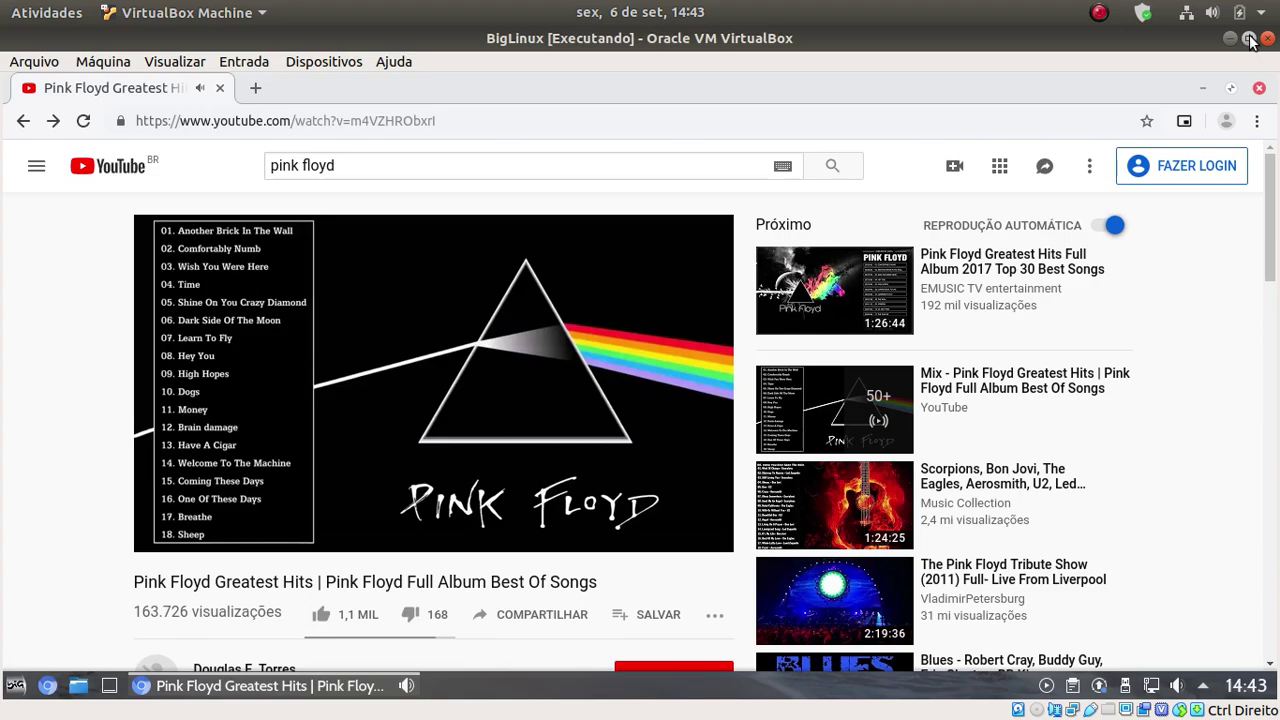
Switch the BigLinux VM to full-screen mode and minimize the guest browser to reveal the desktop
{"action": "left_click", "coordinate": [1248, 39]}
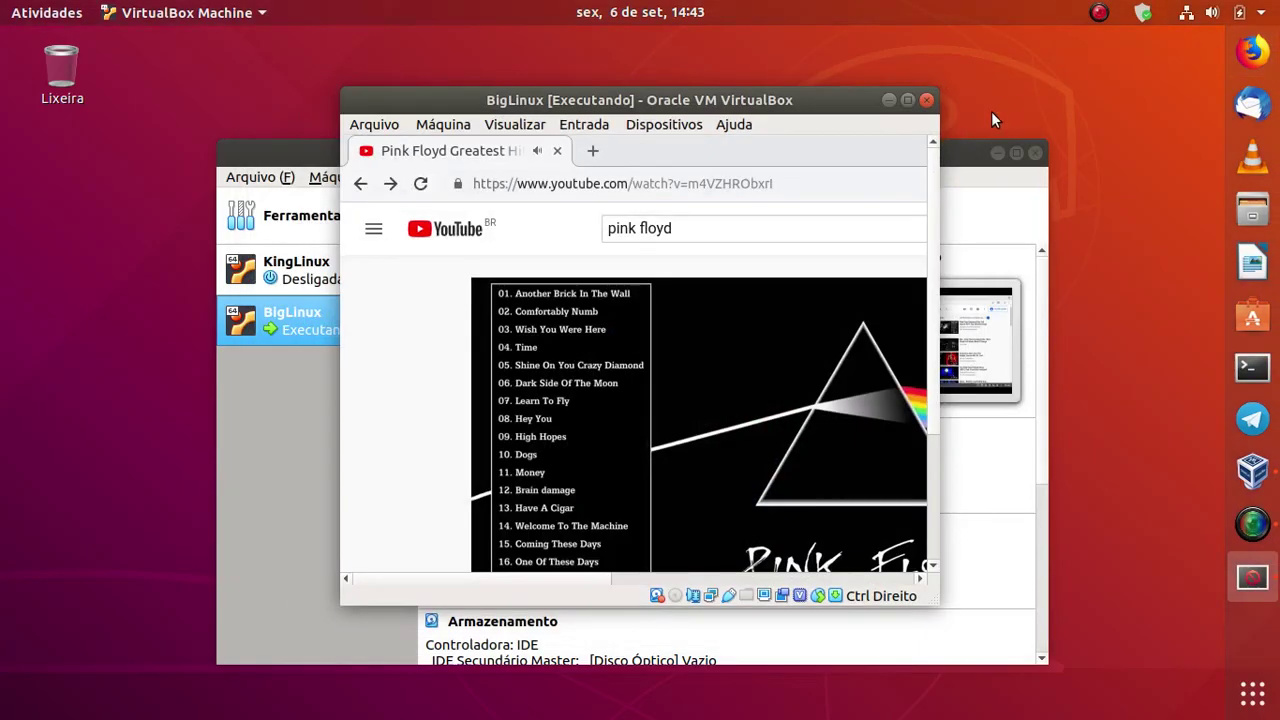
{"action": "left_click", "coordinate": [907, 101]}
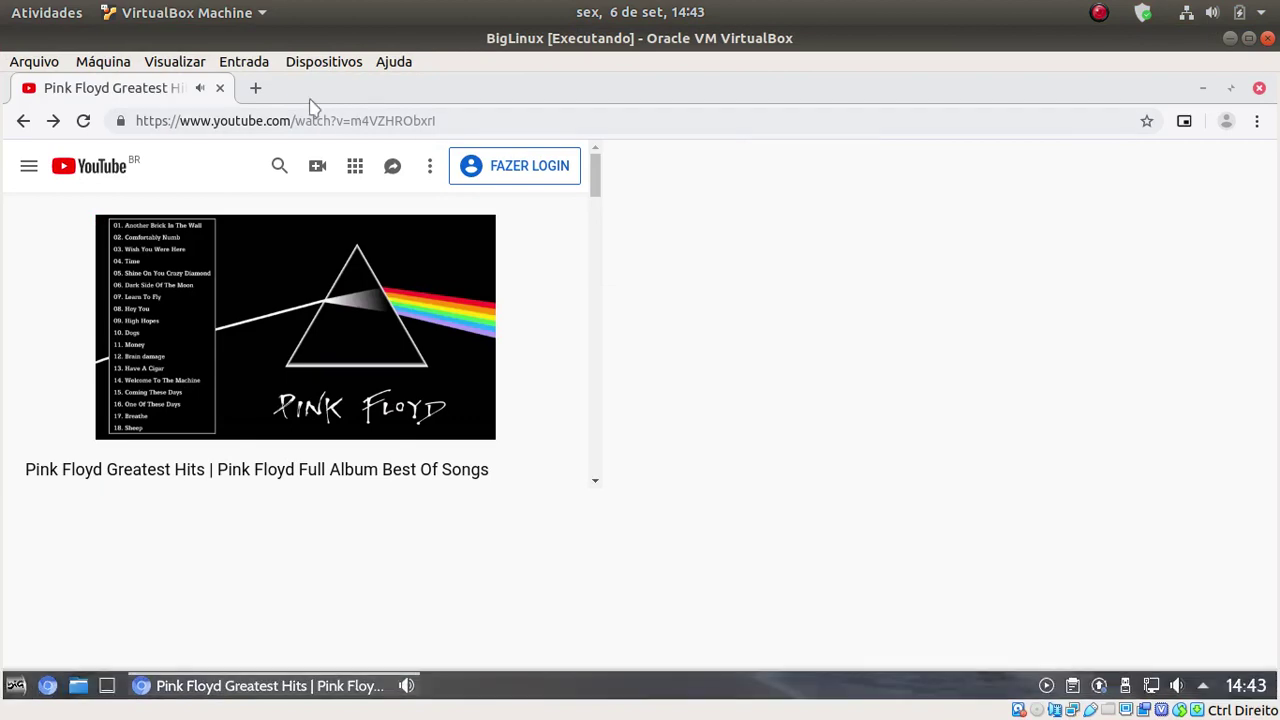
{"action": "left_click", "coordinate": [175, 61]}
{"action": "left_click", "coordinate": [175, 80]}
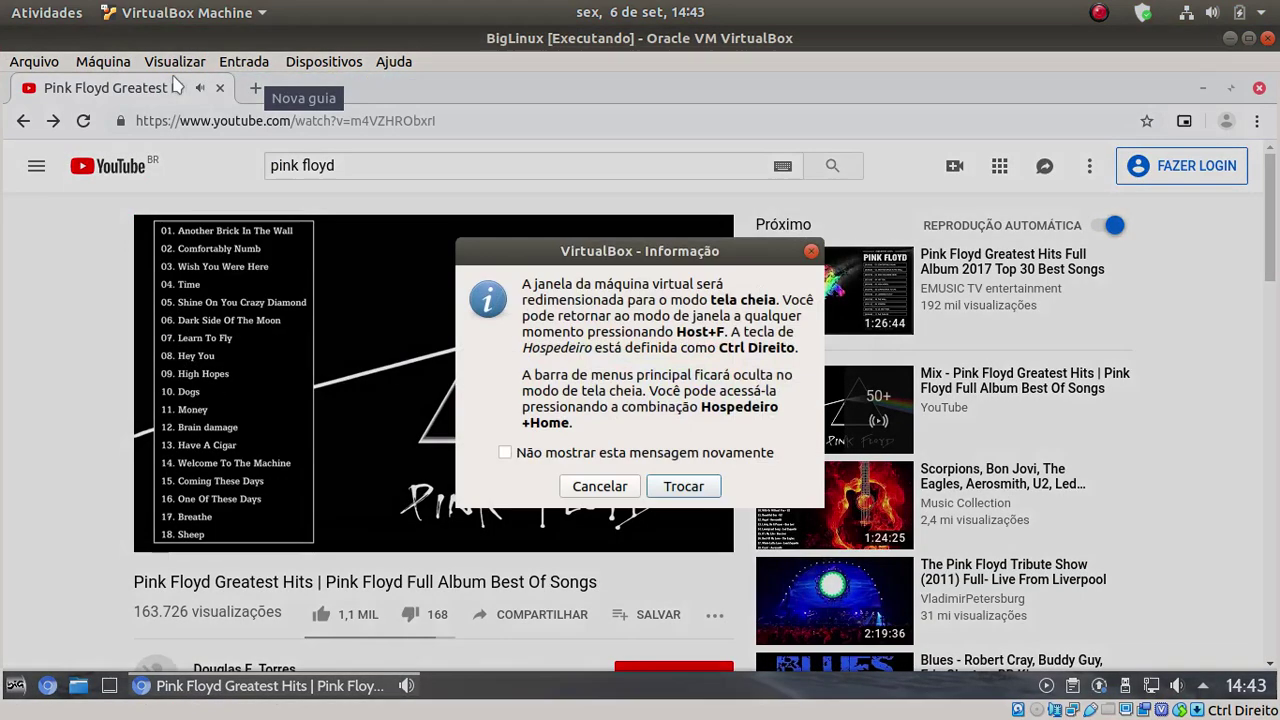
{"action": "left_click", "coordinate": [696, 486]}
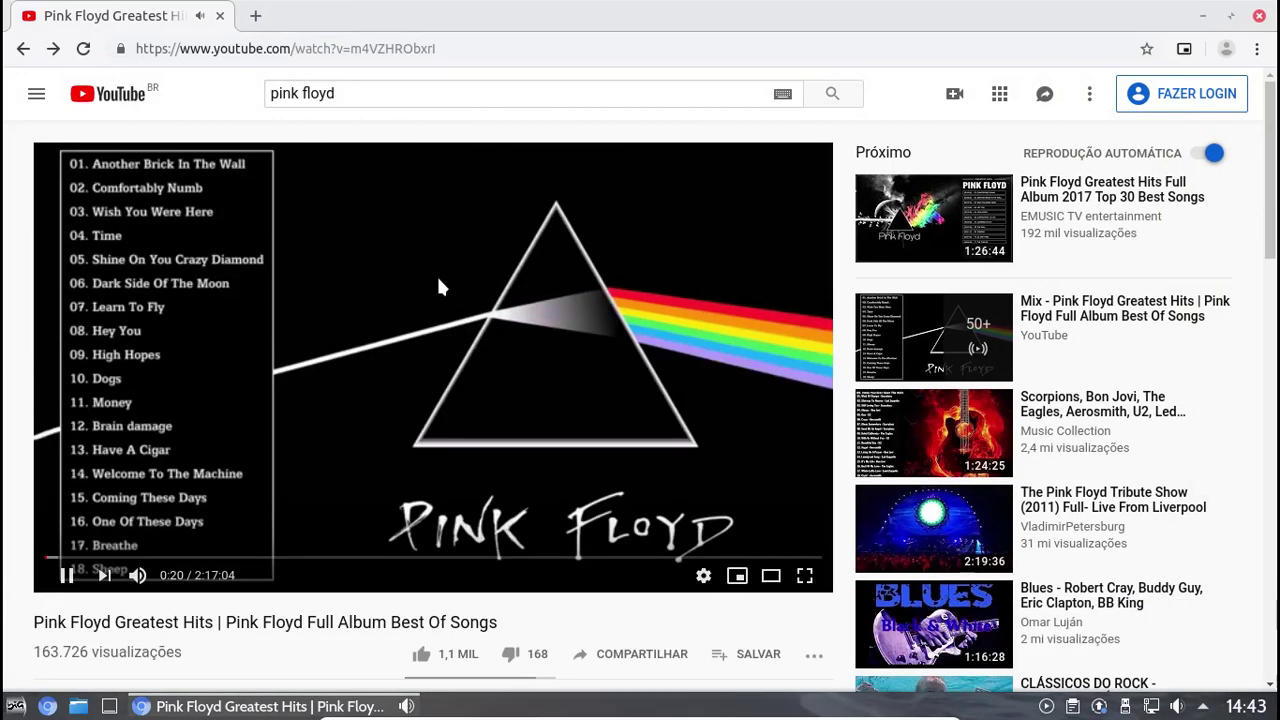
{"action": "left_click", "coordinate": [1202, 16]}
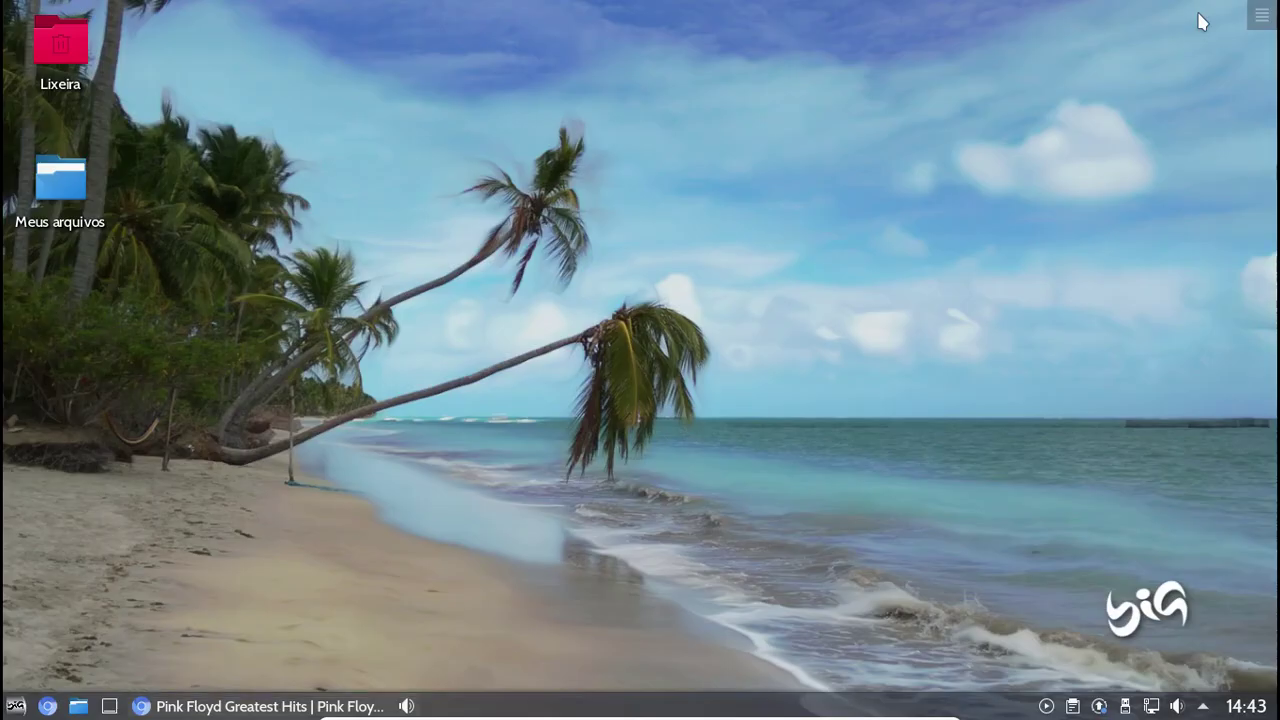
Launch Informações do Sistema from the start menu's Sistema category
{"action": "left_click", "coordinate": [16, 706]}
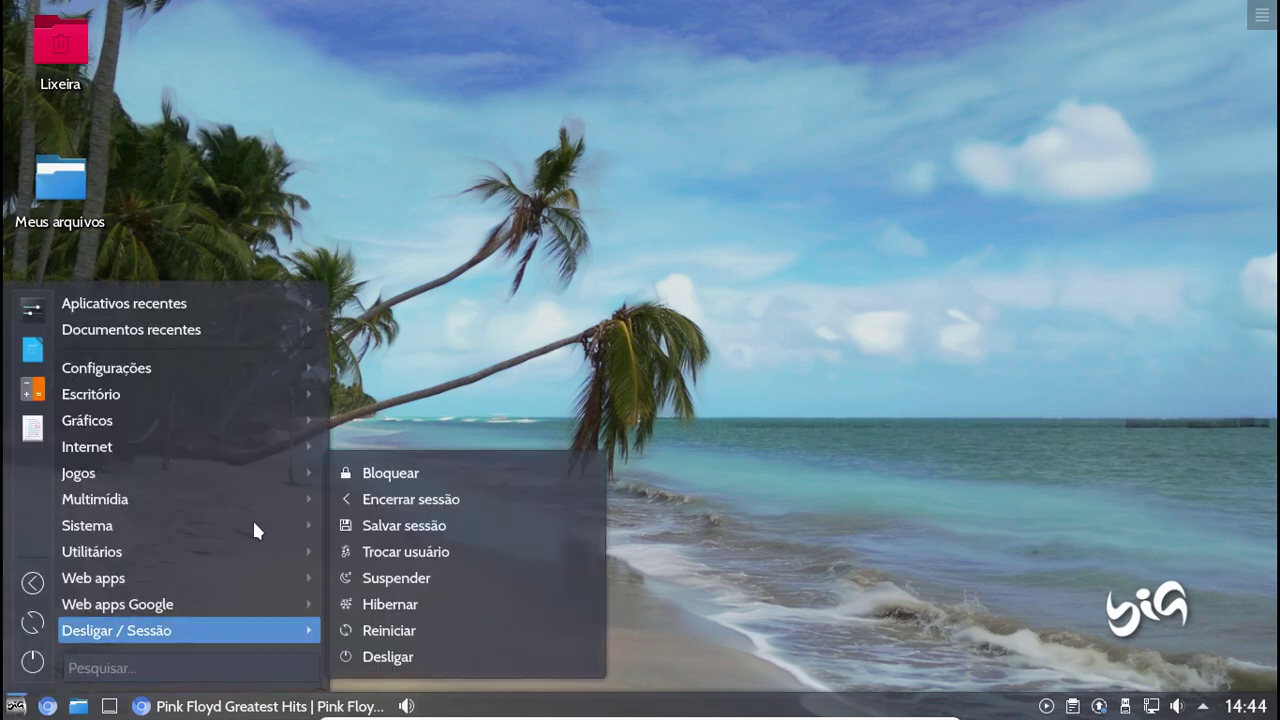
{"action": "mouse_move", "coordinate": [233, 525]}
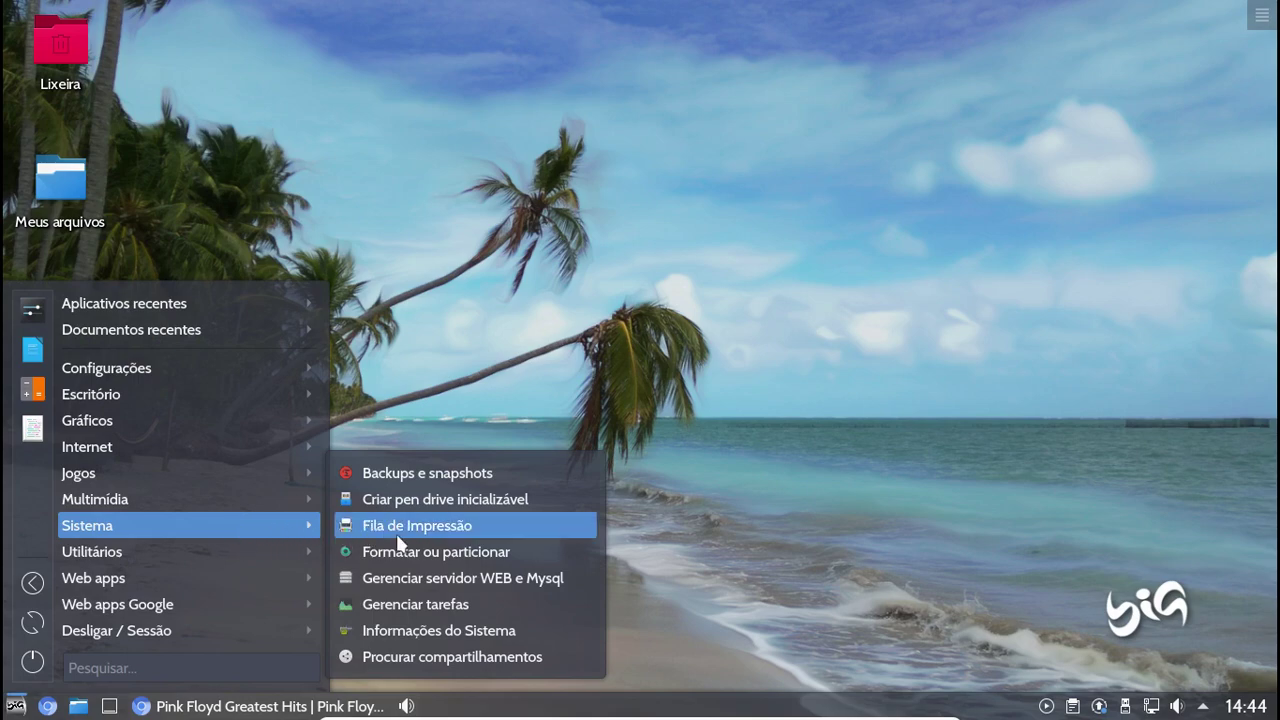
{"action": "left_click", "coordinate": [480, 631]}
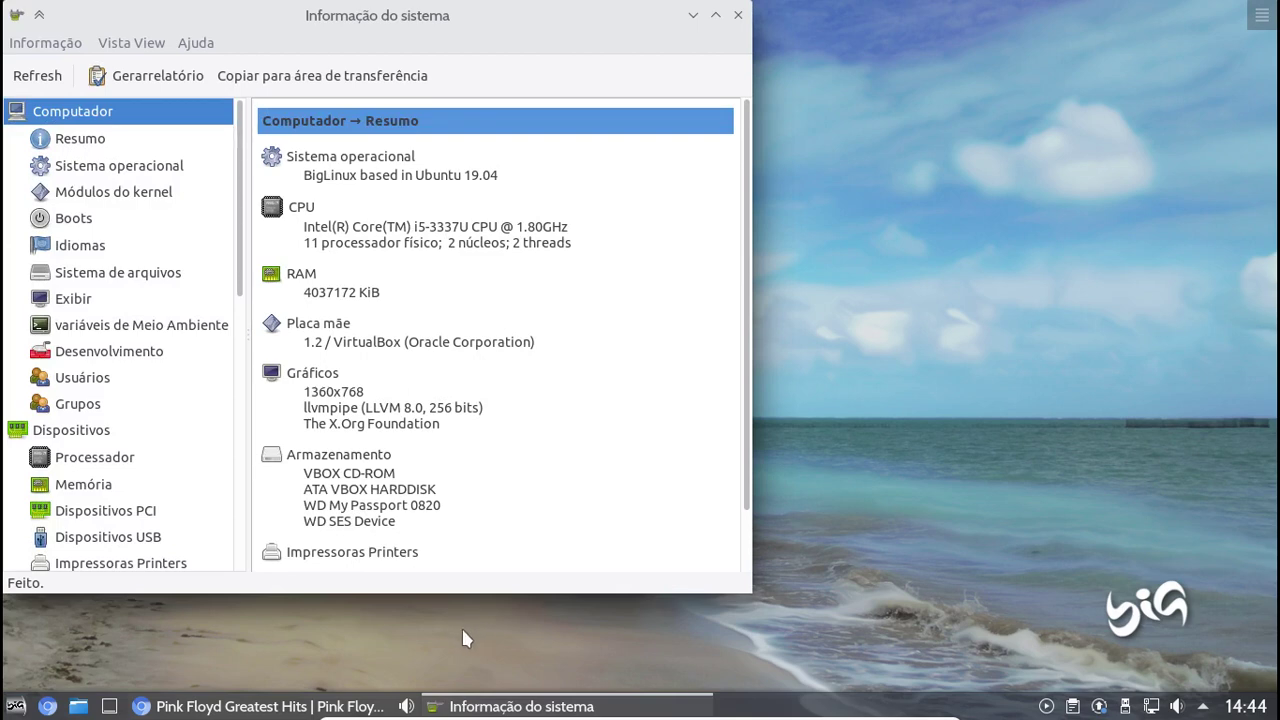
Enlarge and centre the System Information window, then view operating system details and kernel modules like msr
{"action": "left_click_drag", "start_coordinate": [686, 597], "coordinate": [684, 683]}
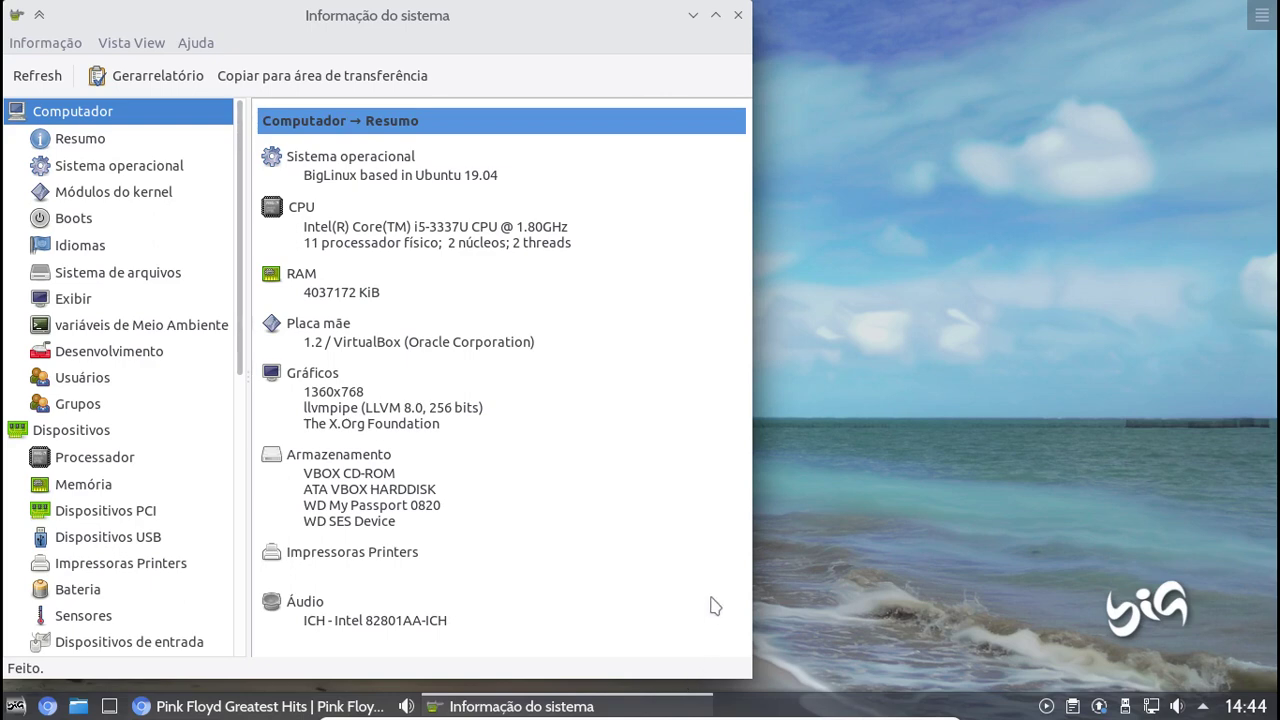
{"action": "left_click_drag", "start_coordinate": [341, 21], "coordinate": [546, 31]}
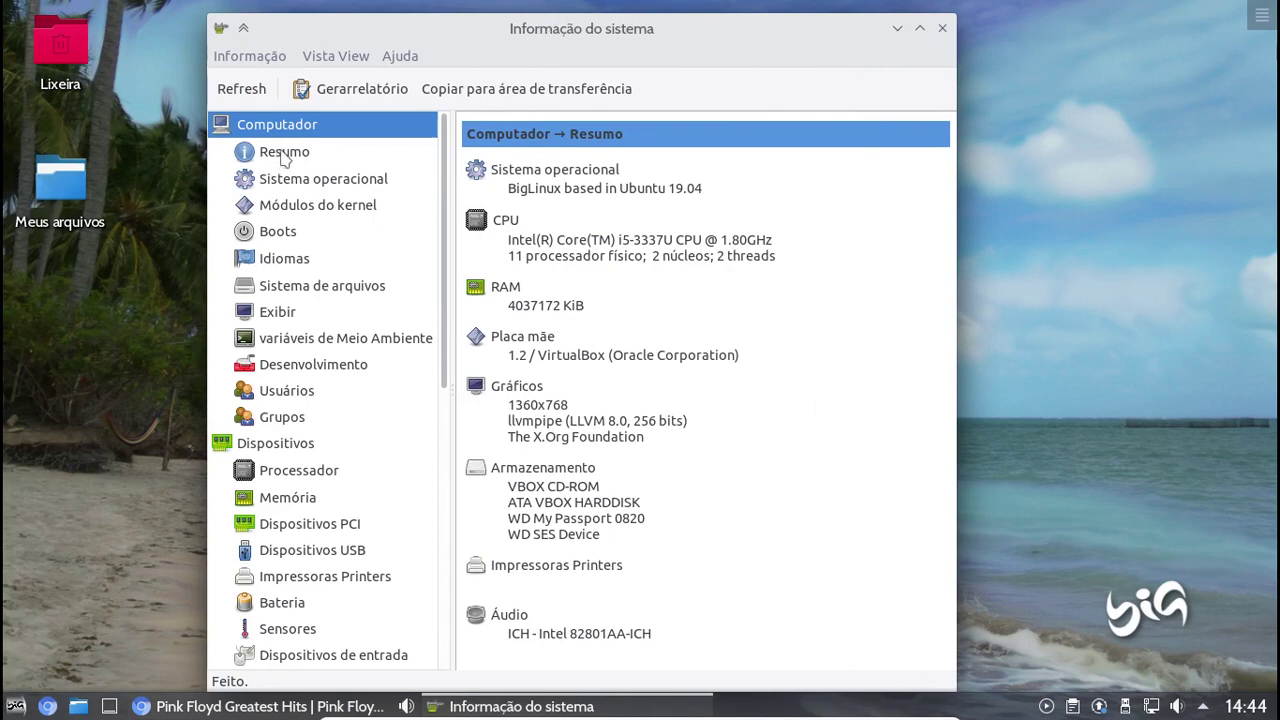
{"action": "left_click", "coordinate": [283, 188]}
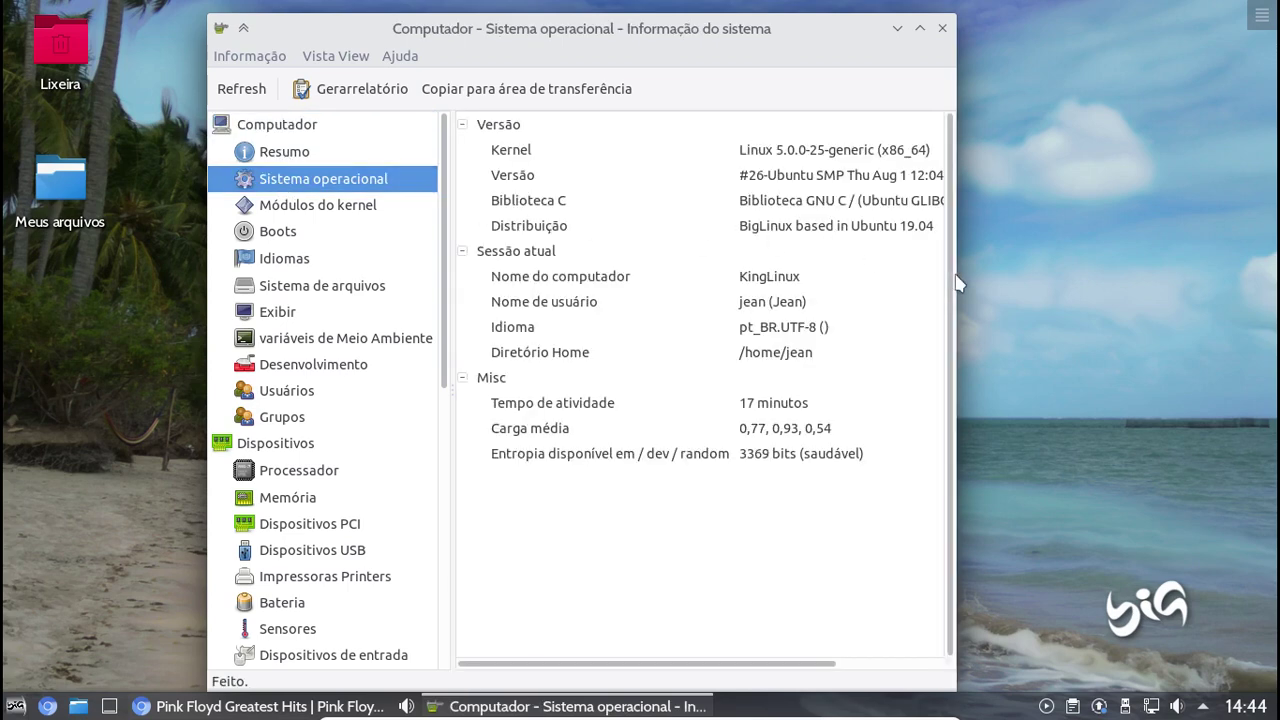
{"action": "left_click_drag", "start_coordinate": [957, 284], "coordinate": [1205, 295]}
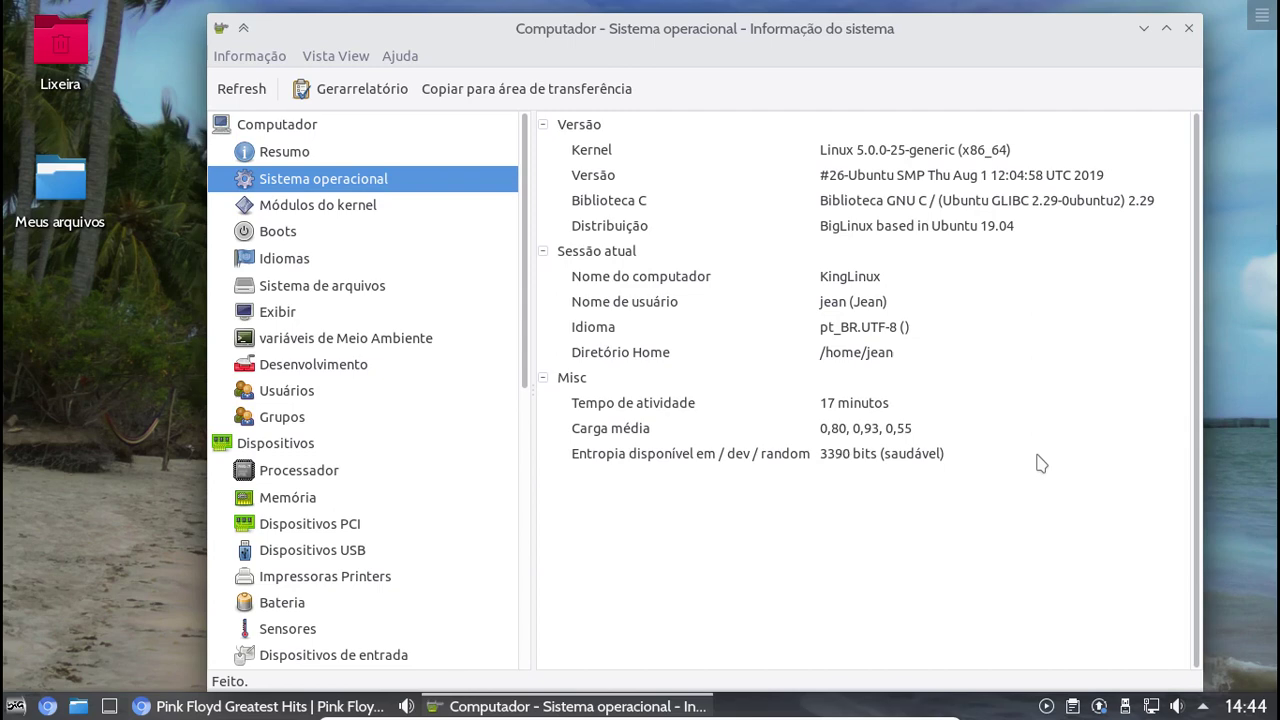
{"action": "left_click", "coordinate": [349, 208]}
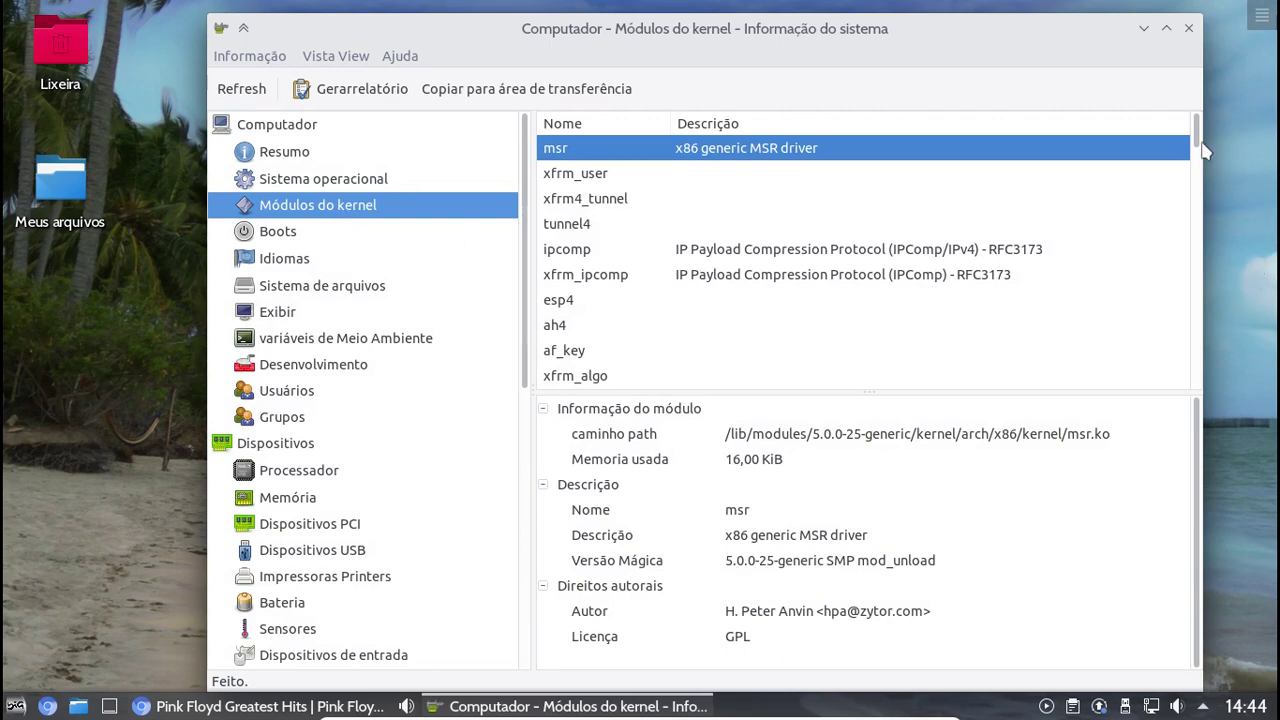
Scroll the modules list, view the Boots and Idiomas pages, then close System Information
{"action": "left_click_drag", "start_coordinate": [1196, 145], "coordinate": [1196, 385]}
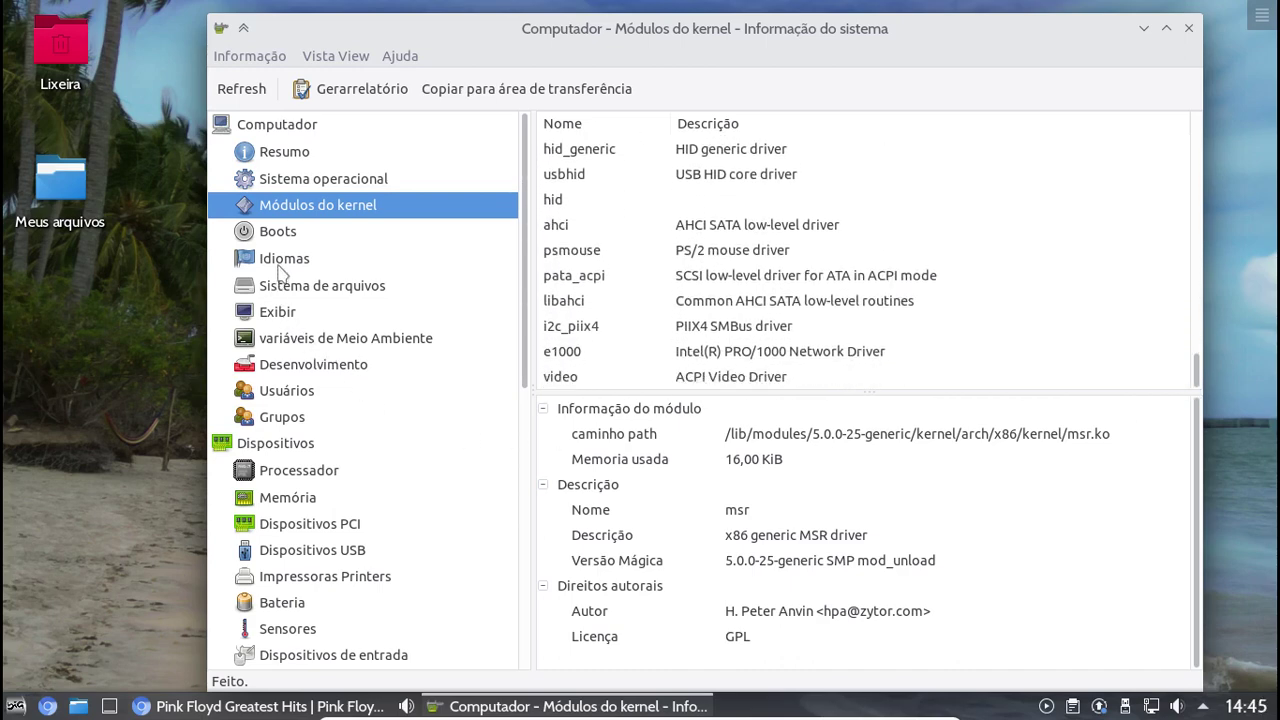
{"action": "left_click", "coordinate": [285, 237]}
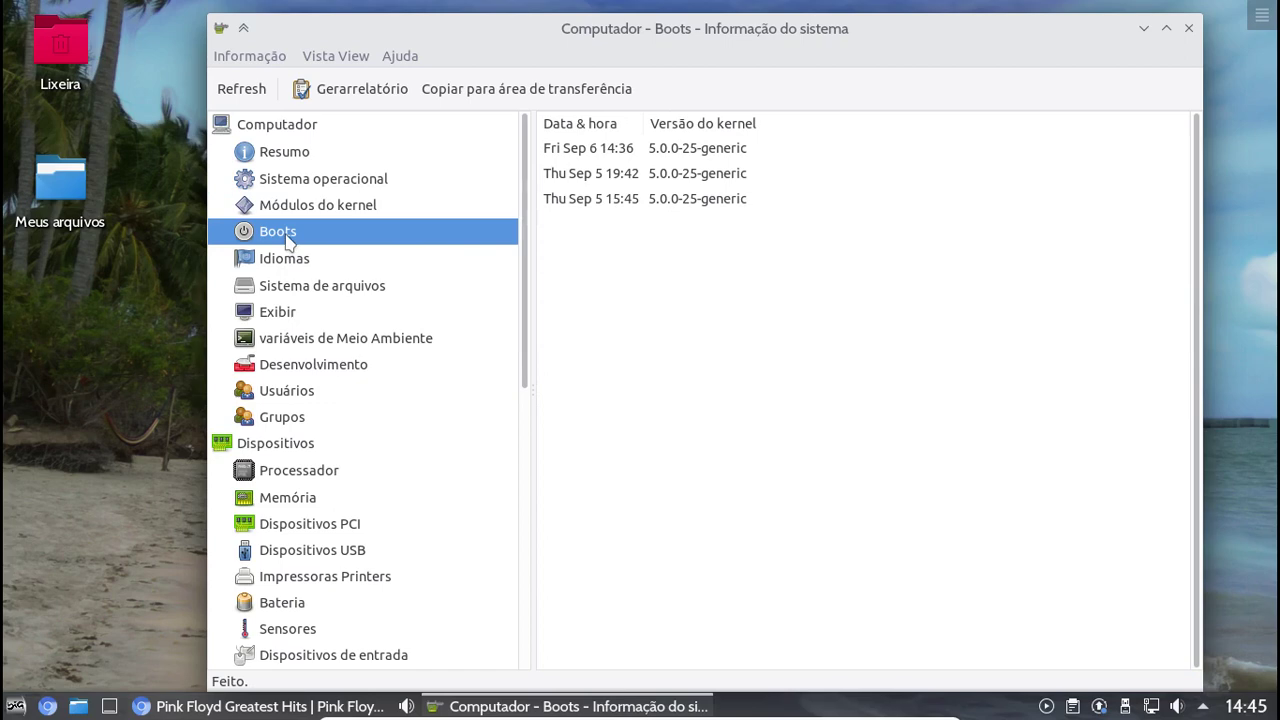
{"action": "left_click", "coordinate": [304, 261]}
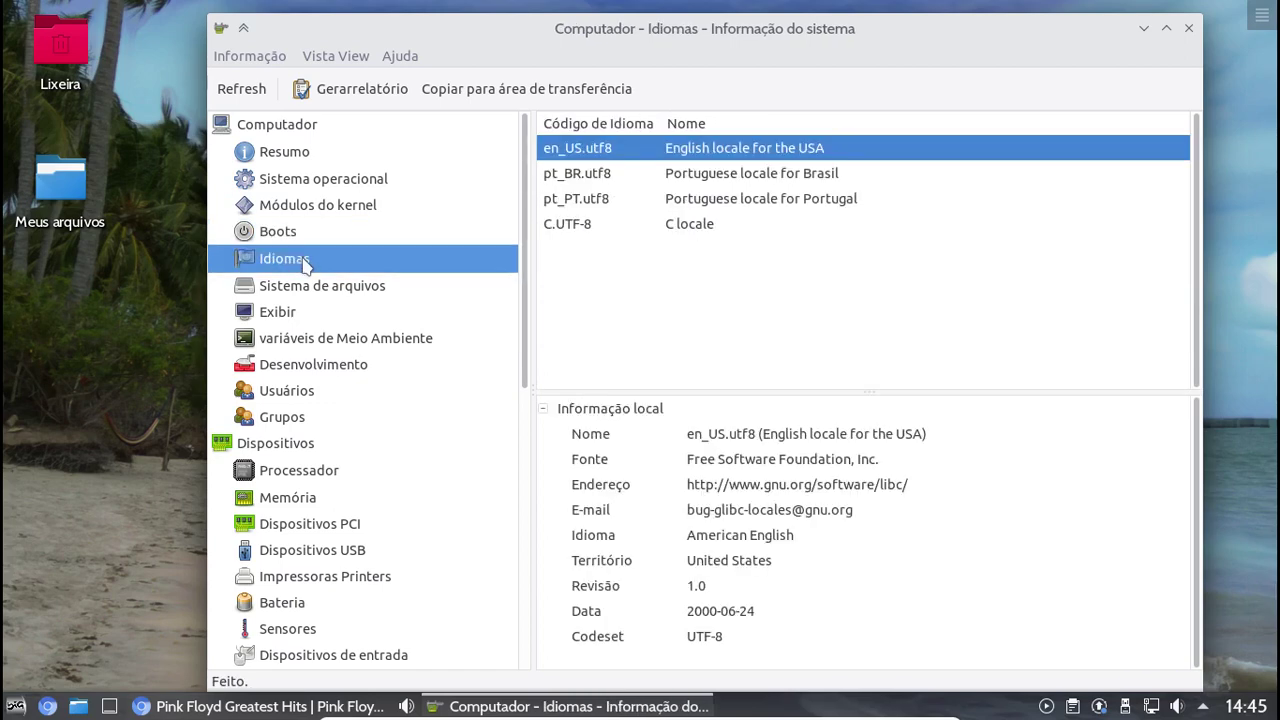
{"action": "left_click", "coordinate": [1189, 30]}
{"action": "left_click", "coordinate": [16, 706]}
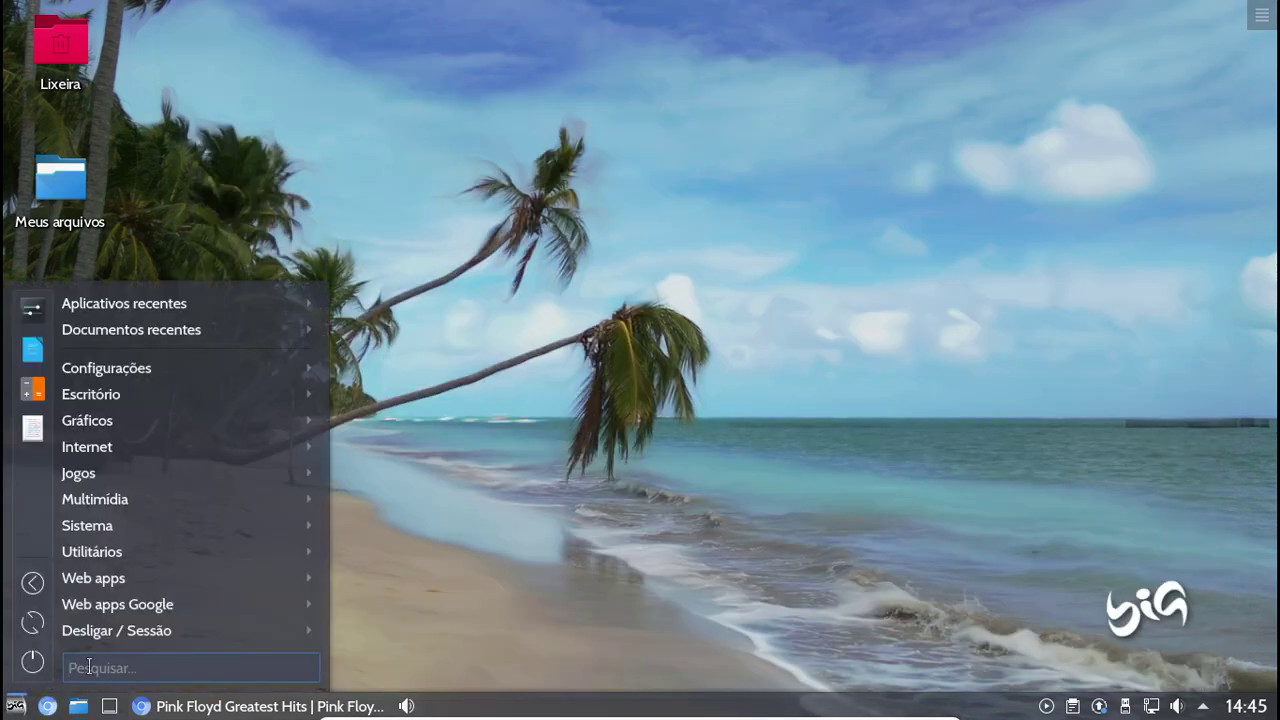
Open Konsole, centre it, and run sudo apt update with the administrator password
{"action": "mouse_move", "coordinate": [247, 563]}
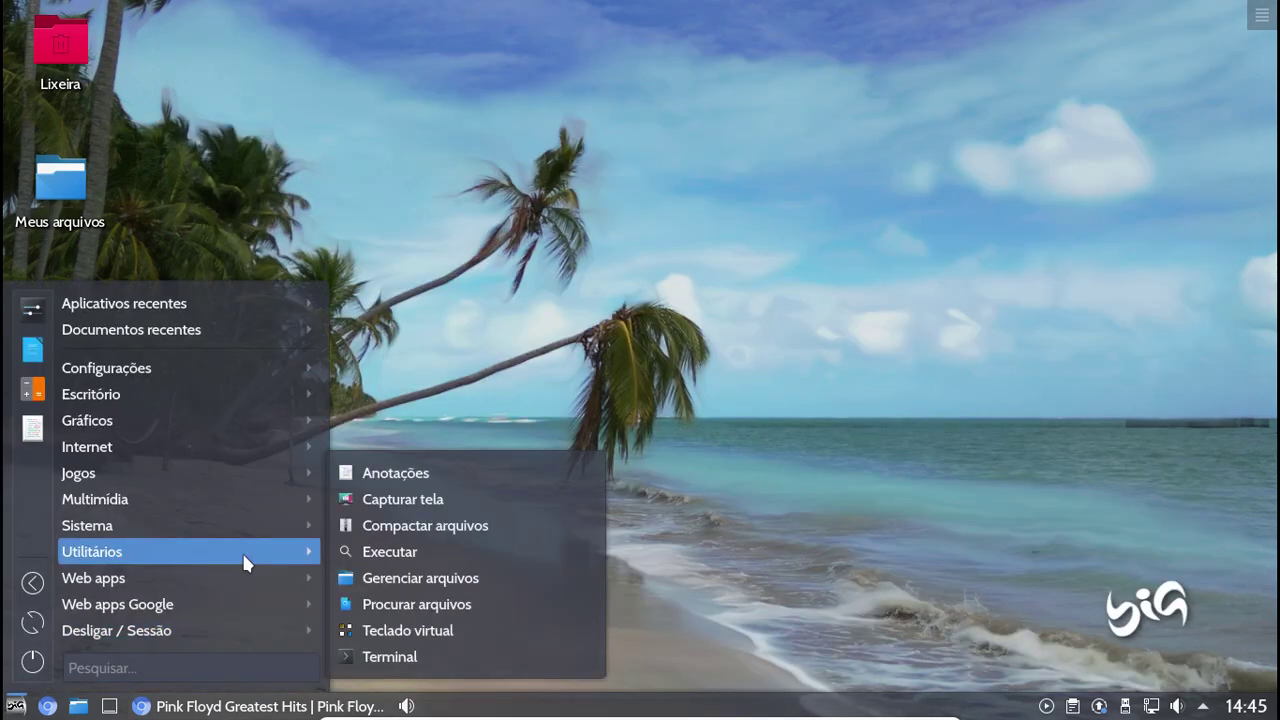
{"action": "left_click", "coordinate": [401, 652]}
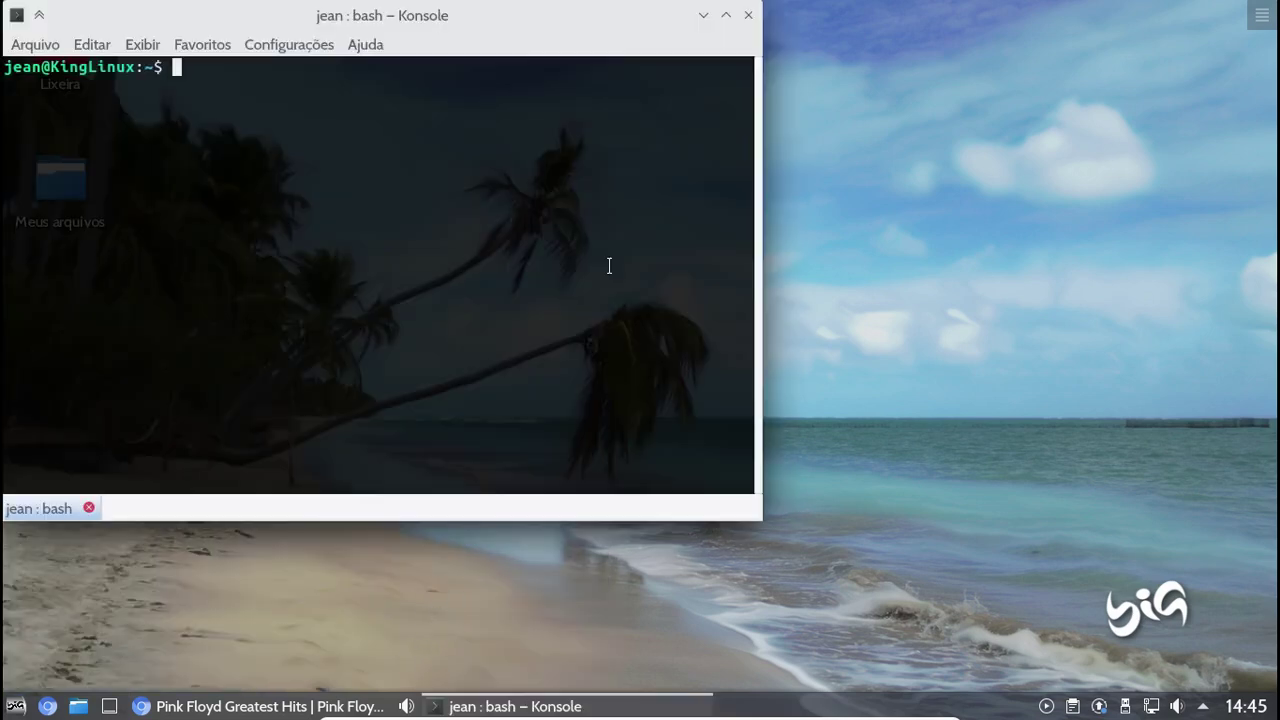
{"action": "left_click_drag", "start_coordinate": [278, 13], "coordinate": [551, 106]}
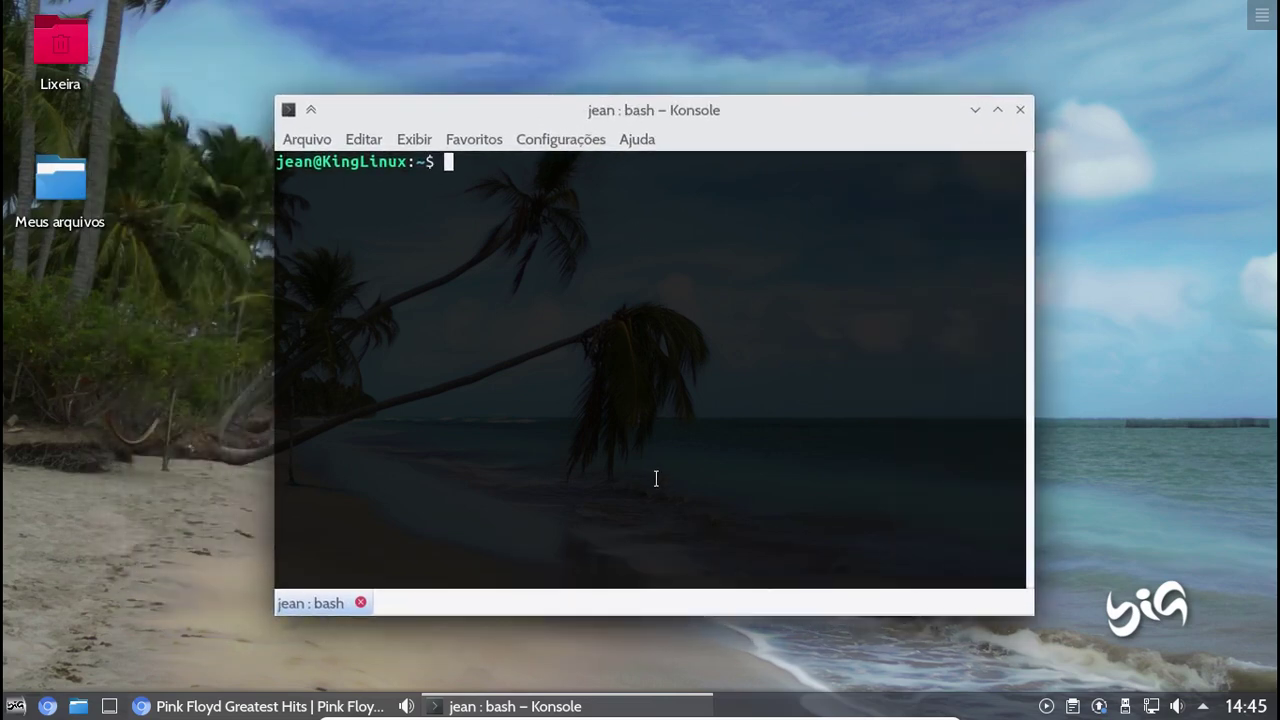
{"action": "type", "text": "sudo apt update"}
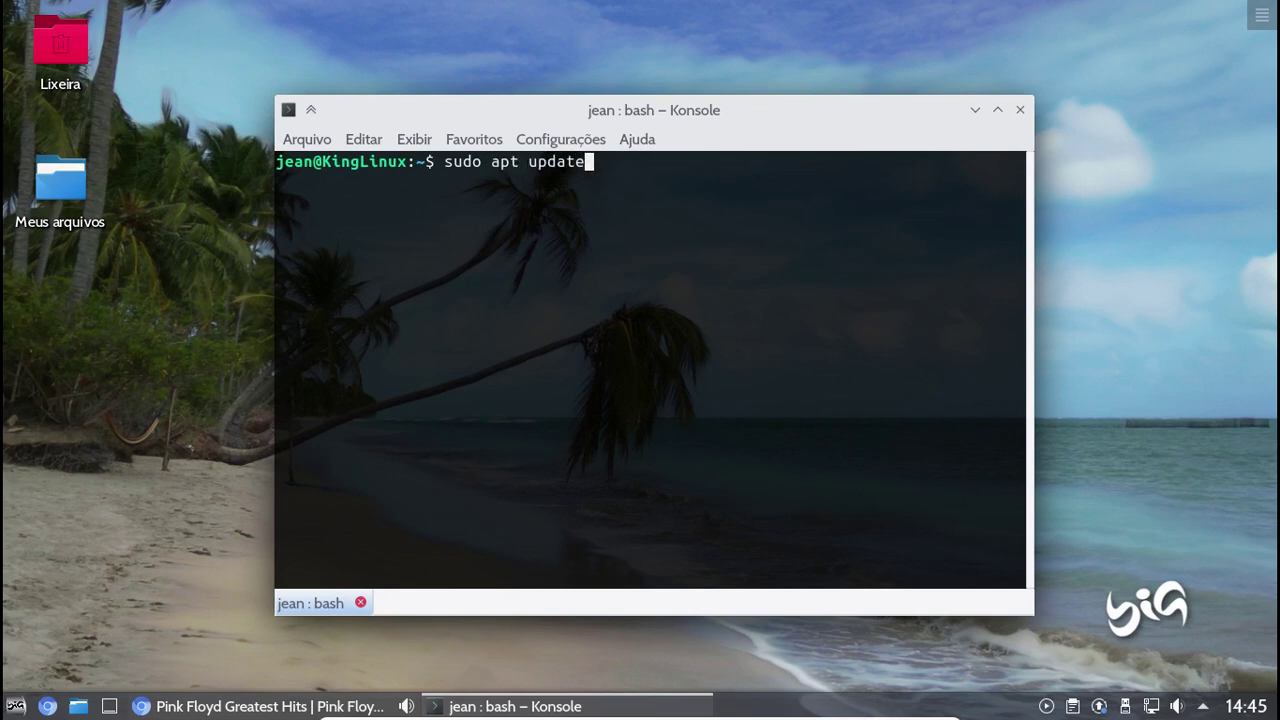
{"action": "key", "text": "Return"}
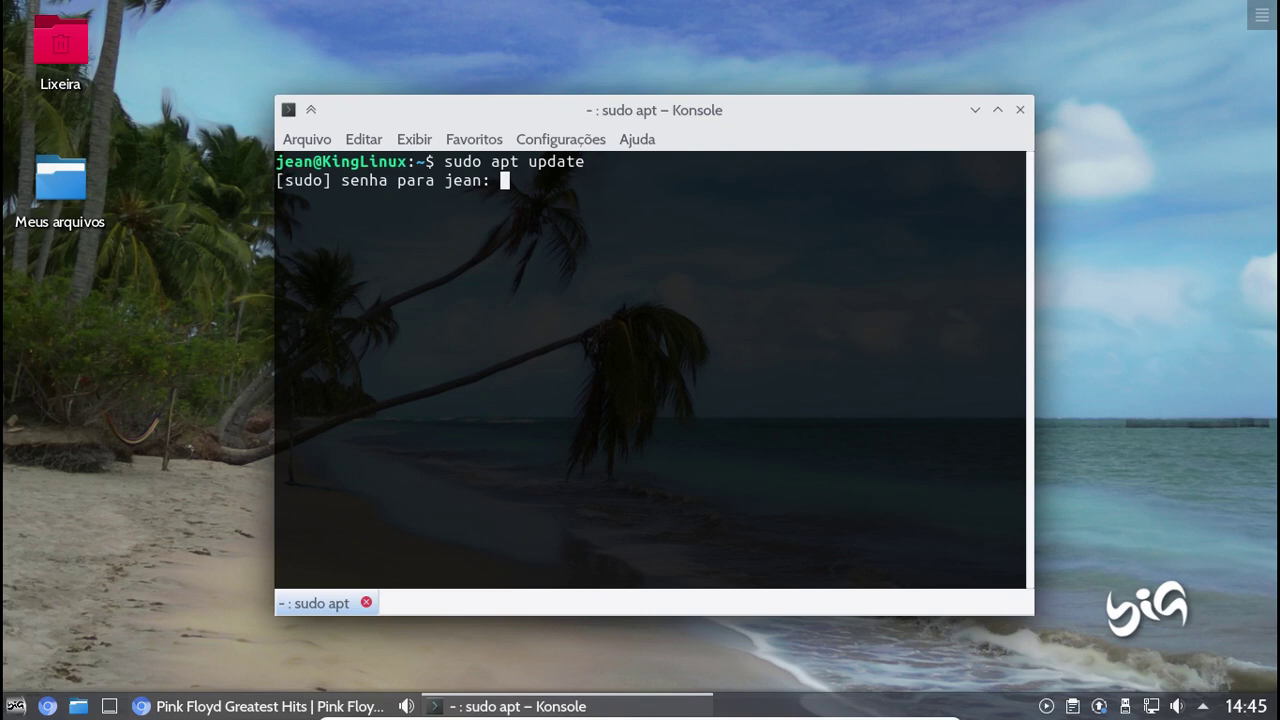
{"action": "key", "text": "Return"}
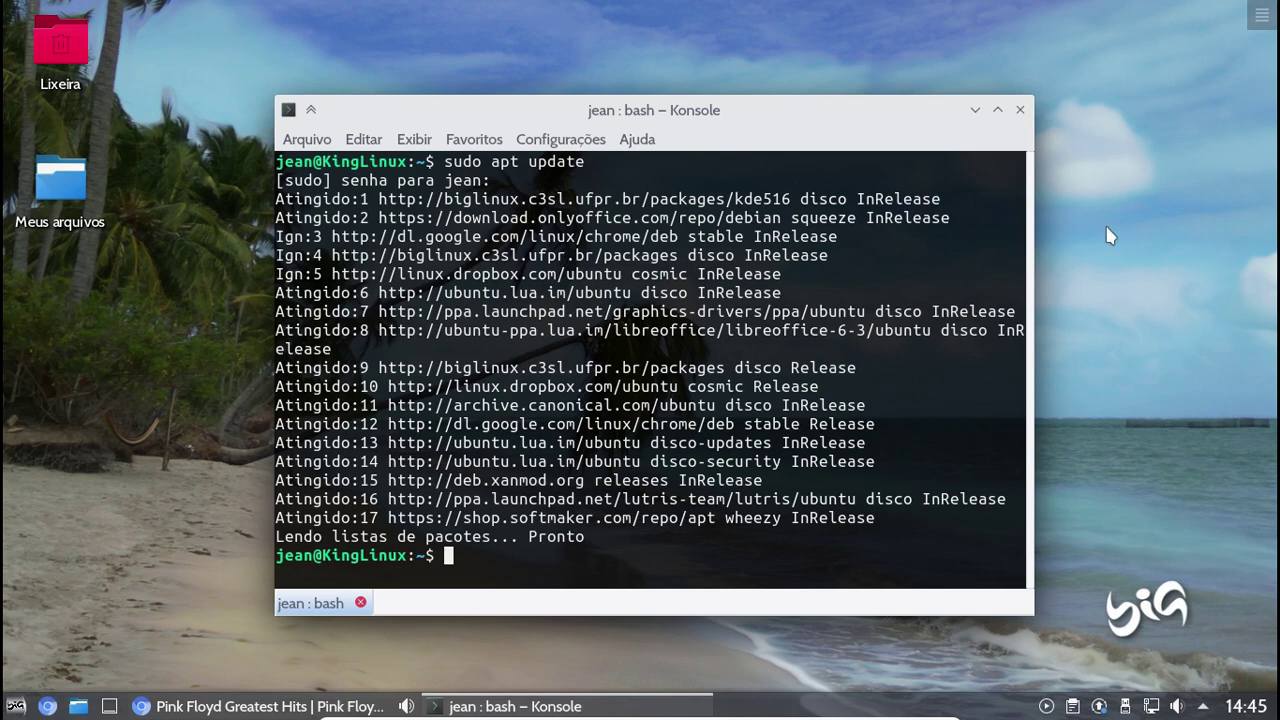
Close the terminal, launch Lutris, and show the games for the Wine runner
{"action": "left_click", "coordinate": [1020, 111]}
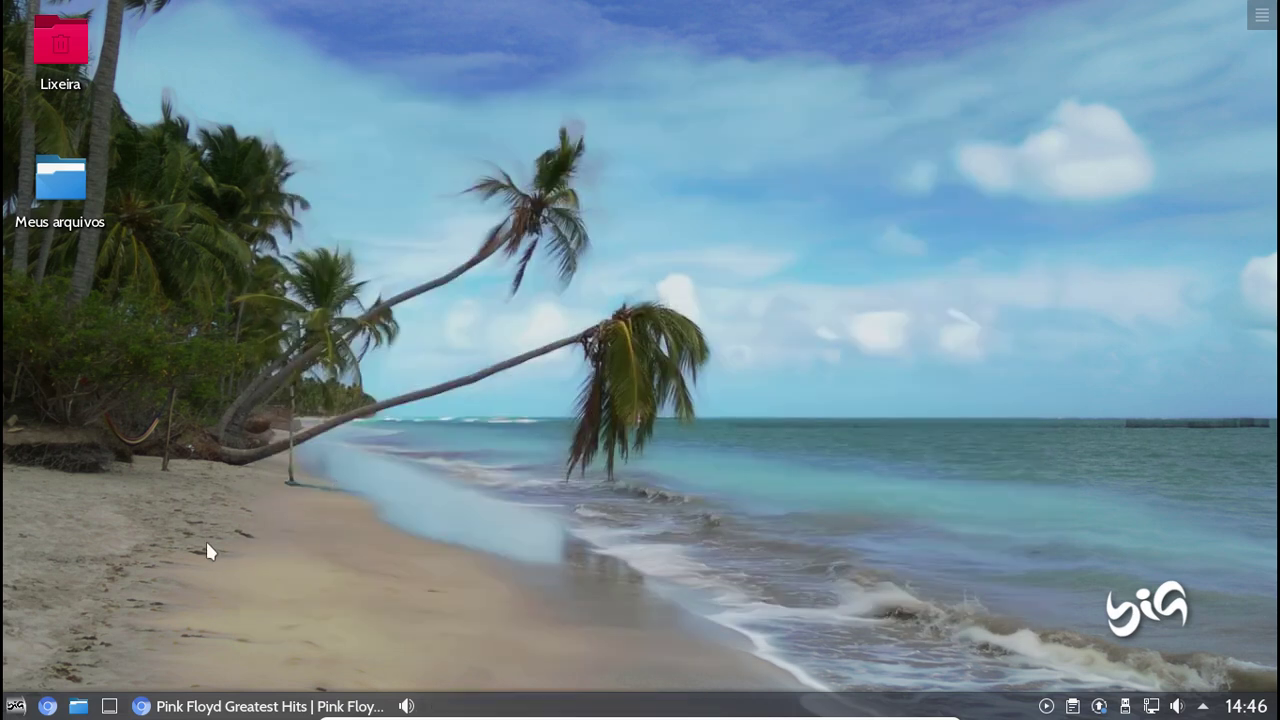
{"action": "left_click", "coordinate": [16, 708]}
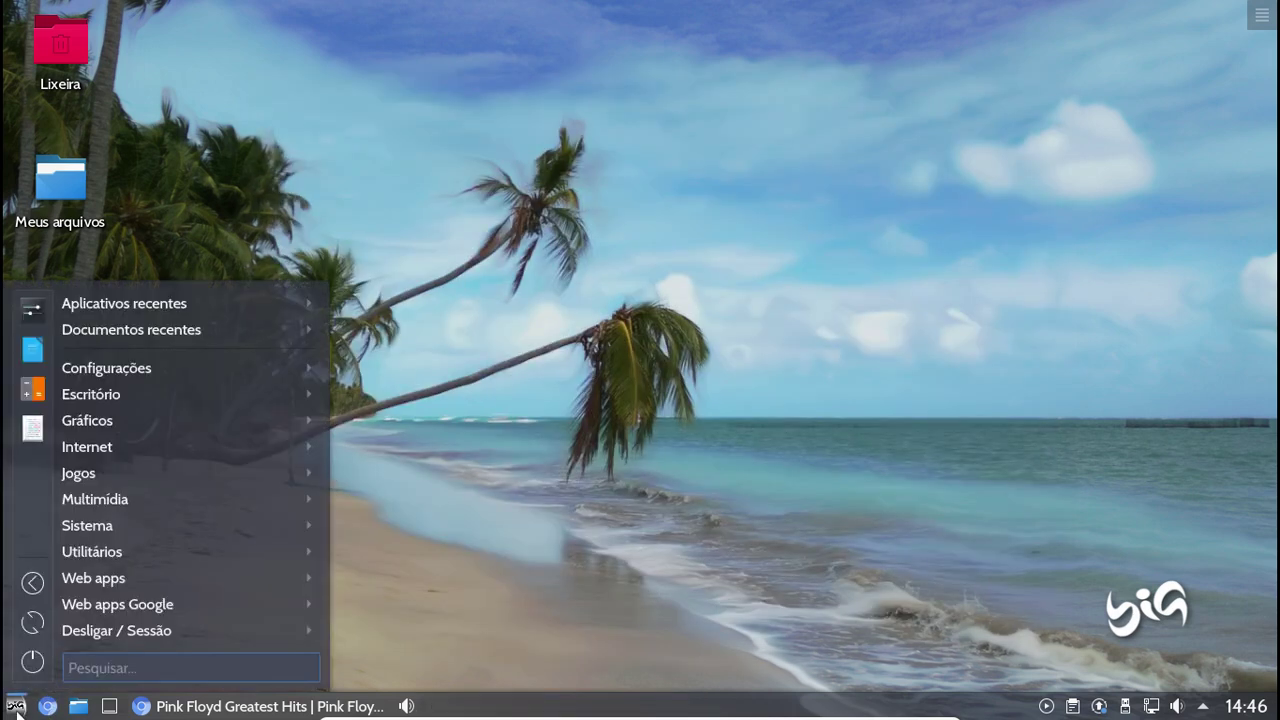
{"action": "mouse_move", "coordinate": [126, 576]}
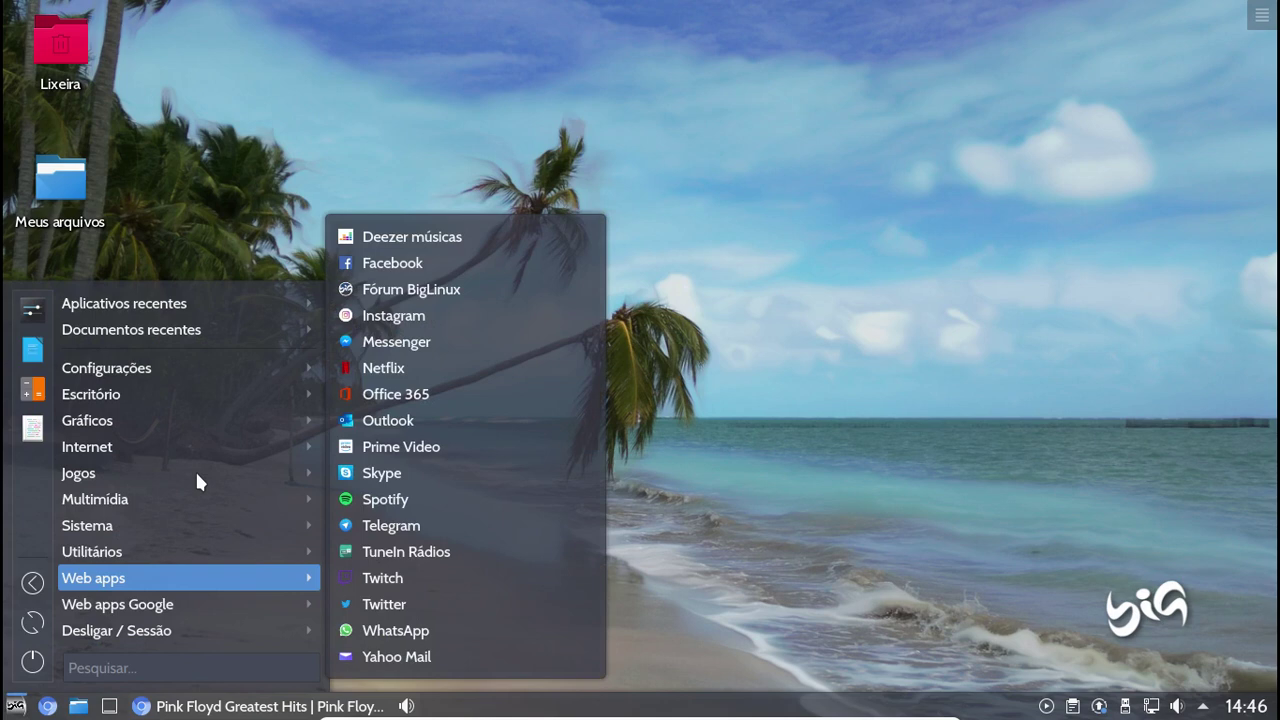
{"action": "mouse_move", "coordinate": [149, 471]}
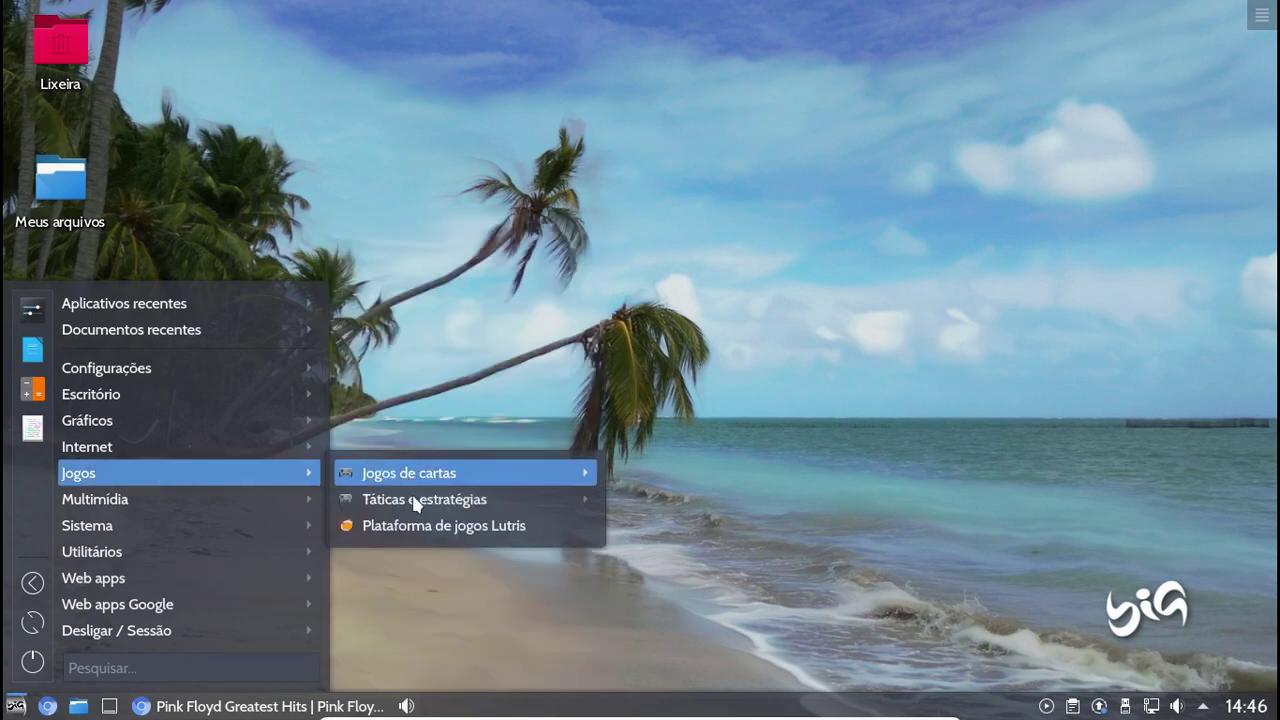
{"action": "left_click", "coordinate": [418, 527]}
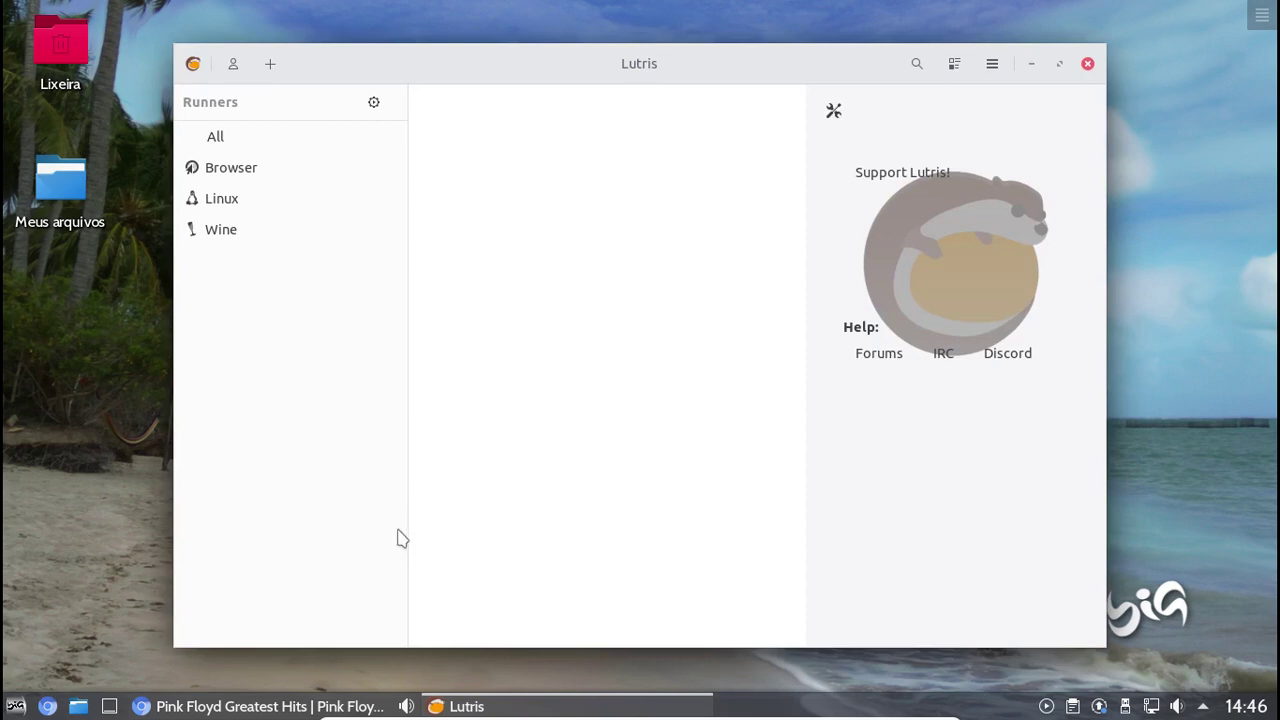
{"action": "left_click", "coordinate": [240, 234]}
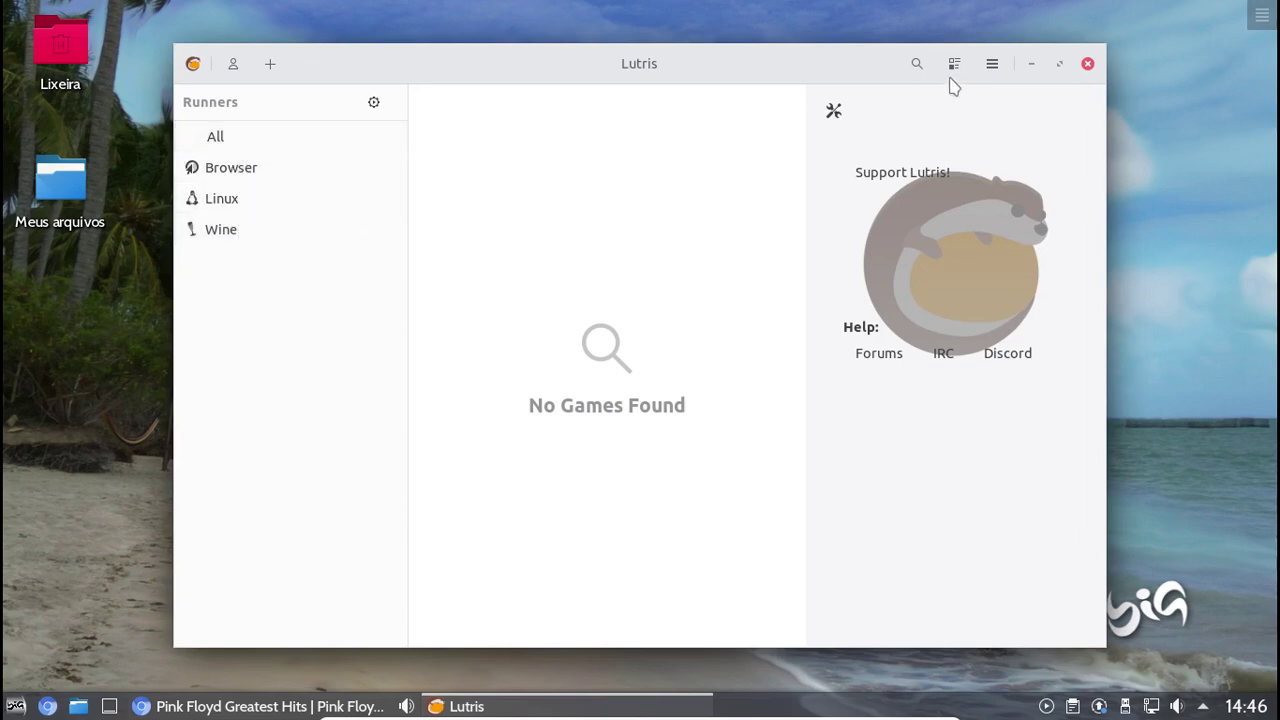
Search Lutris.net for 'euro truck' and show Euro Truck Simulator's details
{"action": "left_click", "coordinate": [917, 63]}
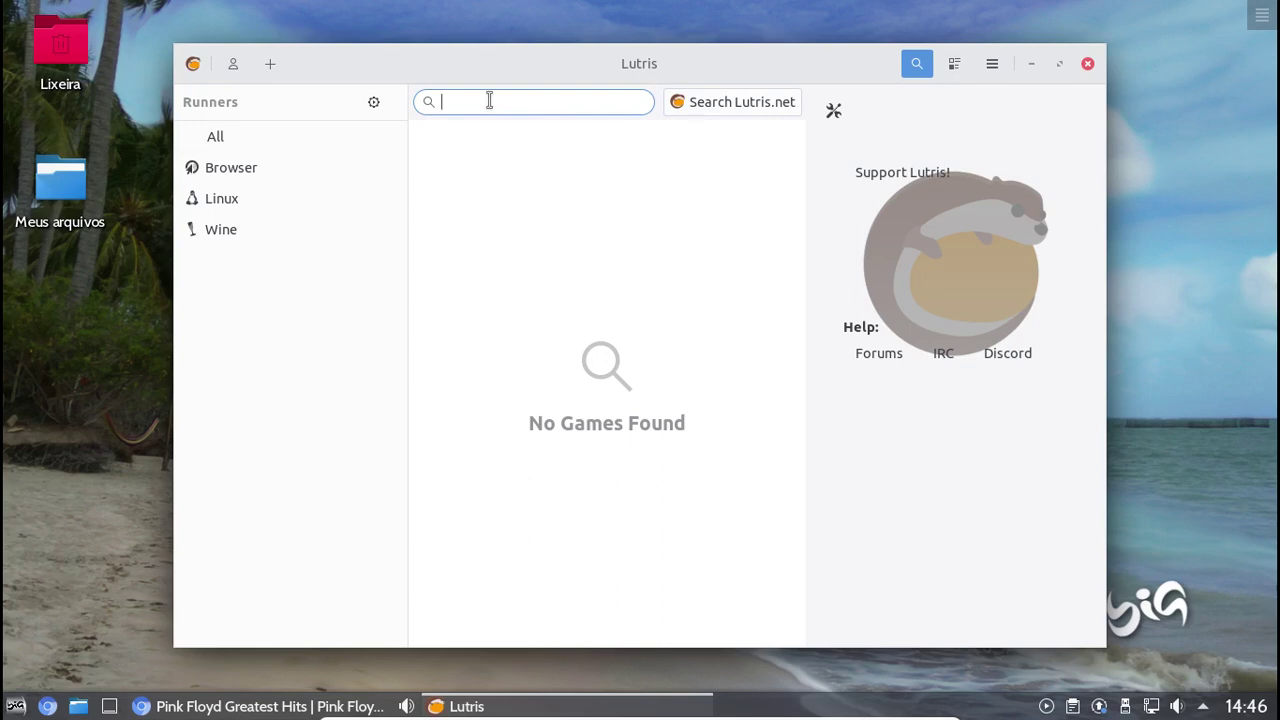
{"action": "type", "text": "euro truck"}
{"action": "left_click", "coordinate": [742, 104]}
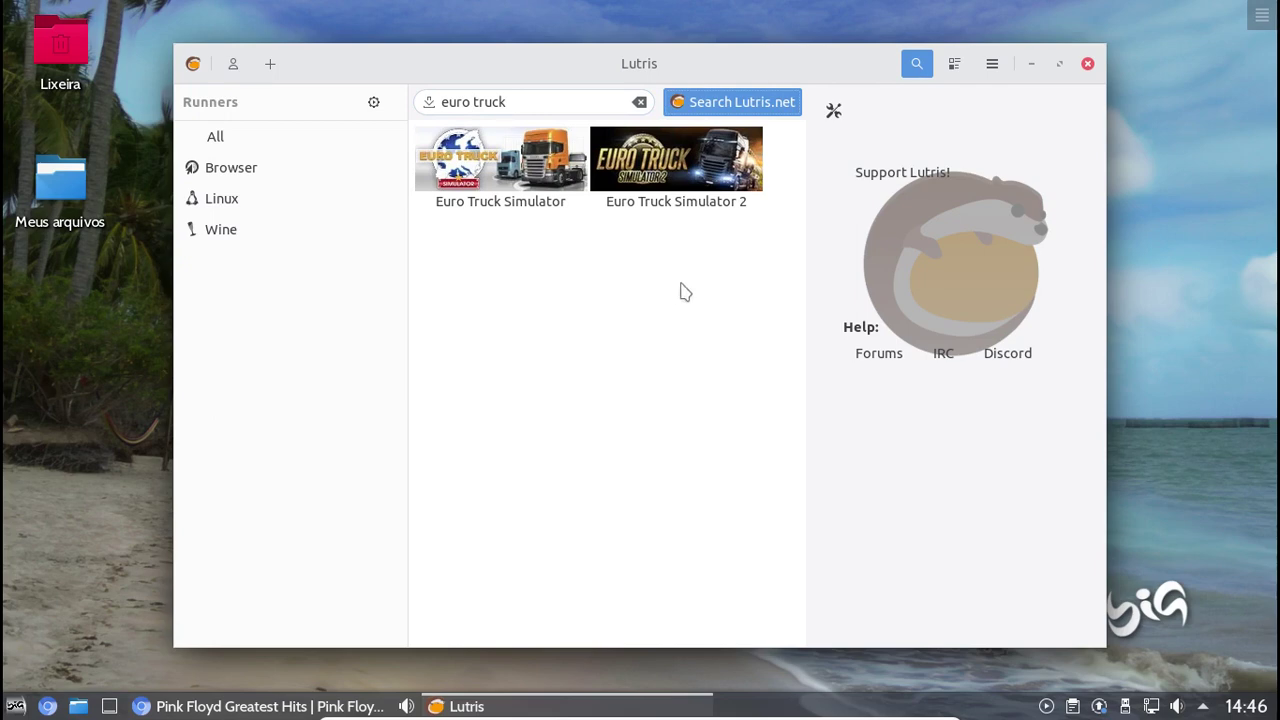
{"action": "left_click", "coordinate": [472, 162]}
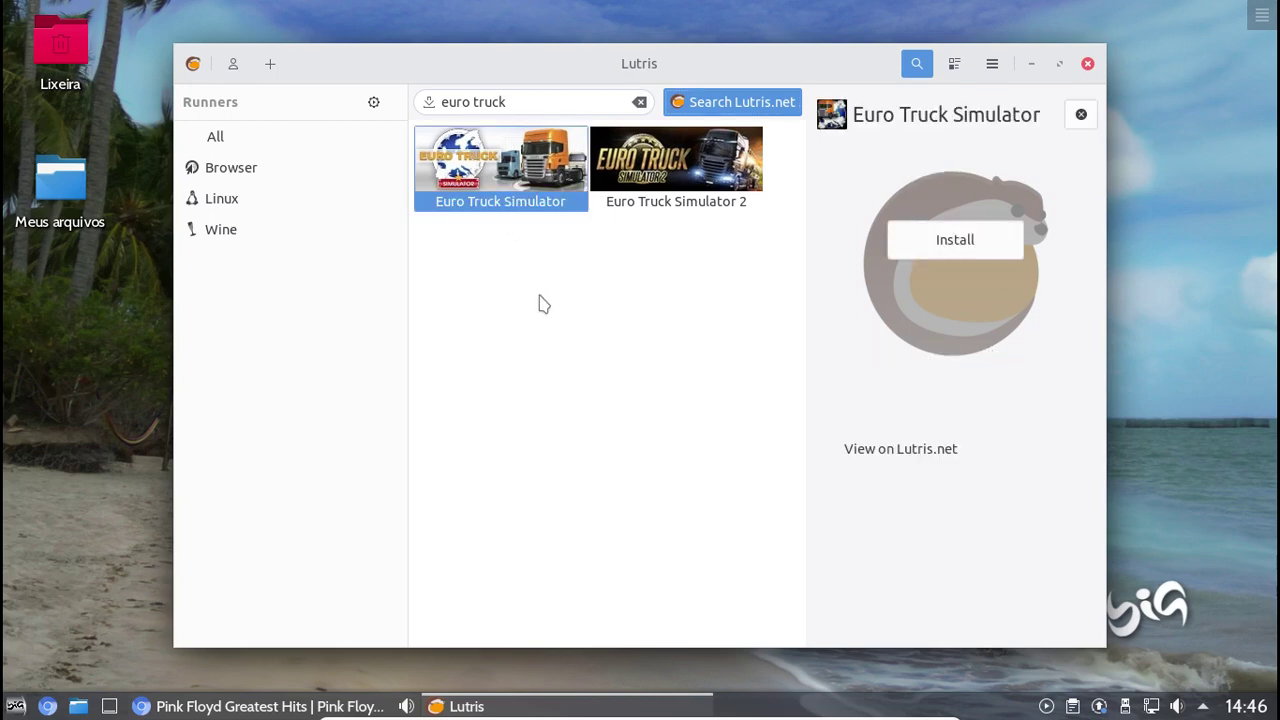
Start the Euro Truck Simulator installer, then cancel it and confirm
{"action": "left_click", "coordinate": [937, 242]}
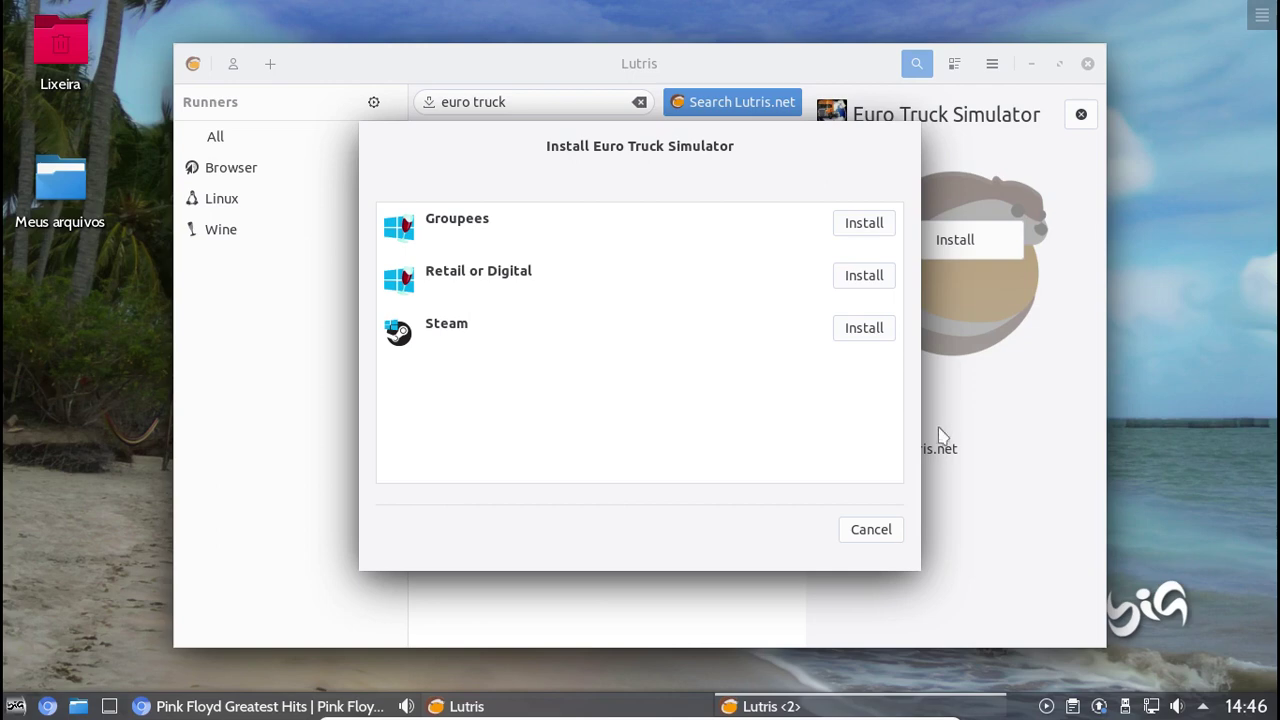
{"action": "left_click", "coordinate": [871, 530]}
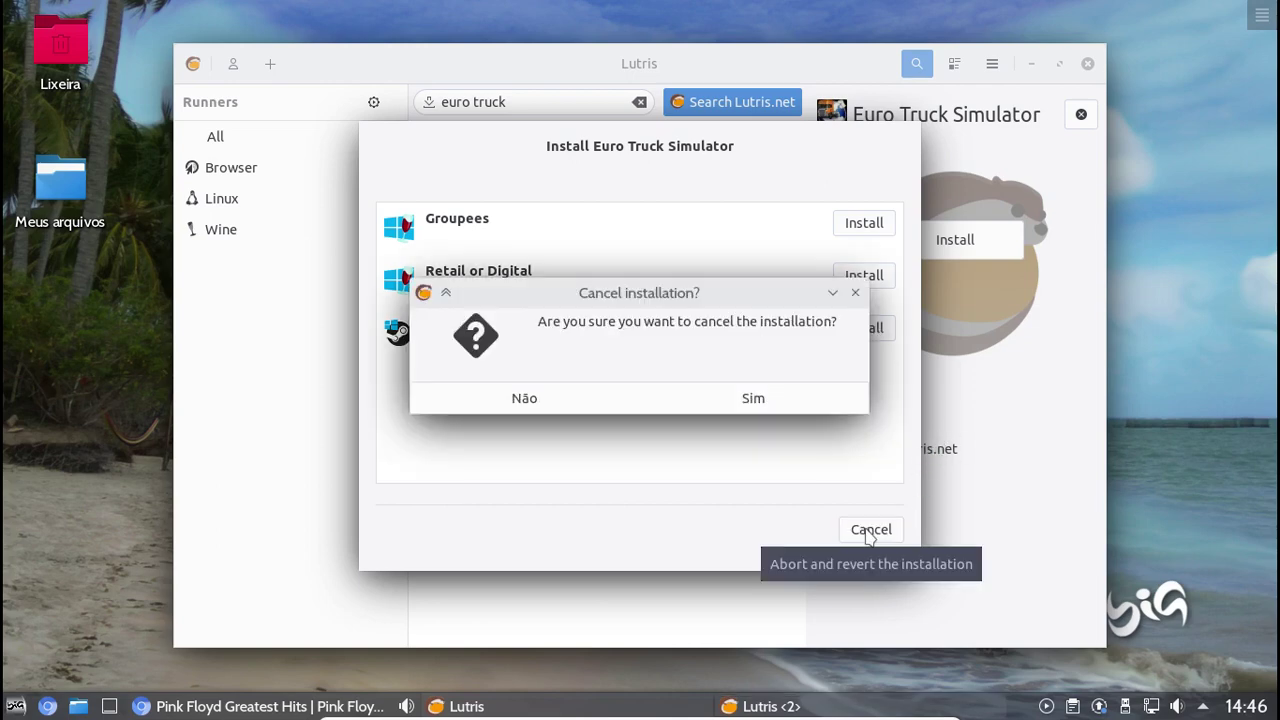
{"action": "left_click", "coordinate": [767, 403]}
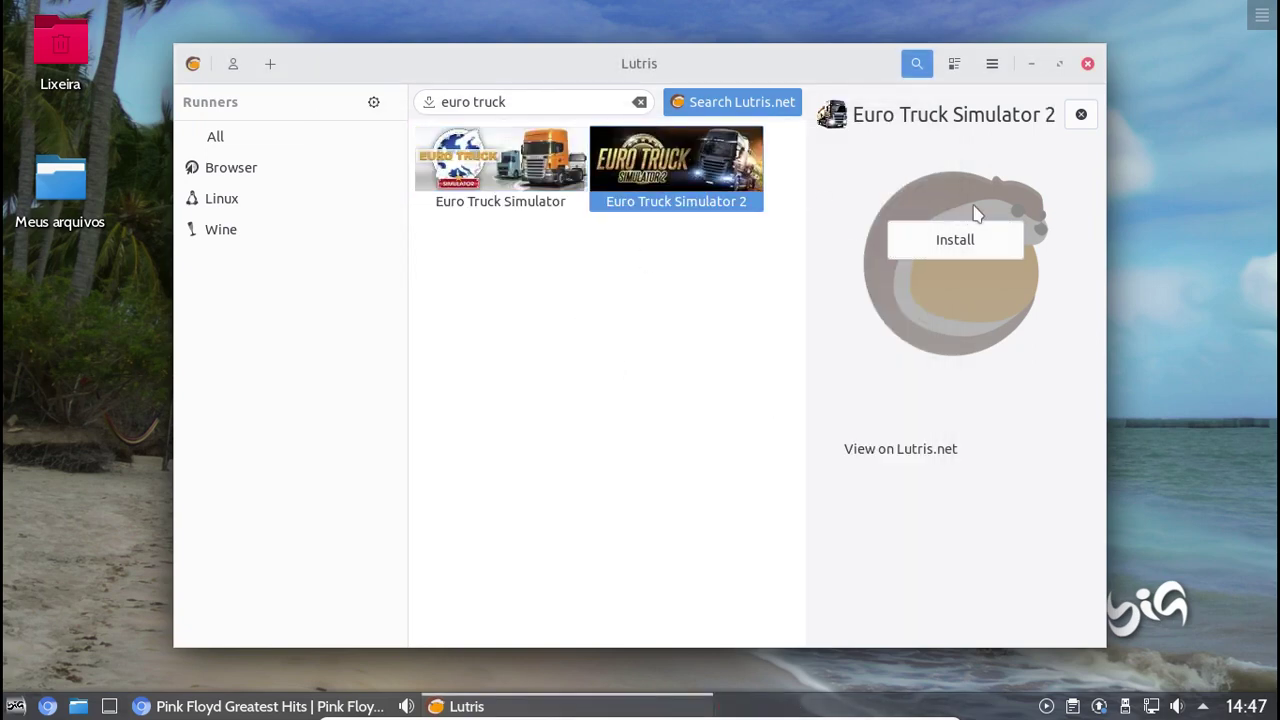
Open and cancel the Euro Truck Simulator 2 installer, then select the search text
{"action": "left_click", "coordinate": [968, 245]}
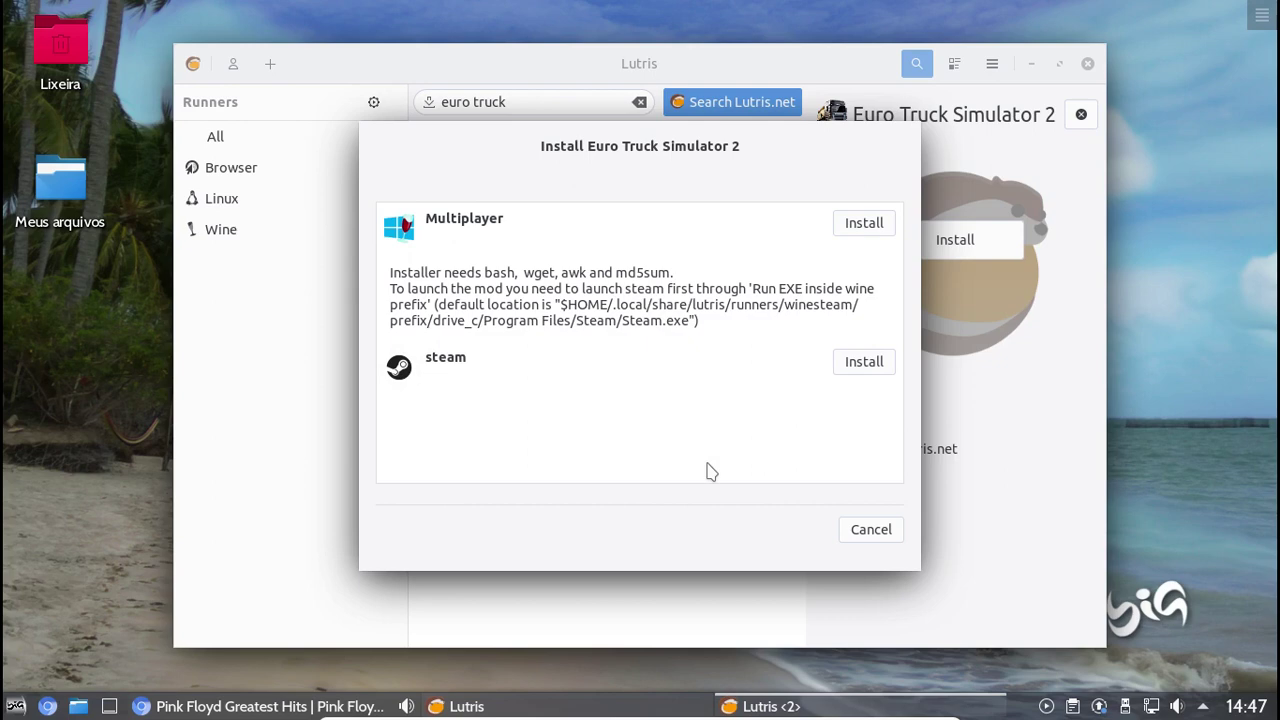
{"action": "left_click", "coordinate": [866, 530]}
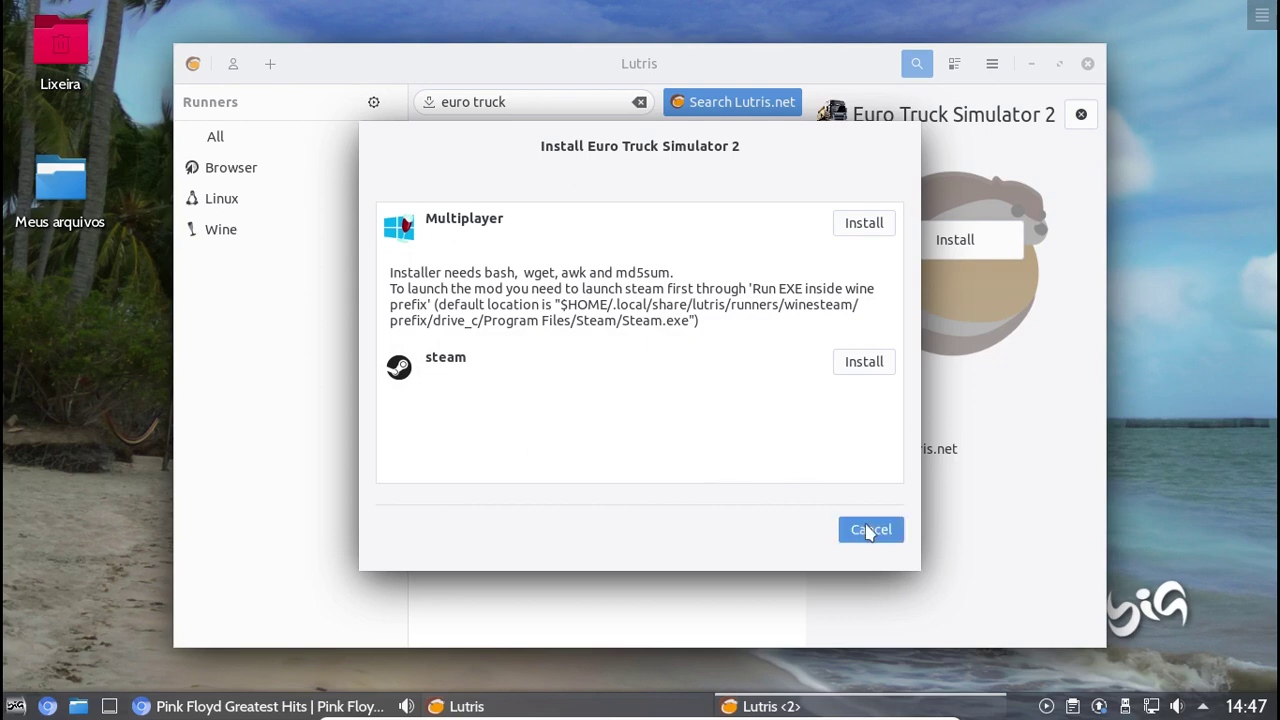
{"action": "left_click", "coordinate": [771, 398]}
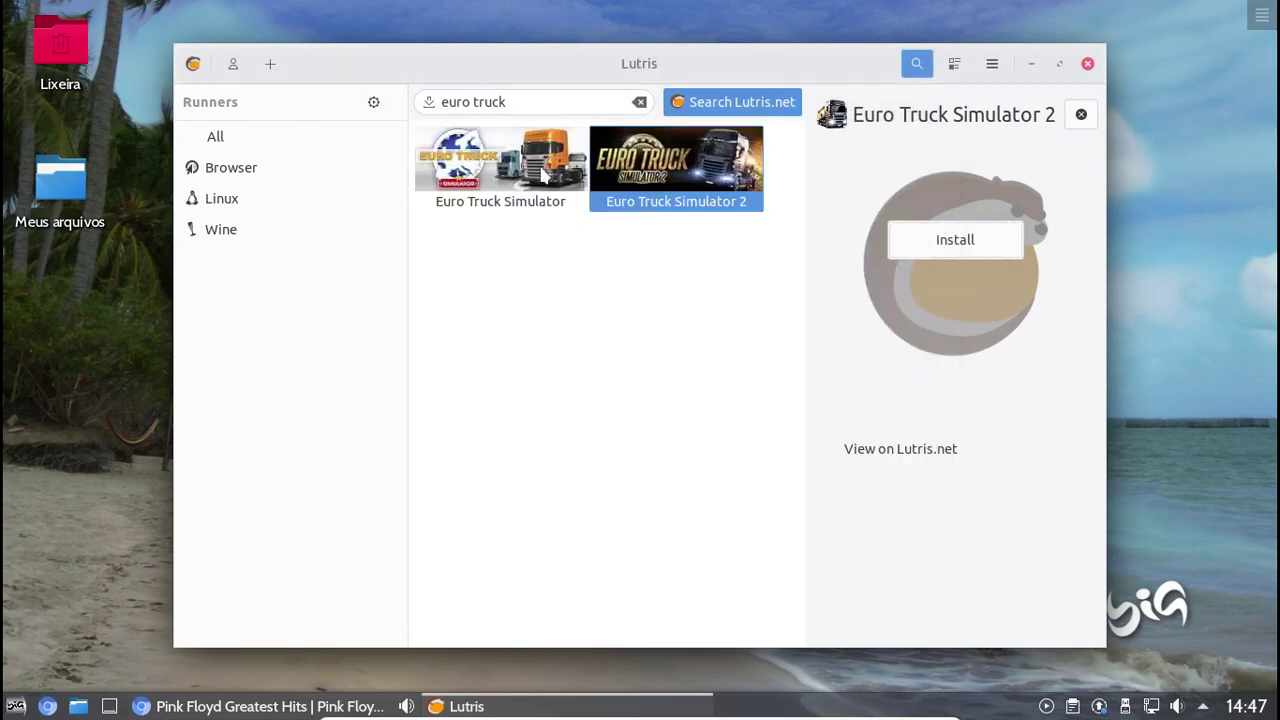
{"action": "triple_click", "coordinate": [529, 106]}
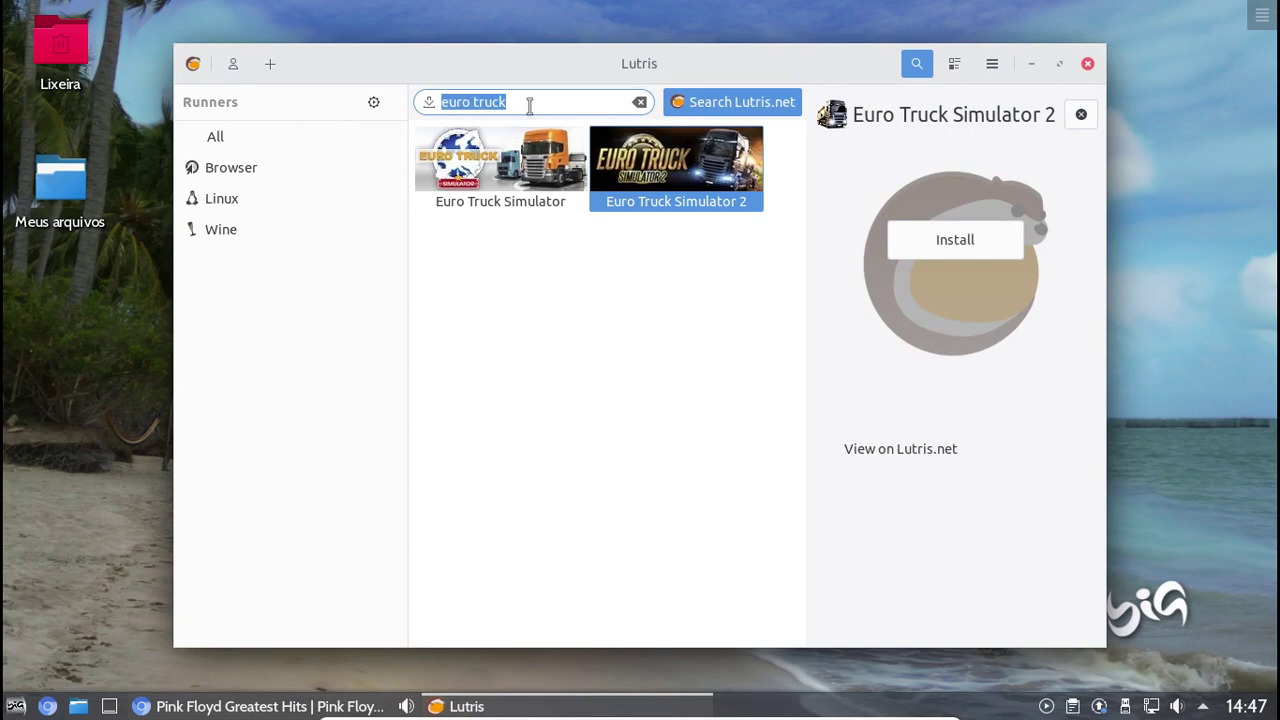
Search 'bus simulator', try installing Bus Simulator 18, dismiss the no-installer error, and close Lutris
{"action": "type", "text": "b"}
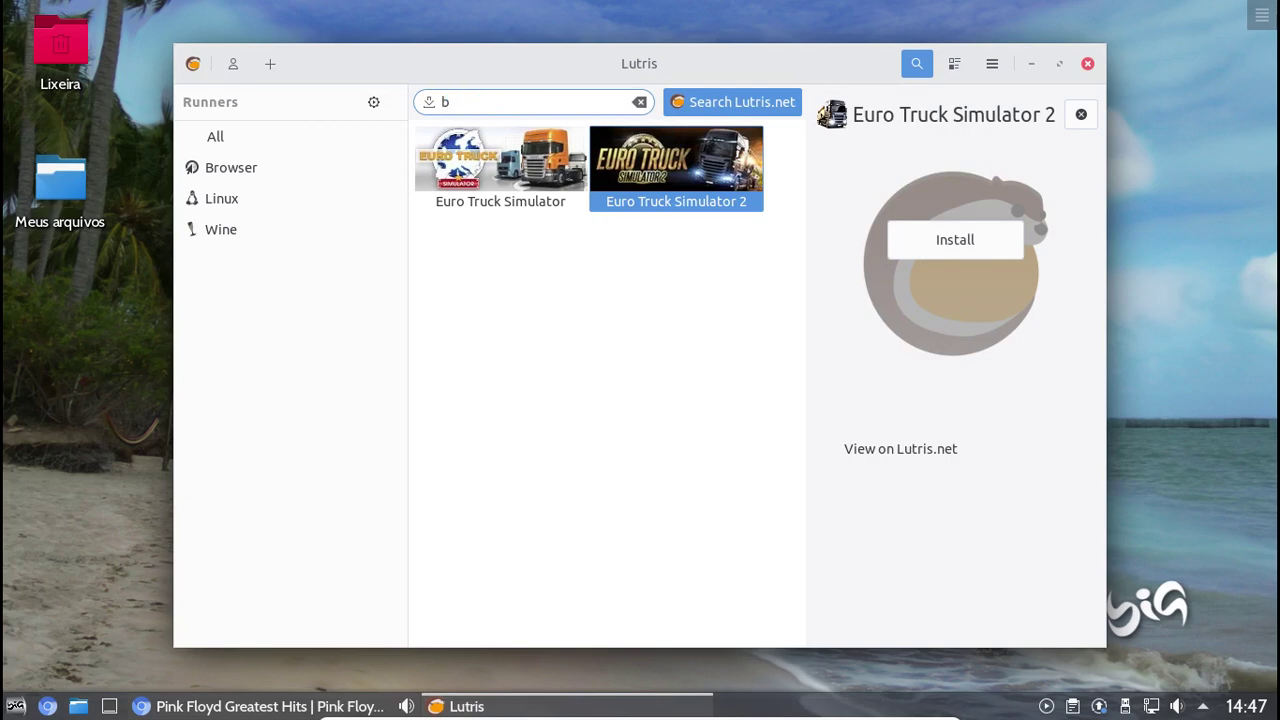
{"action": "type", "text": "us sim"}
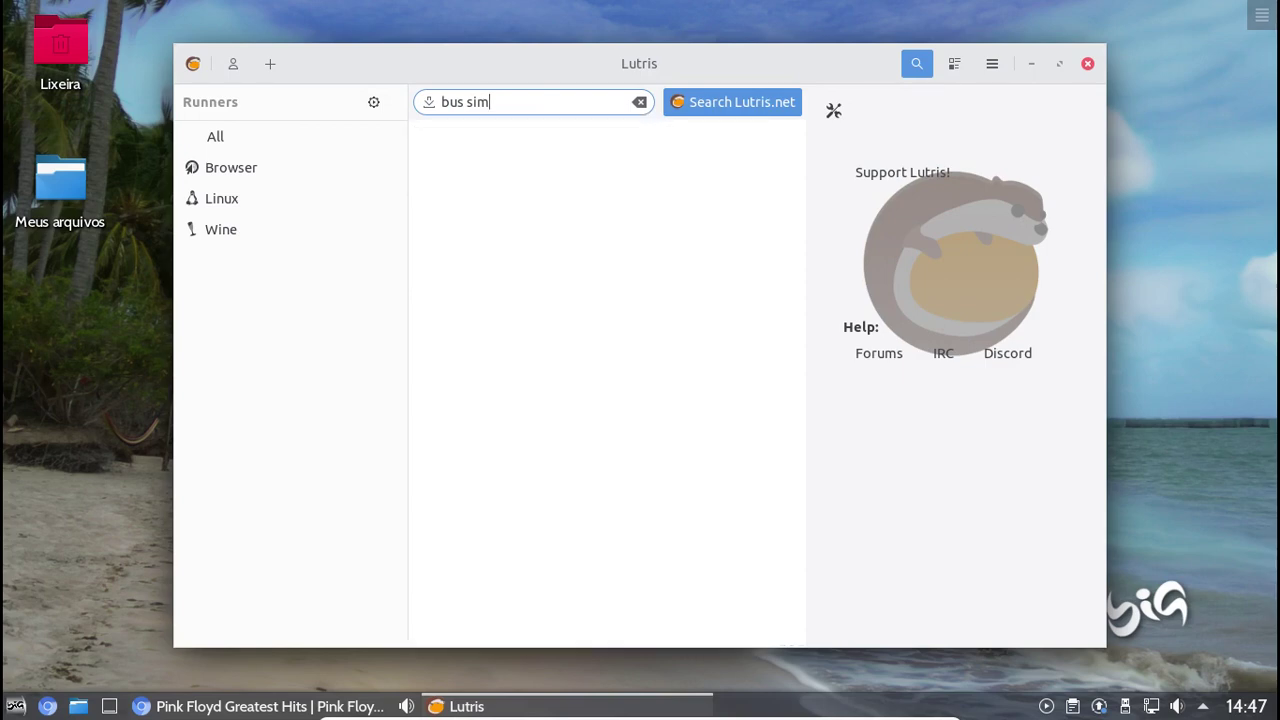
{"action": "type", "text": "ulator"}
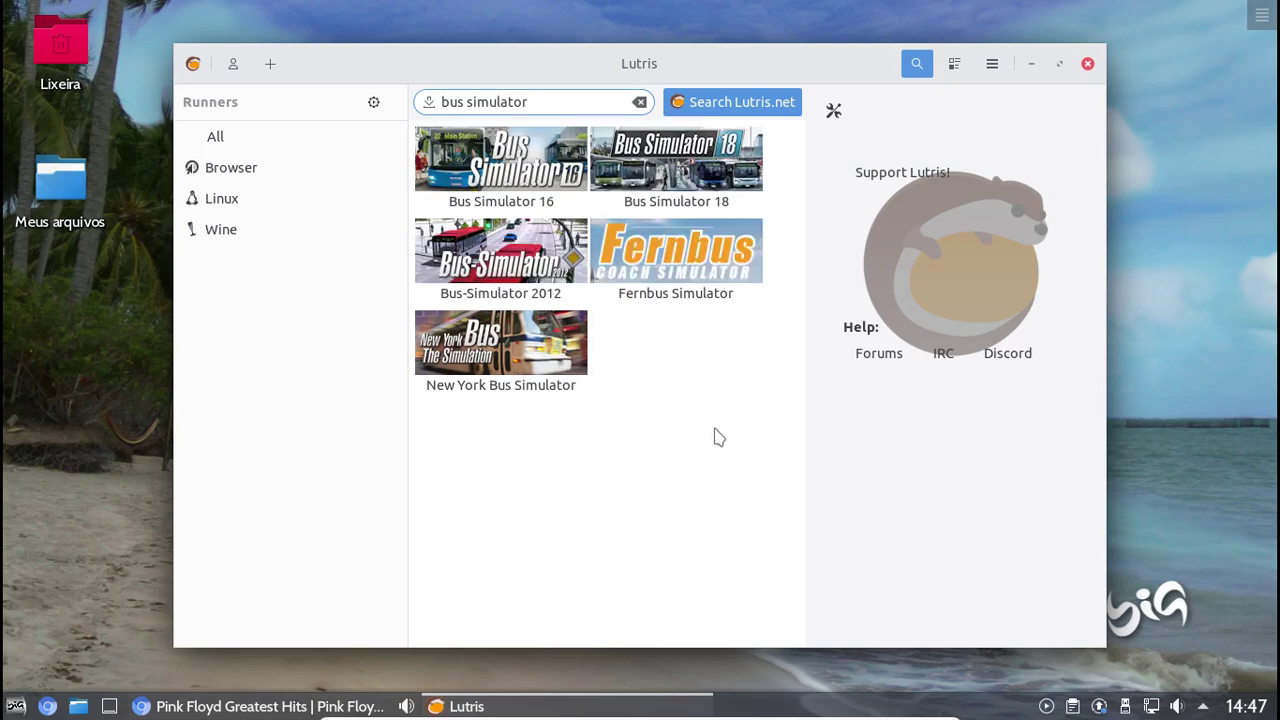
{"action": "left_click", "coordinate": [682, 175]}
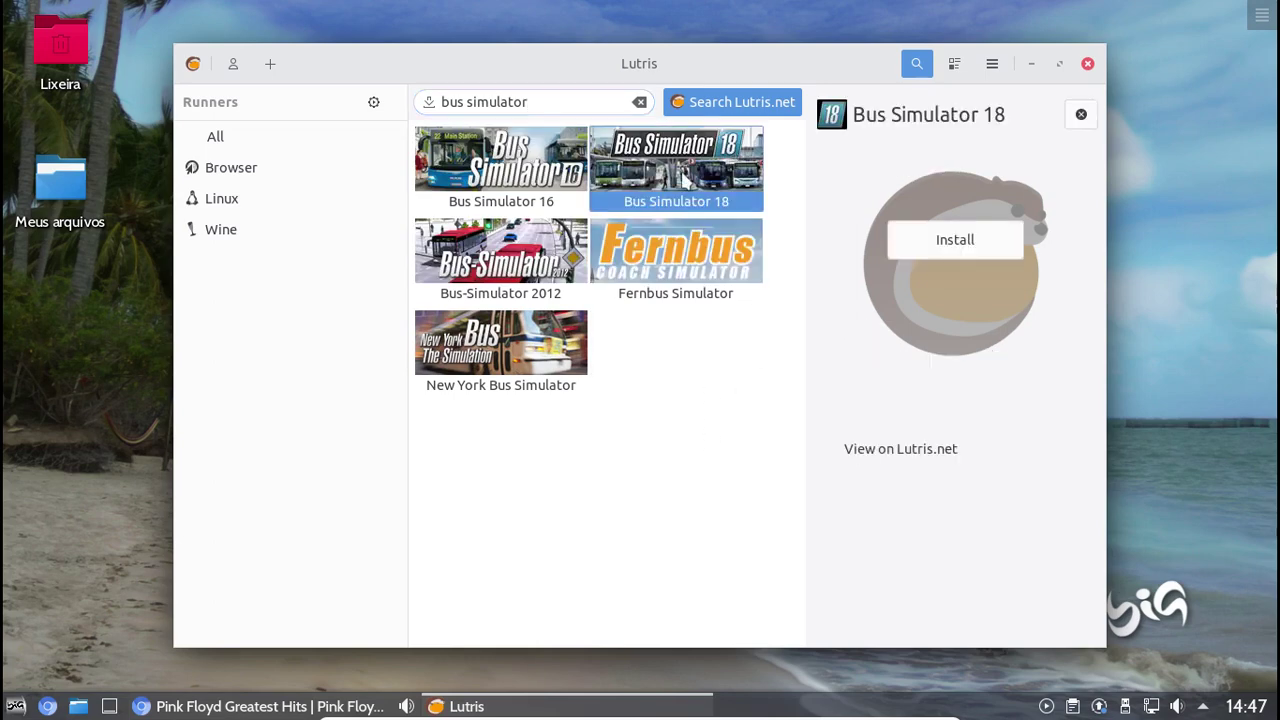
{"action": "left_click", "coordinate": [970, 246]}
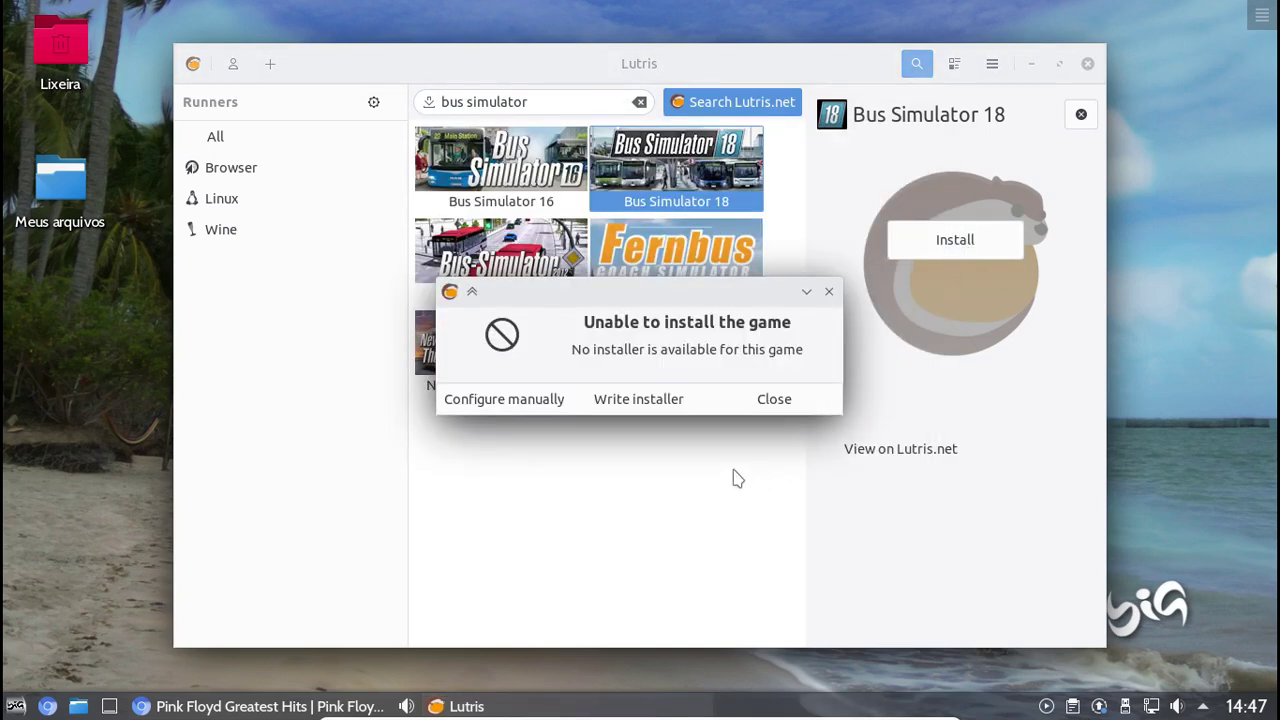
{"action": "left_click", "coordinate": [773, 403]}
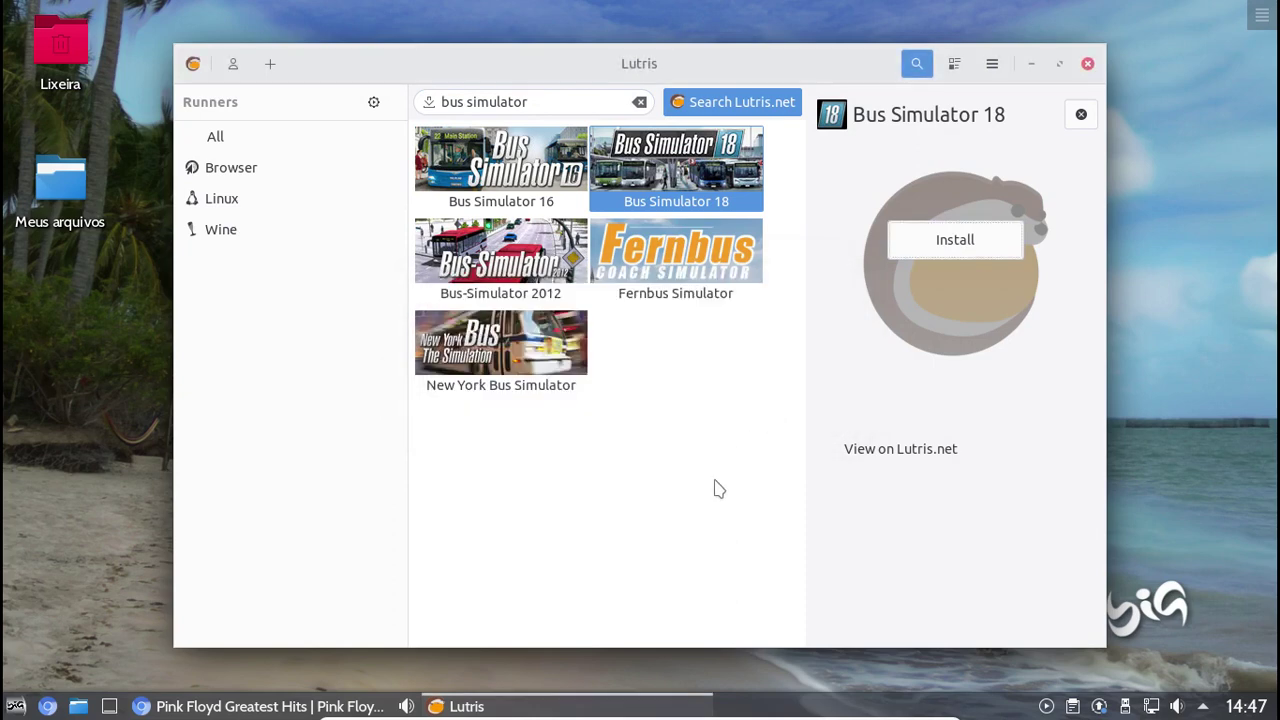
{"action": "left_click", "coordinate": [1088, 66]}
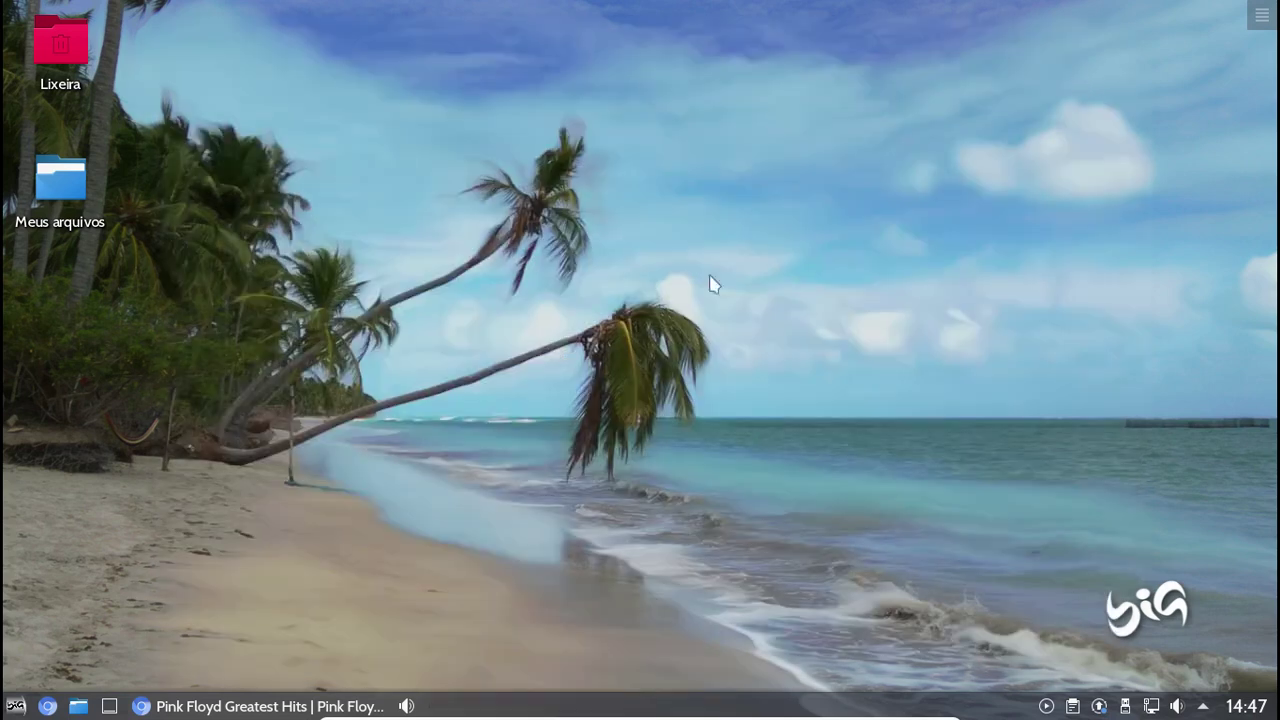
Launch the Músicas (Clementine) player from the Multimídia menu
{"action": "left_click", "coordinate": [15, 706]}
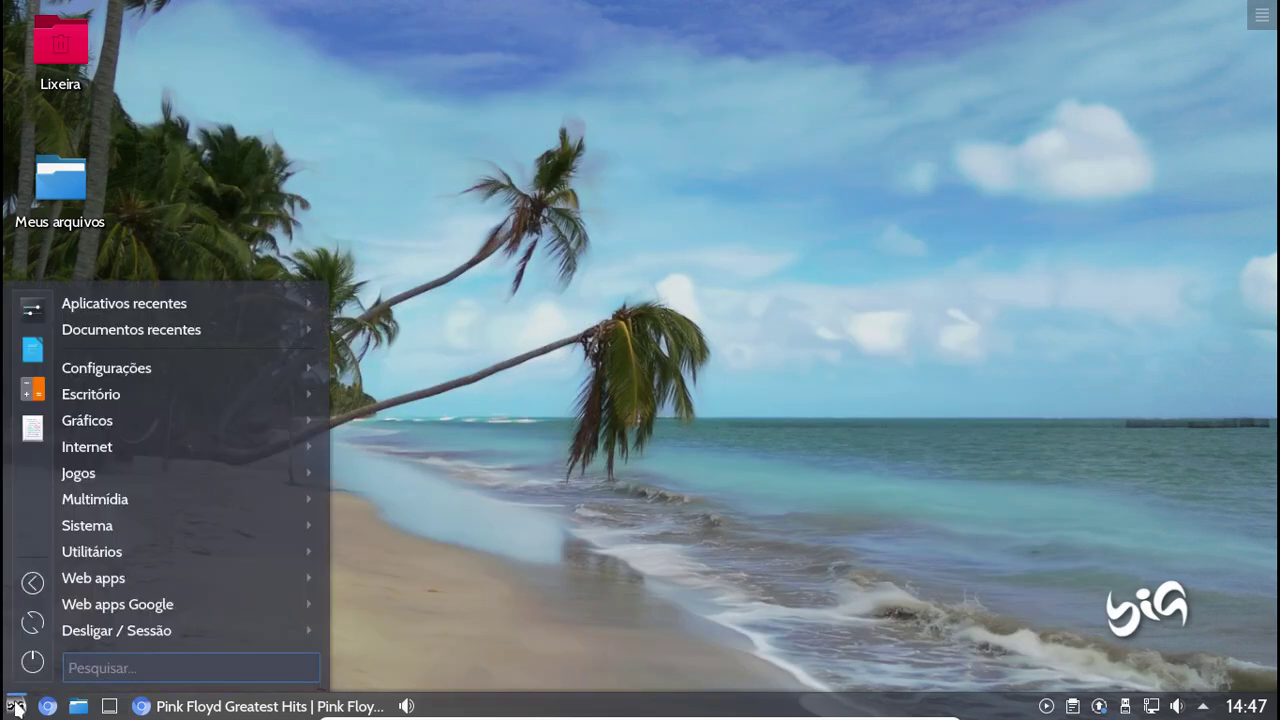
{"action": "mouse_move", "coordinate": [197, 501]}
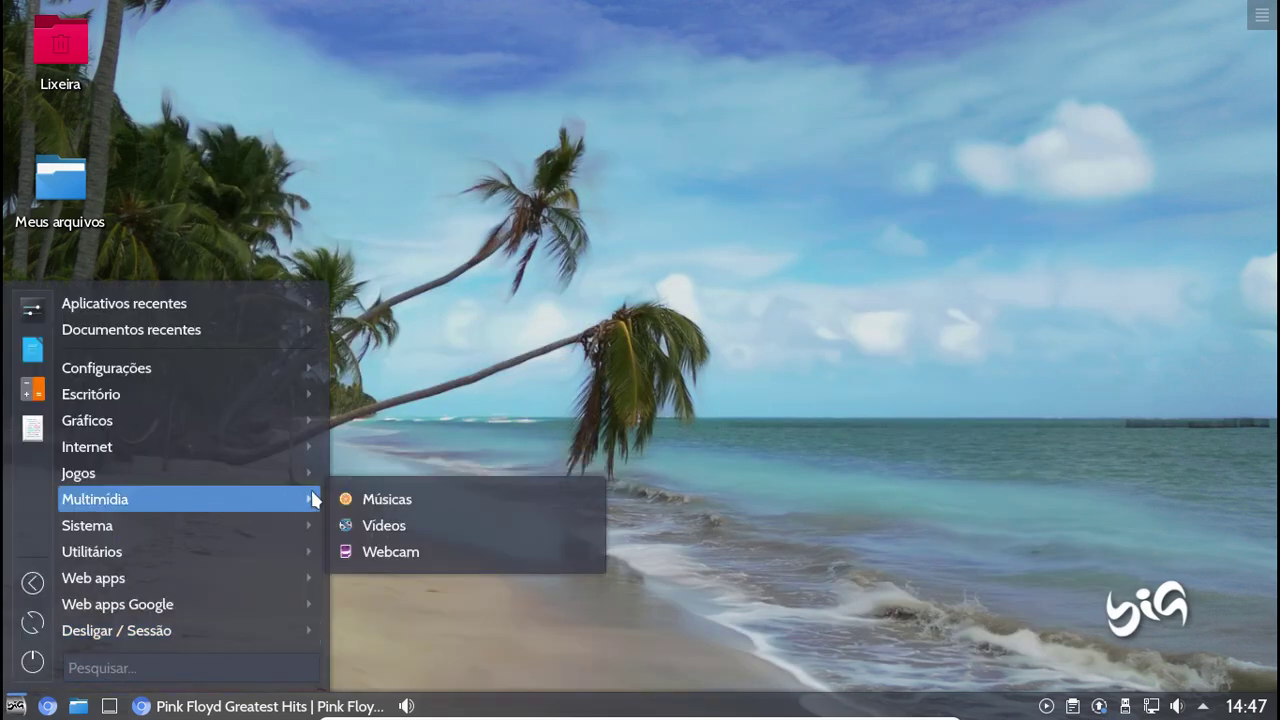
{"action": "left_click", "coordinate": [409, 505]}
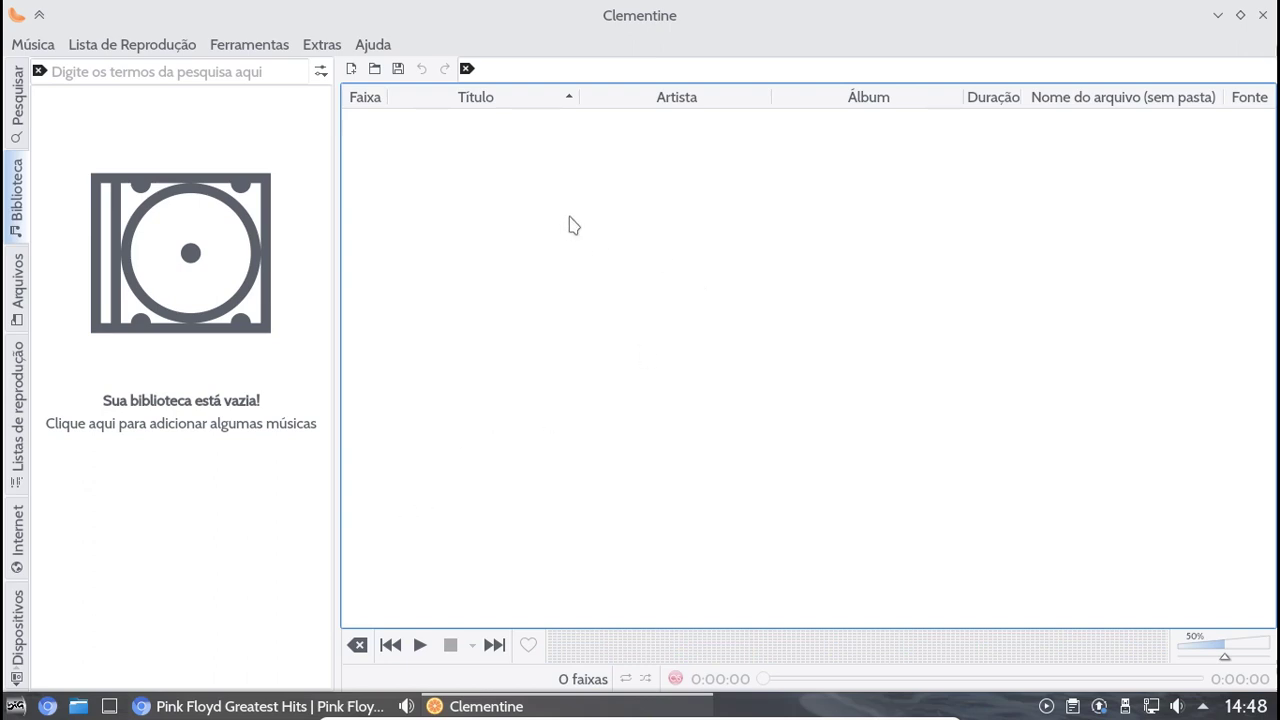
Browse Downloads, Documentos and desktop folders for music to add, then cancel the file dialog
{"action": "left_click", "coordinate": [20, 46]}
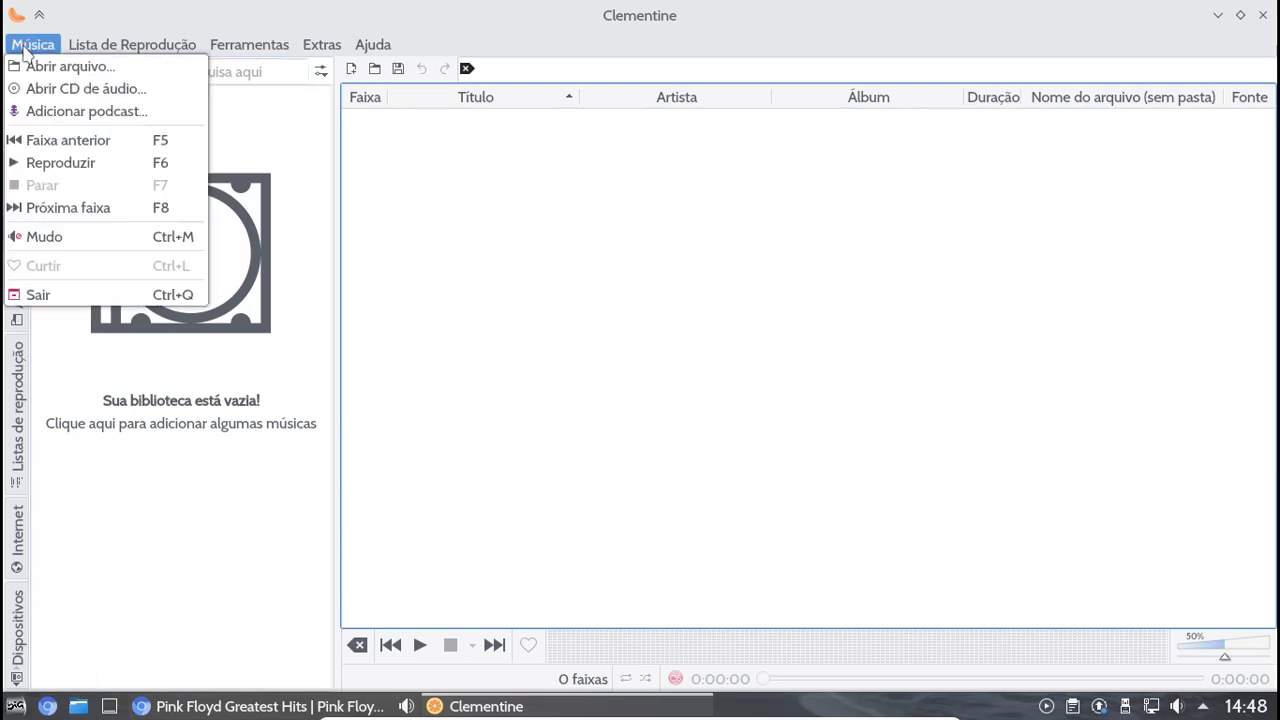
{"action": "left_click", "coordinate": [60, 68]}
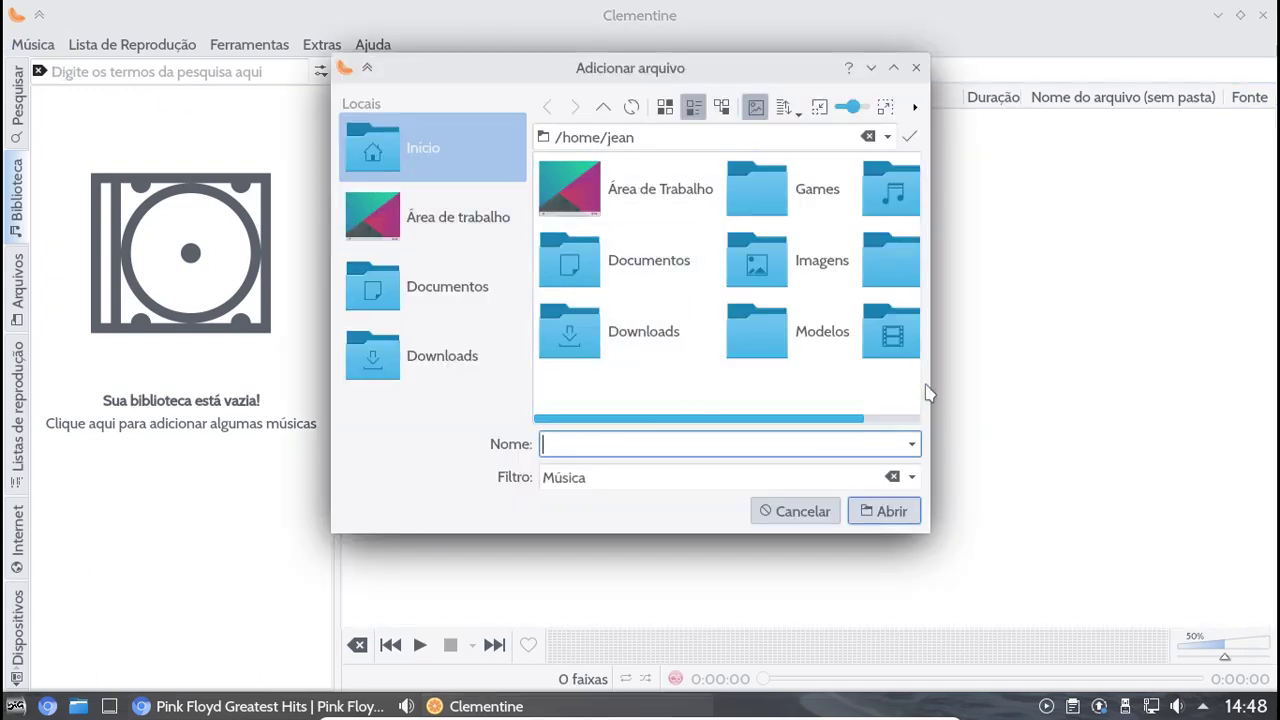
{"action": "left_click_drag", "start_coordinate": [931, 378], "coordinate": [1088, 377]}
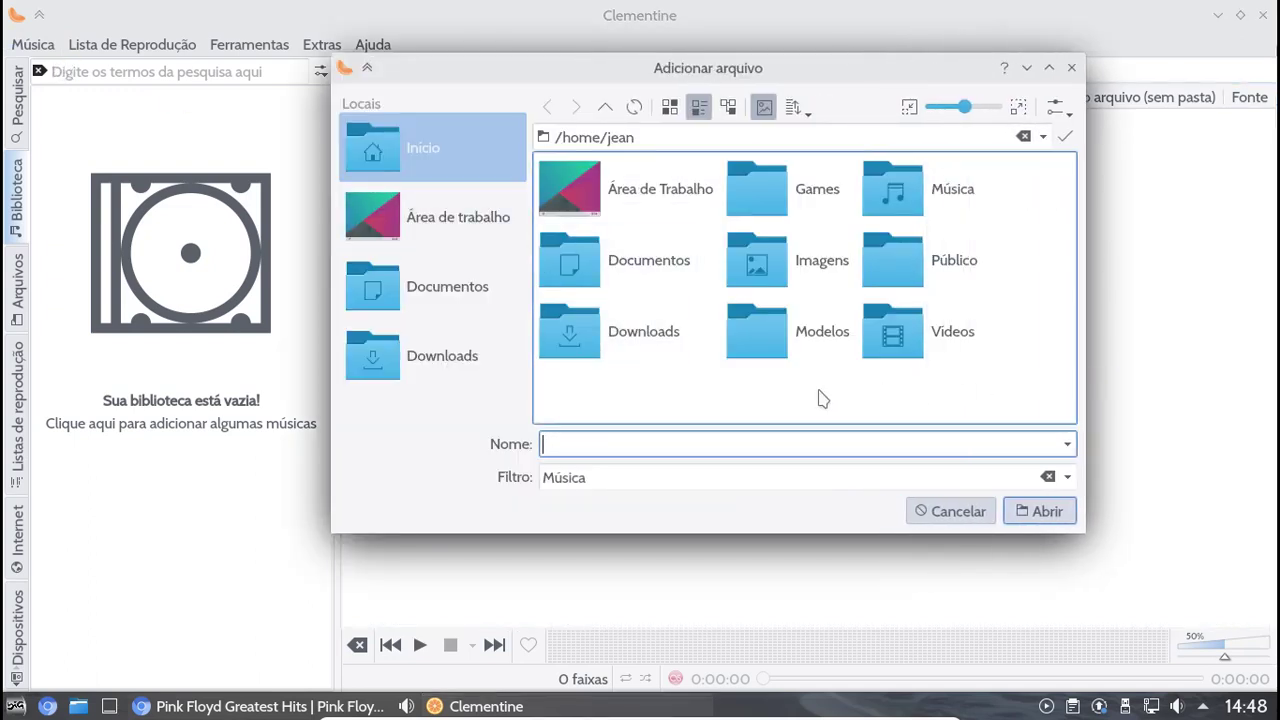
{"action": "left_click", "coordinate": [490, 370]}
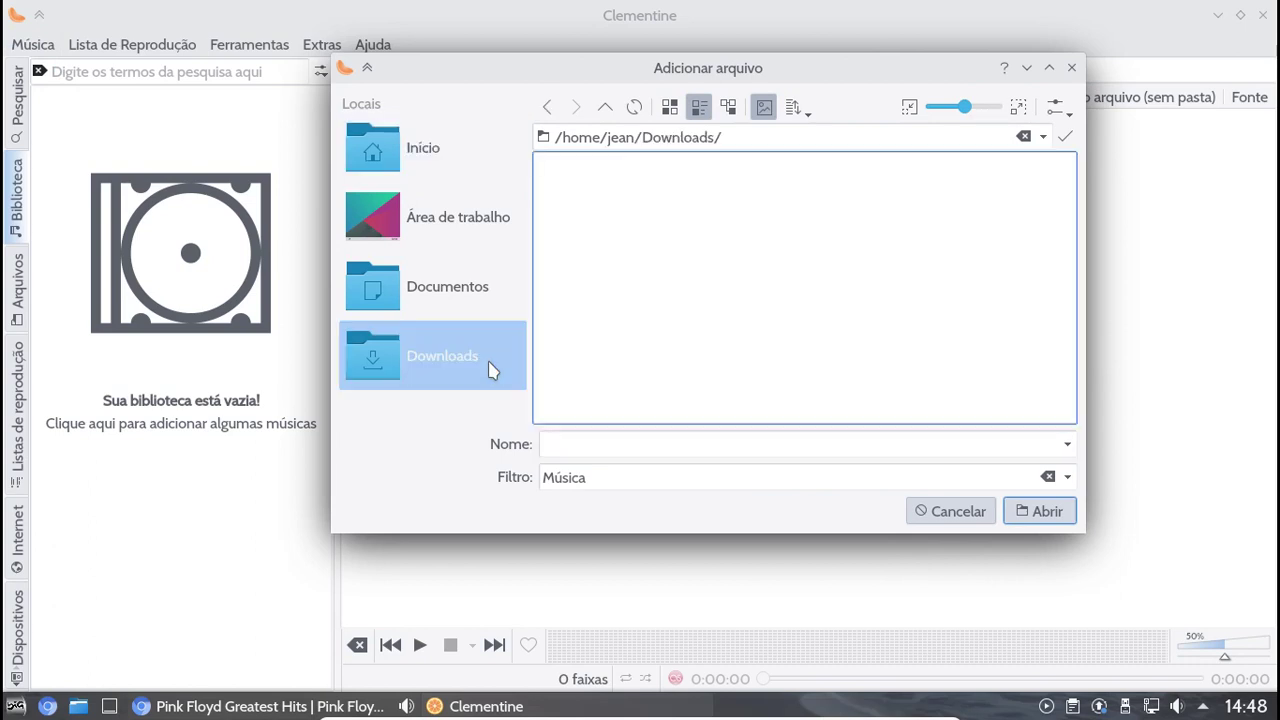
{"action": "left_click", "coordinate": [471, 304]}
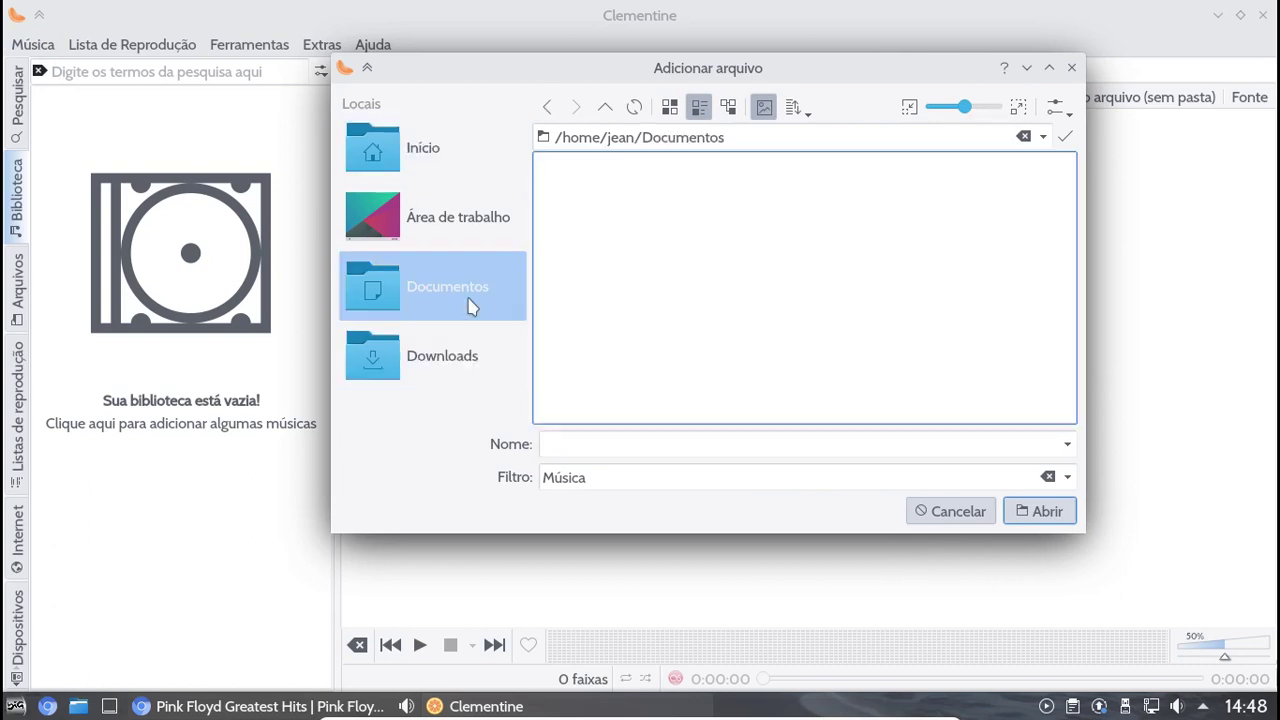
{"action": "left_click", "coordinate": [455, 228]}
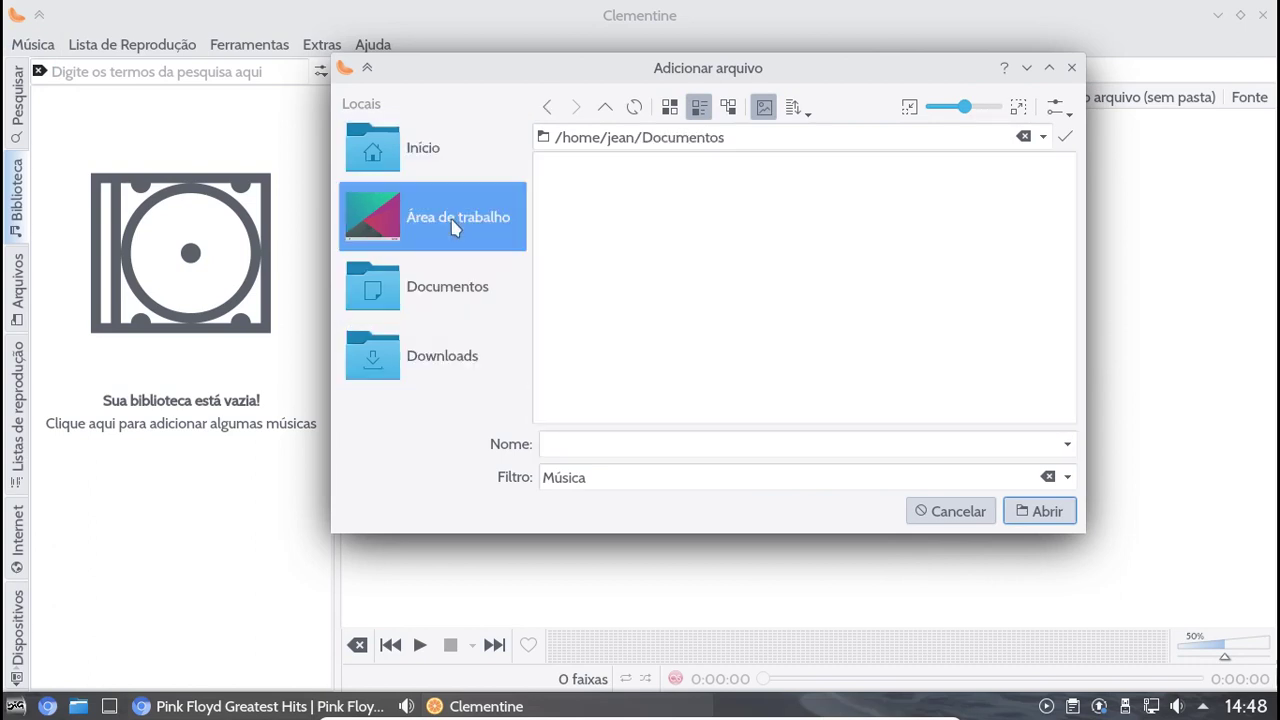
{"action": "left_click", "coordinate": [447, 165]}
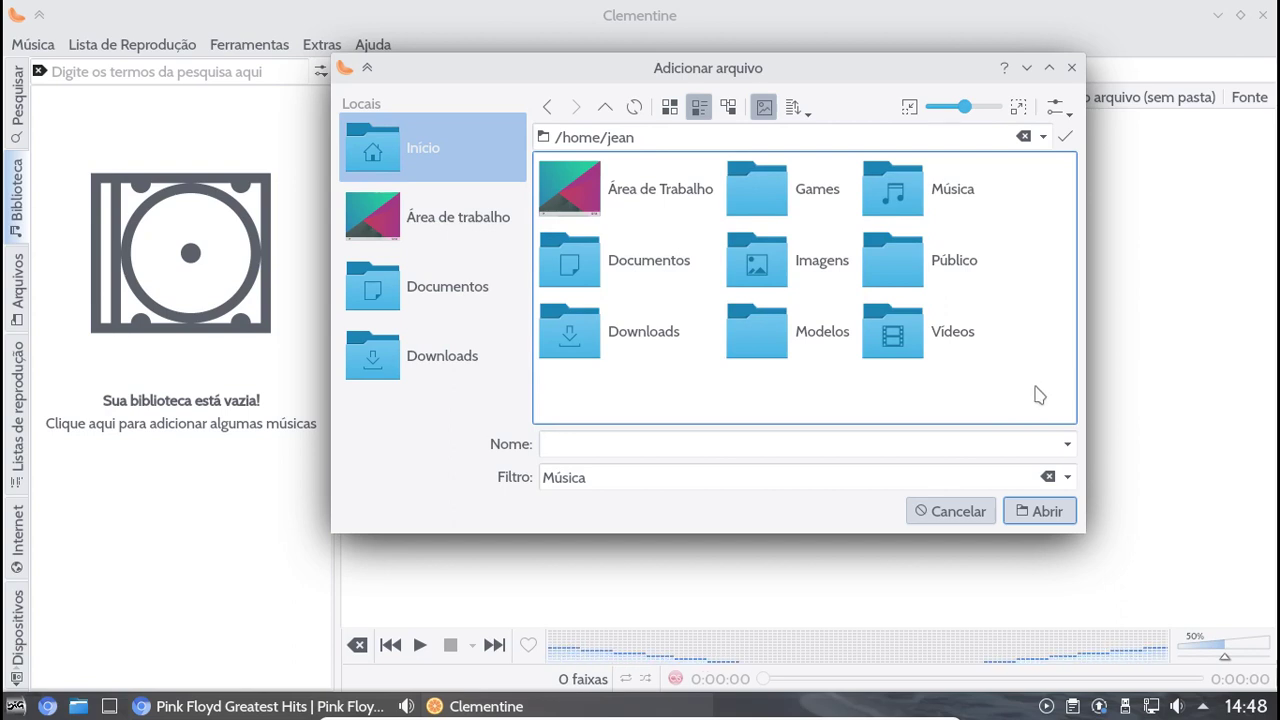
{"action": "left_click", "coordinate": [945, 512]}
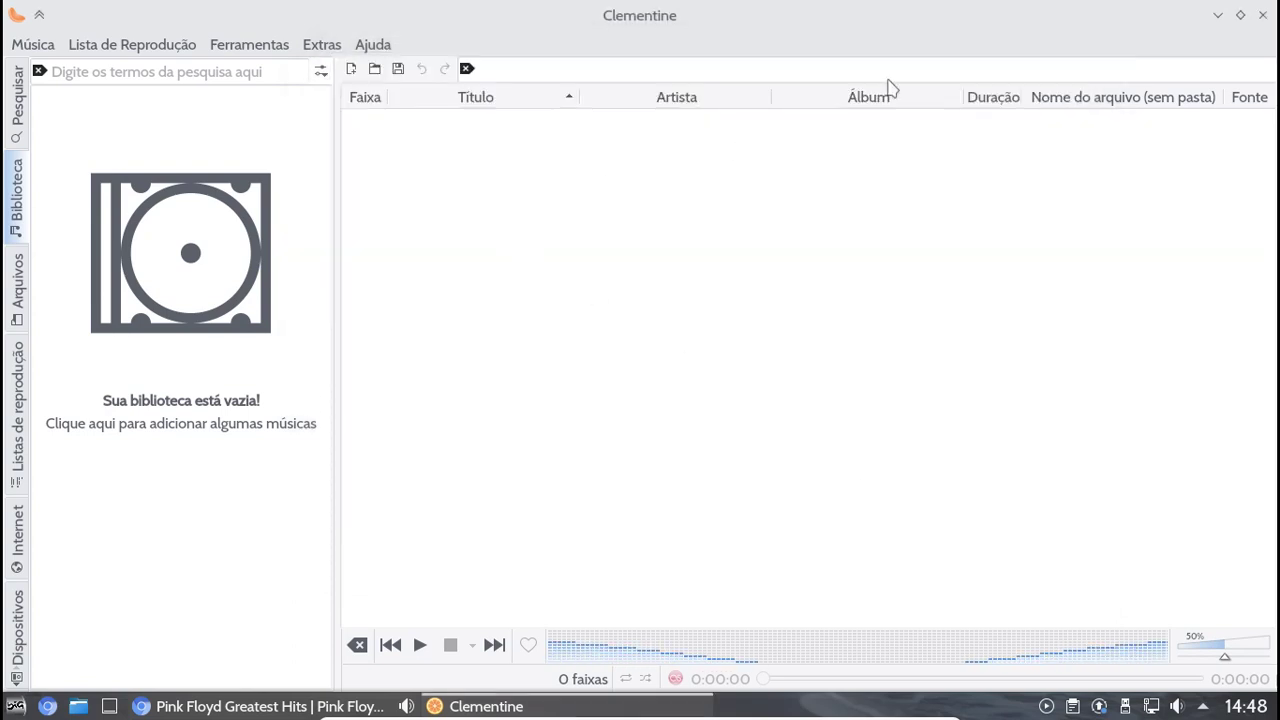
View Clementine's About information, then close the player
{"action": "left_click", "coordinate": [380, 50]}
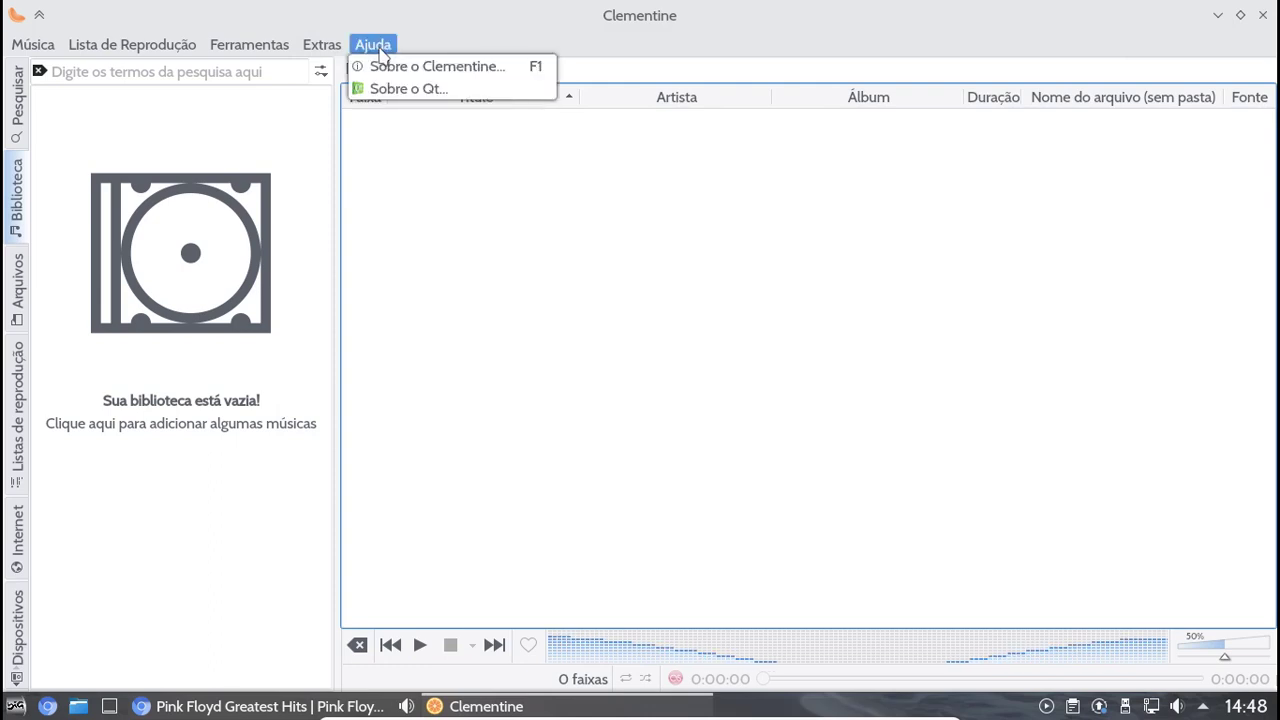
{"action": "left_click", "coordinate": [381, 66]}
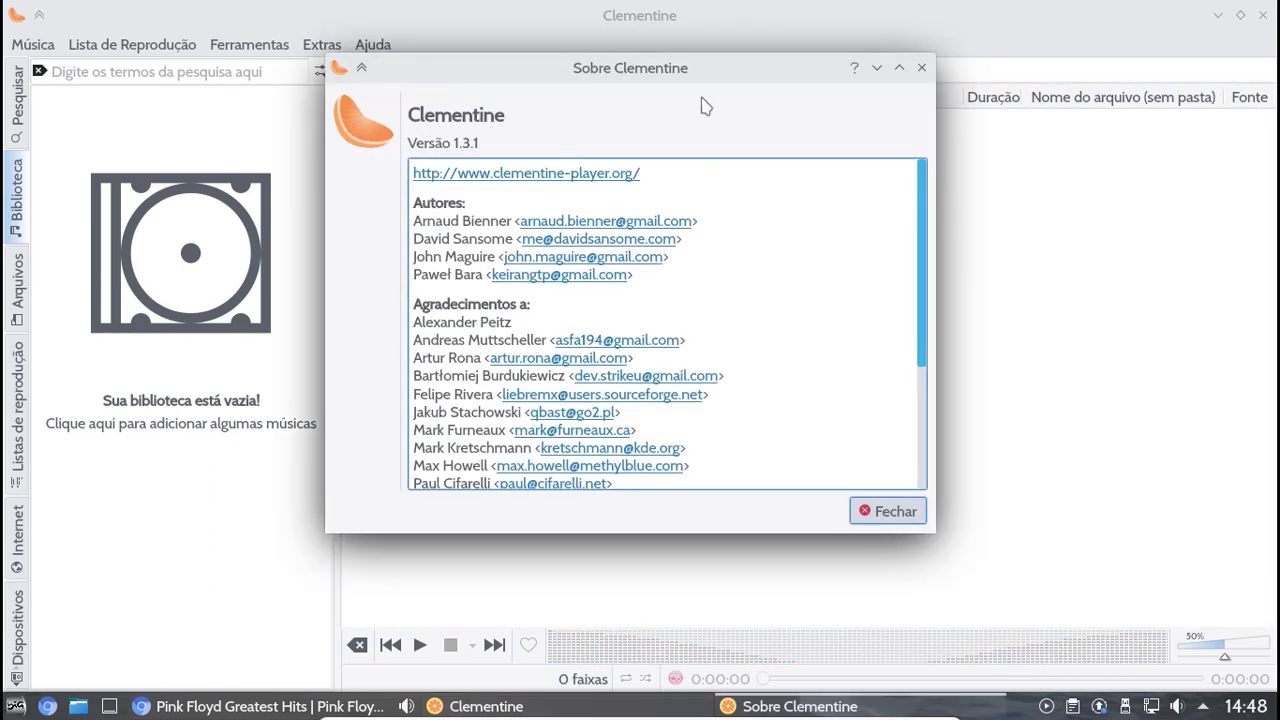
{"action": "left_click", "coordinate": [922, 68]}
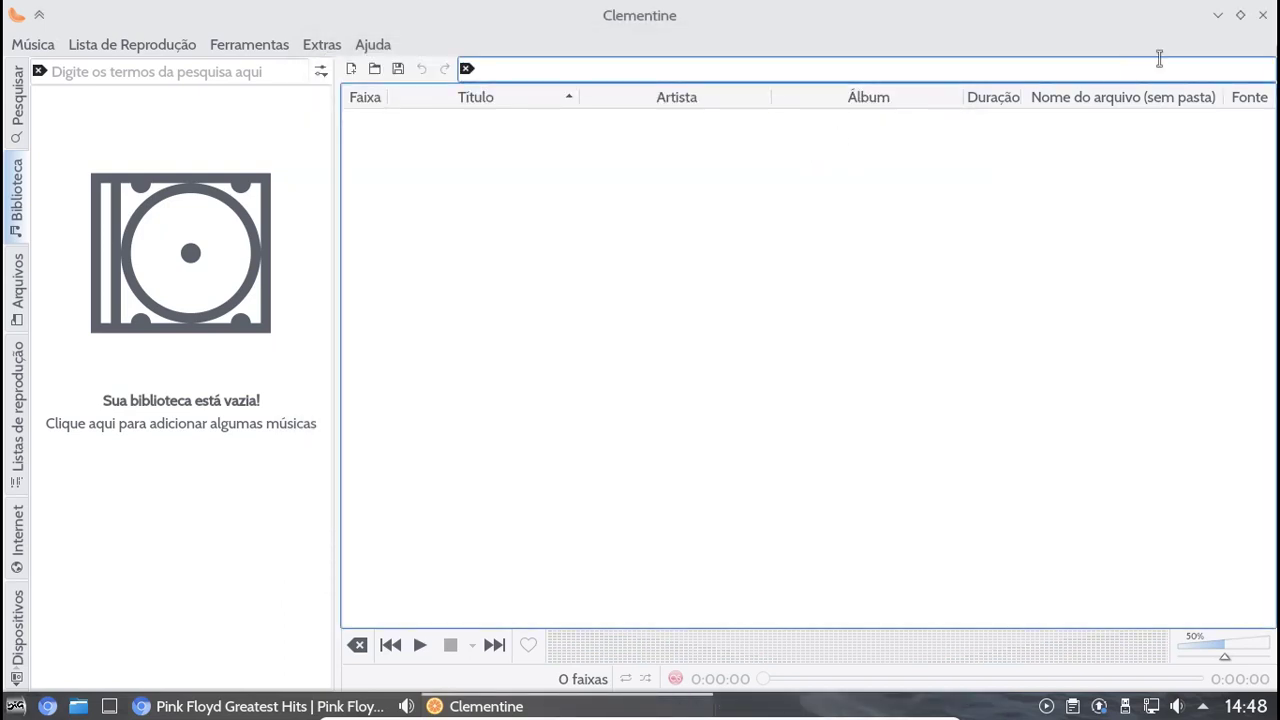
{"action": "left_click", "coordinate": [1263, 15]}
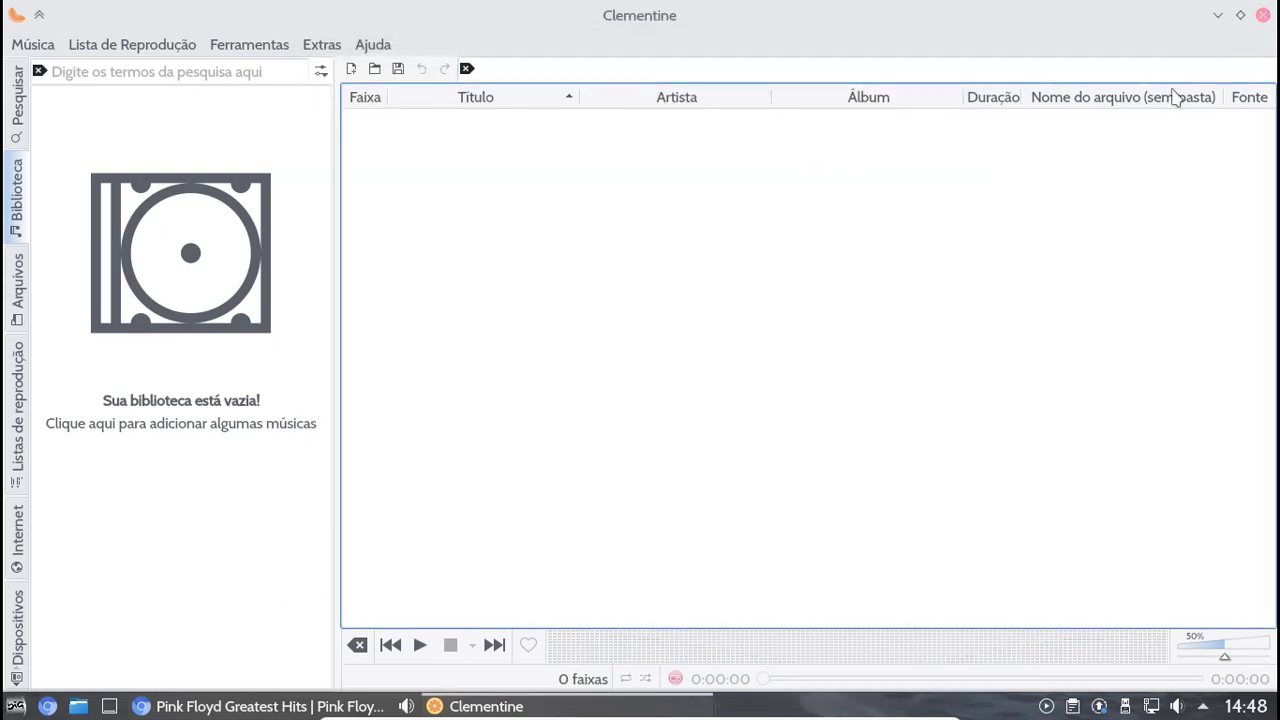
Launch Gerenciador de downloads (JDownloader 2) from the start menu's Internet category
{"action": "left_click", "coordinate": [16, 706]}
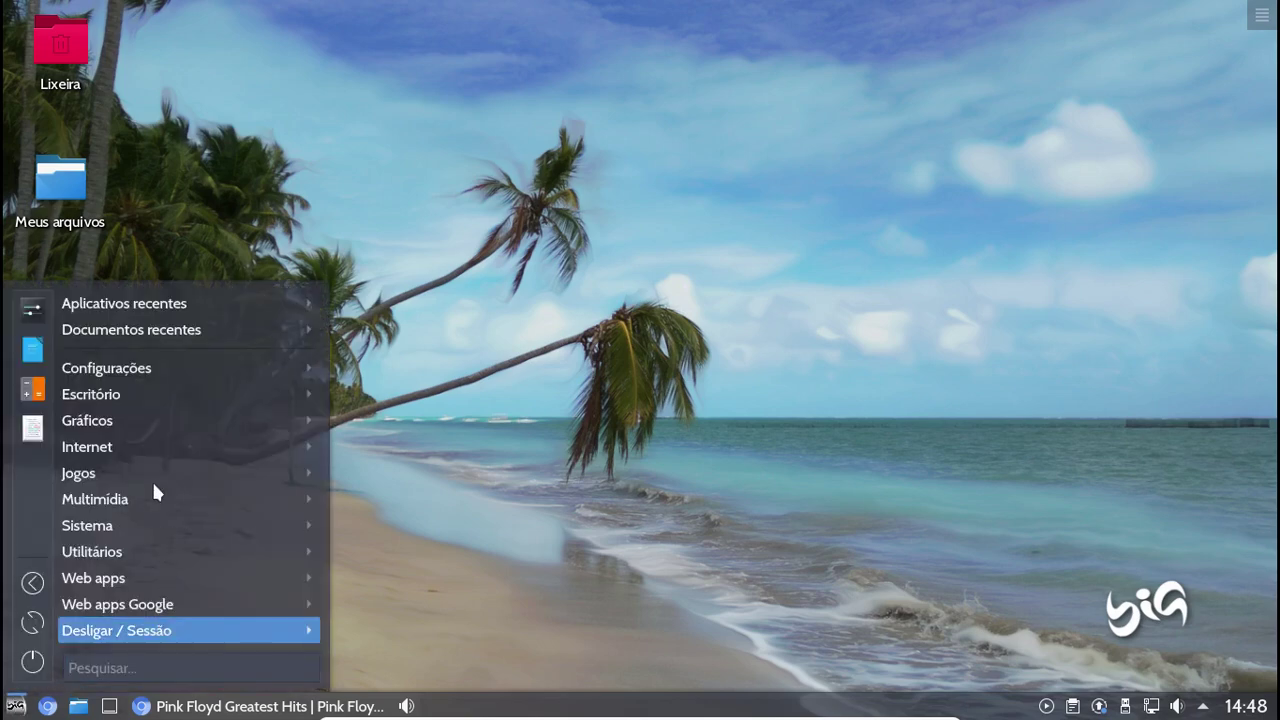
{"action": "mouse_move", "coordinate": [148, 449]}
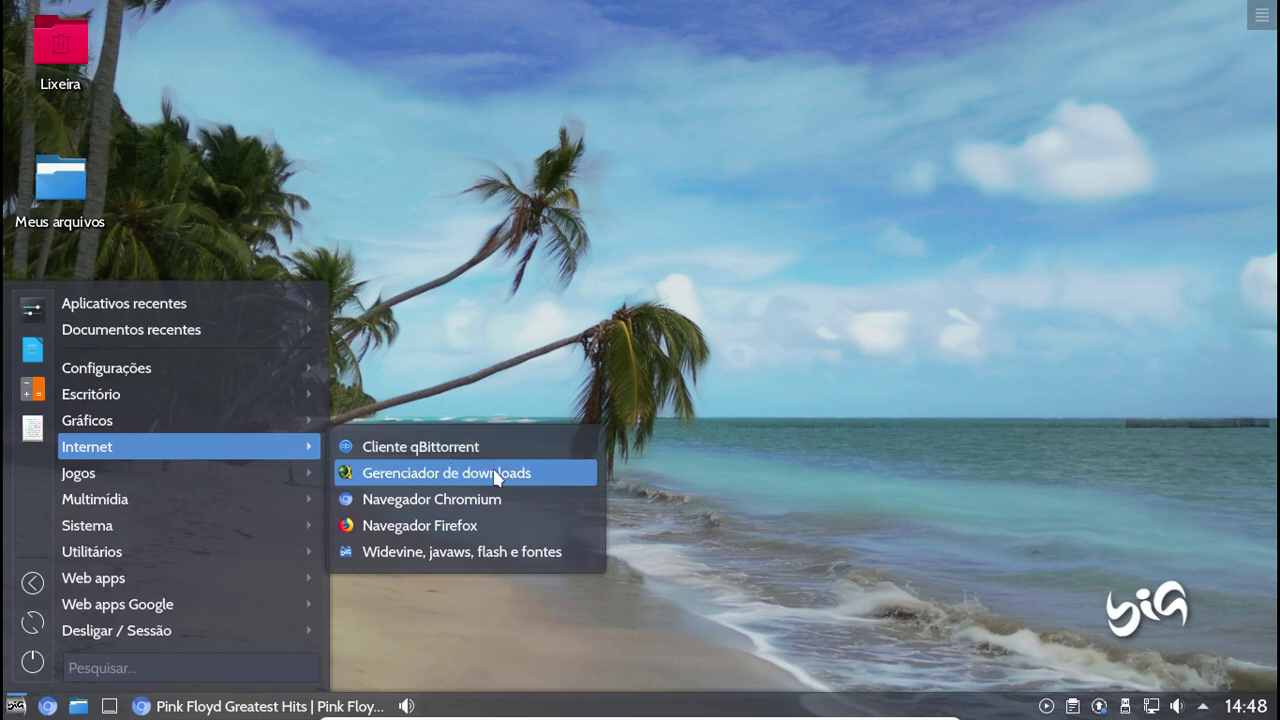
{"action": "left_click", "coordinate": [535, 475]}
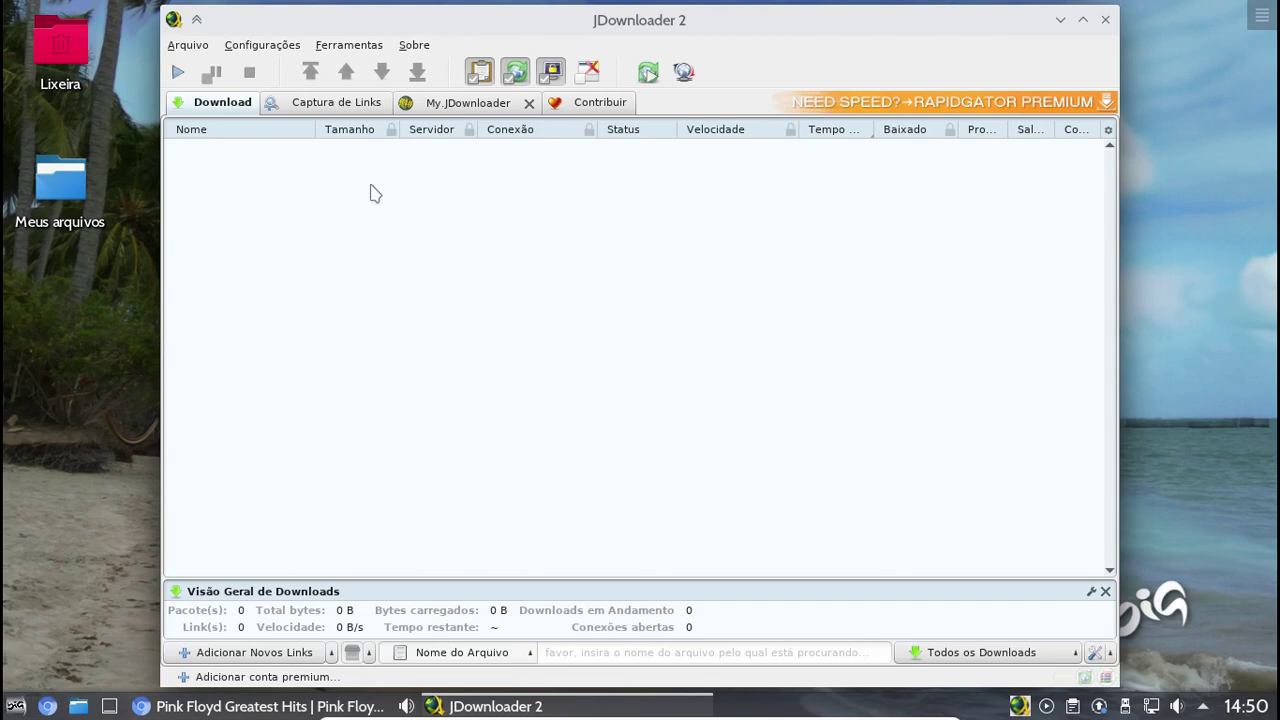
View JDownloader's Sobre o JDownloader information and close the dialog
{"action": "left_click", "coordinate": [408, 48]}
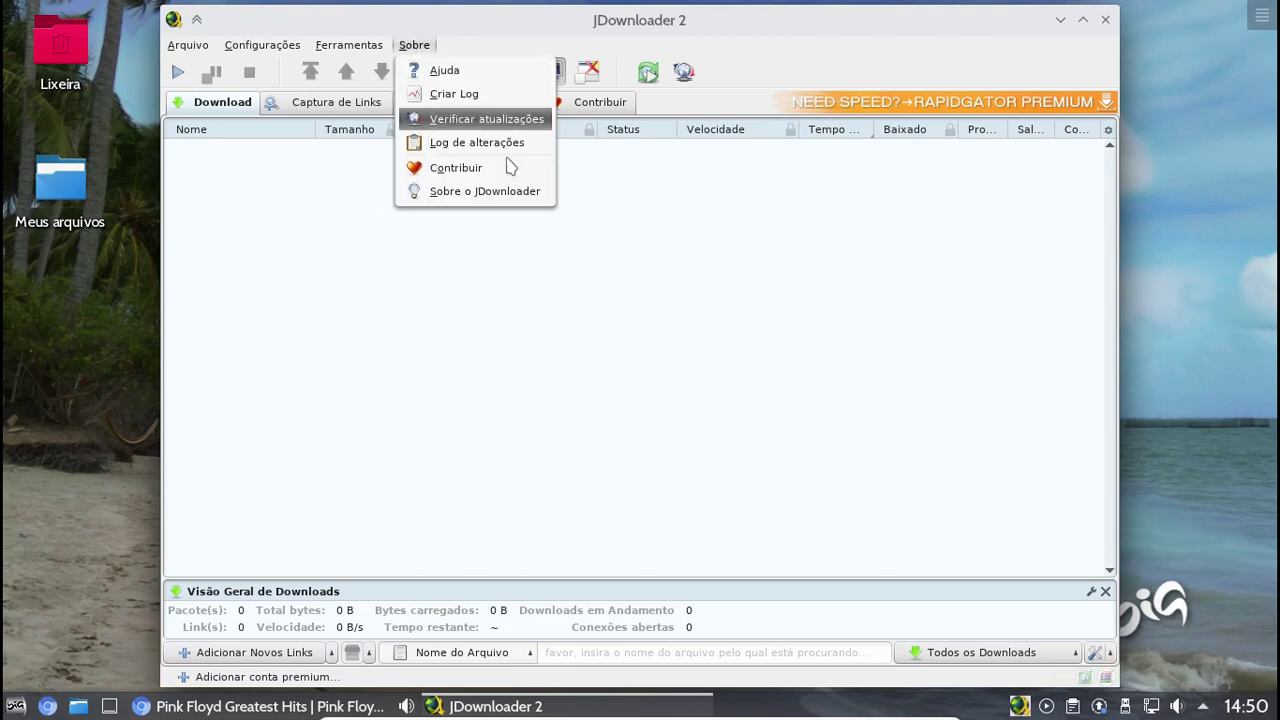
{"action": "left_click", "coordinate": [521, 195]}
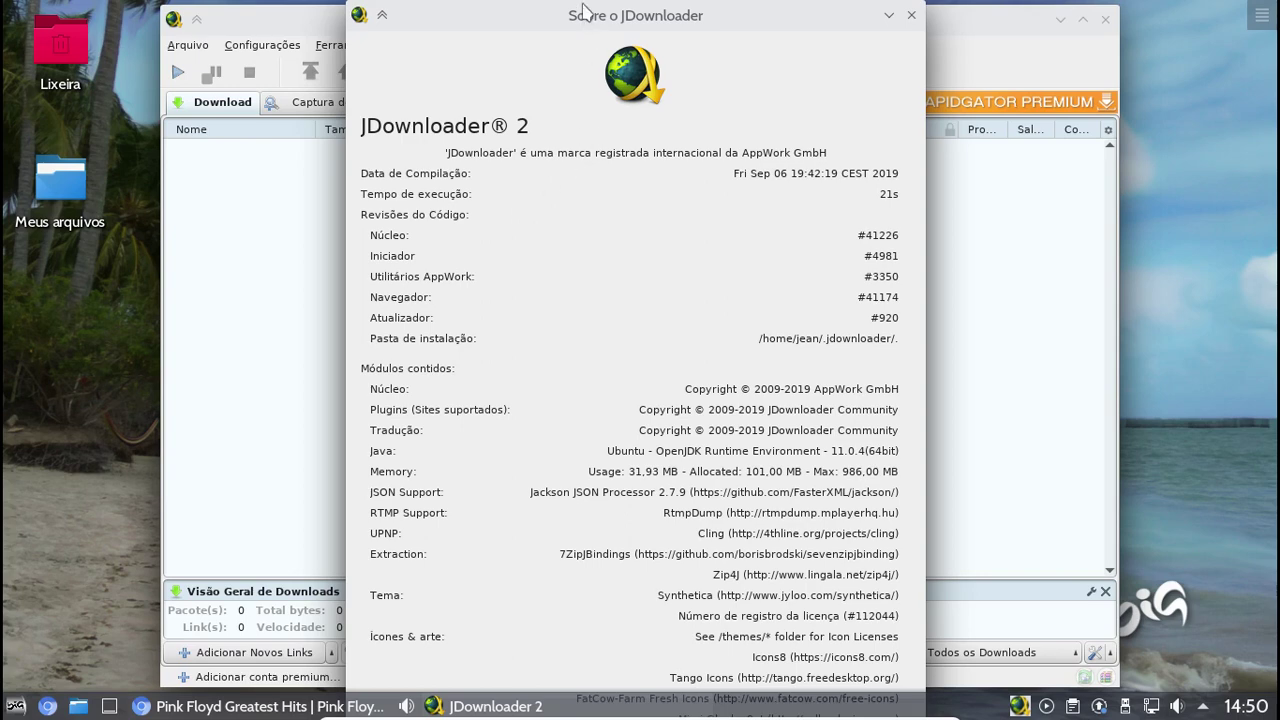
{"action": "left_click", "coordinate": [911, 15]}
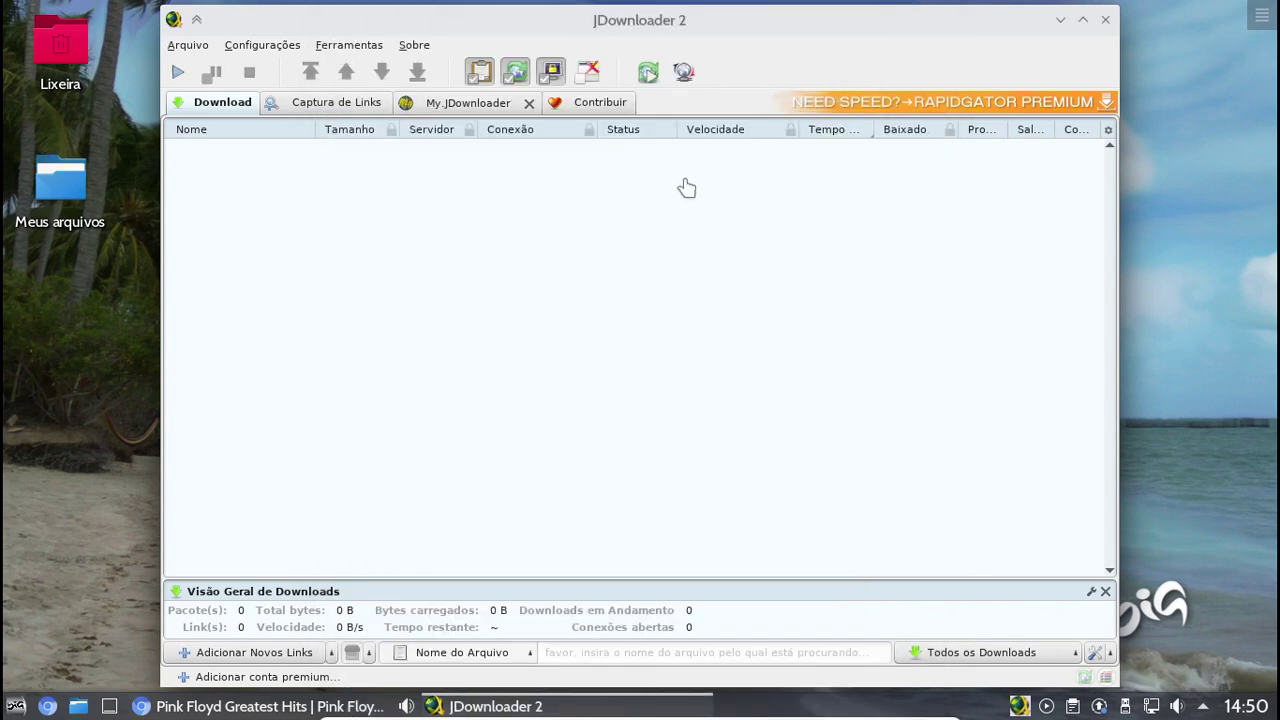
Exit JDownloader with Sair do JDownloader and open the application menu
{"action": "left_click", "coordinate": [1105, 20]}
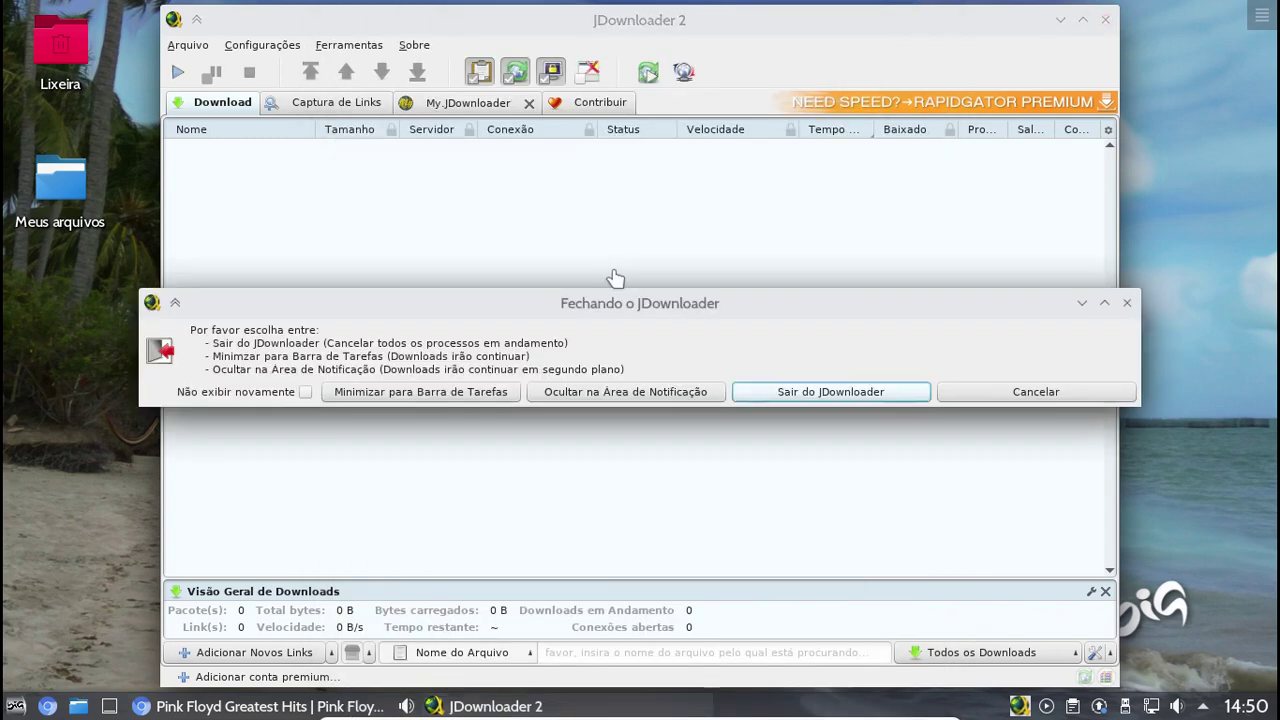
{"action": "left_click", "coordinate": [806, 392]}
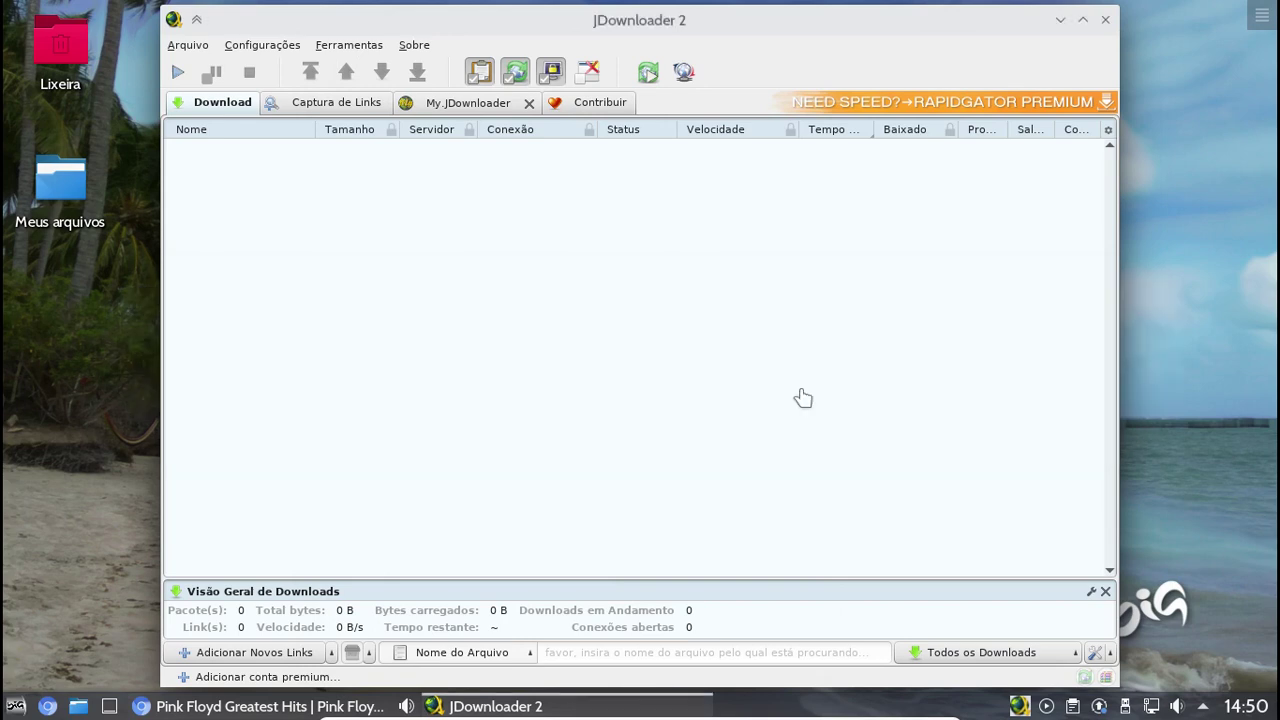
{"action": "left_click", "coordinate": [16, 706]}
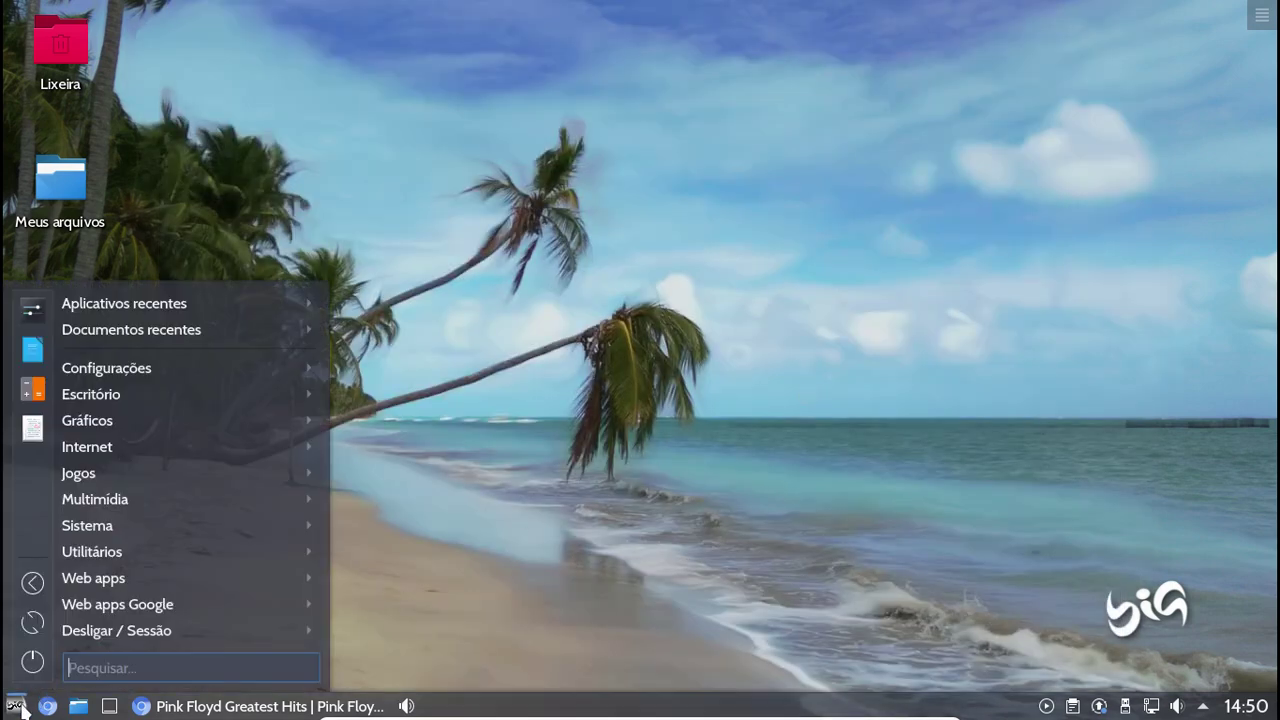
Launch the Fórum BigLinux web app from the Web apps category
{"action": "mouse_move", "coordinate": [276, 582]}
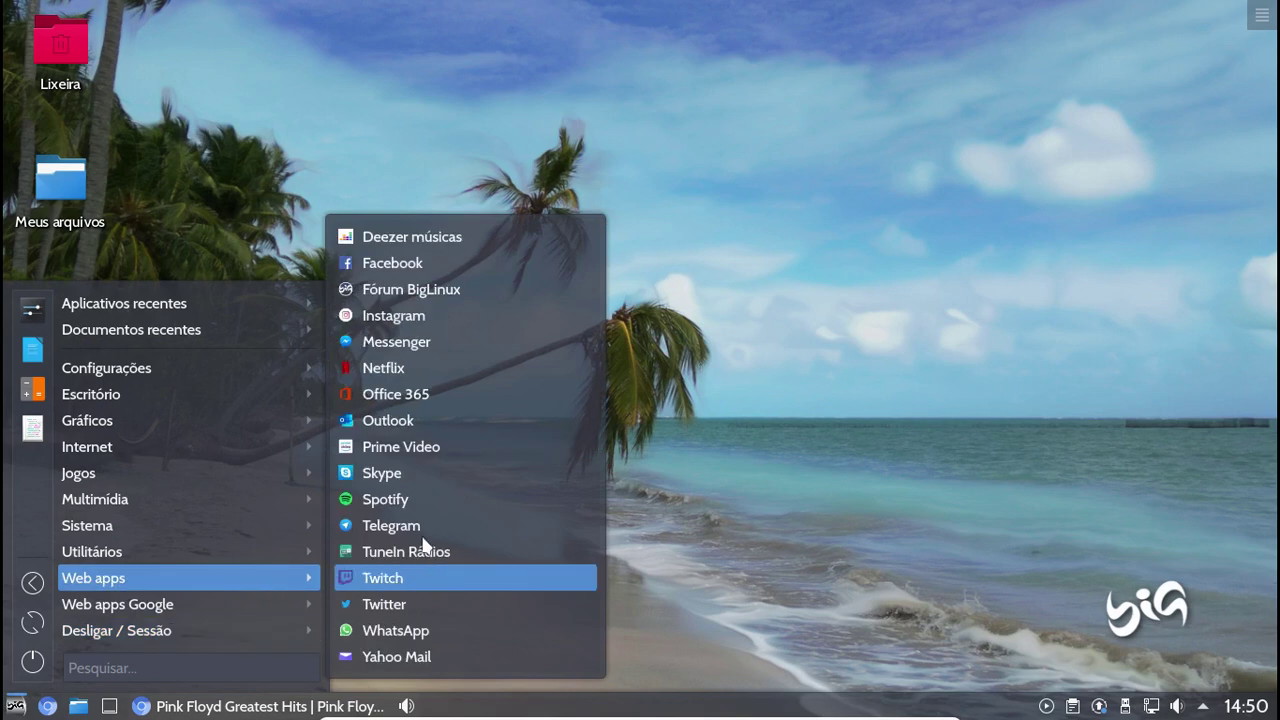
{"action": "left_click", "coordinate": [492, 291]}
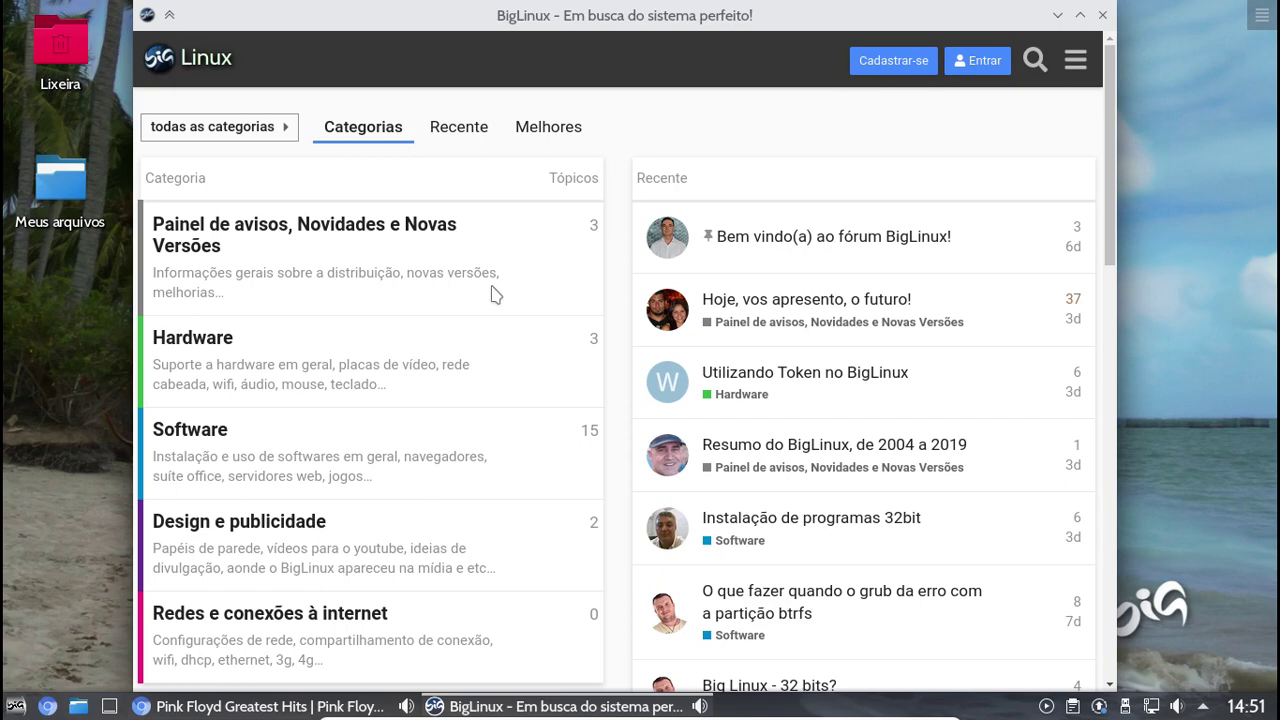
{"action": "scroll", "coordinate": [491, 295], "scroll_direction": "down", "scroll_amount": 3}
{"action": "scroll", "coordinate": [491, 296], "scroll_direction": "down", "scroll_amount": 3}
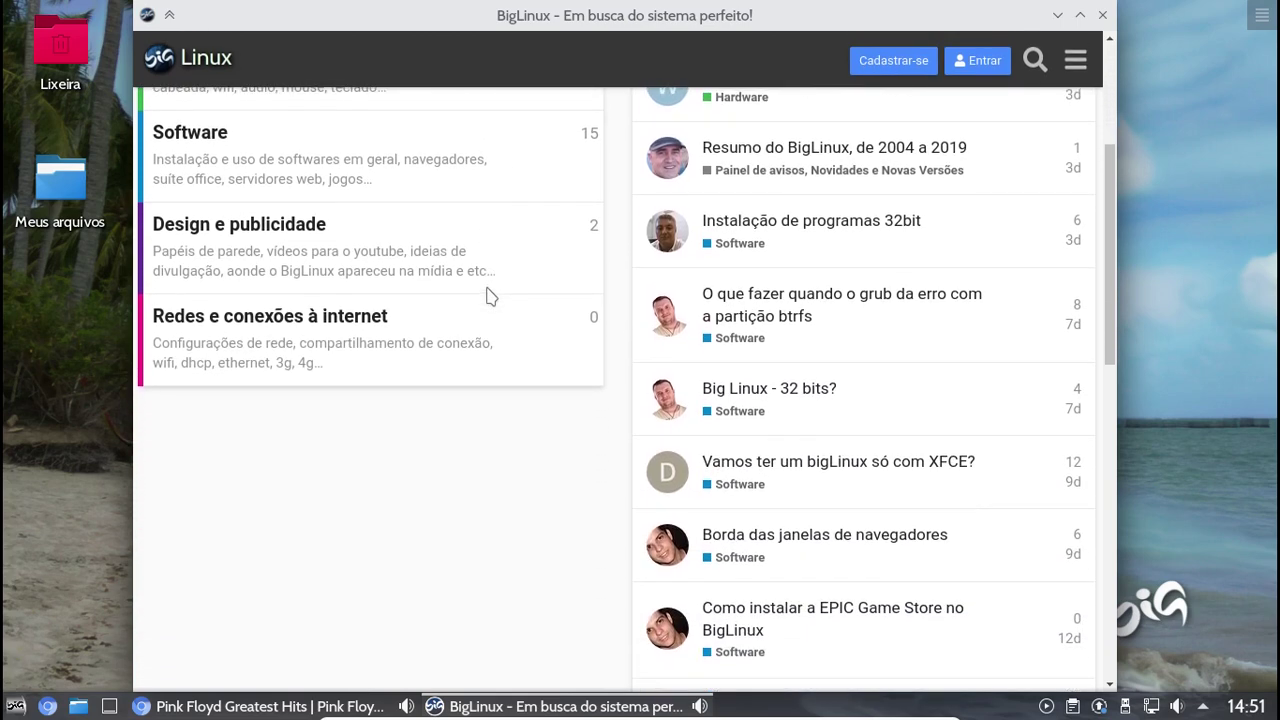
{"action": "scroll", "coordinate": [487, 290], "scroll_direction": "down", "scroll_amount": 1}
{"action": "scroll", "coordinate": [487, 290], "scroll_direction": "down", "scroll_amount": 1}
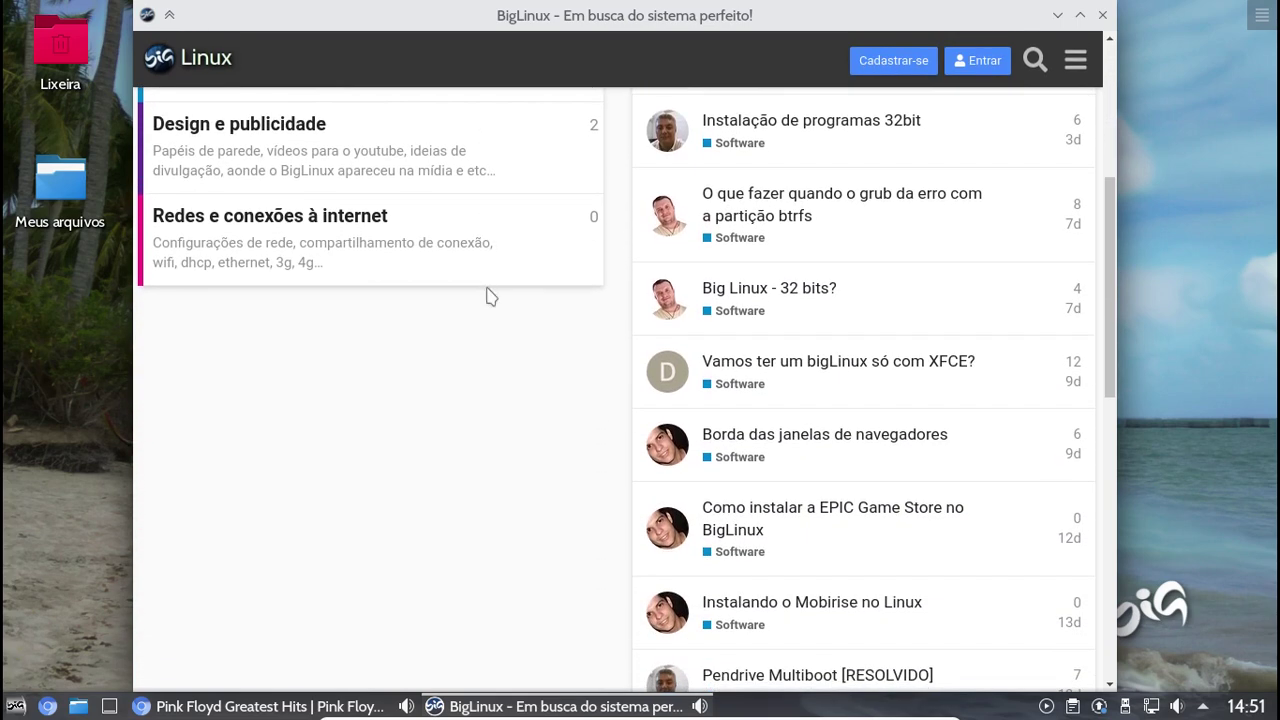
{"action": "scroll", "coordinate": [481, 301], "scroll_direction": "down", "scroll_amount": 1}
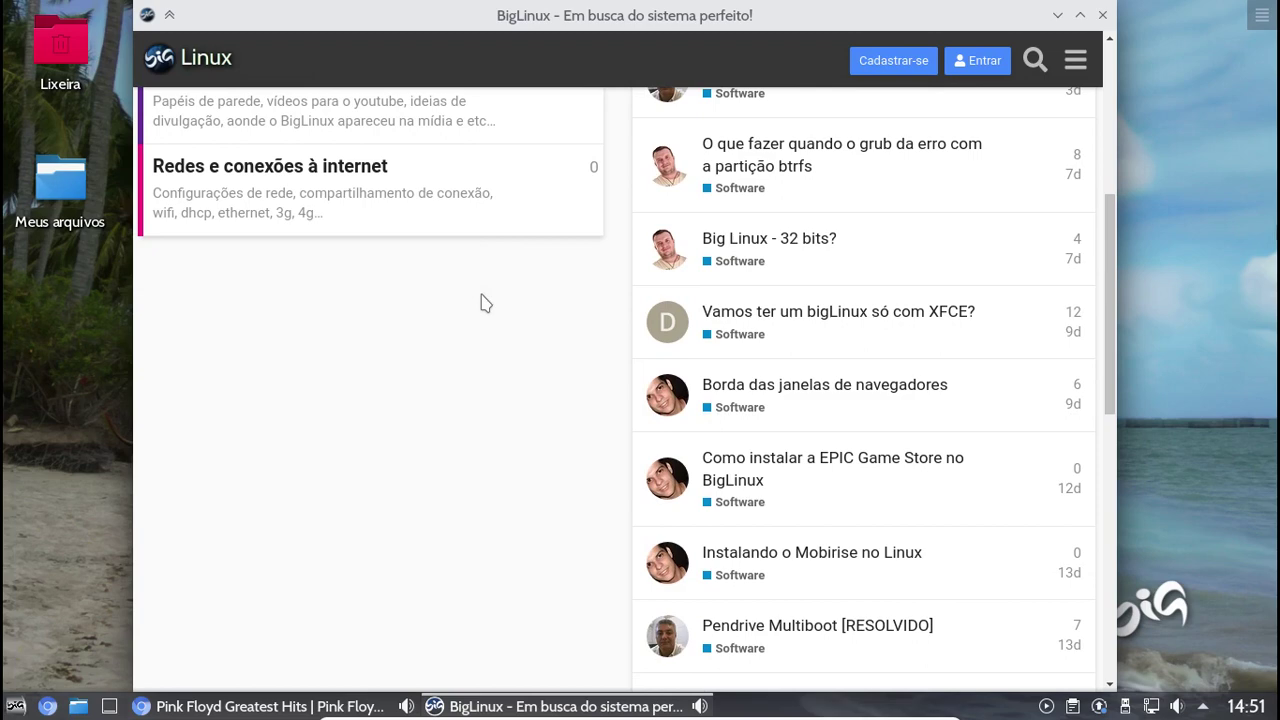
{"action": "scroll", "coordinate": [481, 303], "scroll_direction": "down", "scroll_amount": 3}
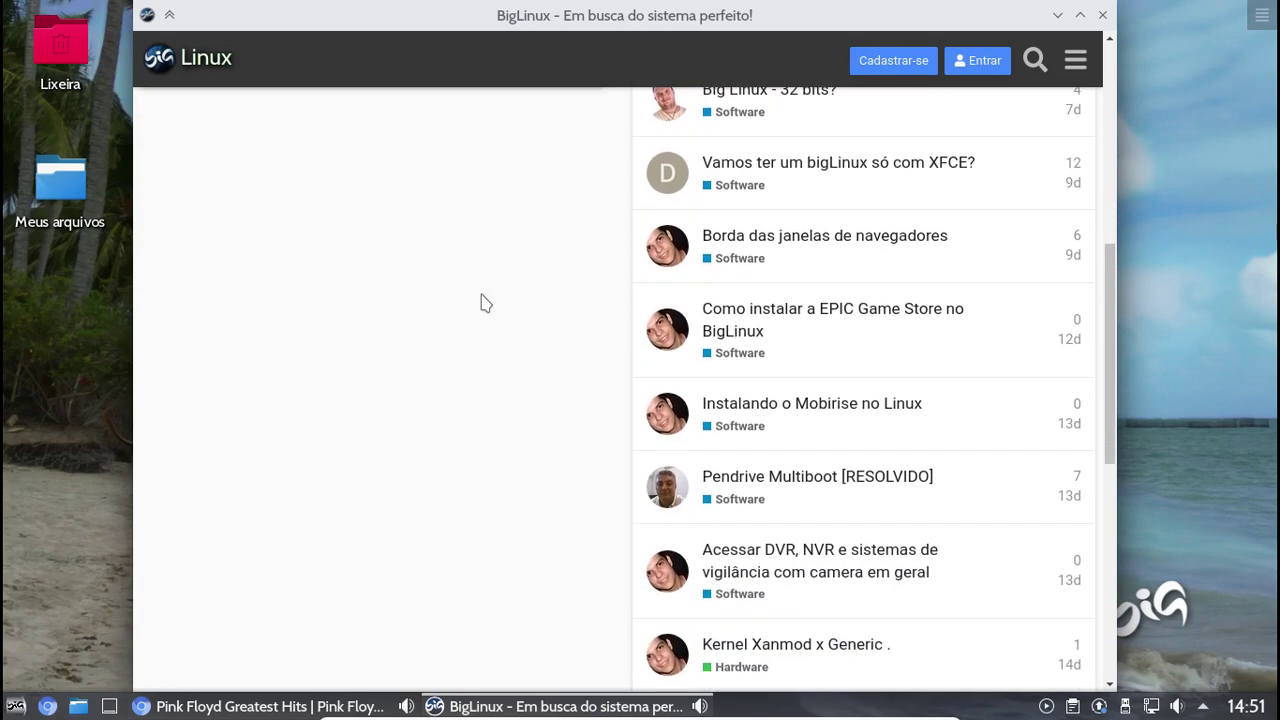
{"action": "scroll", "coordinate": [481, 303], "scroll_direction": "down", "scroll_amount": 1}
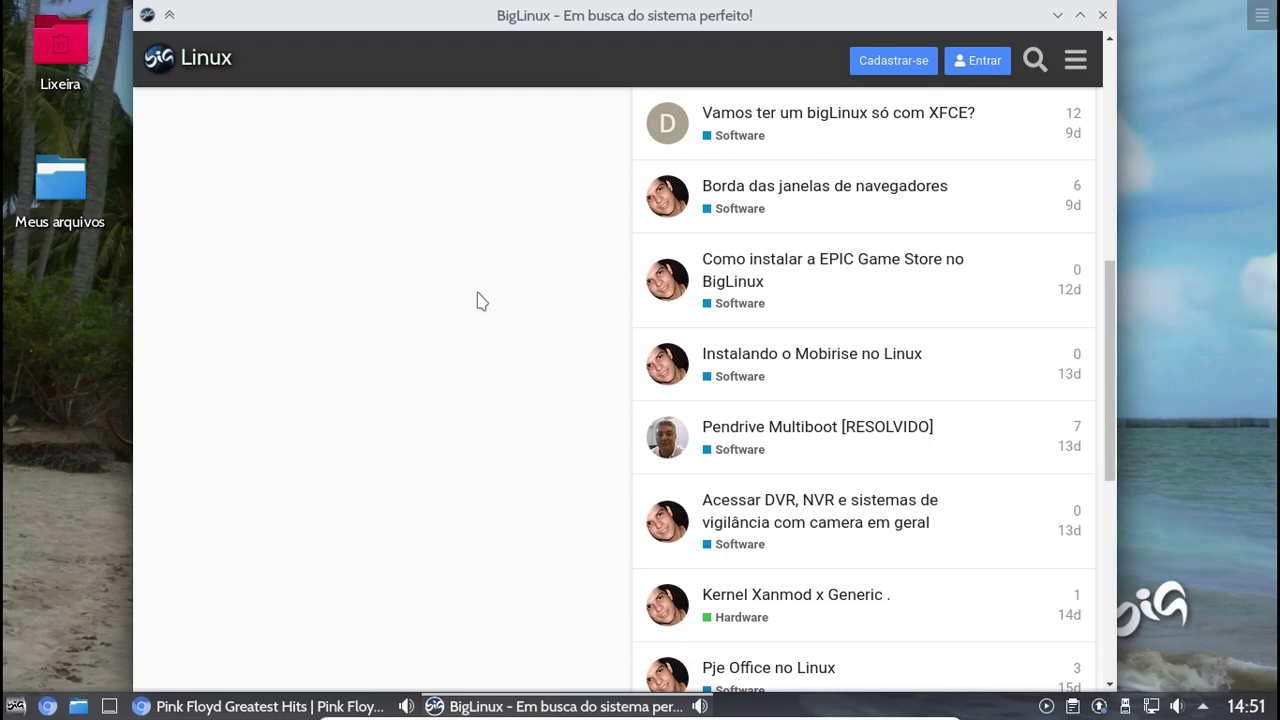
{"action": "scroll", "coordinate": [480, 302], "scroll_direction": "down", "scroll_amount": 3}
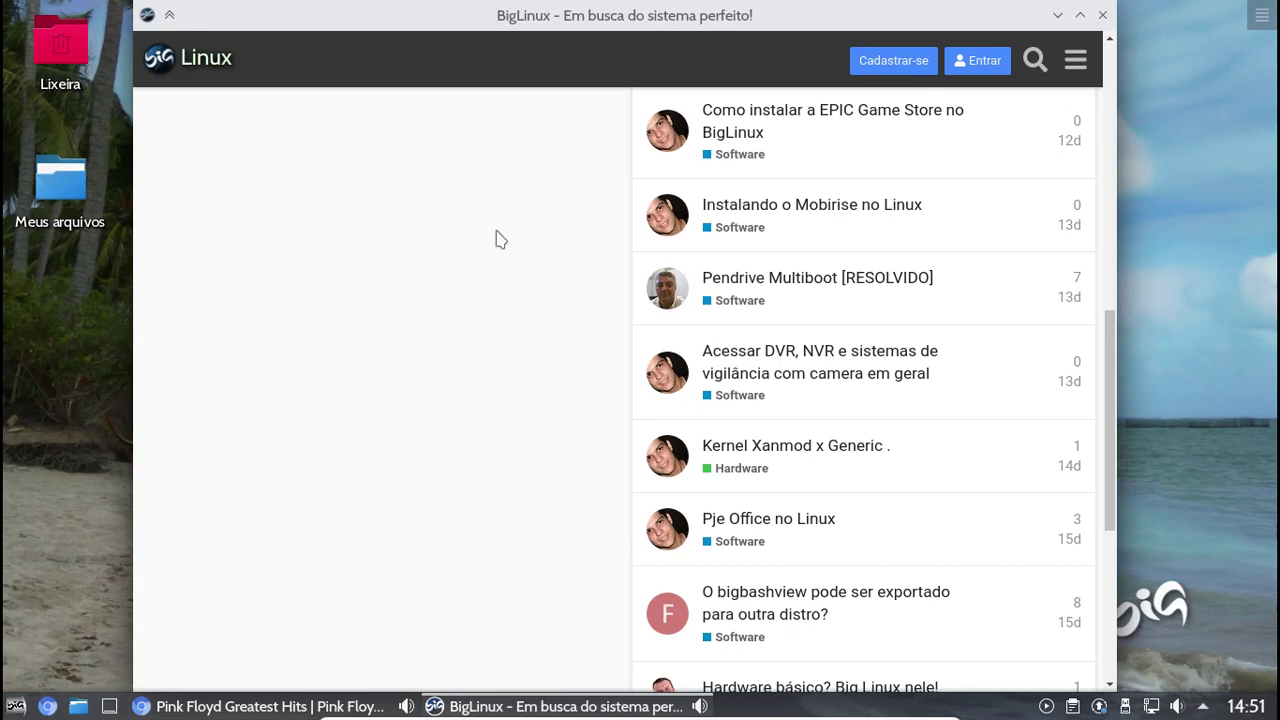
{"action": "scroll", "coordinate": [496, 240], "scroll_direction": "up", "scroll_amount": 10}
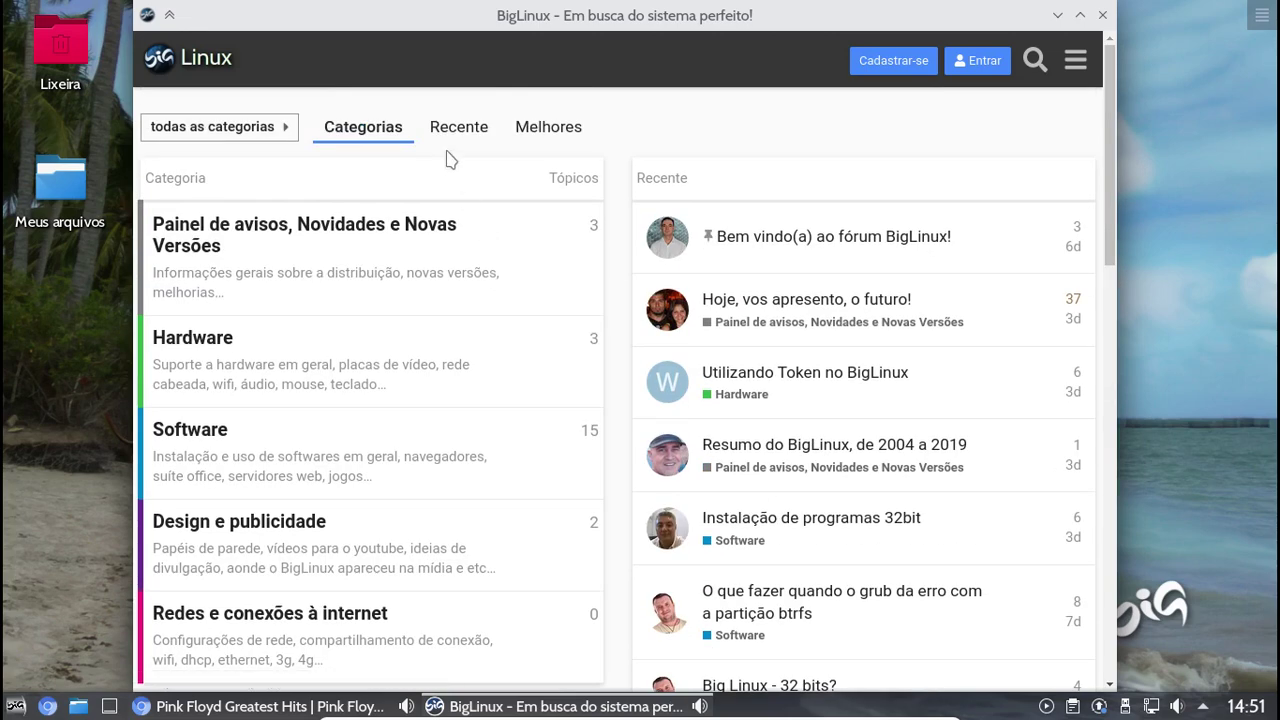
Browse the todas as categorias list, then show the Recente topics and open the site menu
{"action": "left_click", "coordinate": [228, 126]}
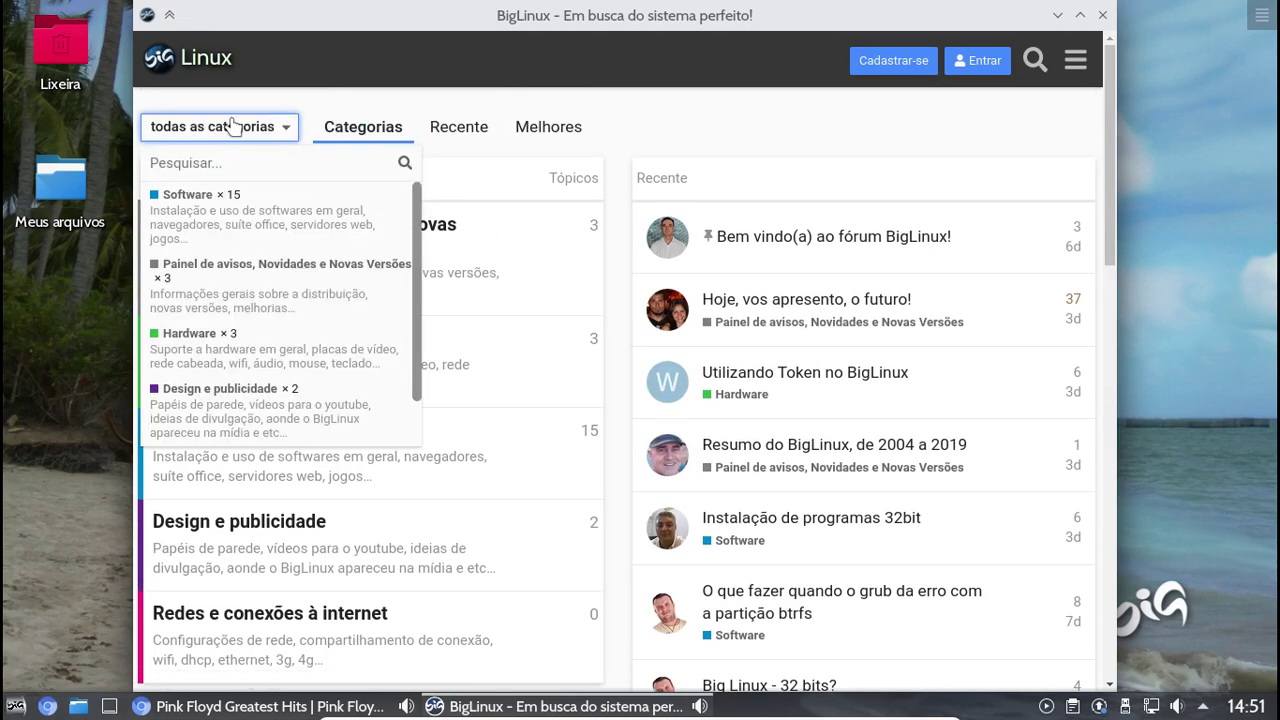
{"action": "scroll", "coordinate": [418, 260], "scroll_direction": "down", "scroll_amount": 2}
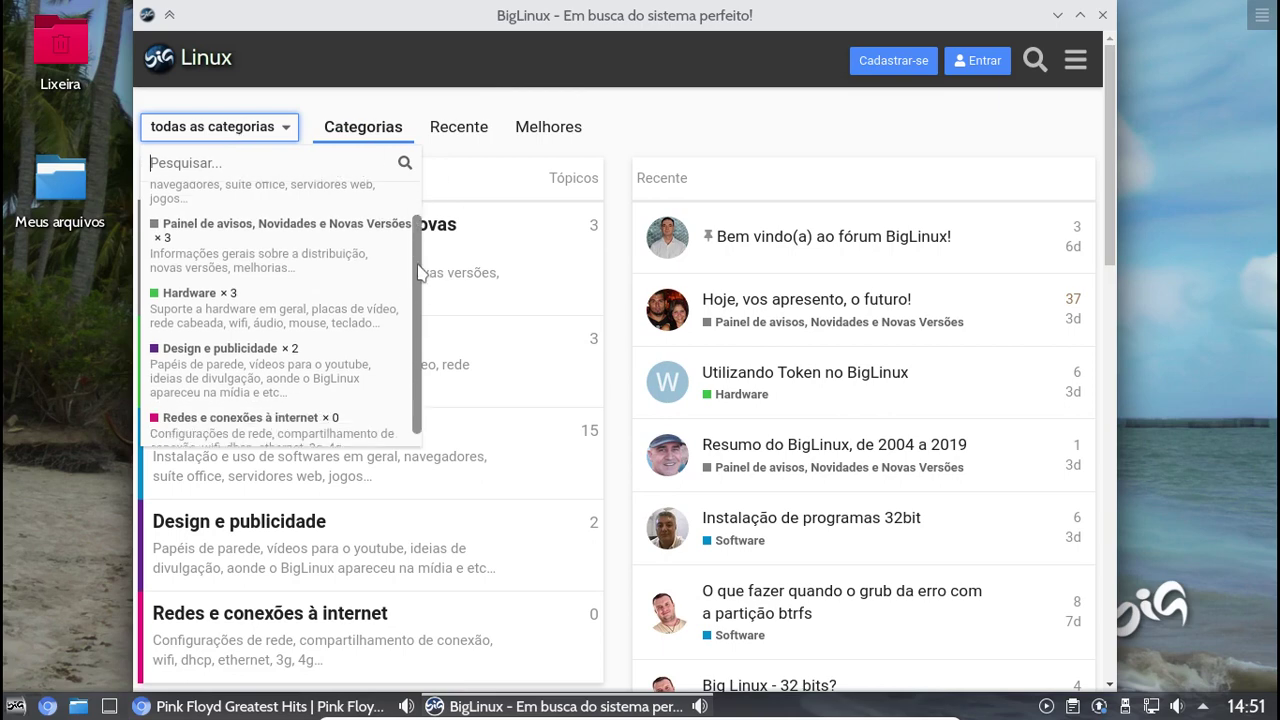
{"action": "scroll", "coordinate": [402, 250], "scroll_direction": "up", "scroll_amount": 2}
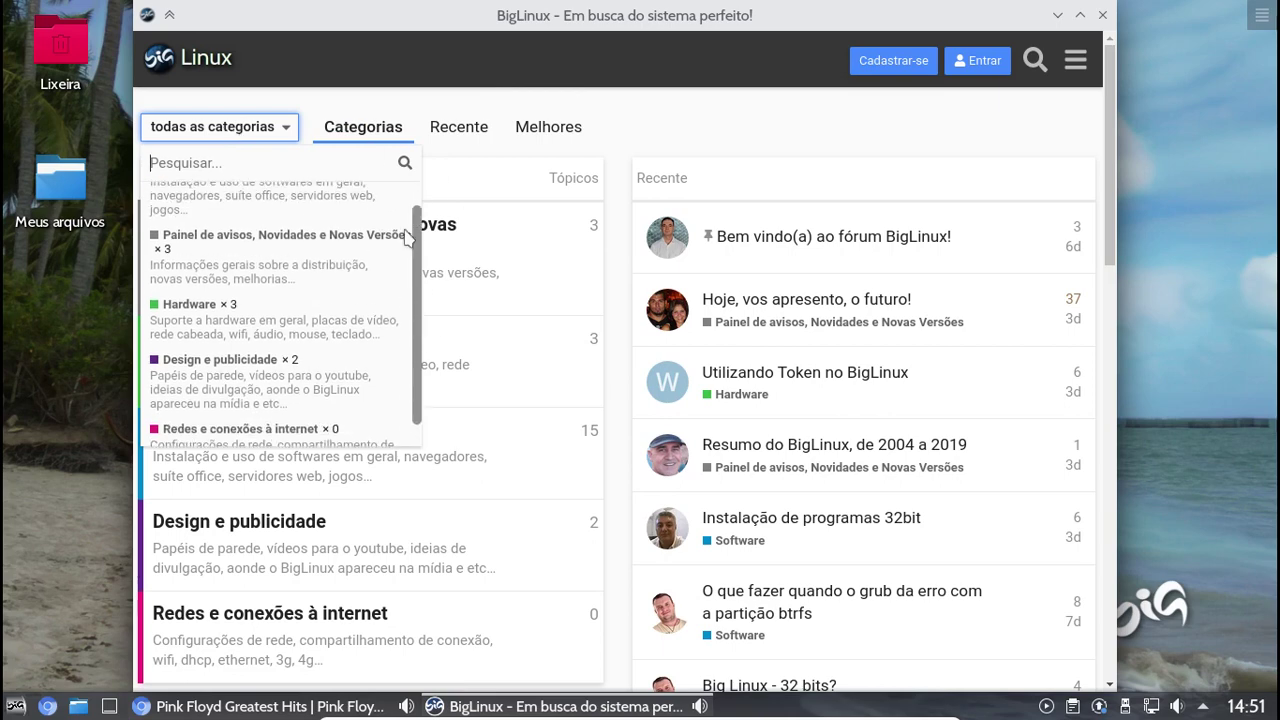
{"action": "left_click", "coordinate": [280, 126]}
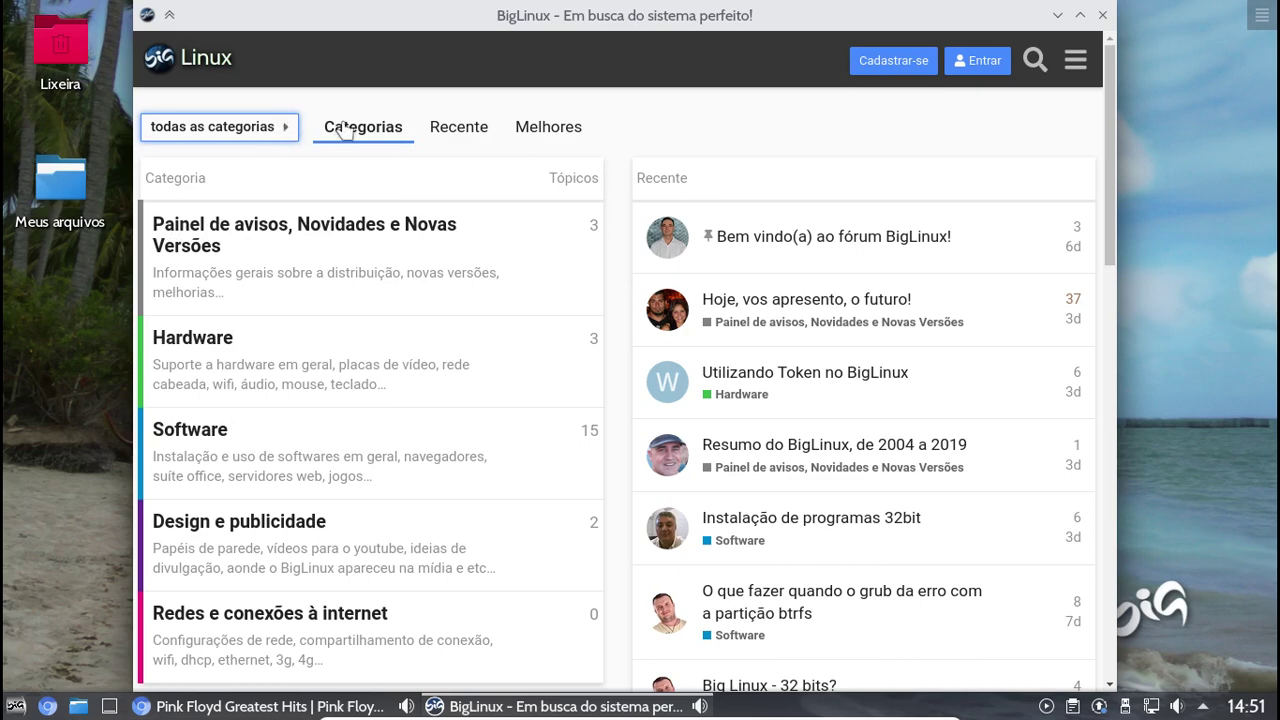
{"action": "left_click", "coordinate": [457, 130]}
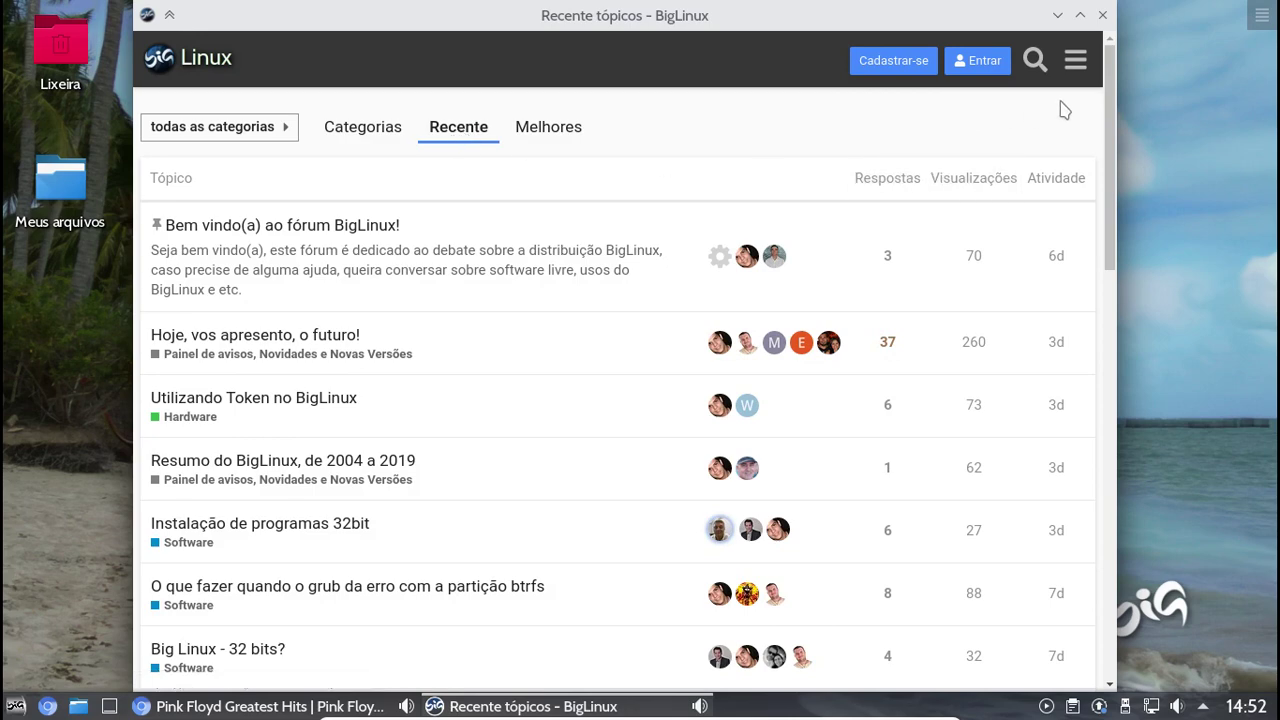
{"action": "left_click", "coordinate": [1076, 60]}
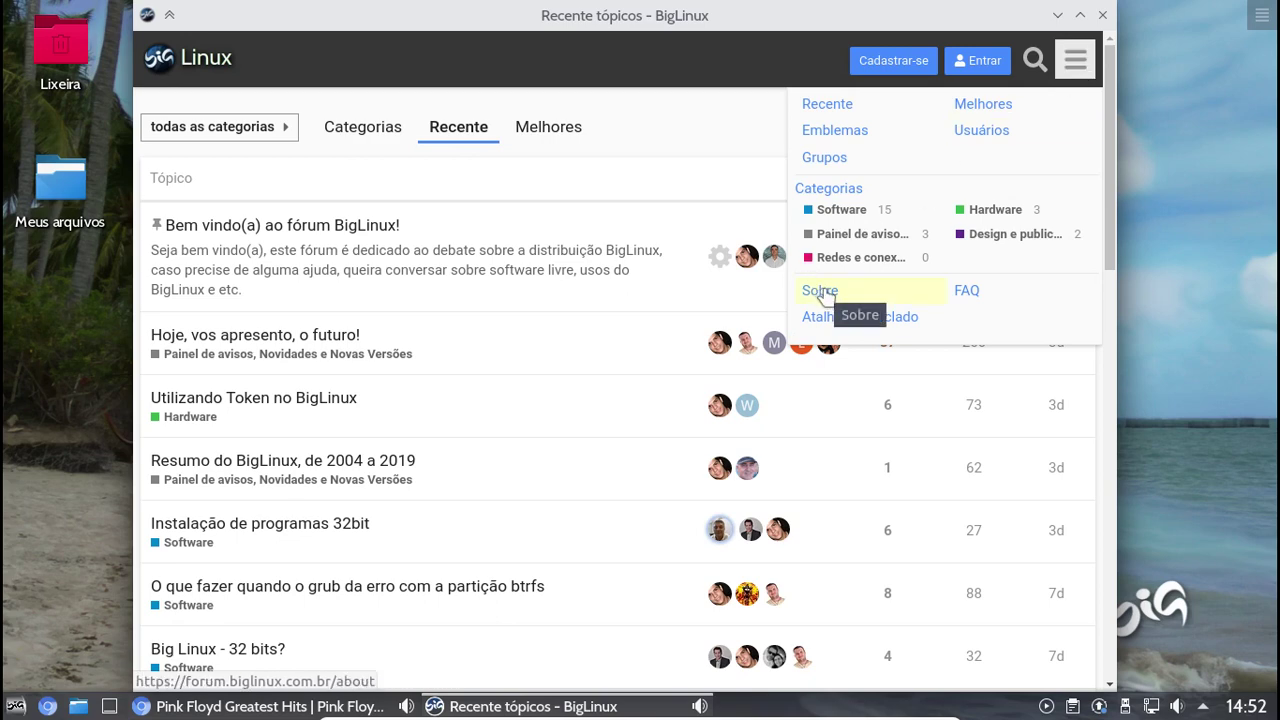
Open the forum's about pages, view the Terms of Service, then the Privacidade policy
{"action": "left_click", "coordinate": [822, 292]}
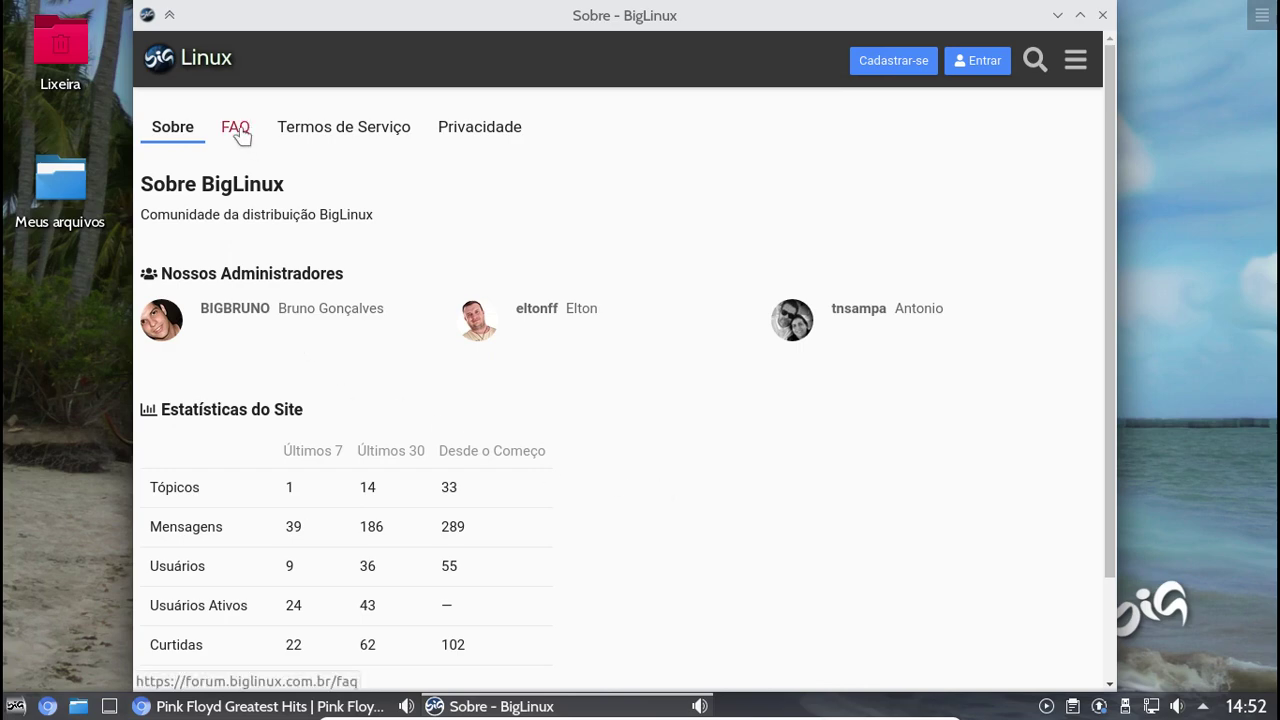
{"action": "left_click", "coordinate": [317, 134]}
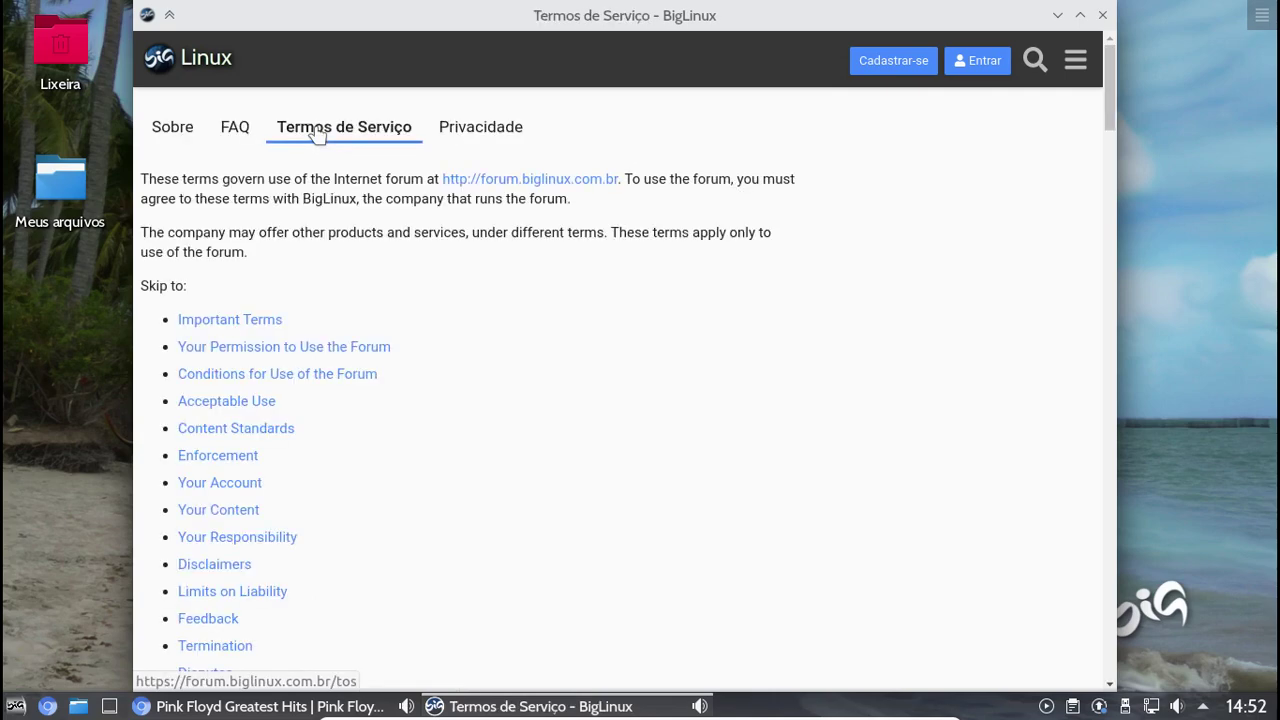
{"action": "left_click", "coordinate": [474, 124]}
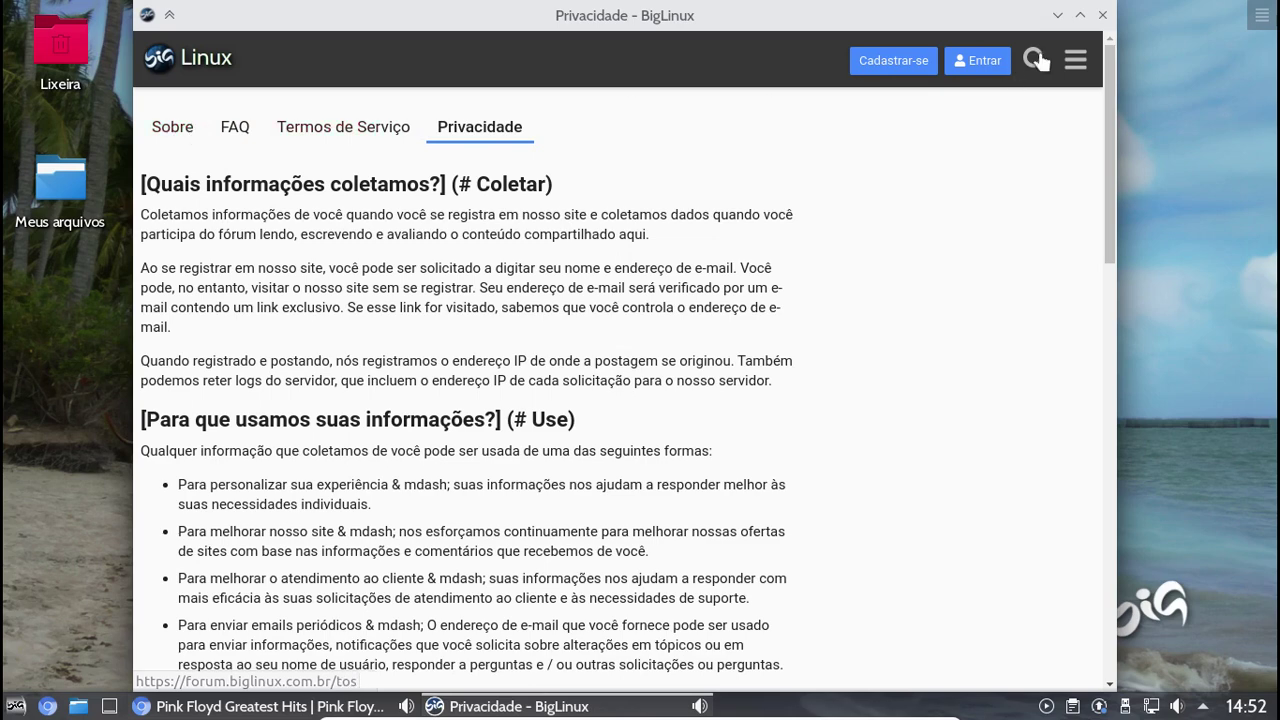
Preview the Cadastrar-se and Entrar forms, scroll the privacy policy to the end, and close the forum
{"action": "left_click", "coordinate": [914, 62]}
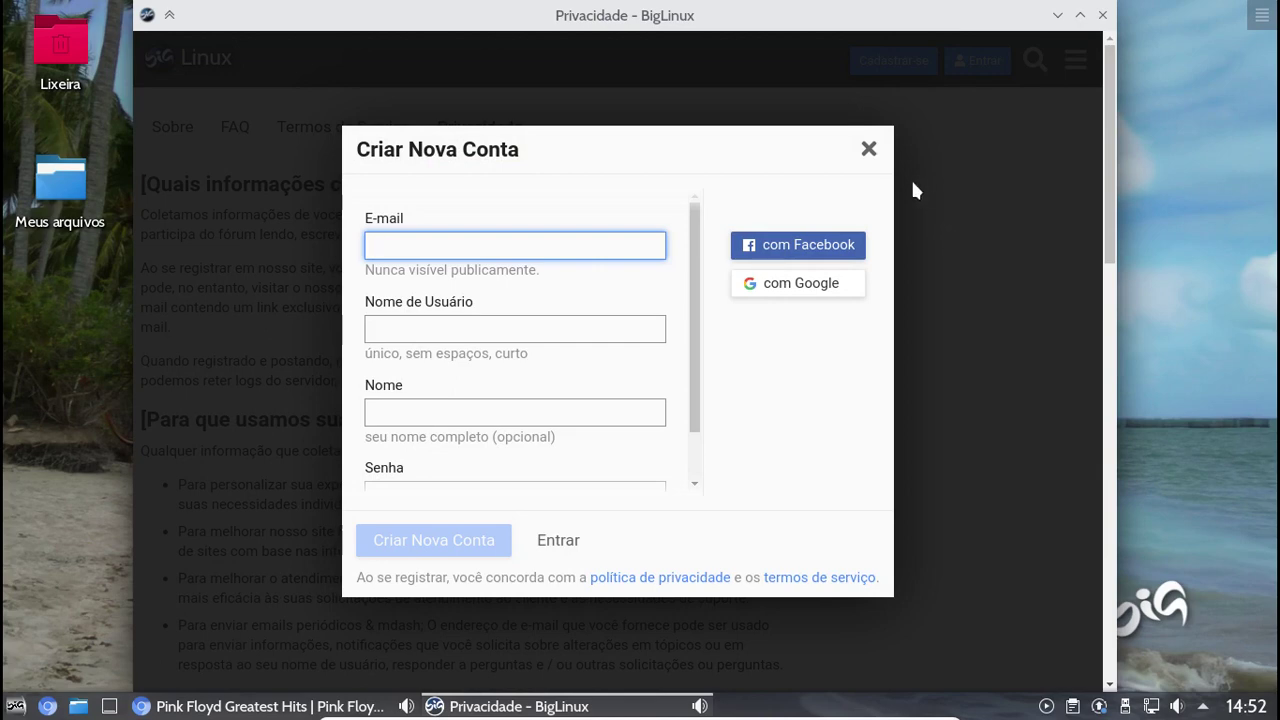
{"action": "left_click", "coordinate": [868, 150]}
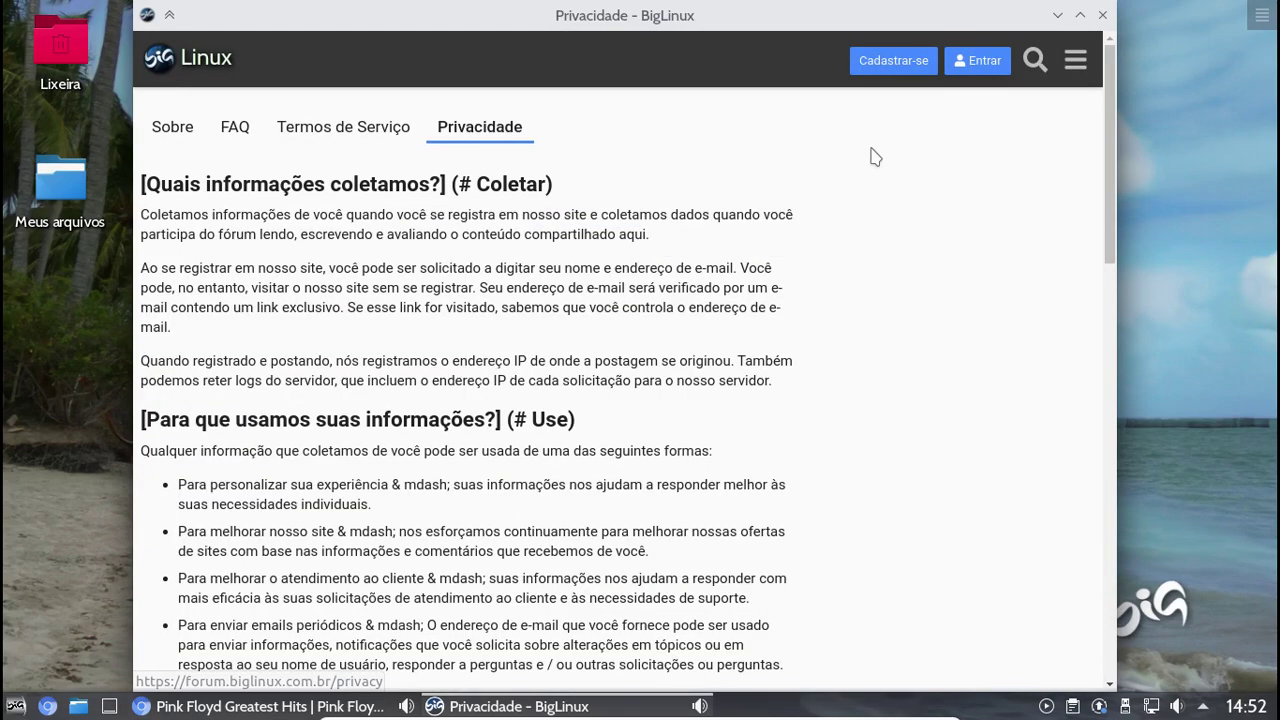
{"action": "left_click", "coordinate": [957, 62]}
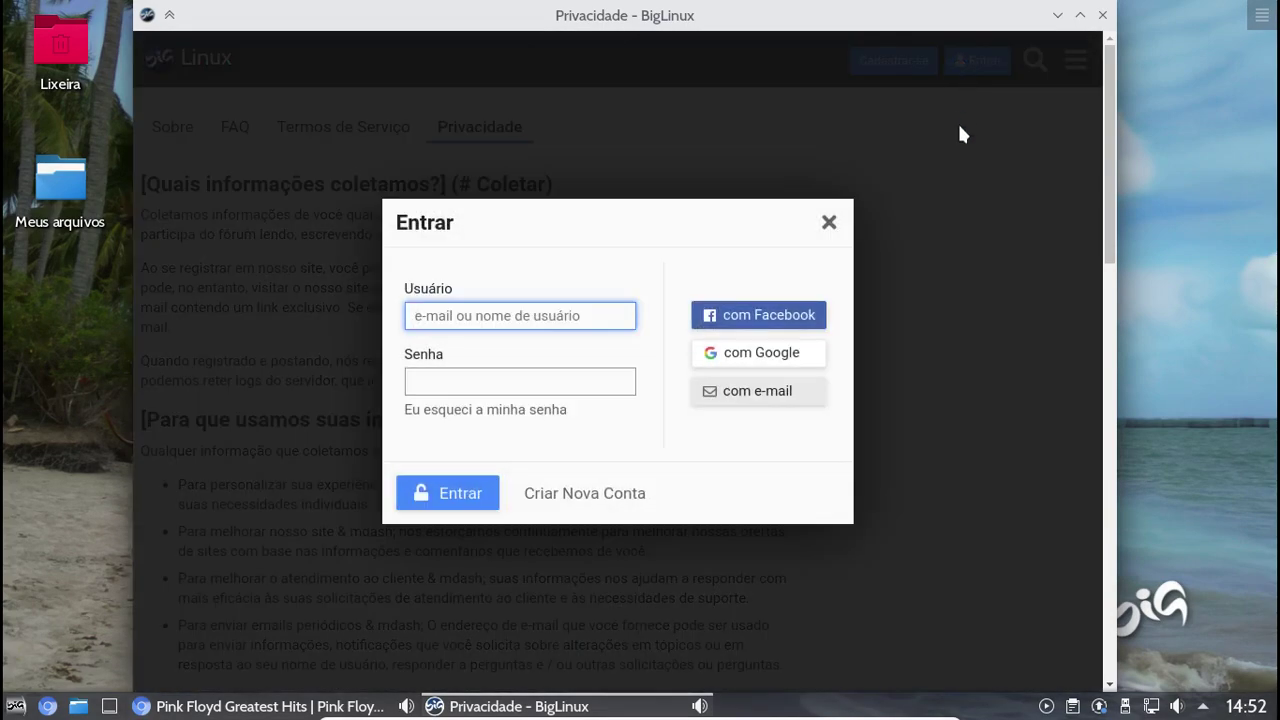
{"action": "left_click", "coordinate": [829, 222]}
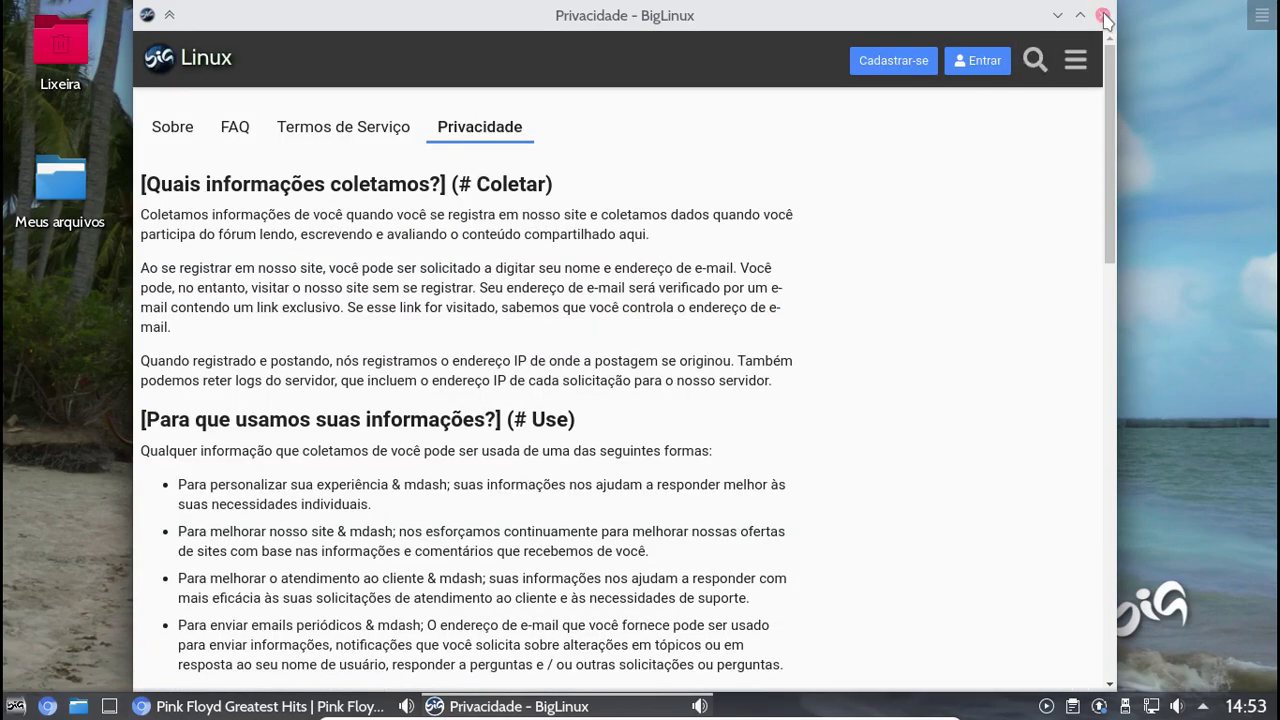
{"action": "left_click_drag", "start_coordinate": [1112, 100], "coordinate": [1119, 527]}
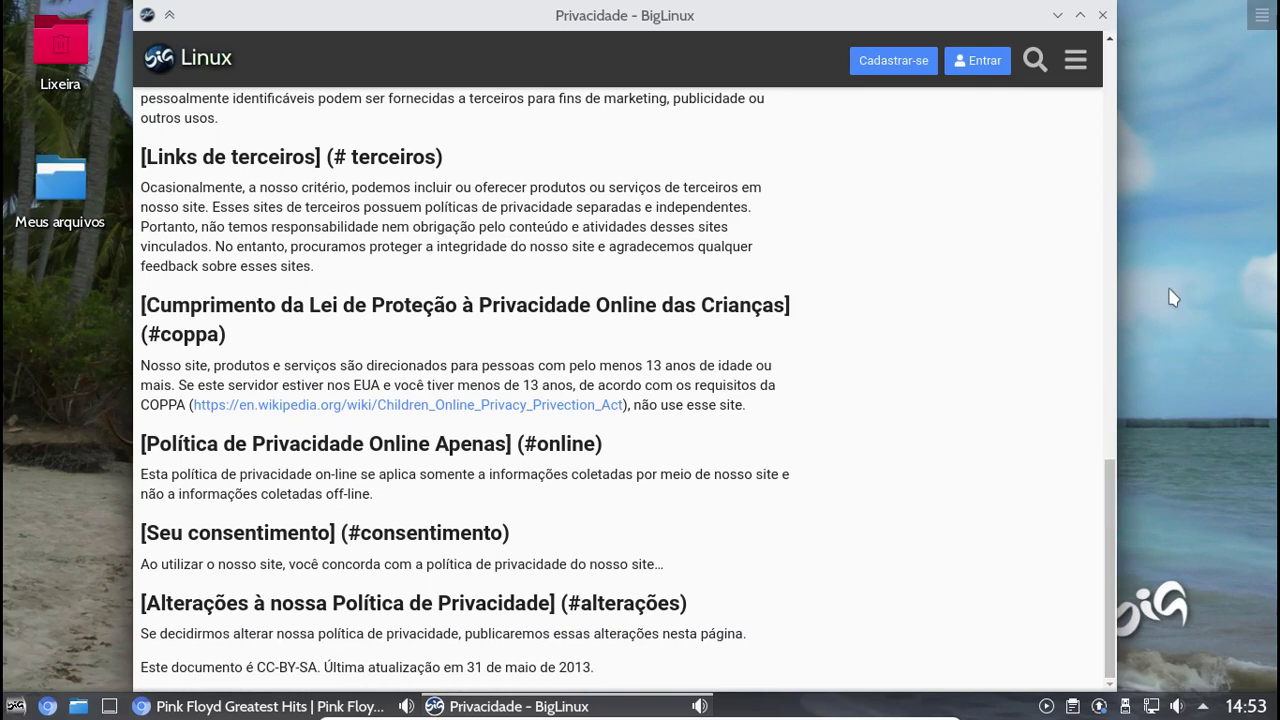
{"action": "left_click", "coordinate": [1103, 16]}
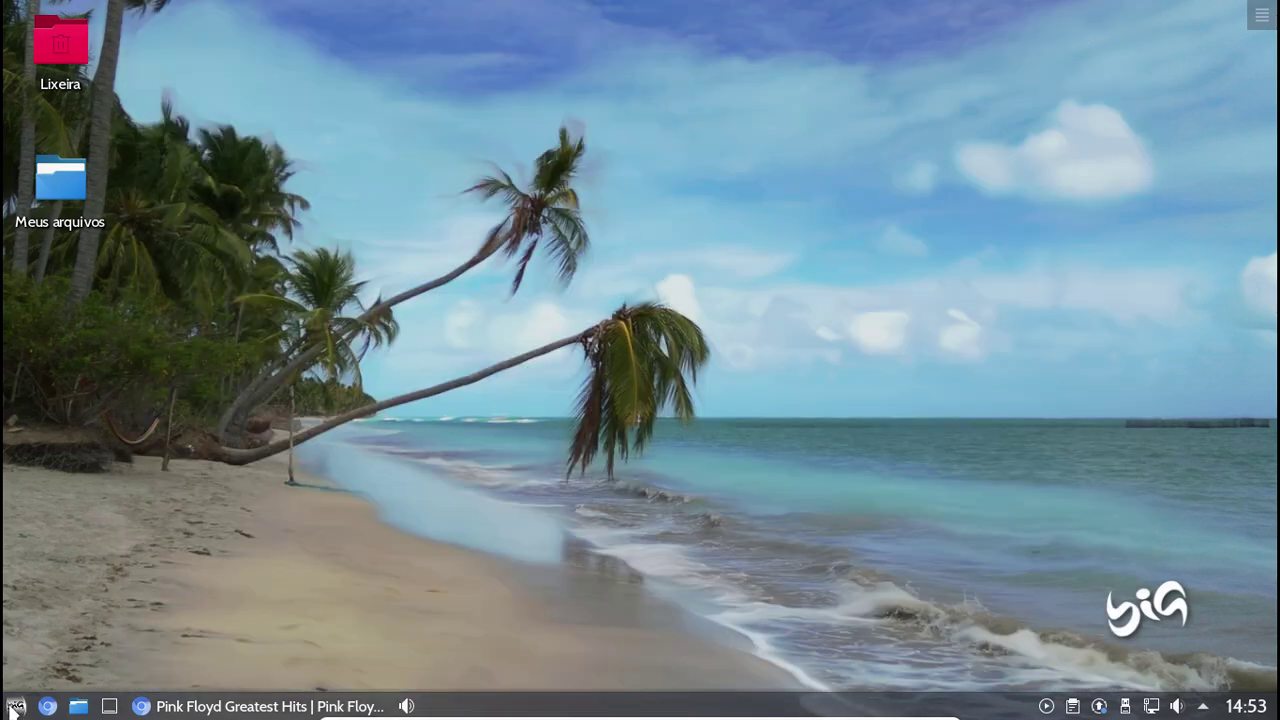
{"action": "left_click", "coordinate": [14, 707]}
{"action": "mouse_move", "coordinate": [205, 610]}
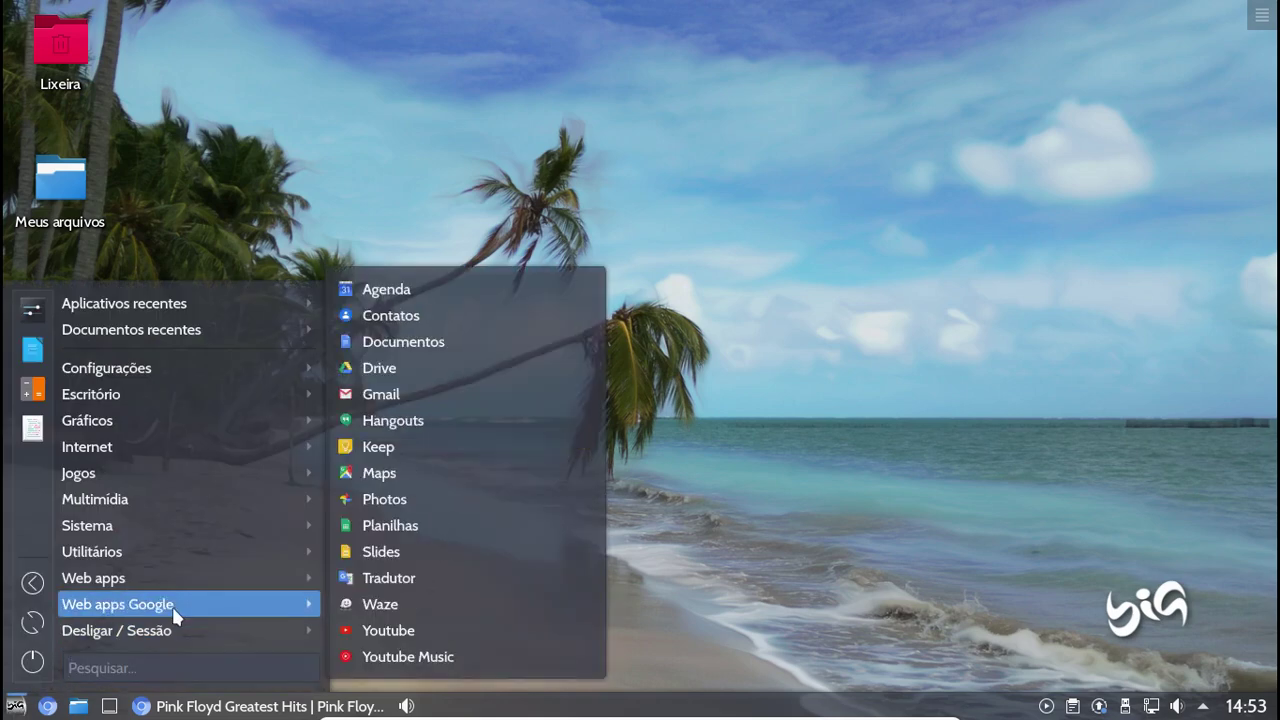
{"action": "mouse_move", "coordinate": [173, 580]}
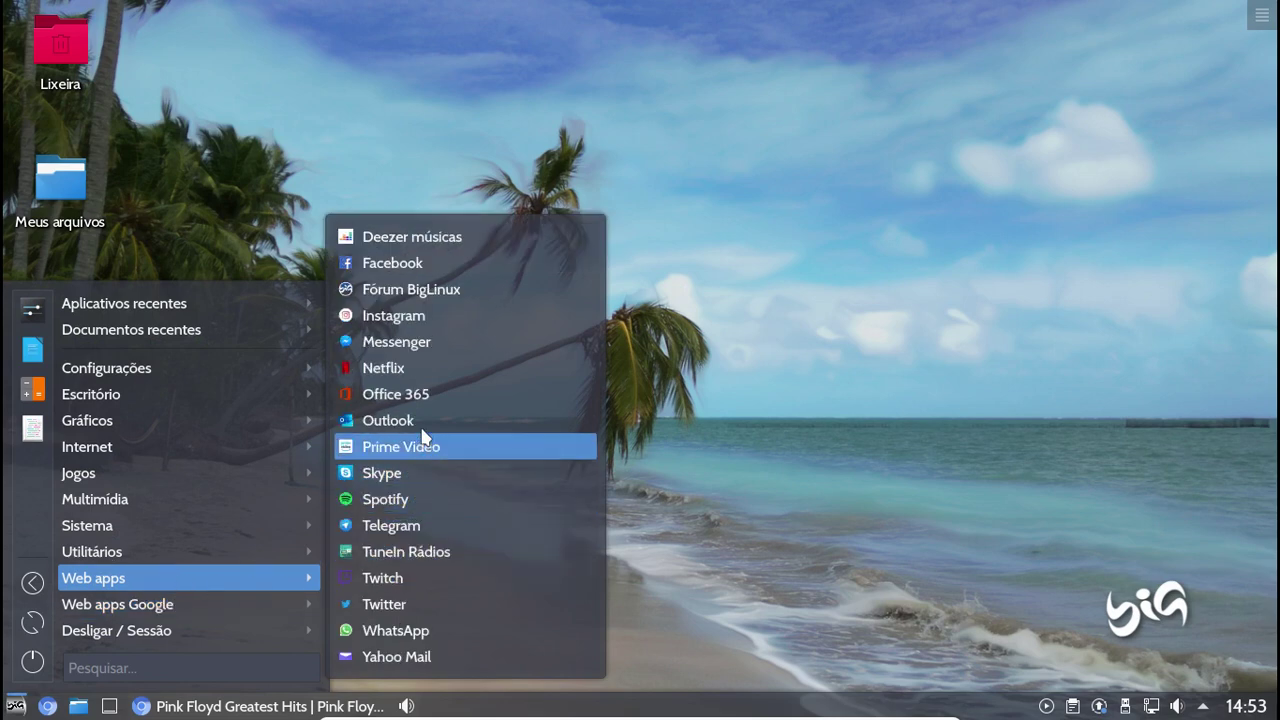
{"action": "left_click", "coordinate": [427, 264]}
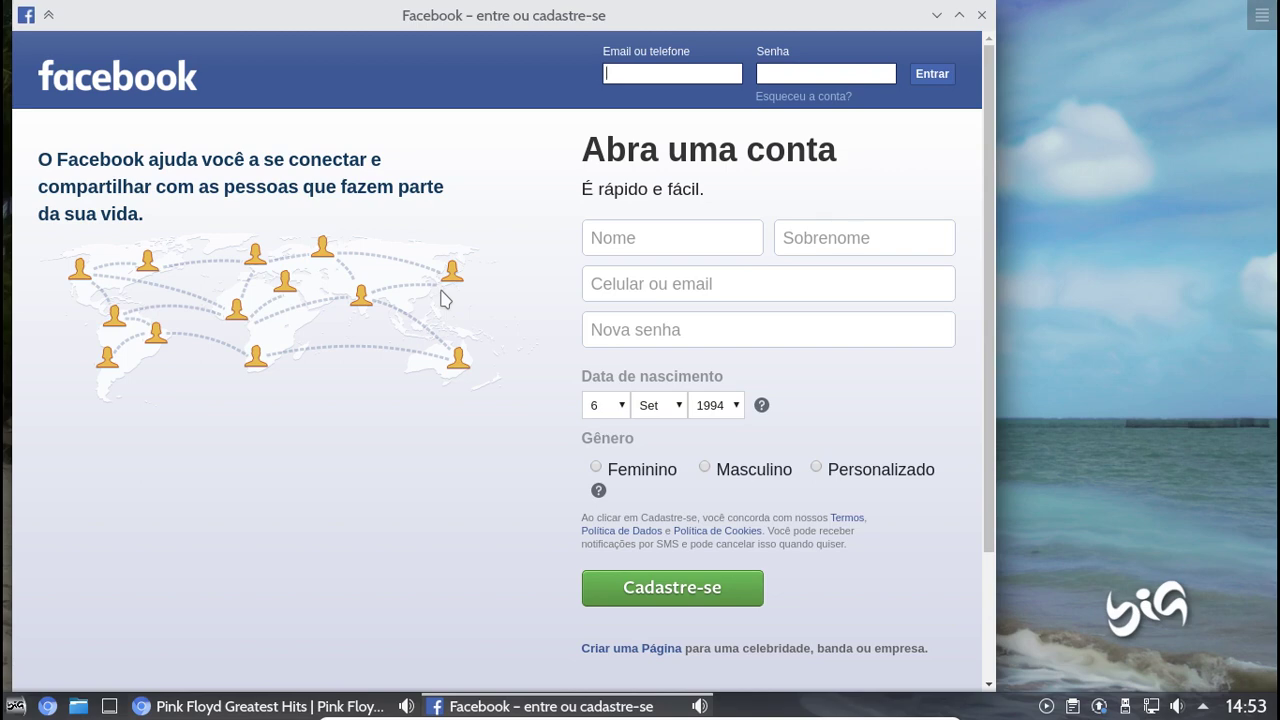
{"action": "type", "text": "abcde@fgh.ij"}
{"action": "left_click", "coordinate": [779, 74]}
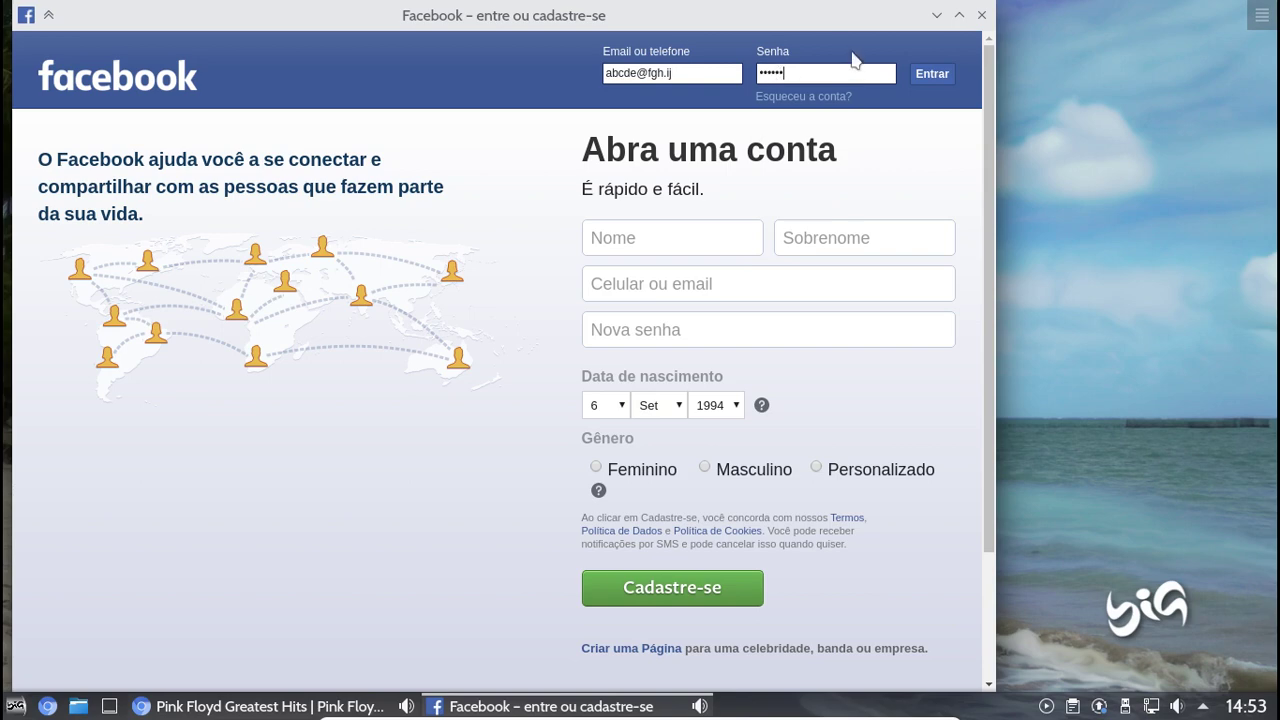
{"action": "left_click", "coordinate": [984, 15]}
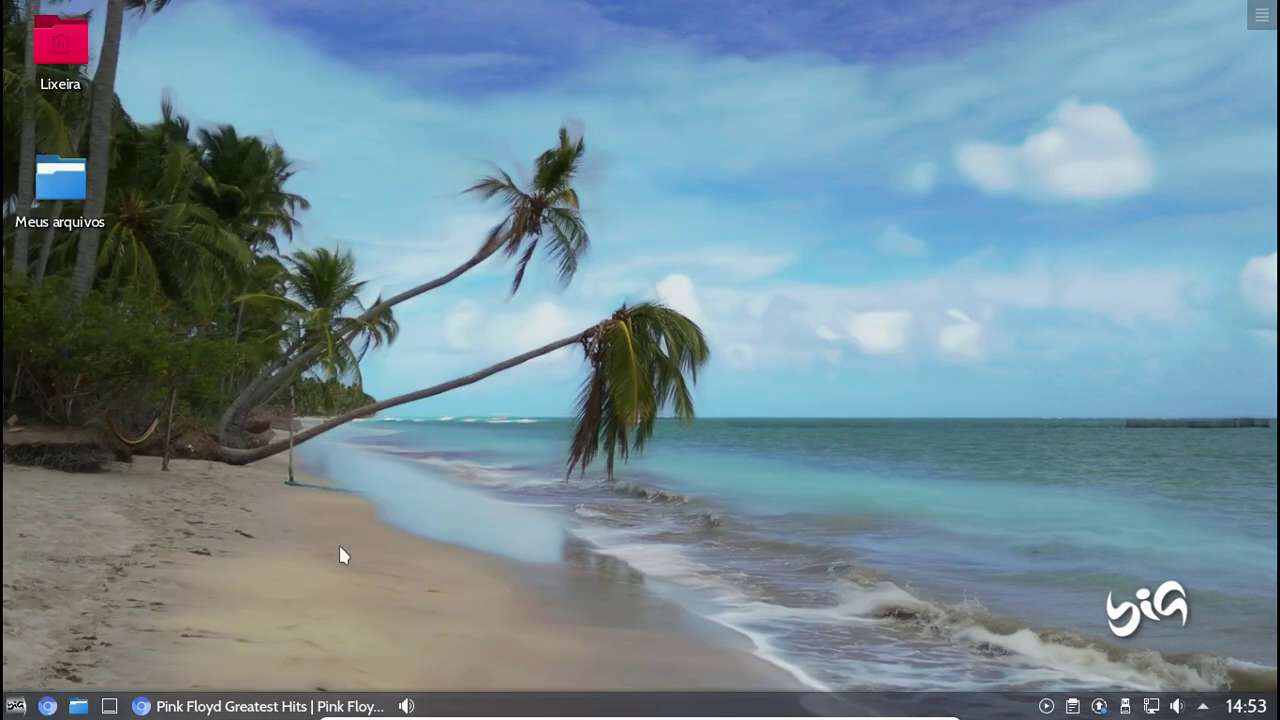
Launch the TuneIn Rádios web app from the Web apps category
{"action": "left_click", "coordinate": [22, 705]}
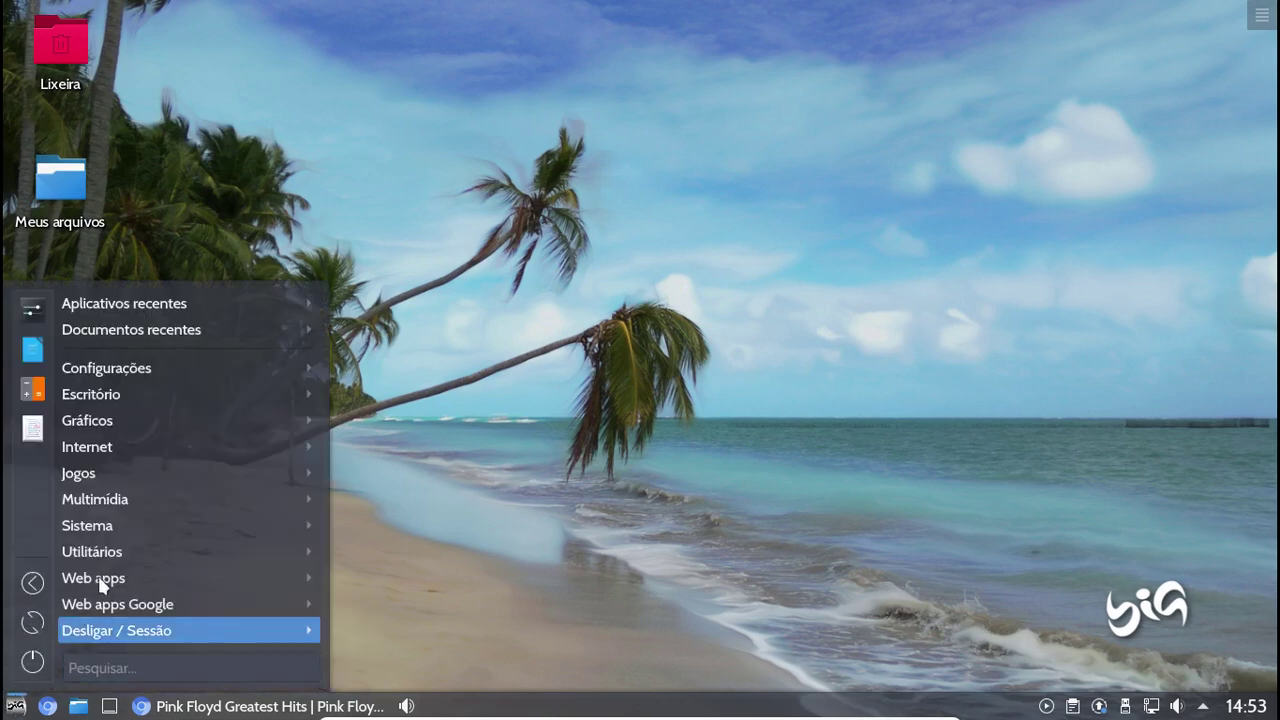
{"action": "mouse_move", "coordinate": [138, 586]}
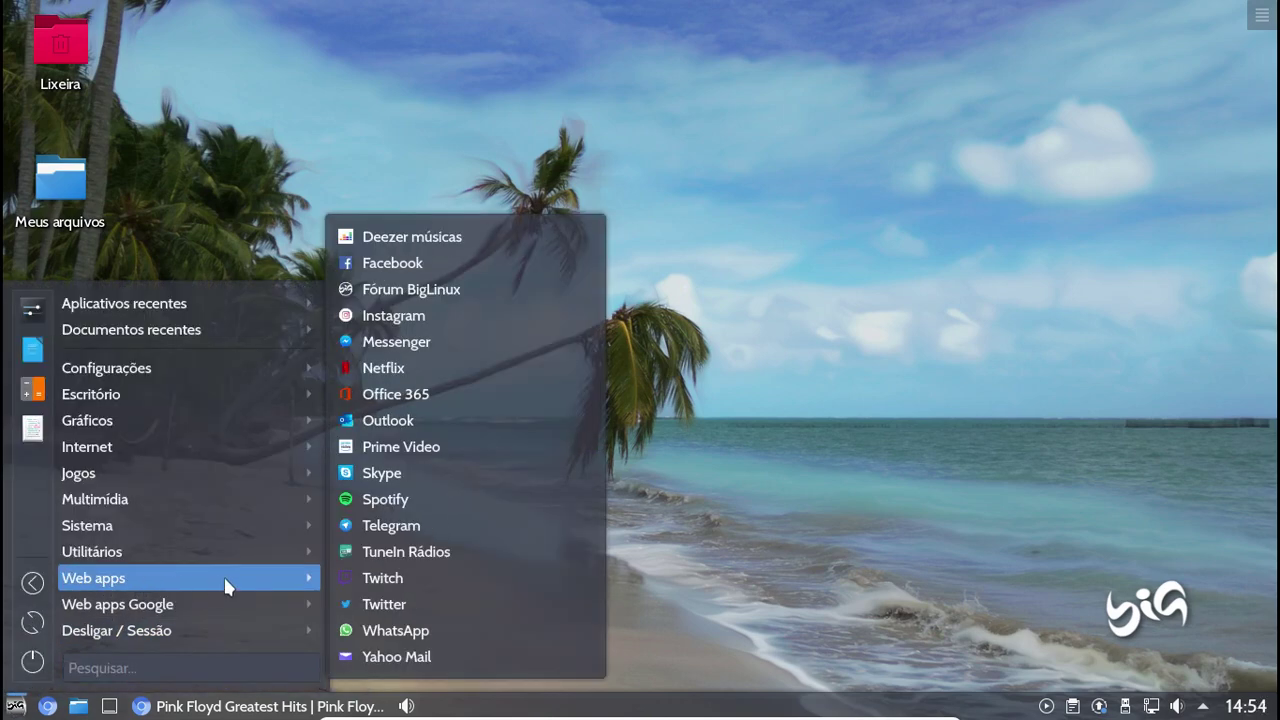
{"action": "left_click", "coordinate": [409, 552]}
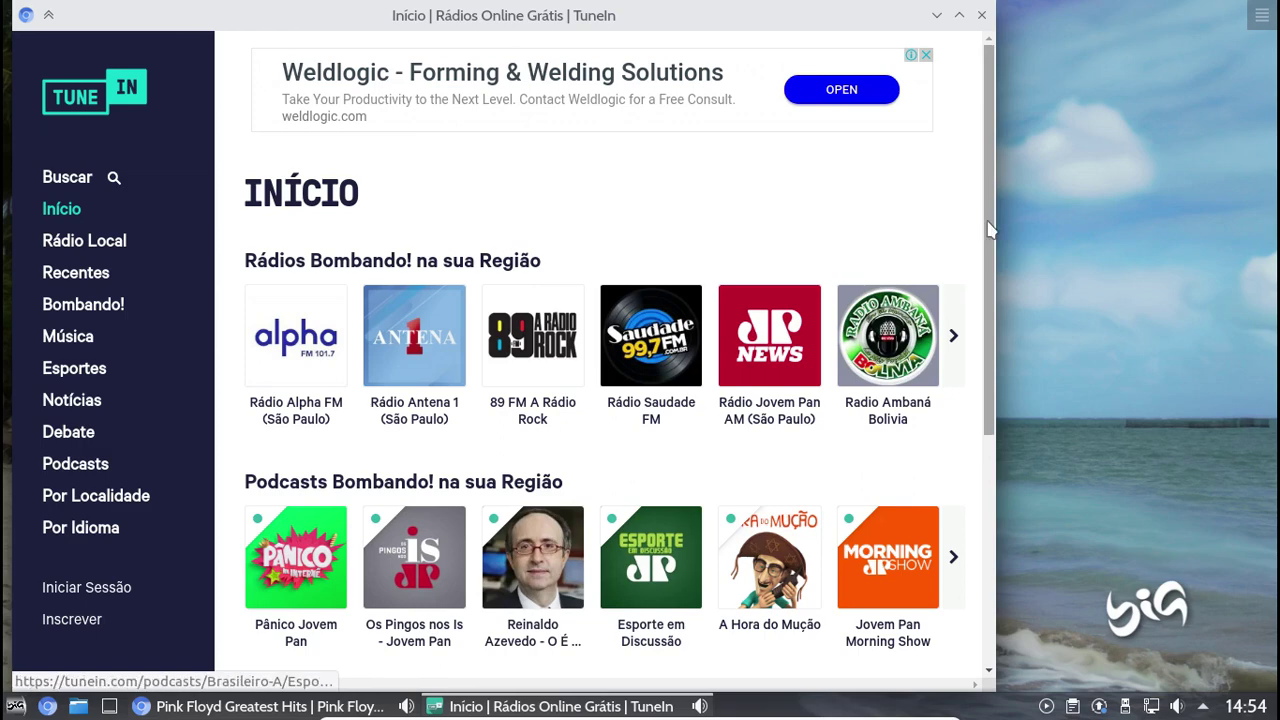
{"action": "left_click_drag", "start_coordinate": [988, 229], "coordinate": [978, 205]}
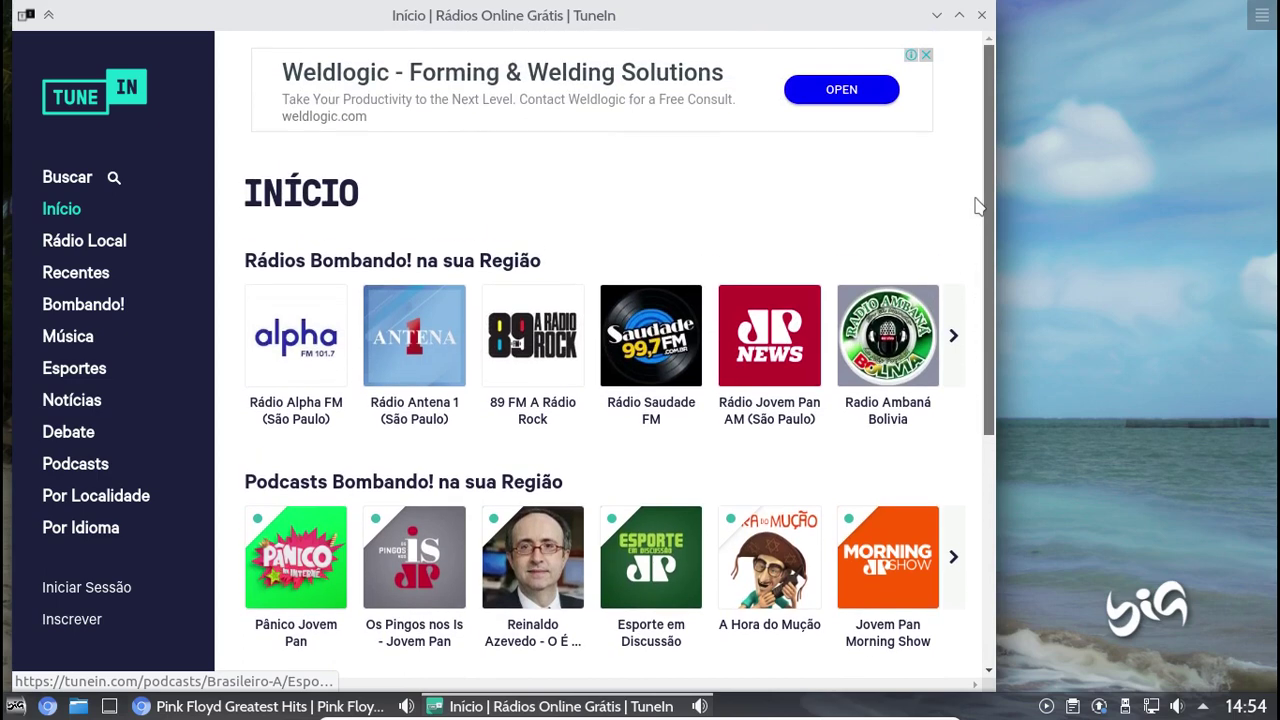
Visit Rádio Local and Recentes, then browse the Música stations like Sertanejo Pop
{"action": "left_click", "coordinate": [100, 253]}
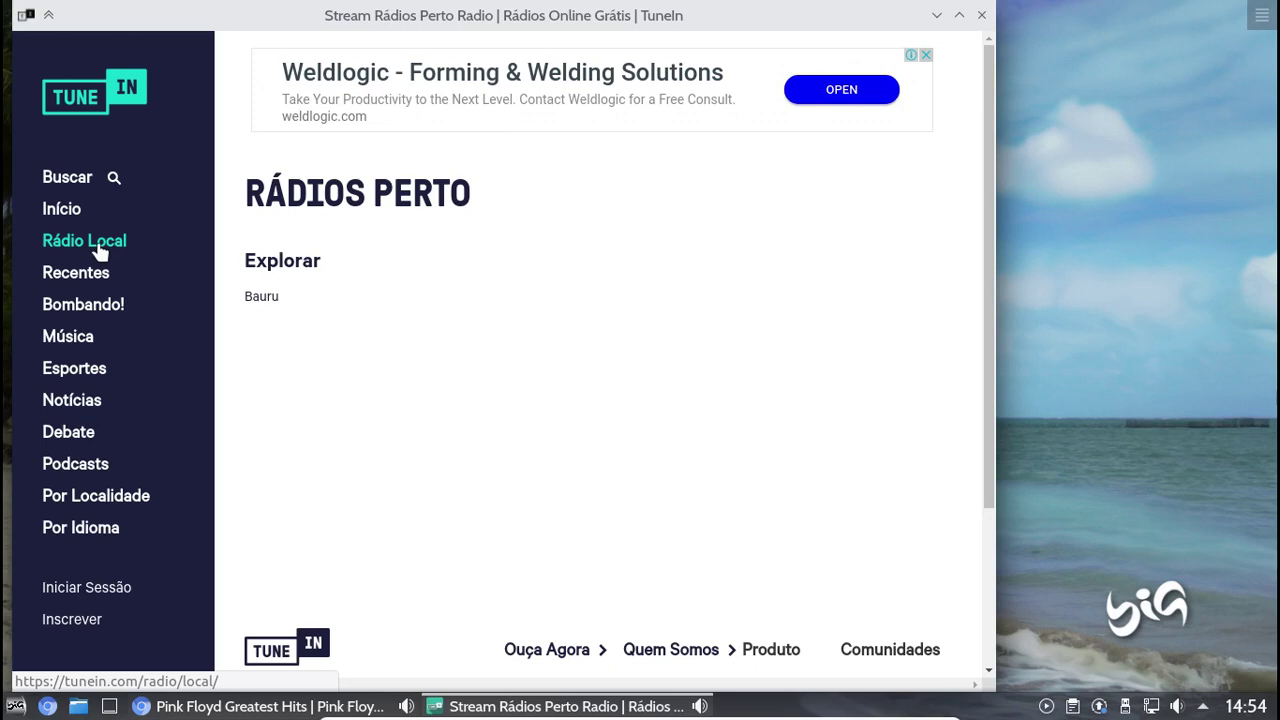
{"action": "left_click", "coordinate": [80, 282]}
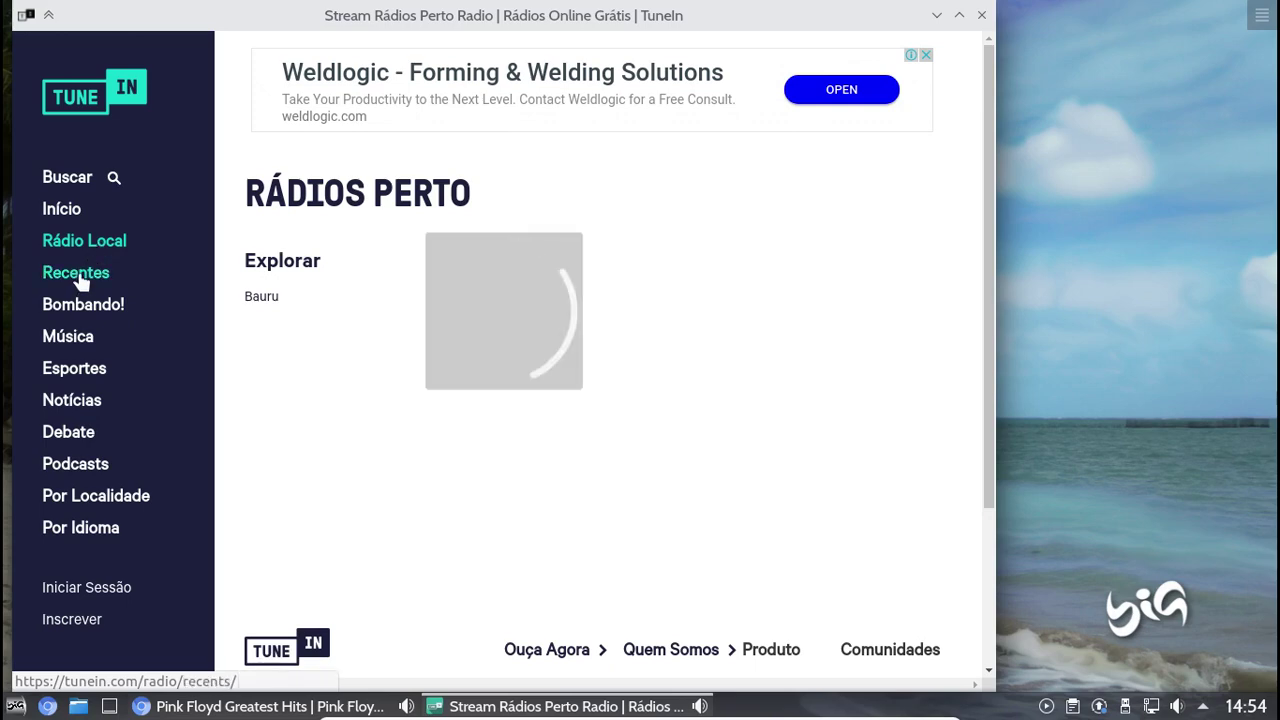
{"action": "left_click", "coordinate": [72, 340]}
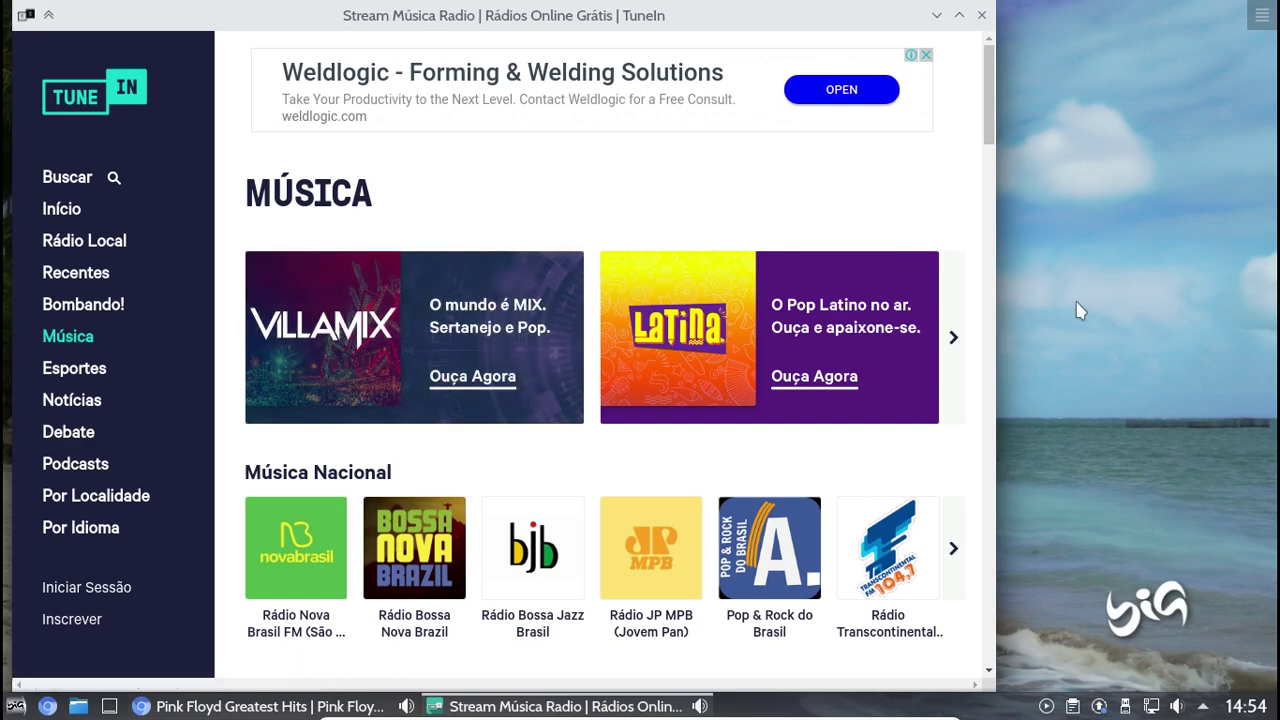
{"action": "scroll", "coordinate": [858, 240], "scroll_direction": "down", "scroll_amount": 1}
{"action": "scroll", "coordinate": [858, 240], "scroll_direction": "down", "scroll_amount": 5}
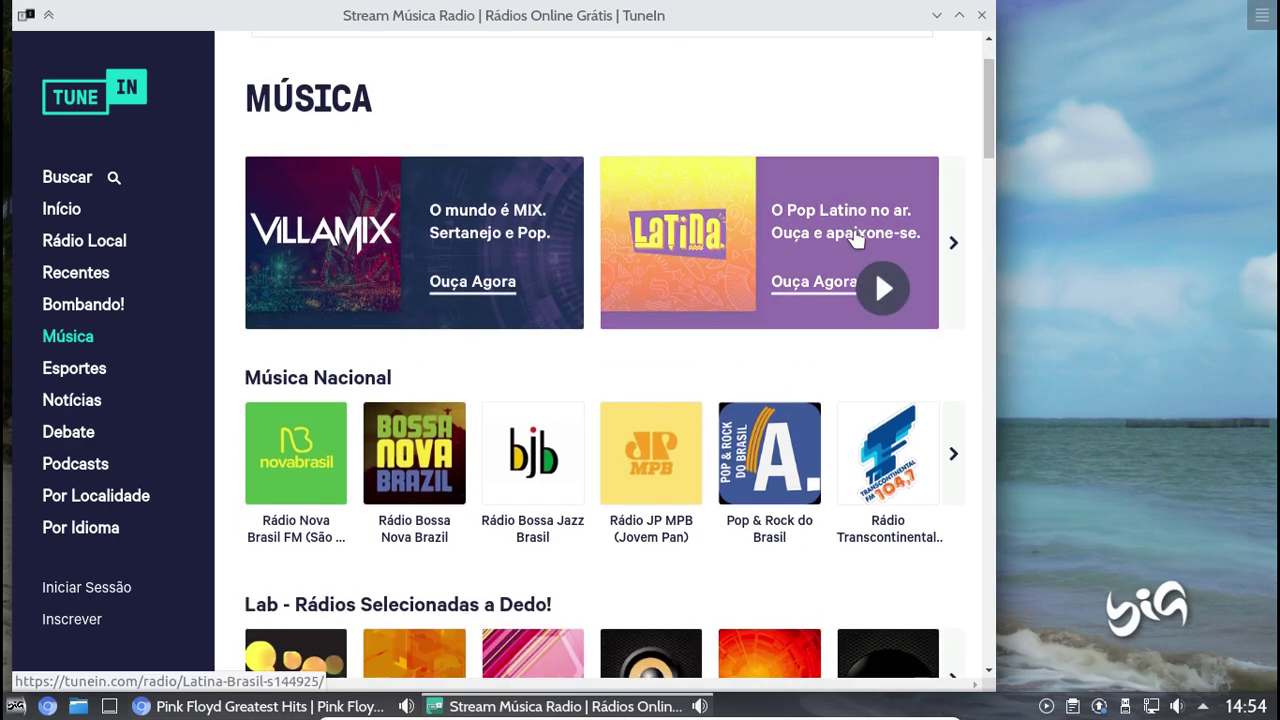
{"action": "scroll", "coordinate": [855, 240], "scroll_direction": "down", "scroll_amount": 2}
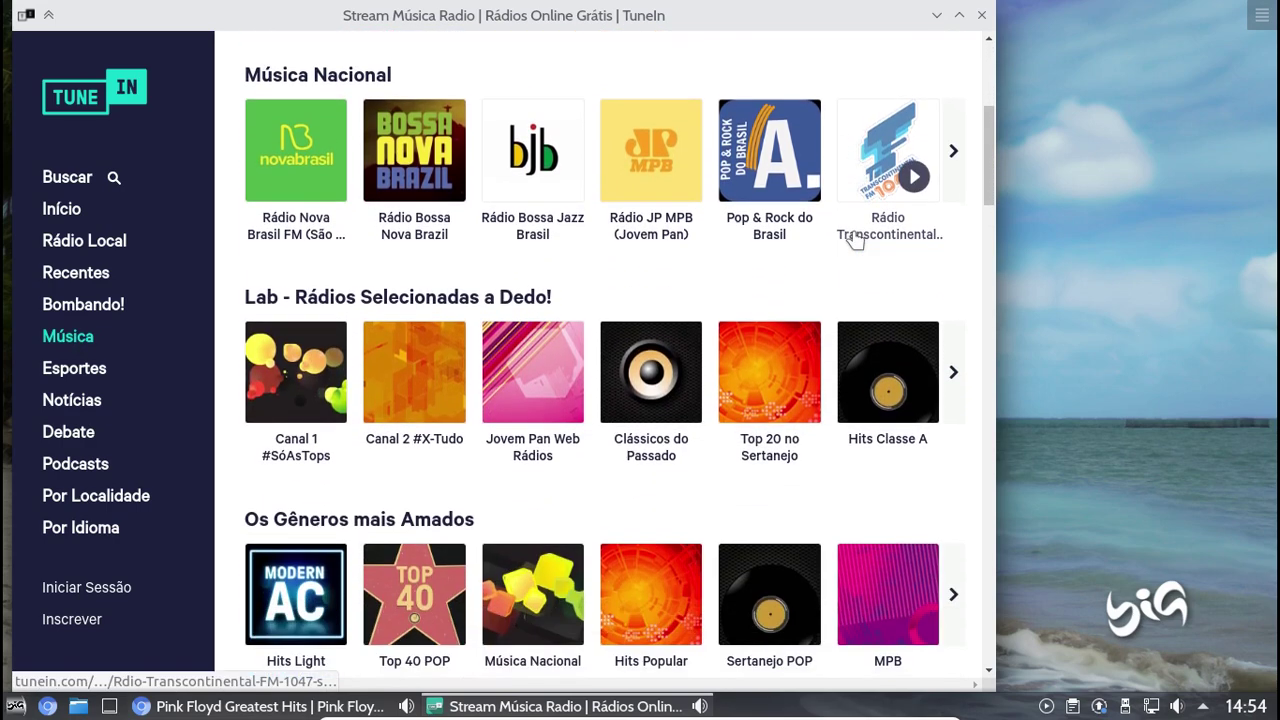
{"action": "scroll", "coordinate": [783, 262], "scroll_direction": "down", "scroll_amount": 3}
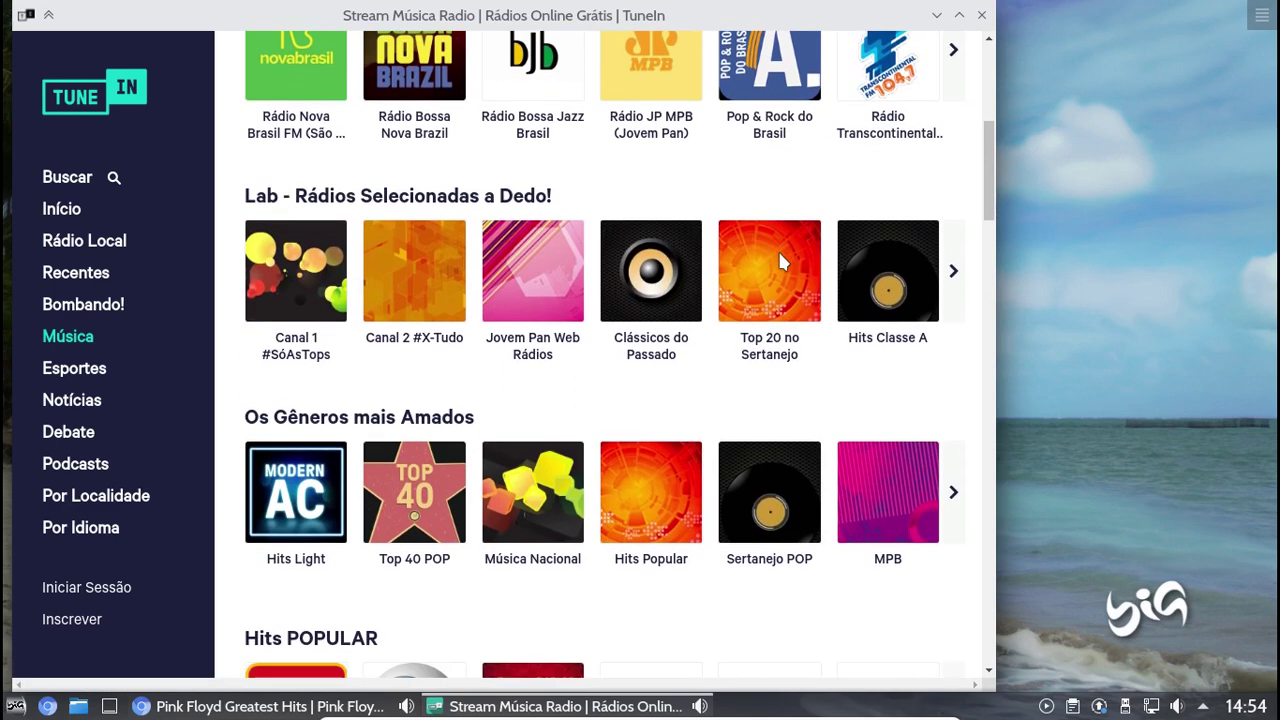
{"action": "scroll", "coordinate": [781, 262], "scroll_direction": "down", "scroll_amount": 3}
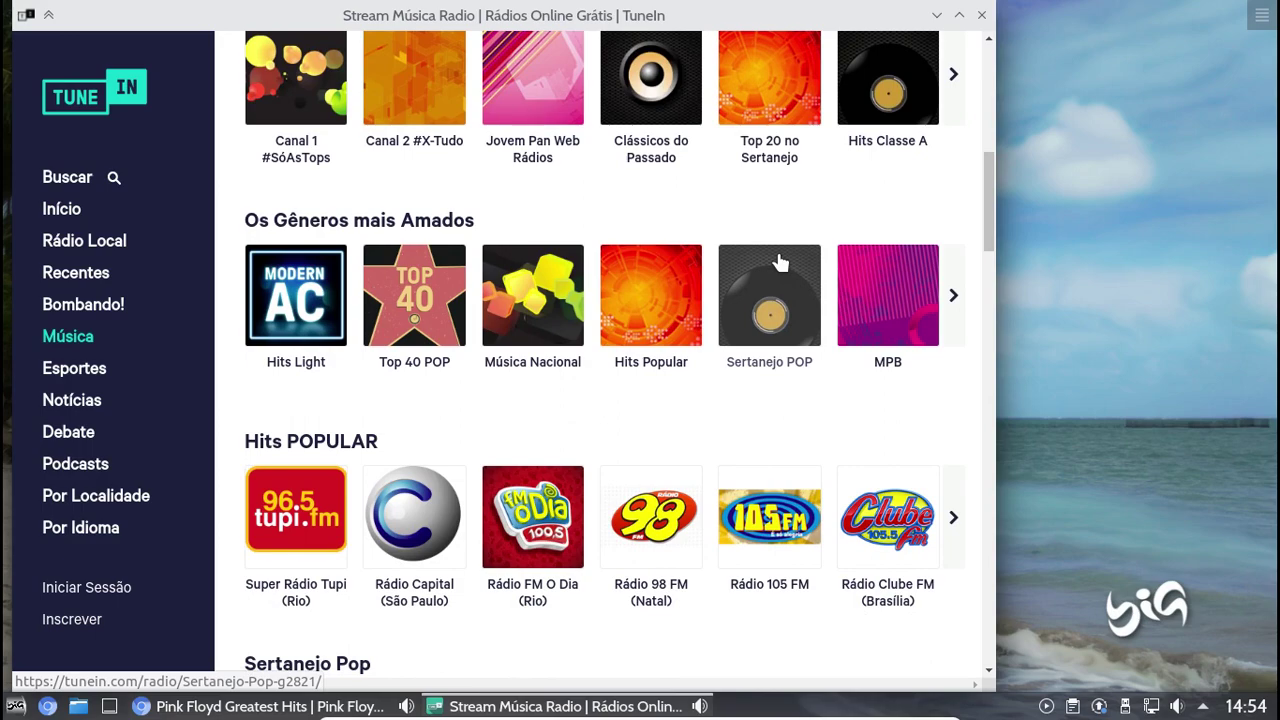
{"action": "scroll", "coordinate": [781, 262], "scroll_direction": "down", "scroll_amount": 2}
{"action": "scroll", "coordinate": [776, 262], "scroll_direction": "down", "scroll_amount": 3}
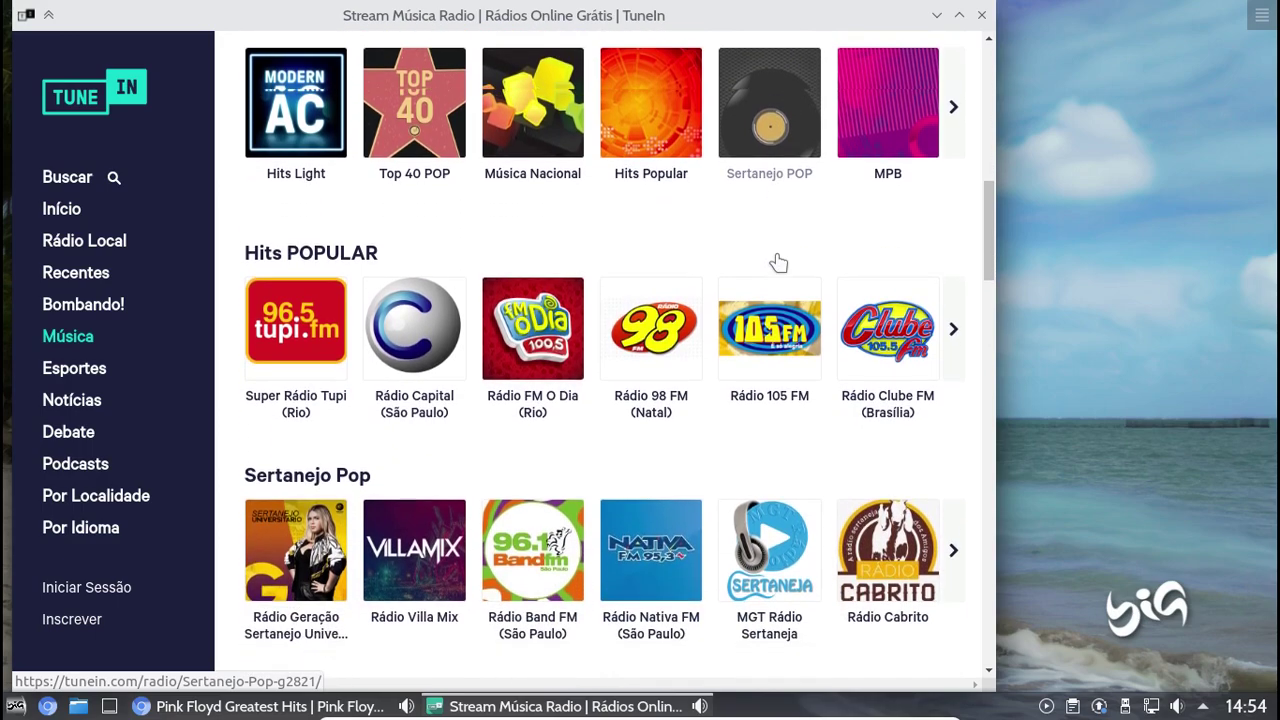
{"action": "scroll", "coordinate": [775, 262], "scroll_direction": "down", "scroll_amount": 3}
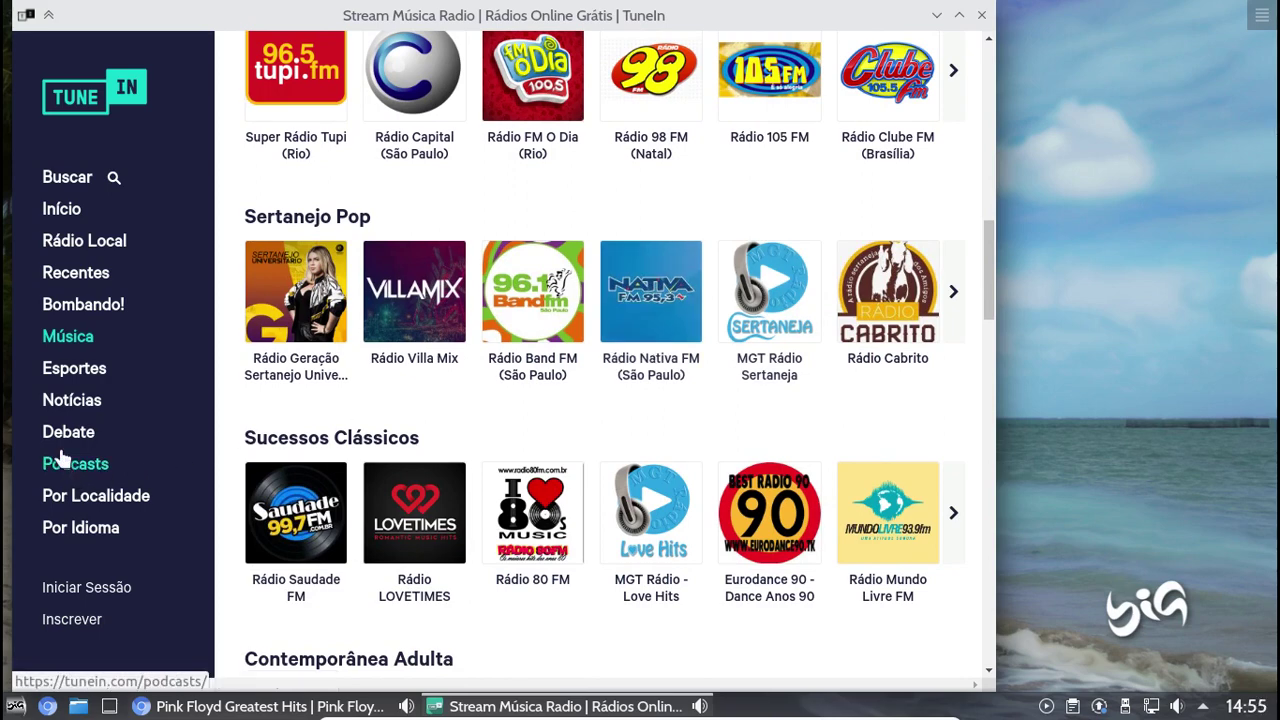
Browse Notícias stations down to Nordeste and Centro-Oeste, close TuneIn, and open the application menu
{"action": "left_click", "coordinate": [70, 405]}
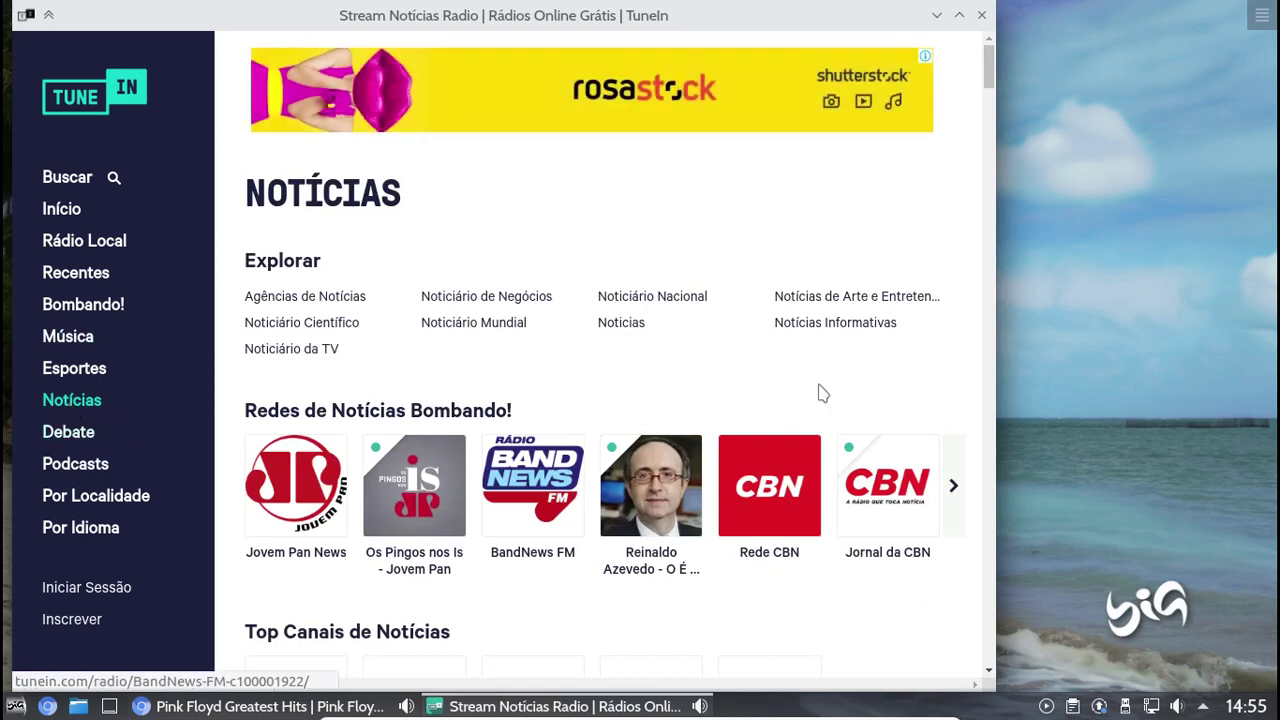
{"action": "scroll", "coordinate": [797, 371], "scroll_direction": "down", "scroll_amount": 3}
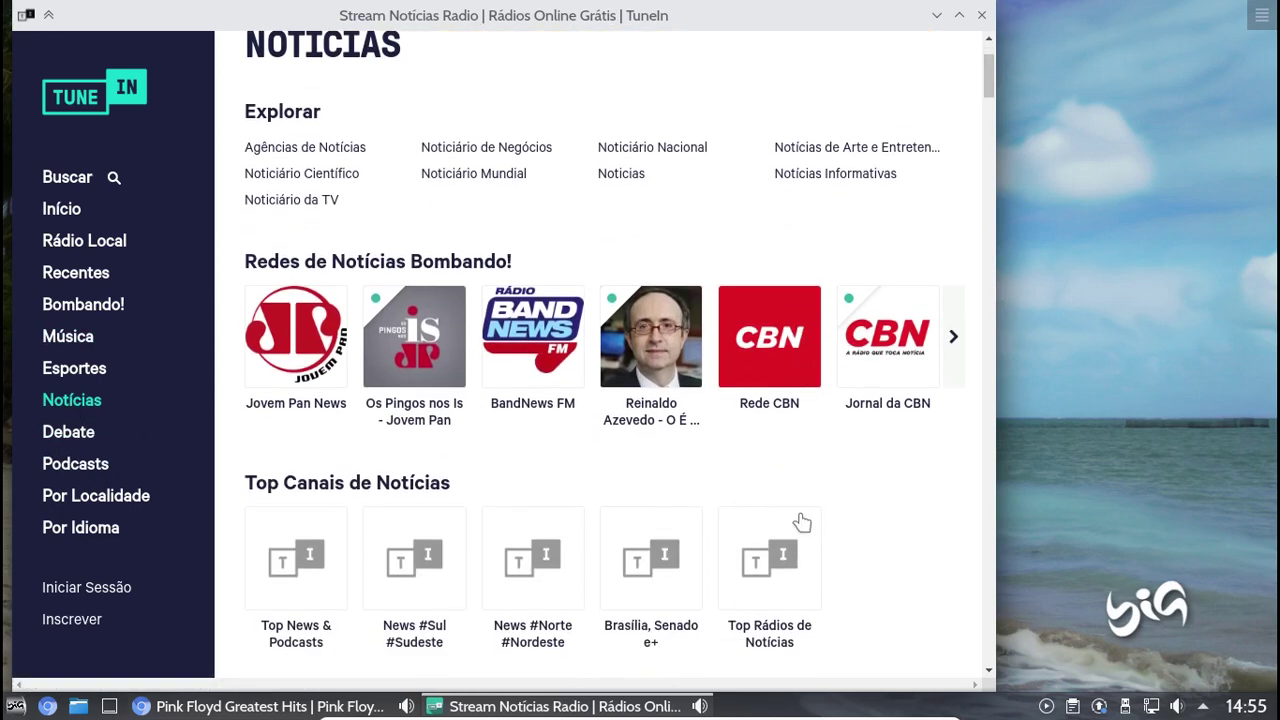
{"action": "scroll", "coordinate": [880, 514], "scroll_direction": "down", "scroll_amount": 1}
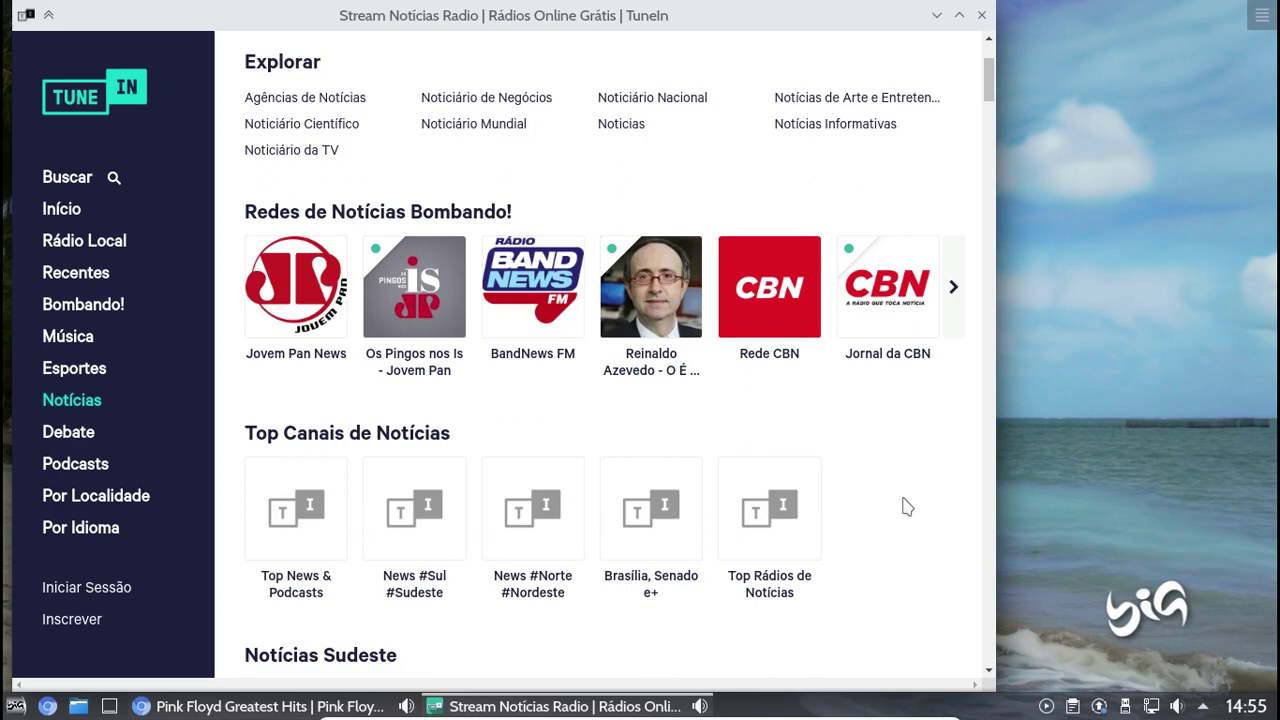
{"action": "scroll", "coordinate": [914, 505], "scroll_direction": "down", "scroll_amount": 3}
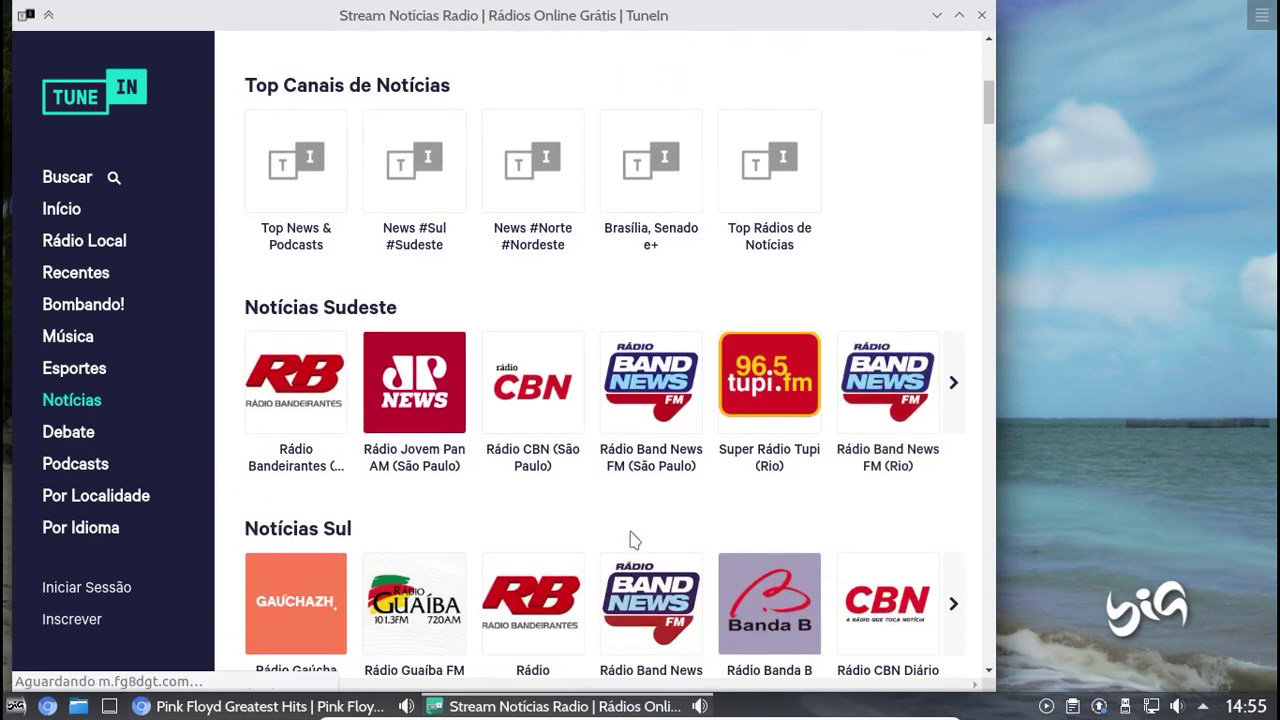
{"action": "scroll", "coordinate": [631, 537], "scroll_direction": "down", "scroll_amount": 1}
{"action": "scroll", "coordinate": [631, 535], "scroll_direction": "down", "scroll_amount": 3}
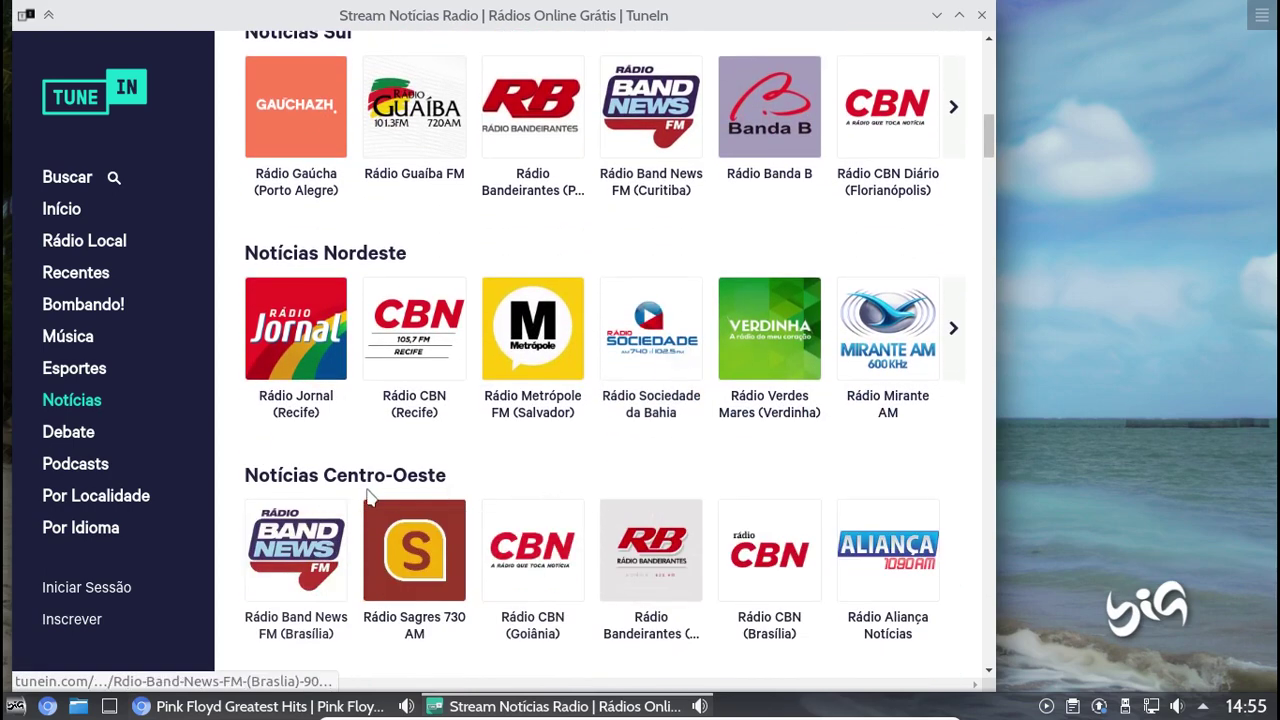
{"action": "left_click", "coordinate": [981, 15]}
{"action": "left_click", "coordinate": [16, 707]}
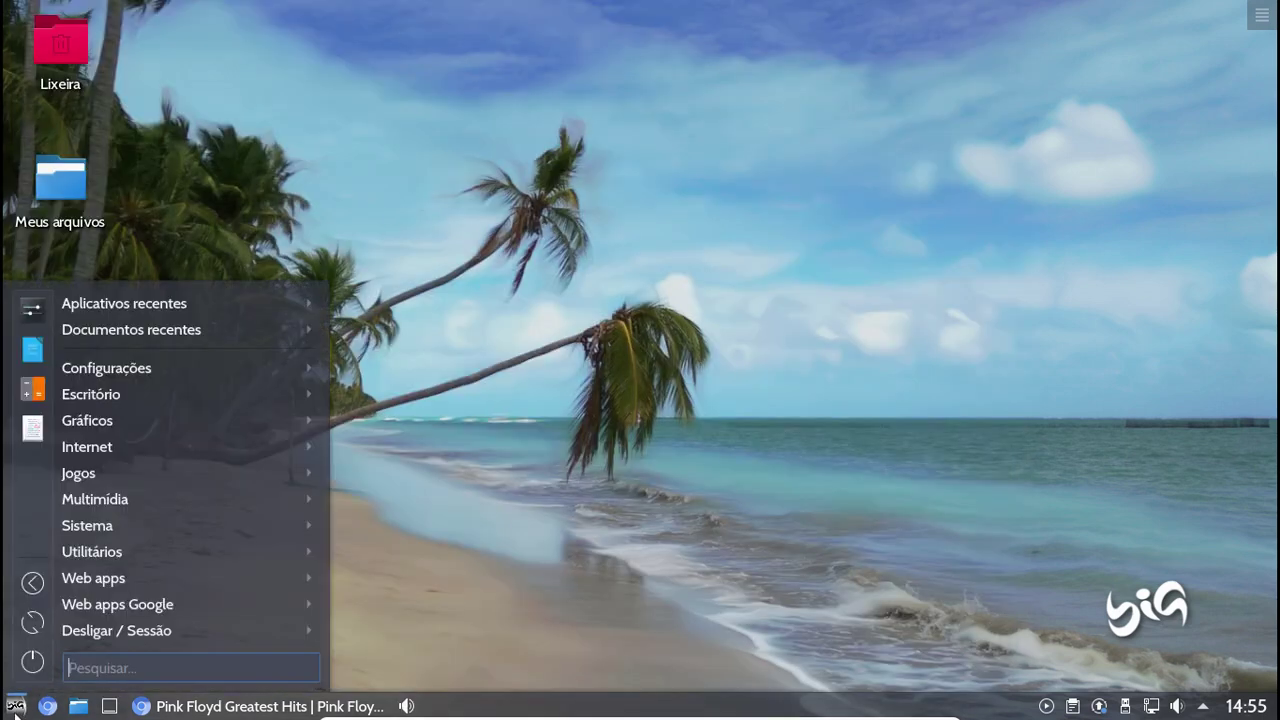
Launch the Deezer músicas web app from the Web apps category
{"action": "mouse_move", "coordinate": [205, 575]}
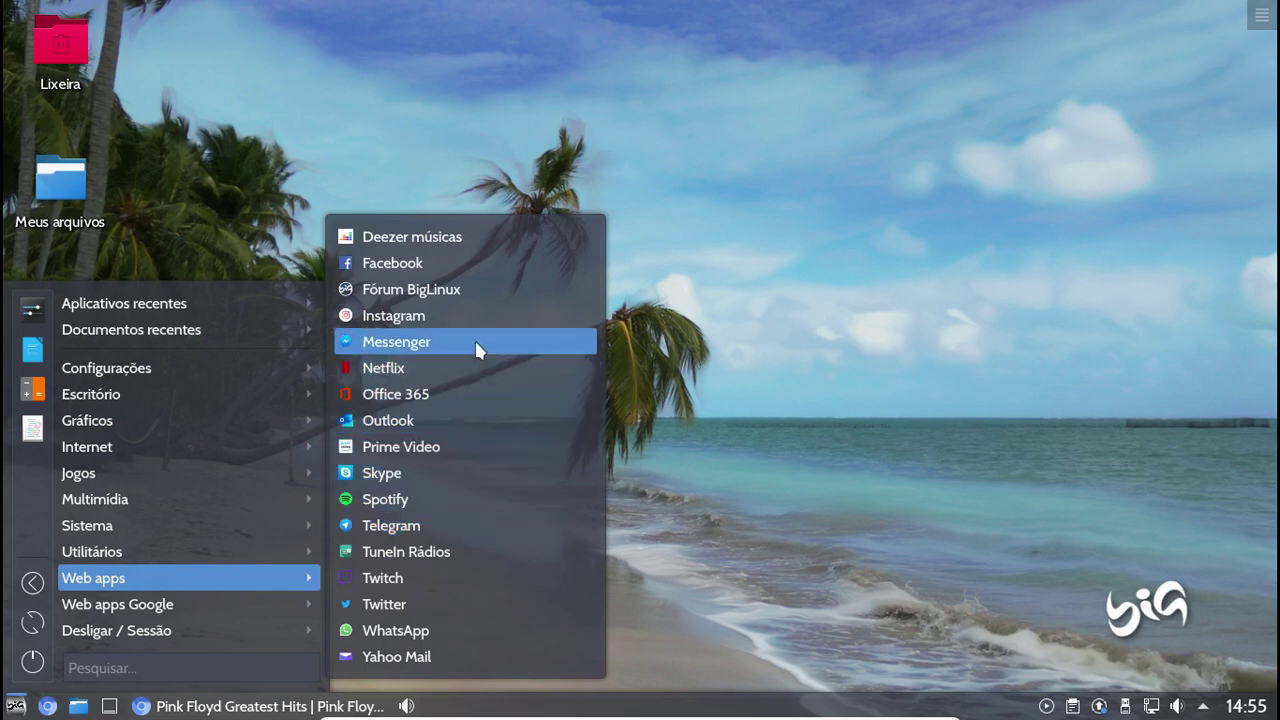
{"action": "left_click_drag", "start_coordinate": [477, 244], "coordinate": [480, 253]}
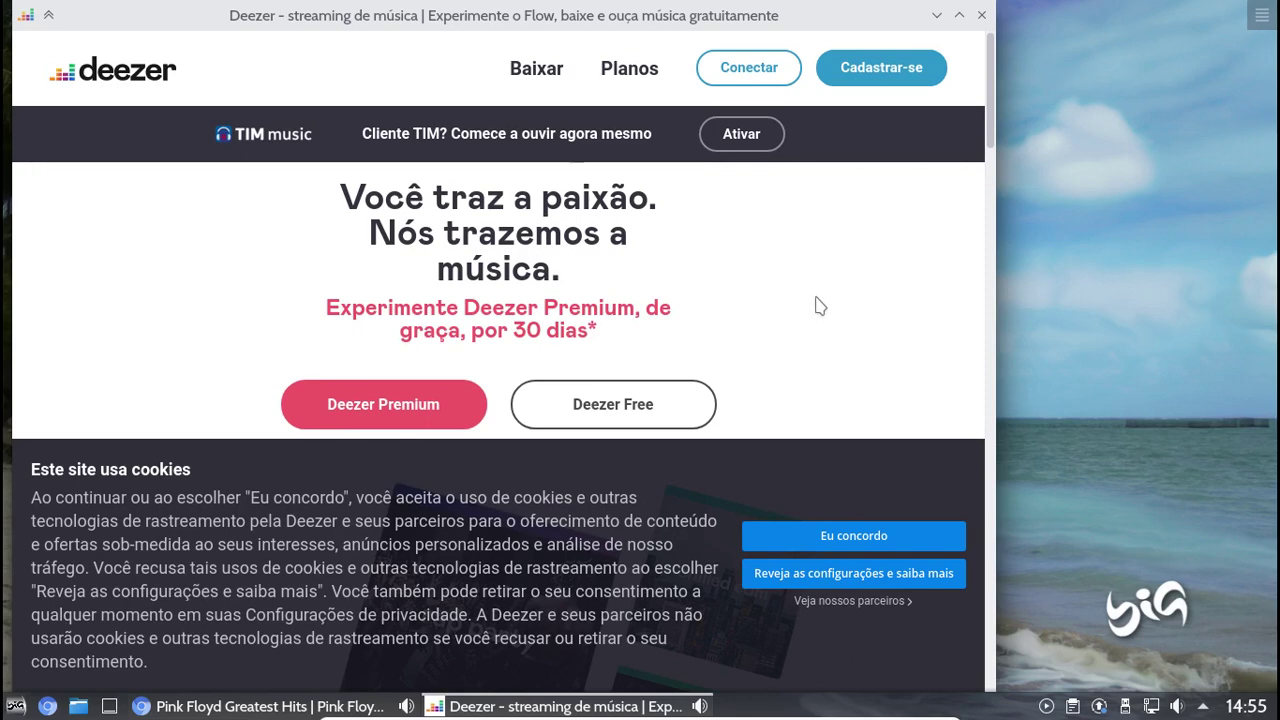
Accept Deezer's cookie notice with Eu concordo and scroll down the home page
{"action": "left_click", "coordinate": [825, 530]}
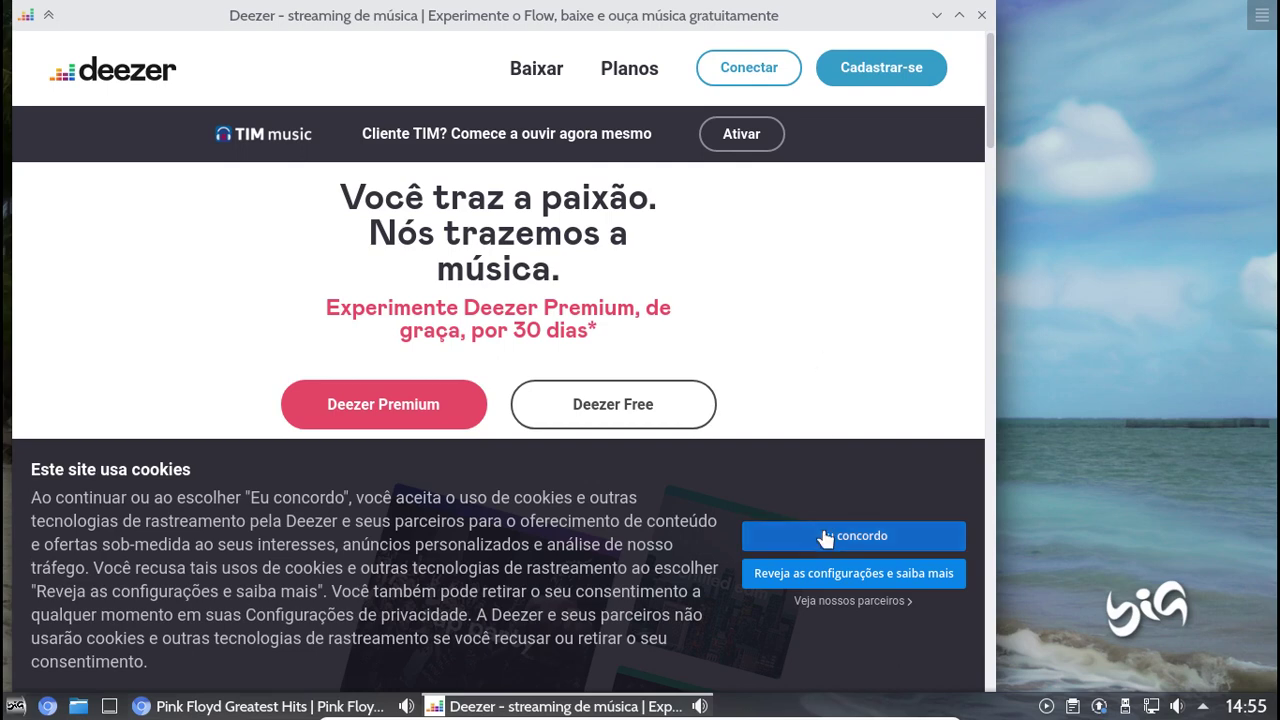
{"action": "scroll", "coordinate": [828, 357], "scroll_direction": "down", "scroll_amount": 2}
{"action": "scroll", "coordinate": [828, 357], "scroll_direction": "down", "scroll_amount": 4}
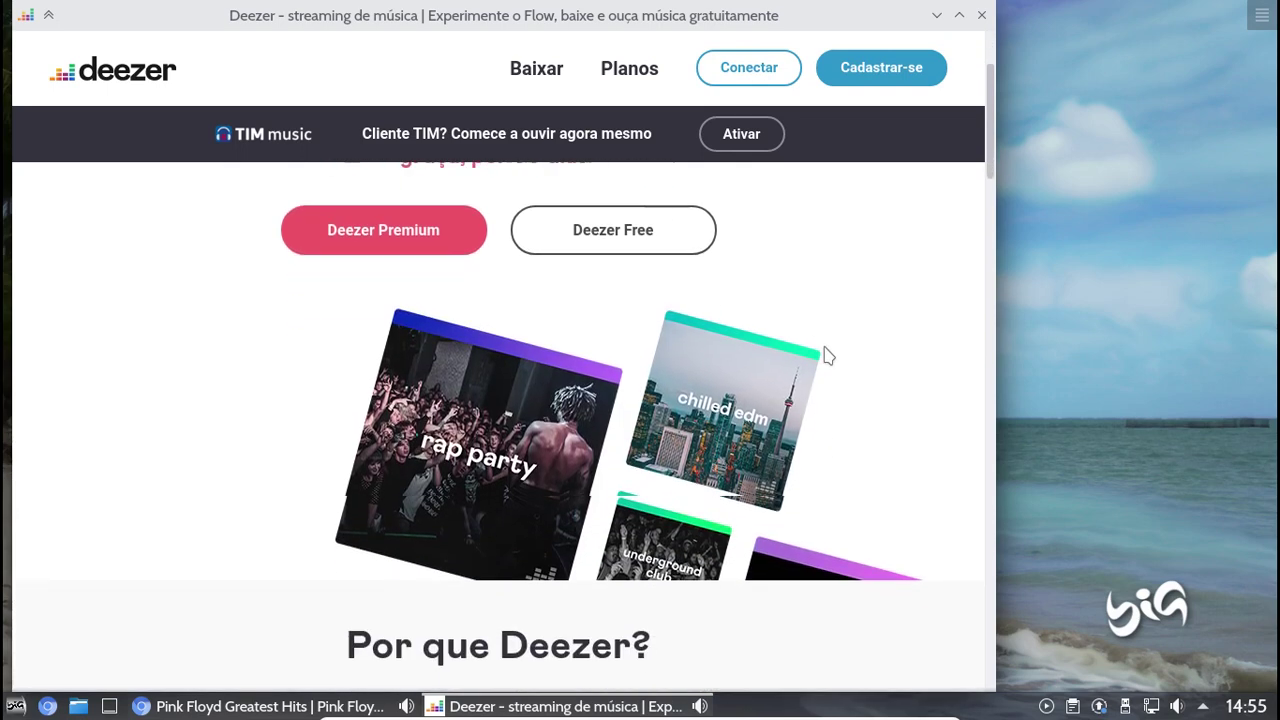
{"action": "scroll", "coordinate": [828, 356], "scroll_direction": "down", "scroll_amount": 1}
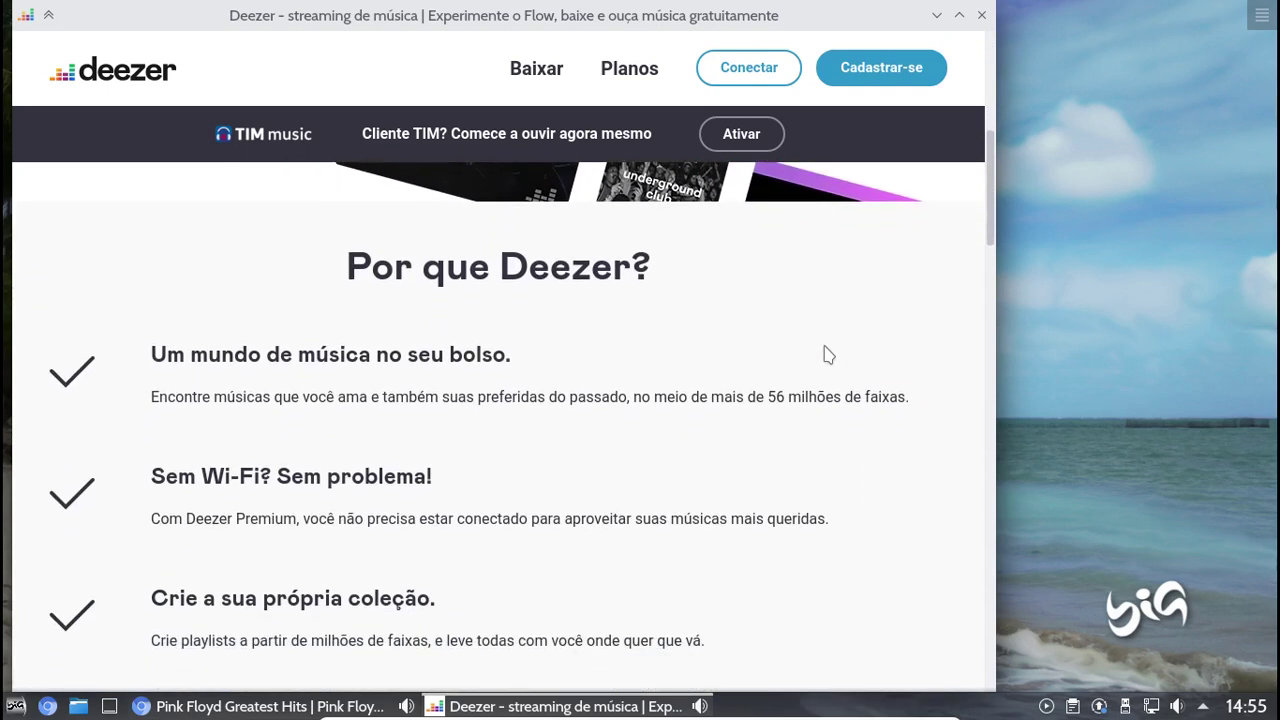
{"action": "scroll", "coordinate": [828, 355], "scroll_direction": "down", "scroll_amount": 3}
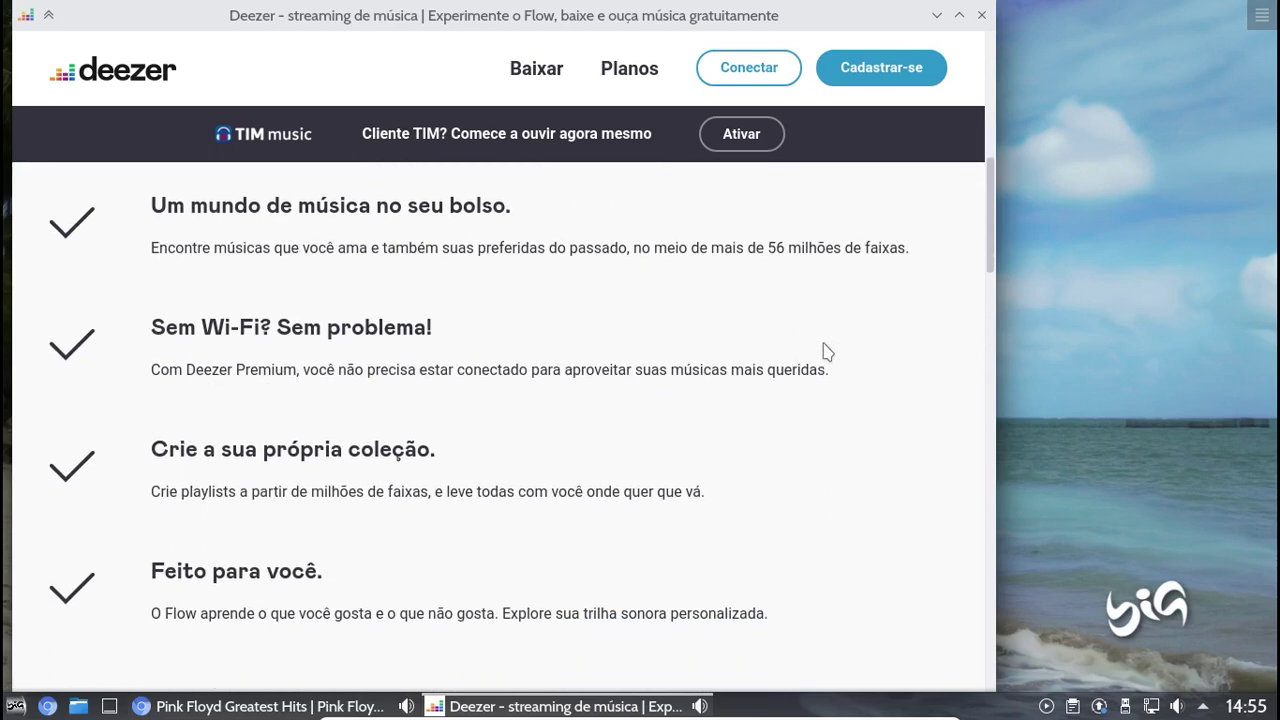
{"action": "scroll", "coordinate": [827, 350], "scroll_direction": "down", "scroll_amount": 2}
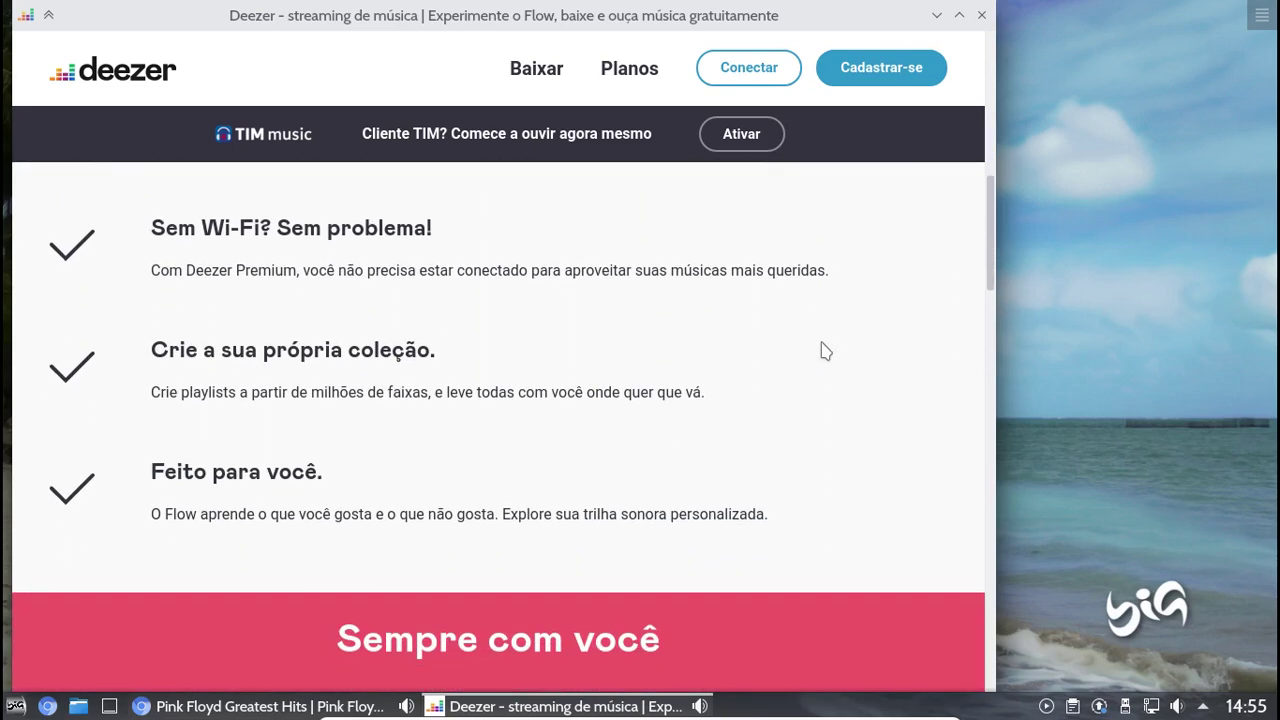
{"action": "scroll", "coordinate": [825, 351], "scroll_direction": "down", "scroll_amount": 2}
{"action": "scroll", "coordinate": [825, 351], "scroll_direction": "down", "scroll_amount": 6}
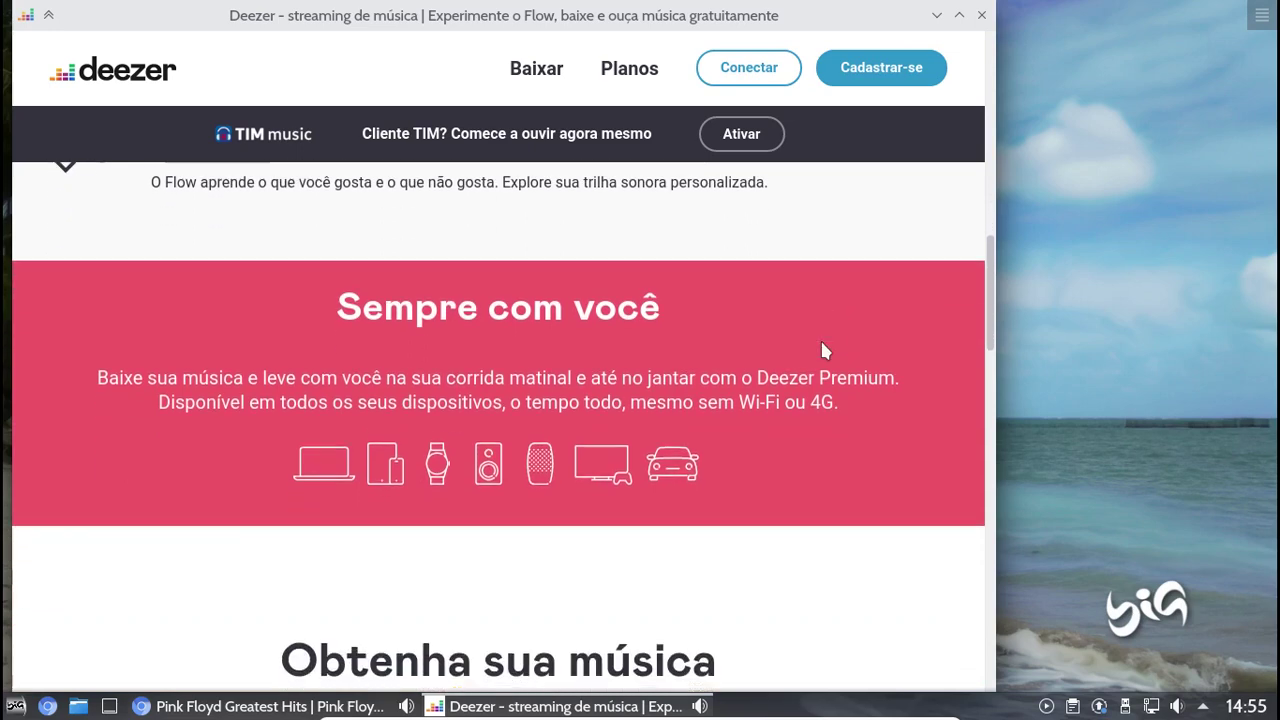
{"action": "scroll", "coordinate": [821, 341], "scroll_direction": "down", "scroll_amount": 5}
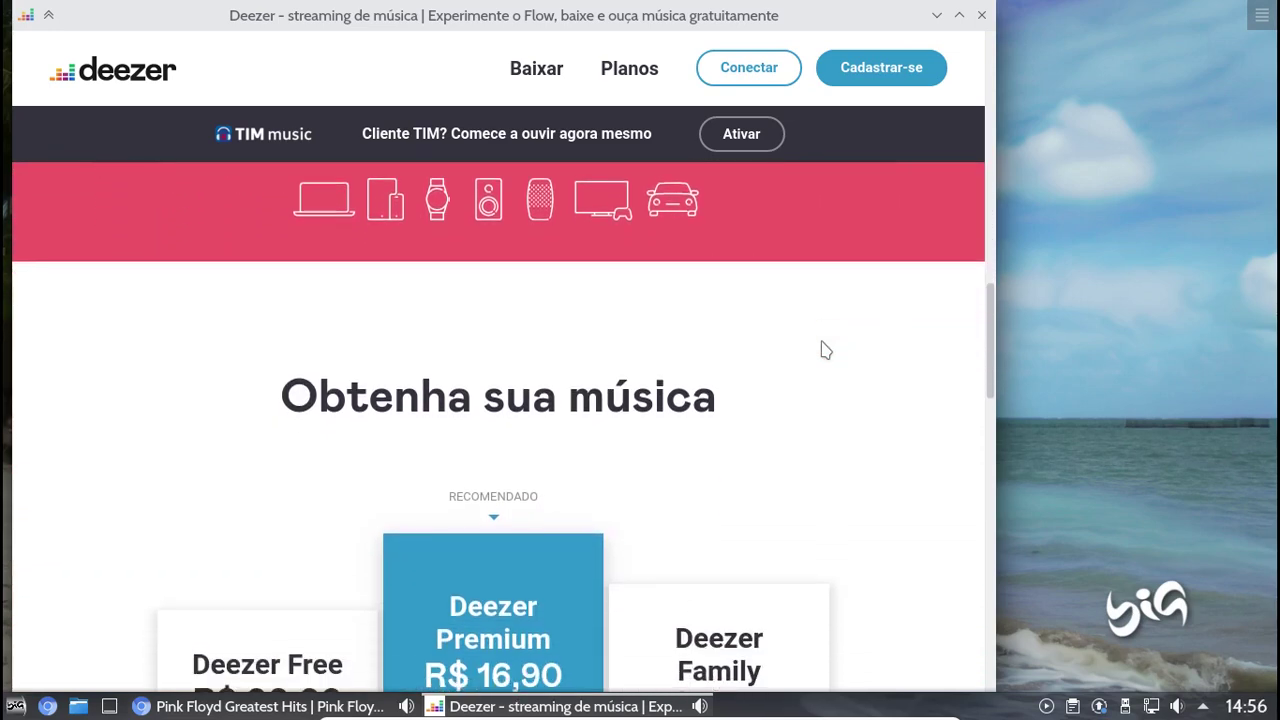
Scroll past the plans (annual R$ 169,00, HiFi R$ 33,80/mês, Student R$ 8,45/mês) to the footer
{"action": "scroll", "coordinate": [881, 303], "scroll_direction": "down", "scroll_amount": 4}
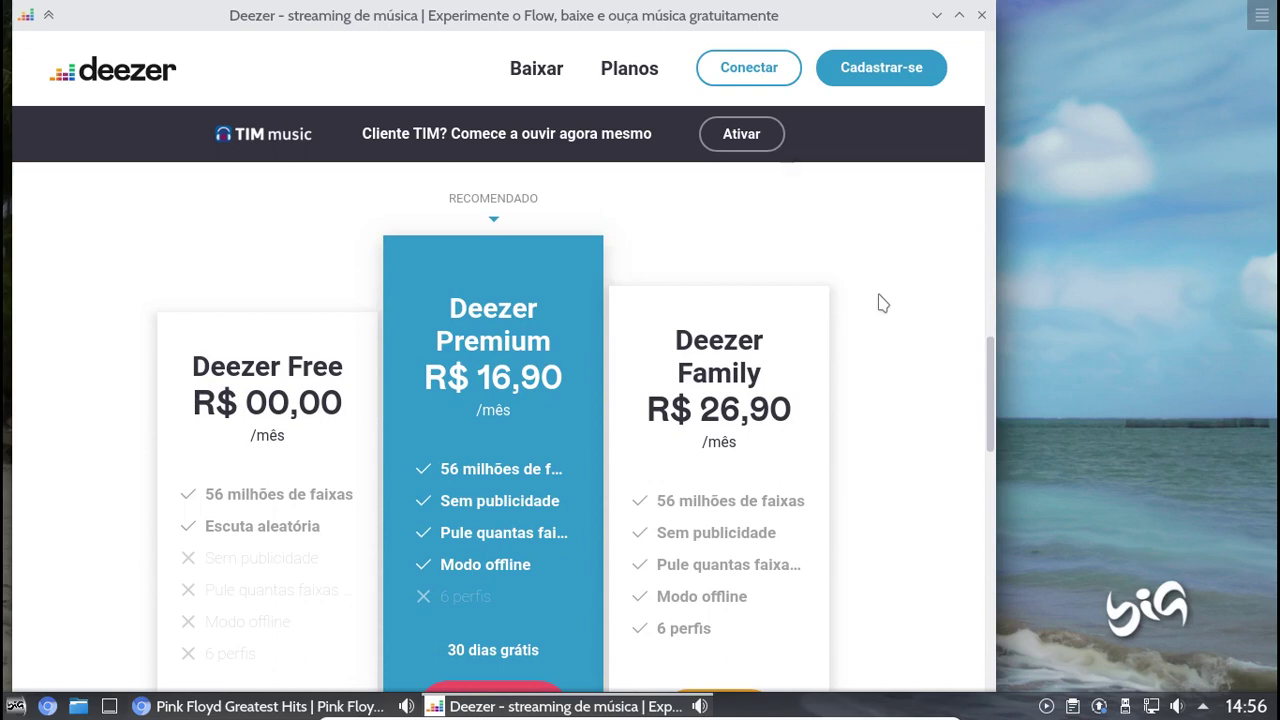
{"action": "scroll", "coordinate": [881, 303], "scroll_direction": "down", "scroll_amount": 2}
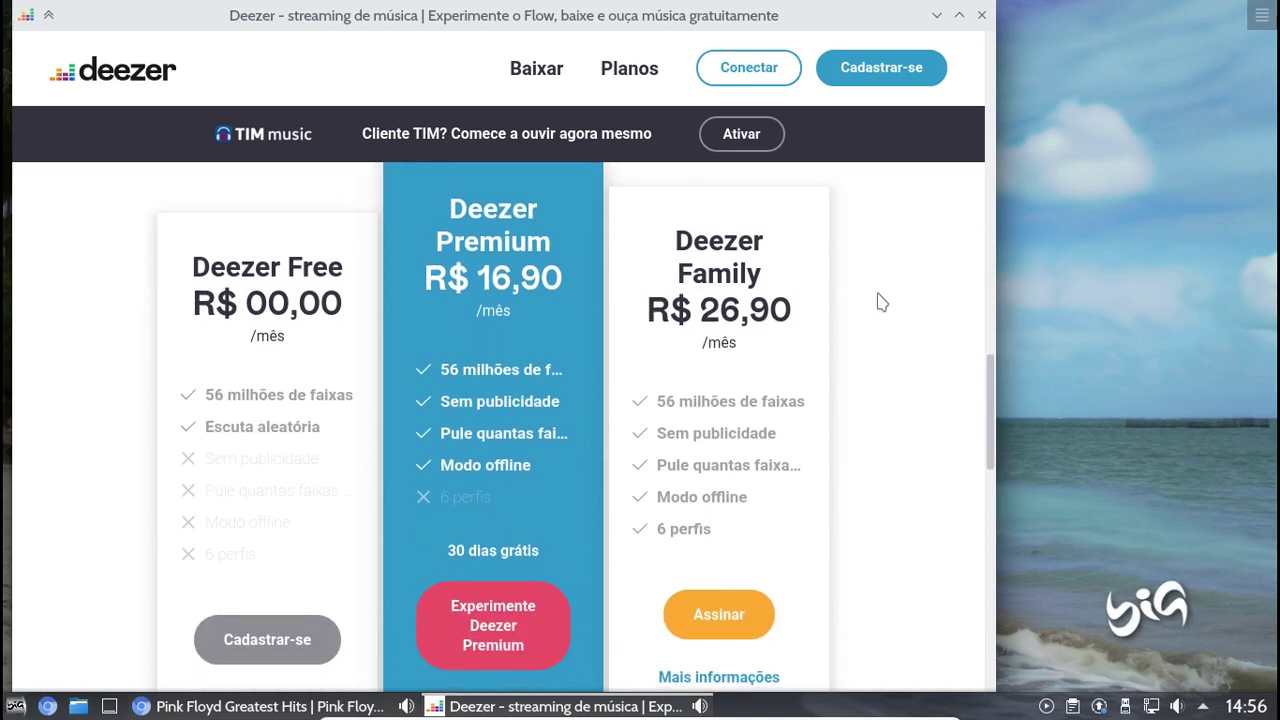
{"action": "scroll", "coordinate": [882, 302], "scroll_direction": "down", "scroll_amount": 2}
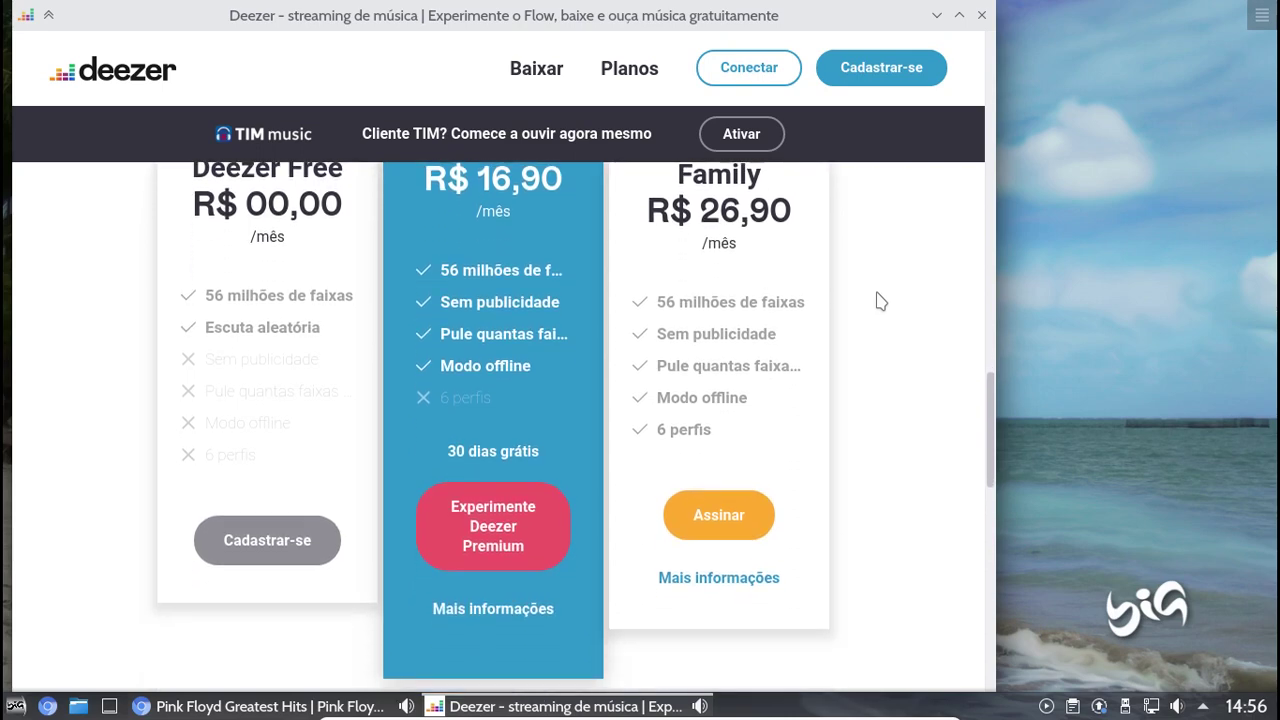
{"action": "scroll", "coordinate": [881, 302], "scroll_direction": "down", "scroll_amount": 7}
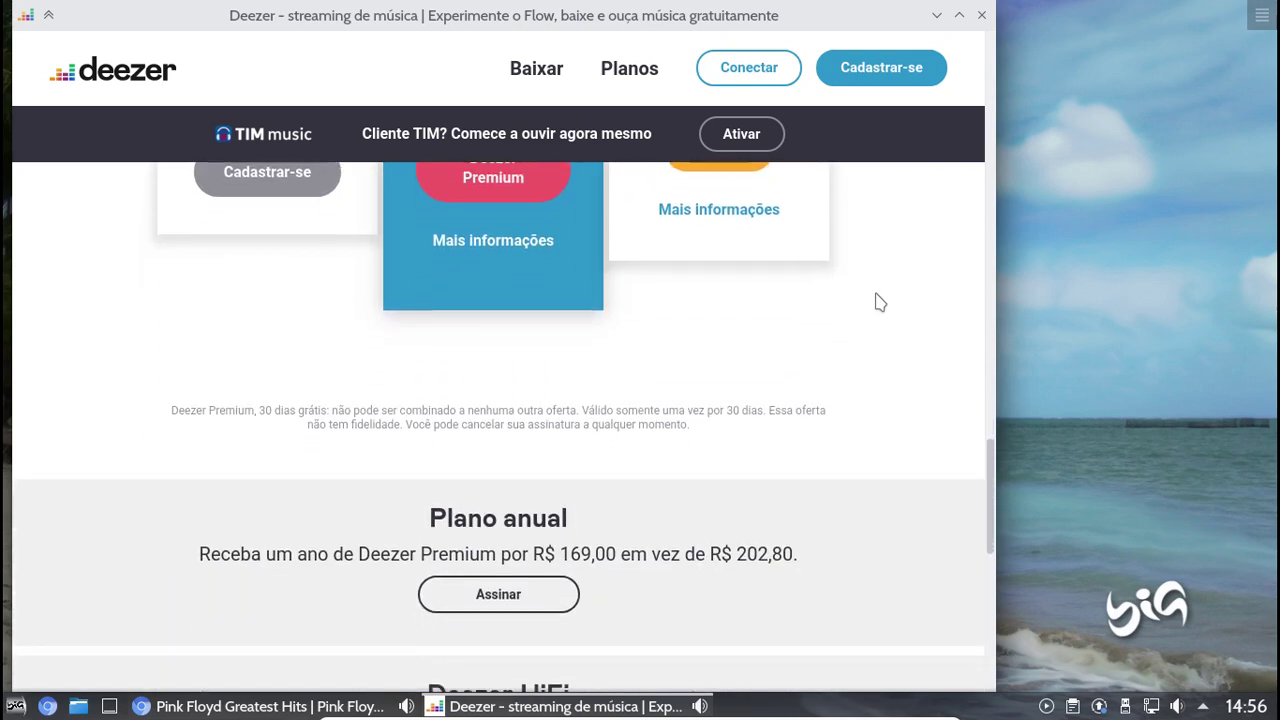
{"action": "scroll", "coordinate": [880, 302], "scroll_direction": "down", "scroll_amount": 2}
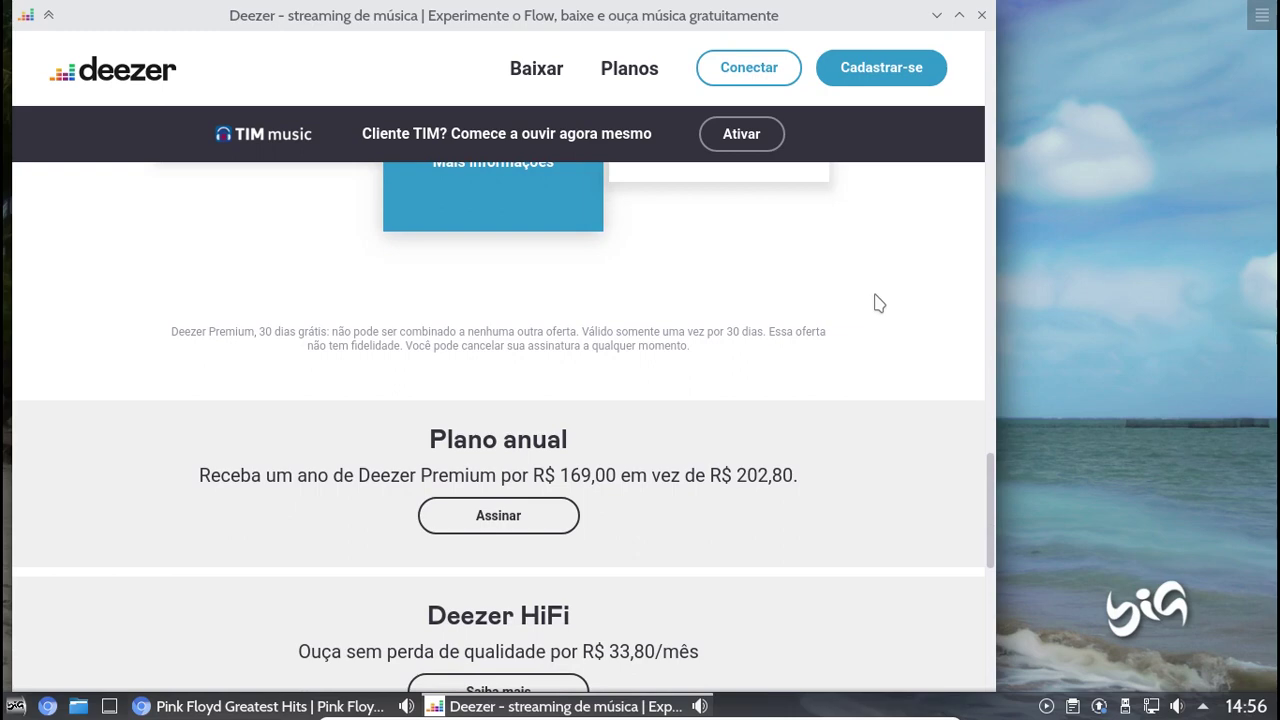
{"action": "scroll", "coordinate": [878, 302], "scroll_direction": "down", "scroll_amount": 2}
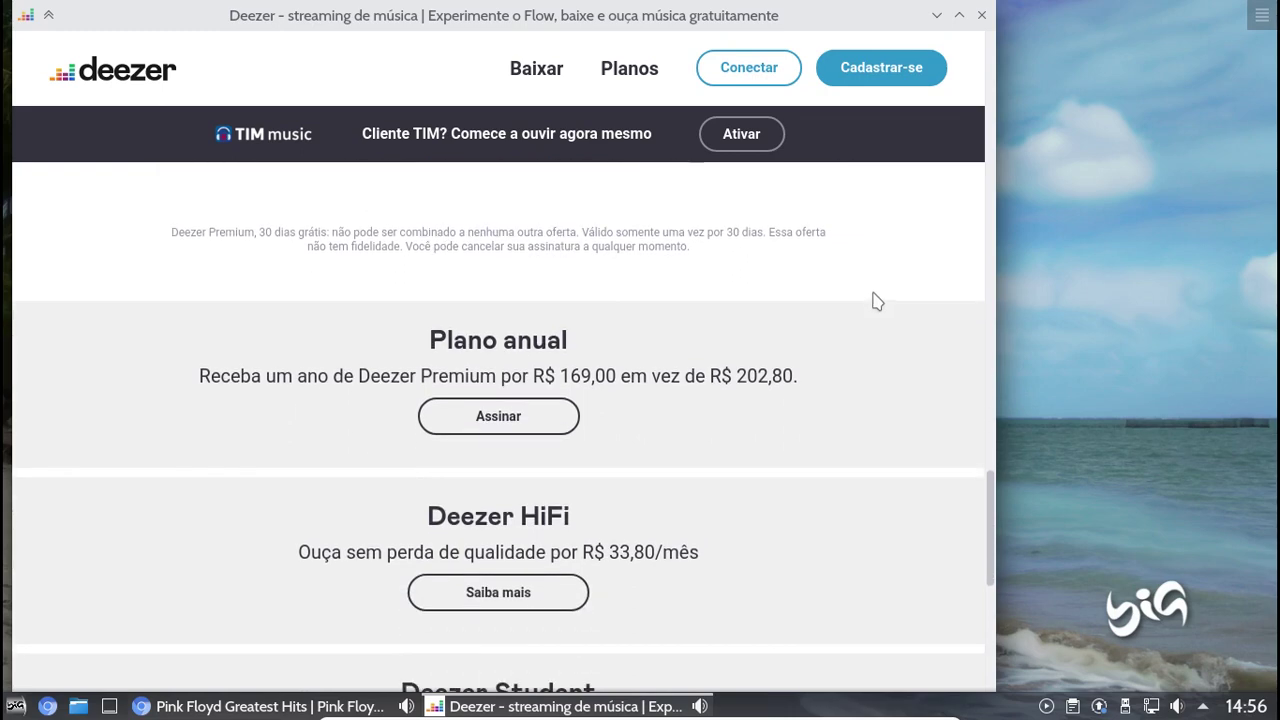
{"action": "scroll", "coordinate": [876, 301], "scroll_direction": "down", "scroll_amount": 3}
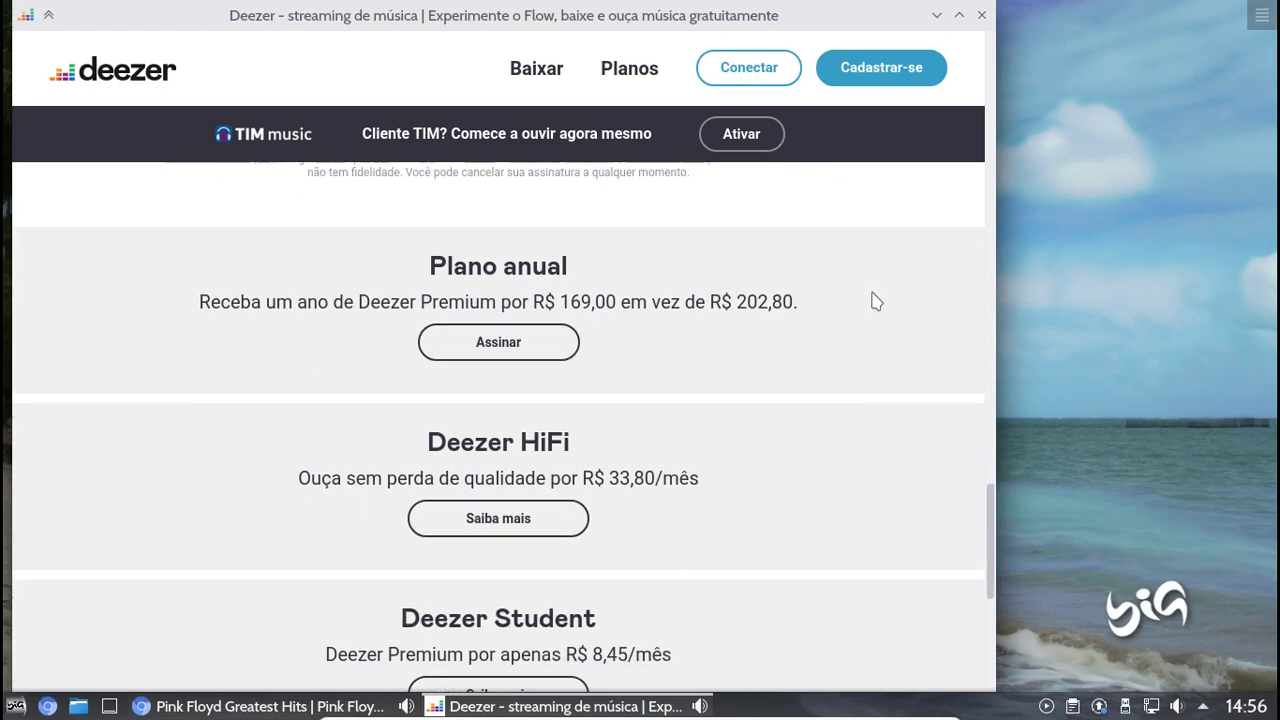
{"action": "scroll", "coordinate": [875, 300], "scroll_direction": "down", "scroll_amount": 3}
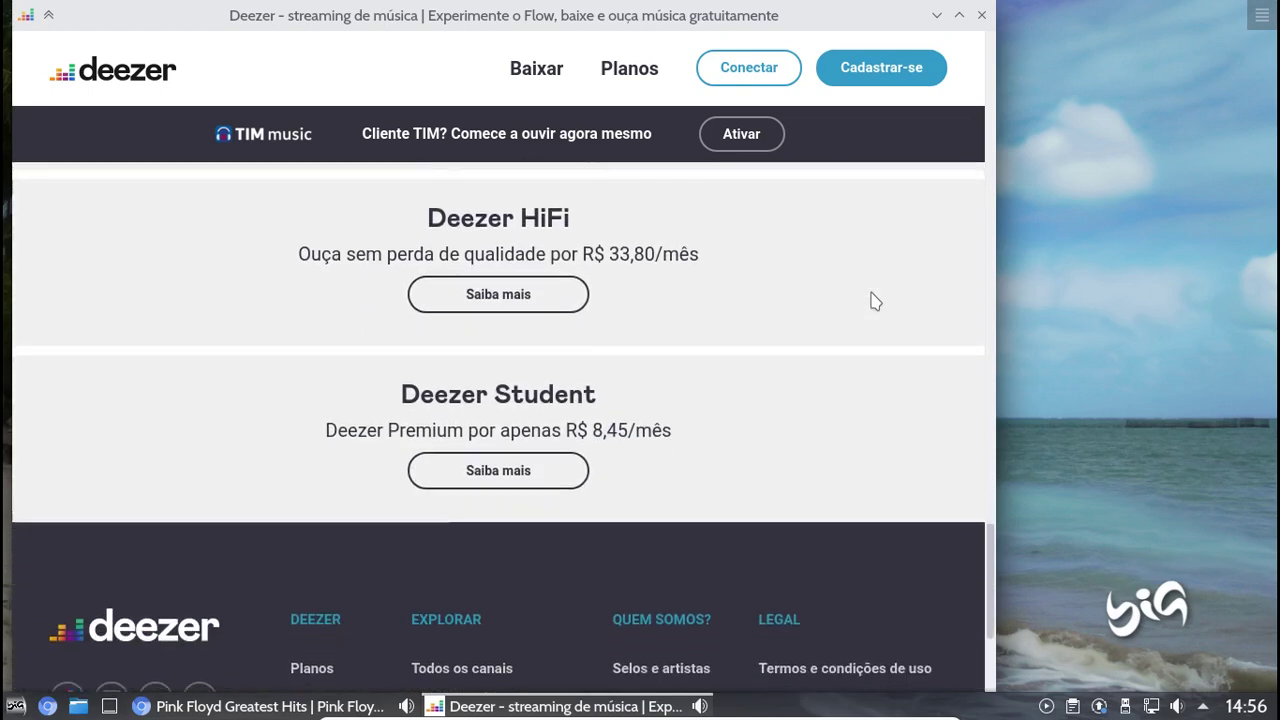
{"action": "scroll", "coordinate": [873, 301], "scroll_direction": "down", "scroll_amount": 5}
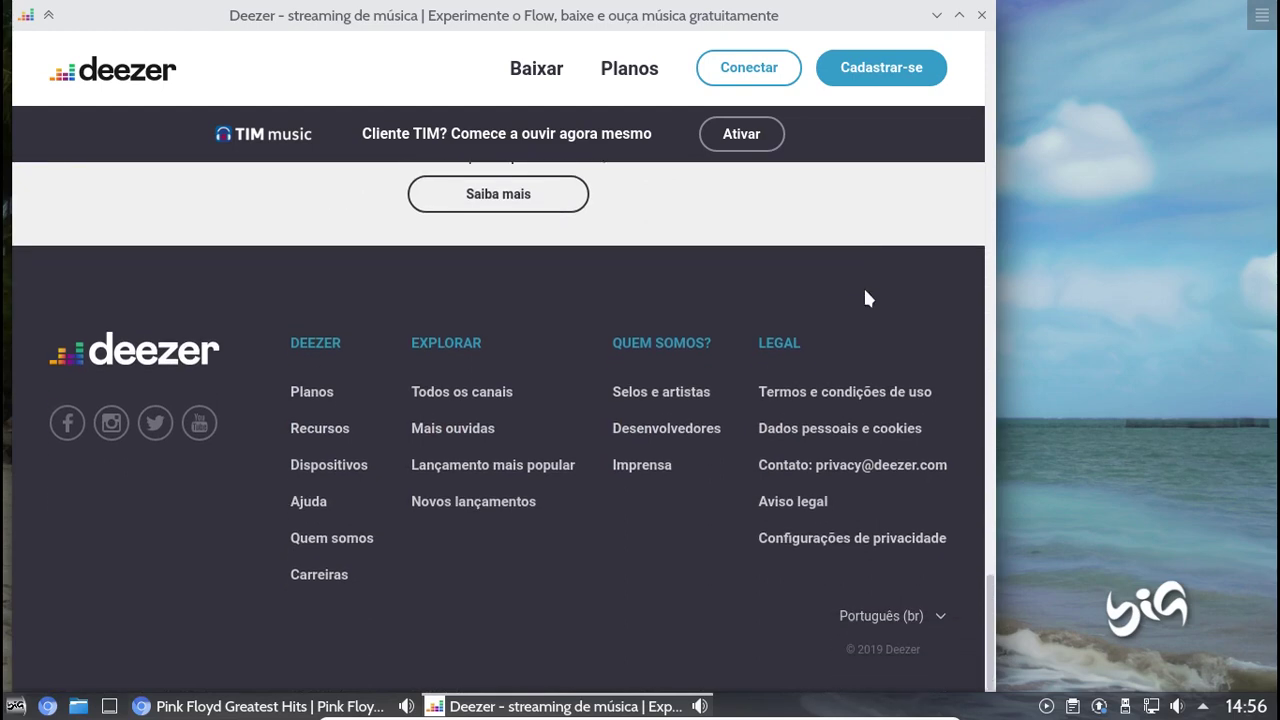
Close the Deezer window and launch Terminal from the Utilitários section of the application menu
{"action": "left_click", "coordinate": [980, 17]}
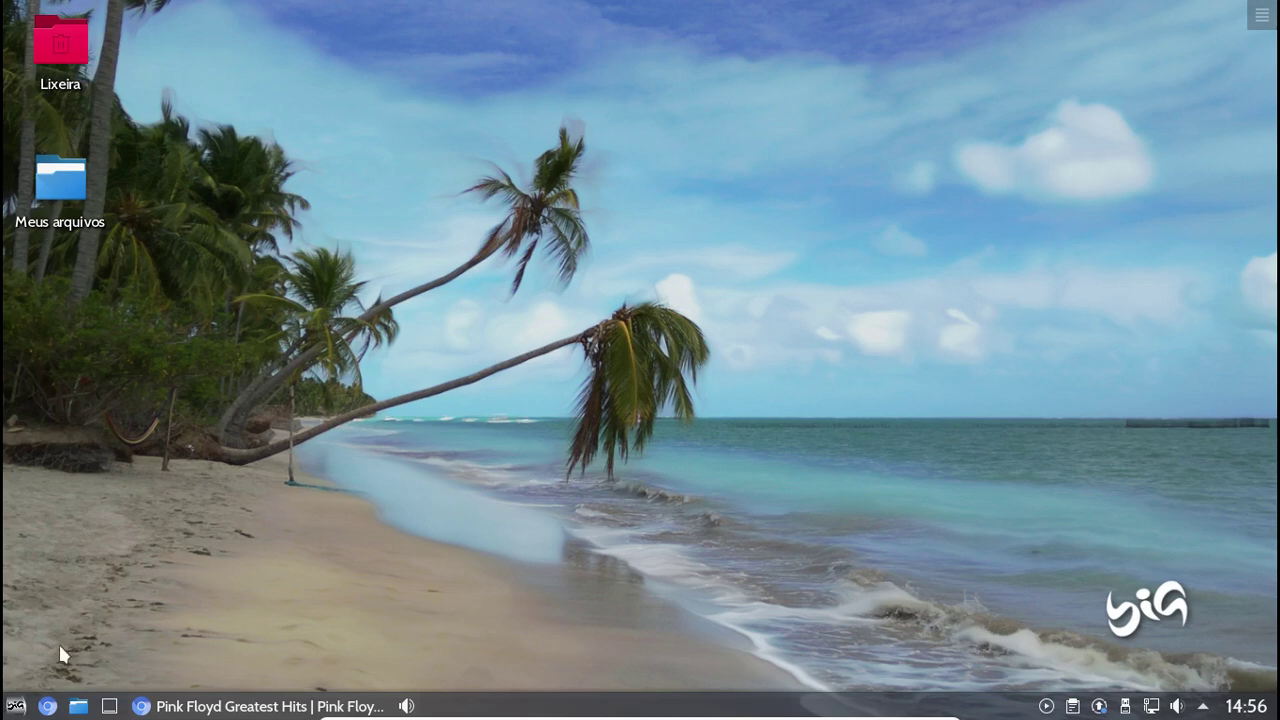
{"action": "left_click", "coordinate": [15, 706]}
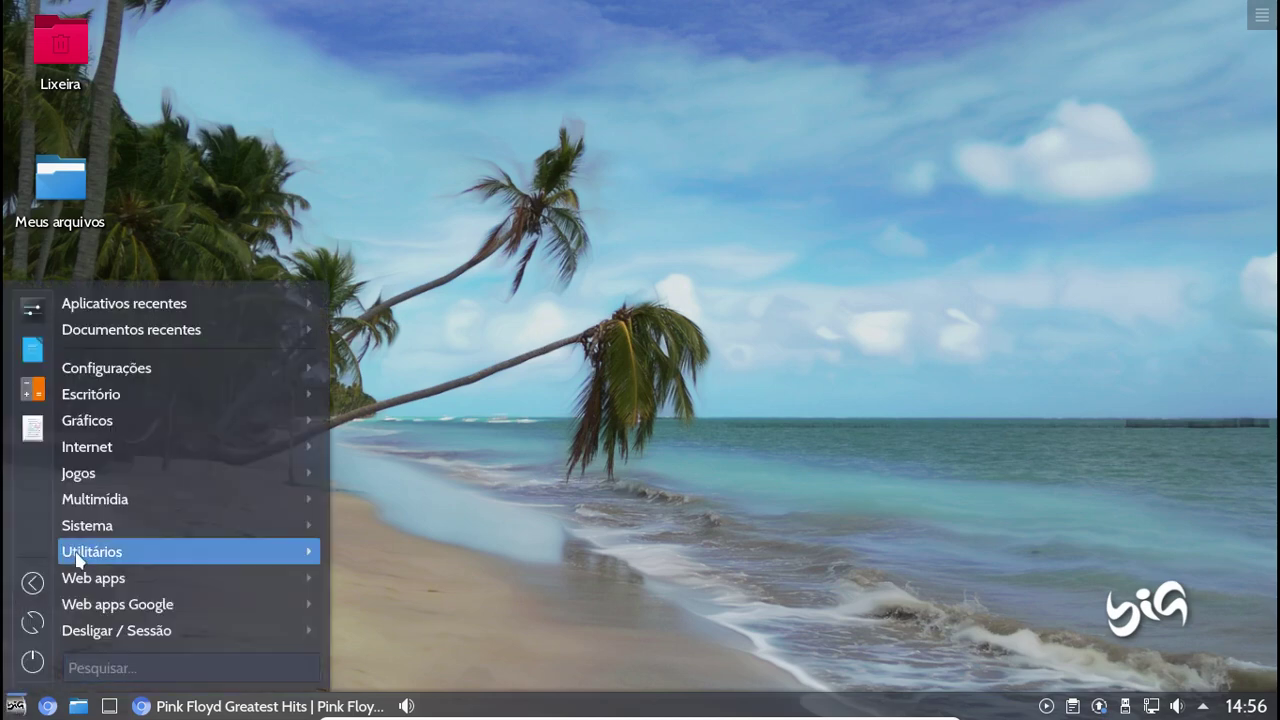
{"action": "mouse_move", "coordinate": [77, 558]}
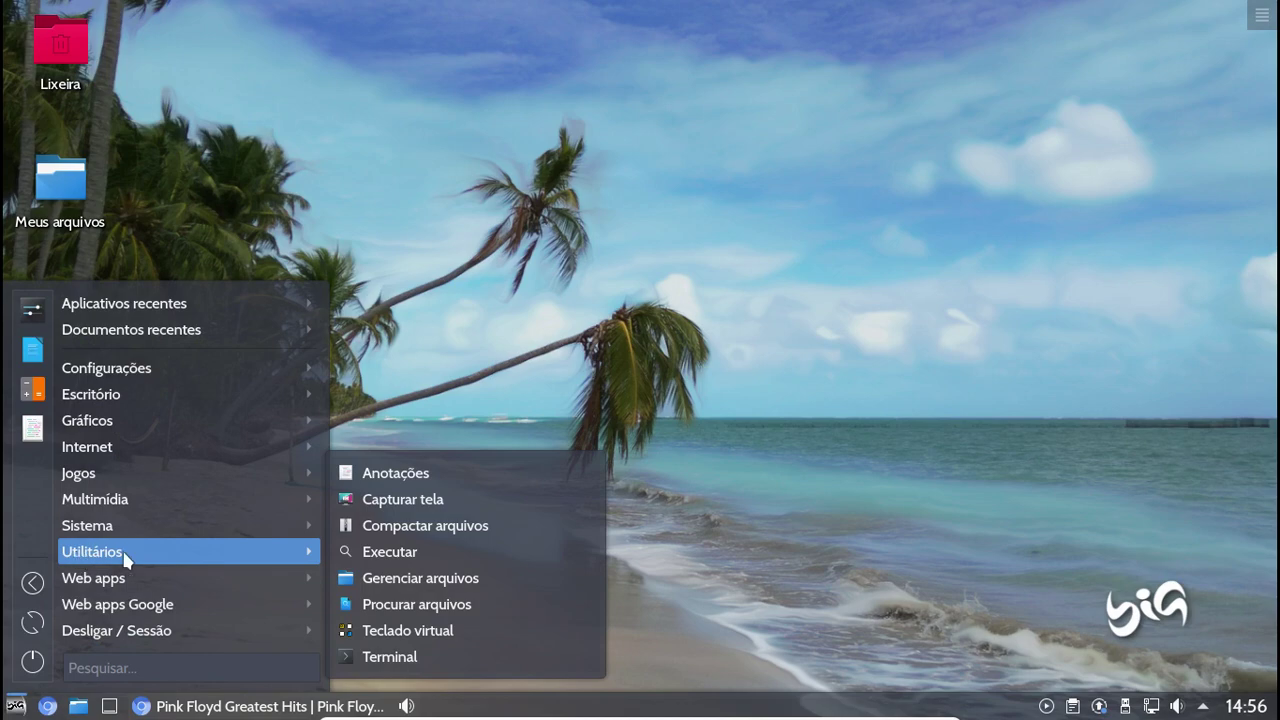
{"action": "mouse_move", "coordinate": [293, 568]}
{"action": "left_click", "coordinate": [401, 652]}
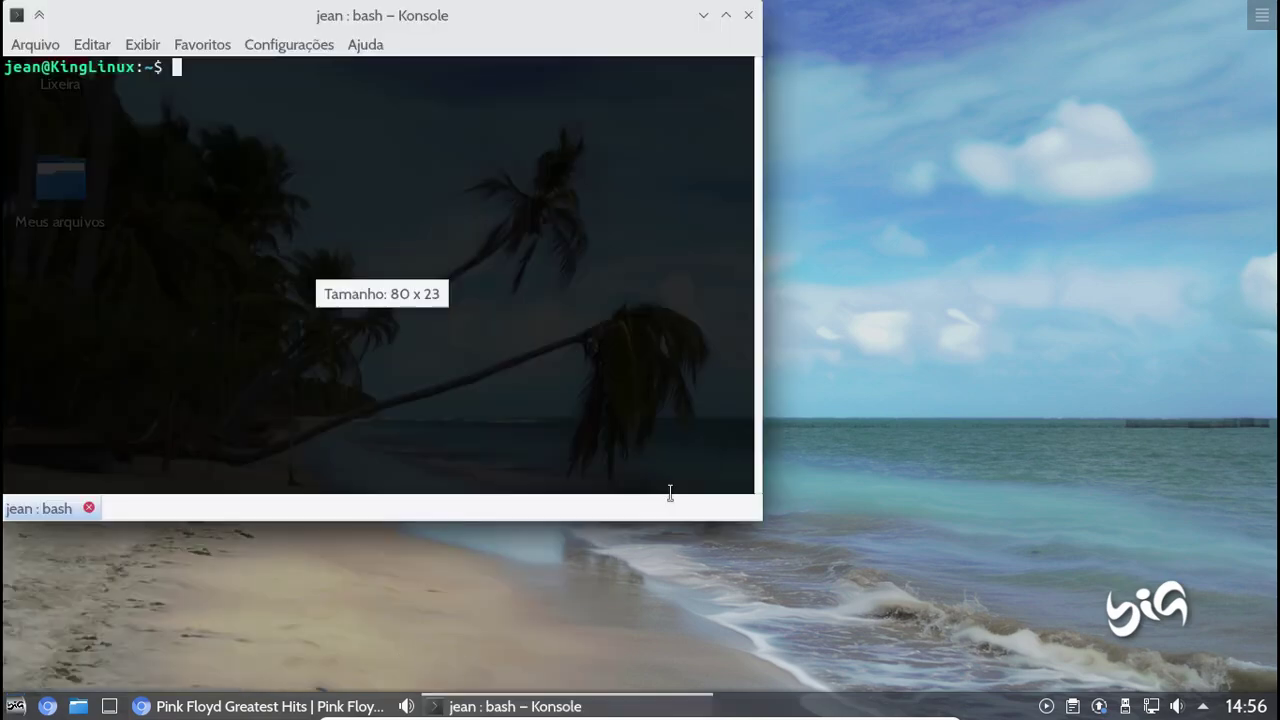
Centre the Konsole window and run neofetch to display system information
{"action": "left_click_drag", "start_coordinate": [288, 22], "coordinate": [622, 113]}
{"action": "type", "text": "ne"}
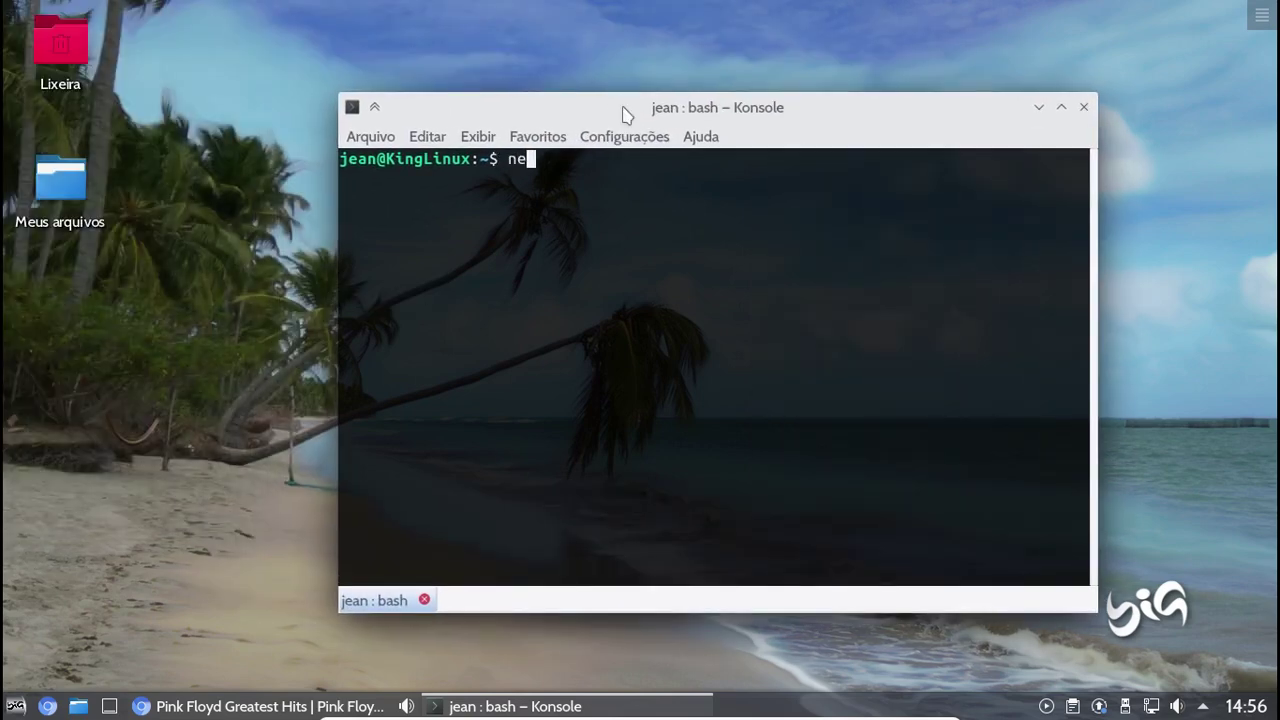
{"action": "type", "text": "ofetch"}
{"action": "key", "text": "Return"}
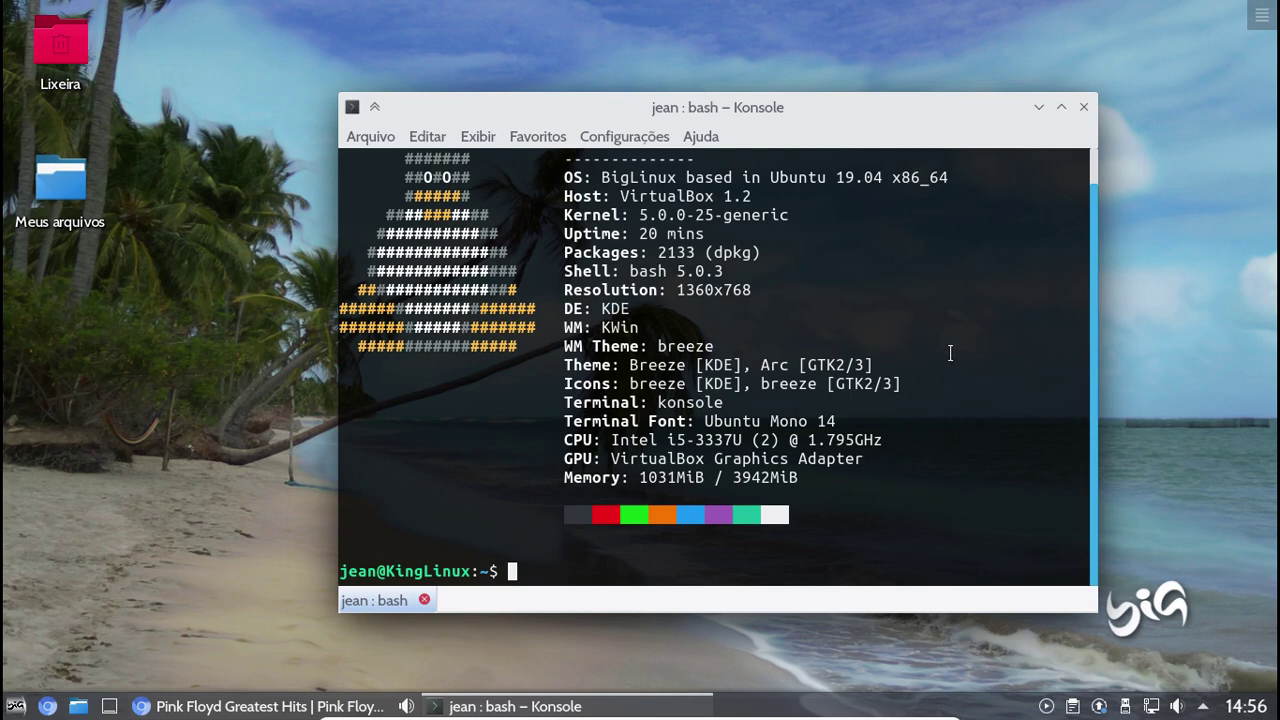
{"action": "scroll", "coordinate": [993, 392], "scroll_direction": "up", "scroll_amount": 1}
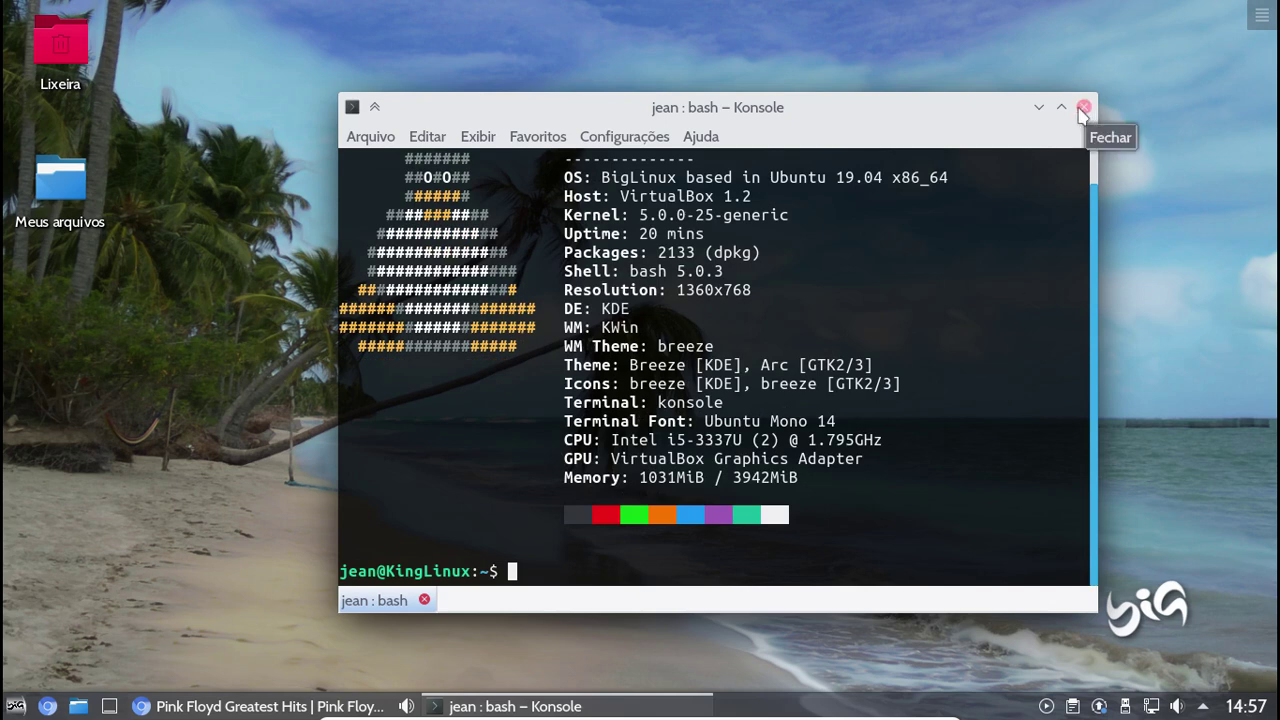
Run free -h for the memory report, then top to list running processes
{"action": "type", "text": "free -h"}
{"action": "key", "text": "Return"}
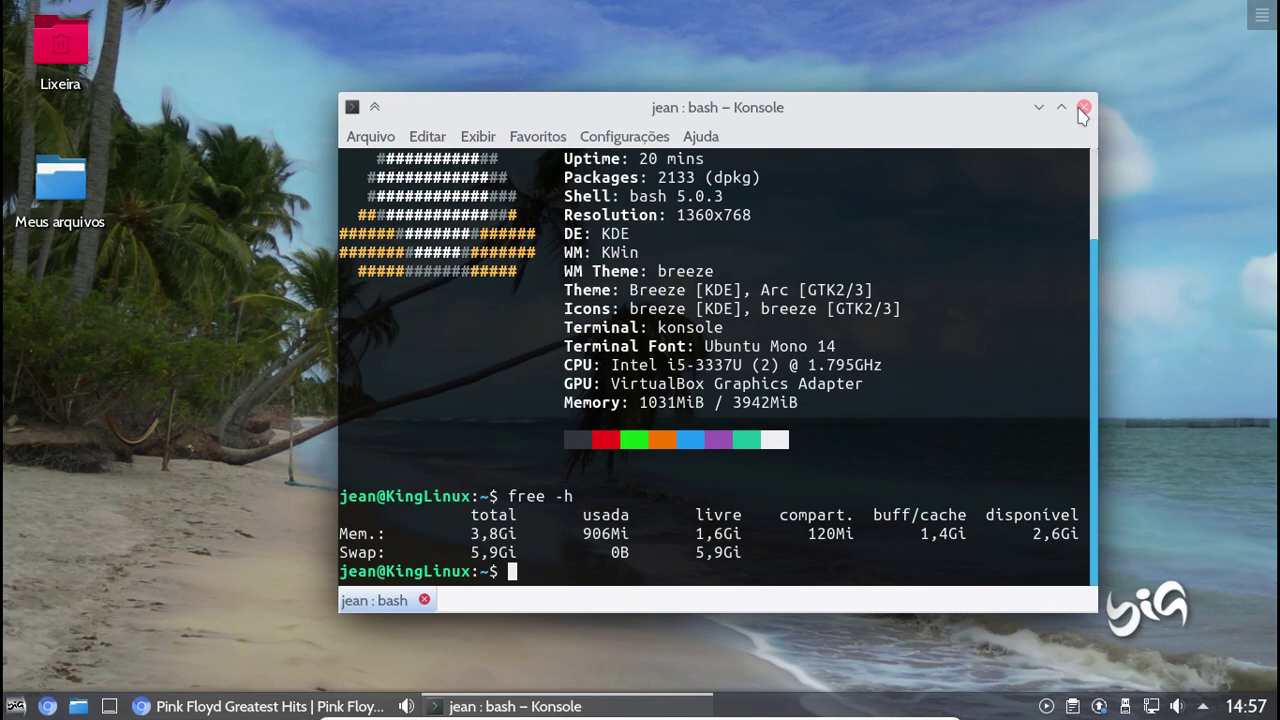
{"action": "type", "text": "top"}
{"action": "key", "text": "Return"}
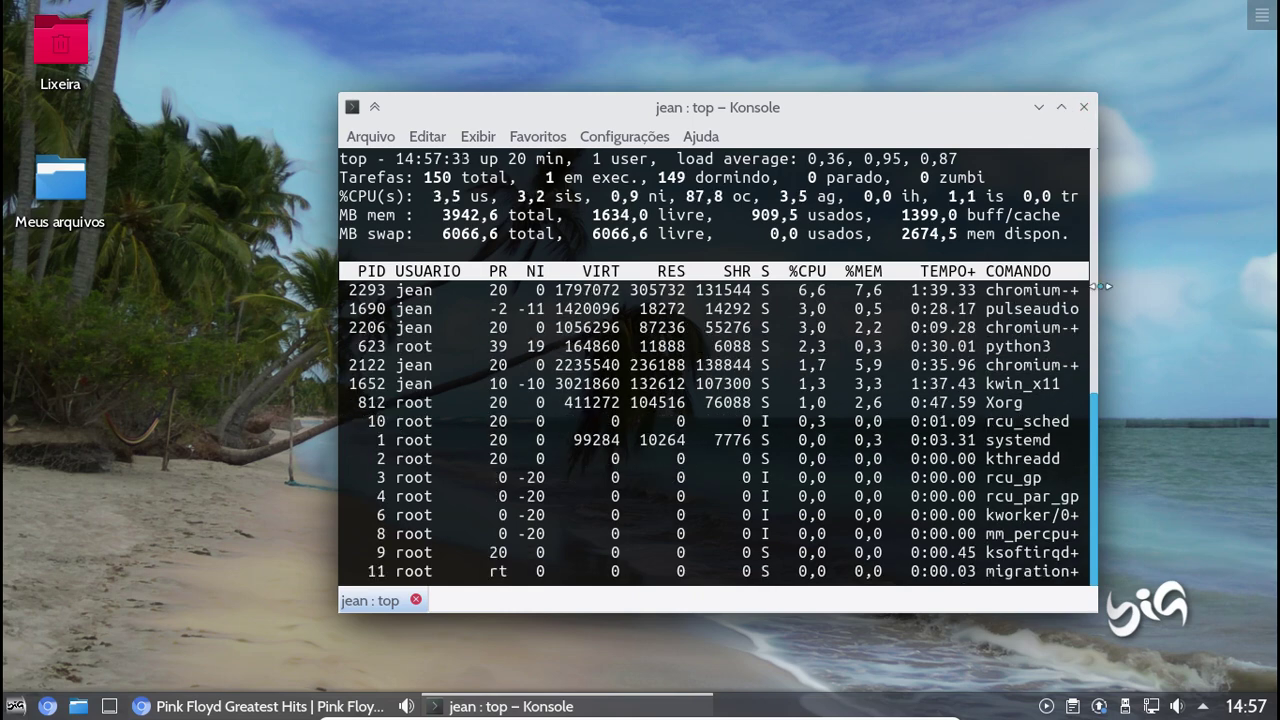
Widen the Konsole window, then close it while top runs, confirming with Fechar janela
{"action": "left_click_drag", "start_coordinate": [1097, 287], "coordinate": [1180, 295]}
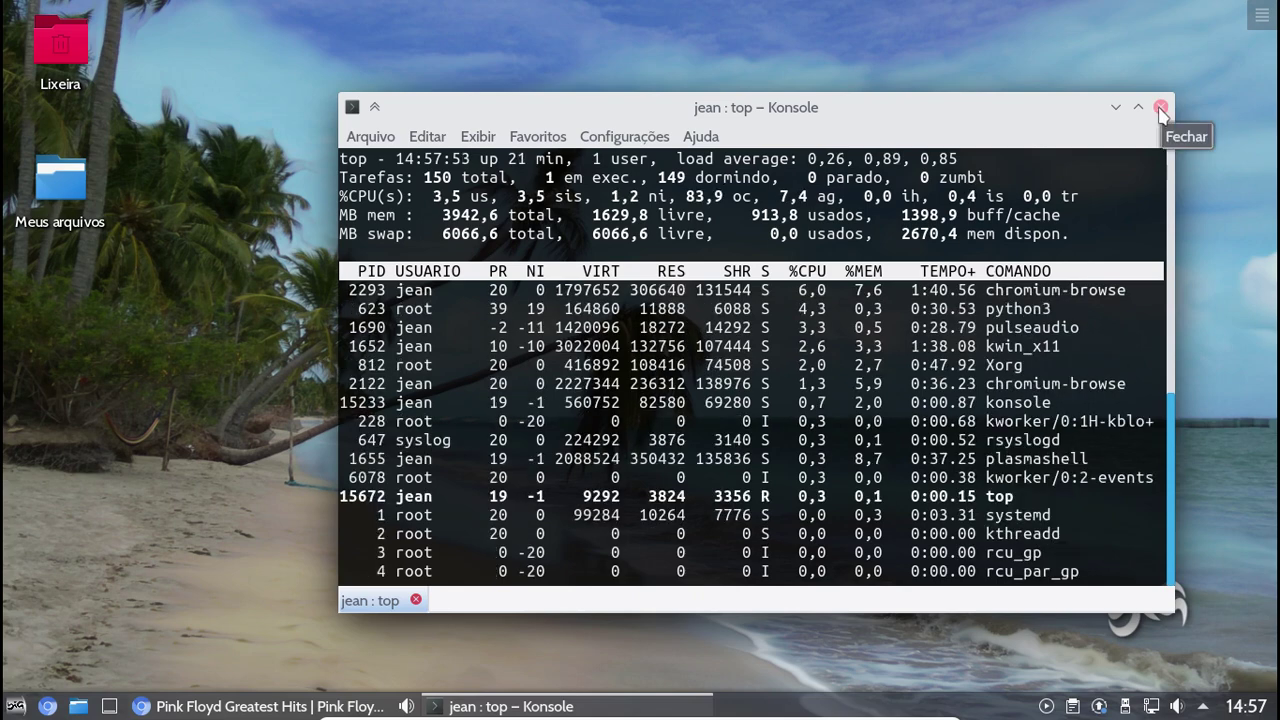
{"action": "left_click", "coordinate": [1160, 107]}
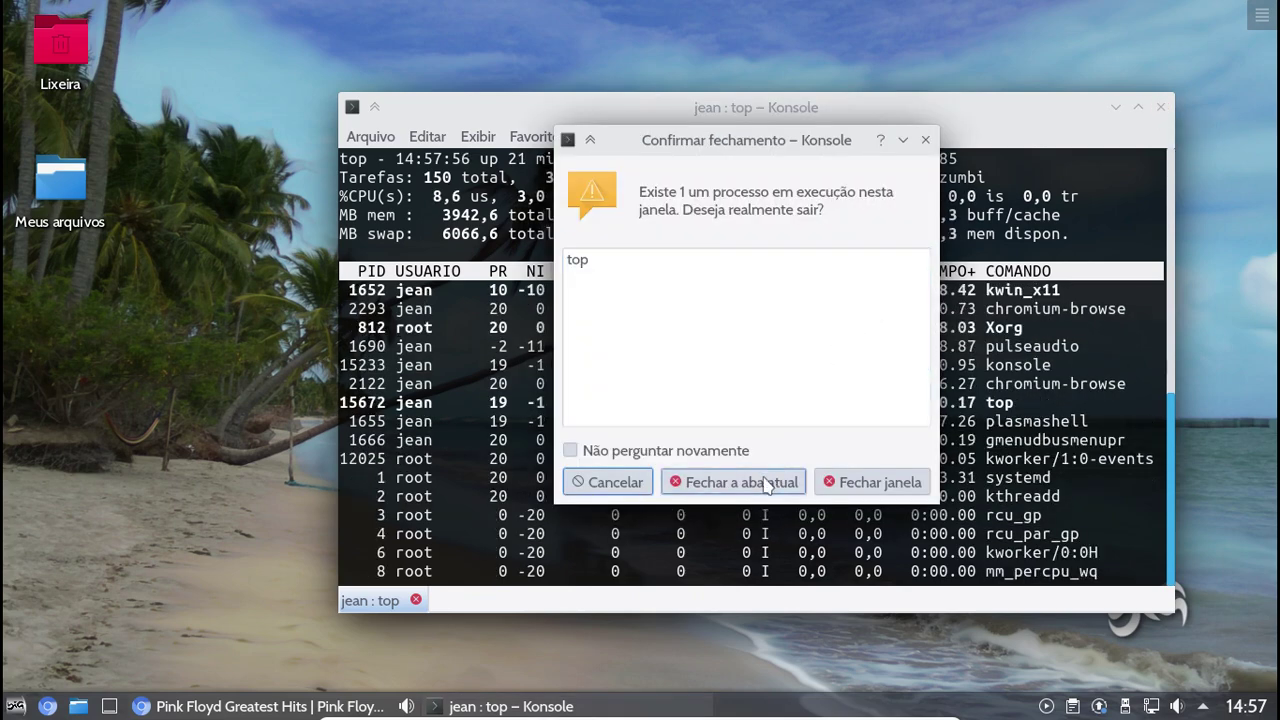
{"action": "left_click", "coordinate": [868, 484]}
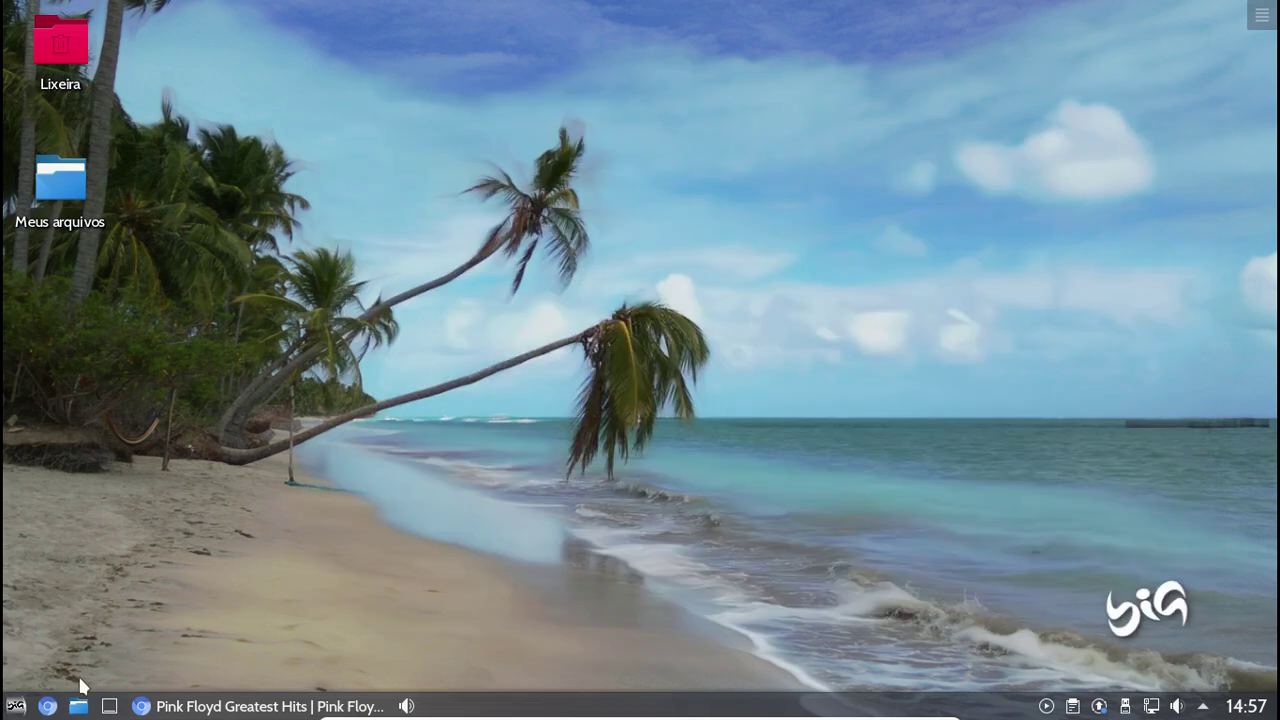
Launch LibreOffice Writer via Escritório > Editar textos com Writer in the application launcher
{"action": "left_click", "coordinate": [20, 707]}
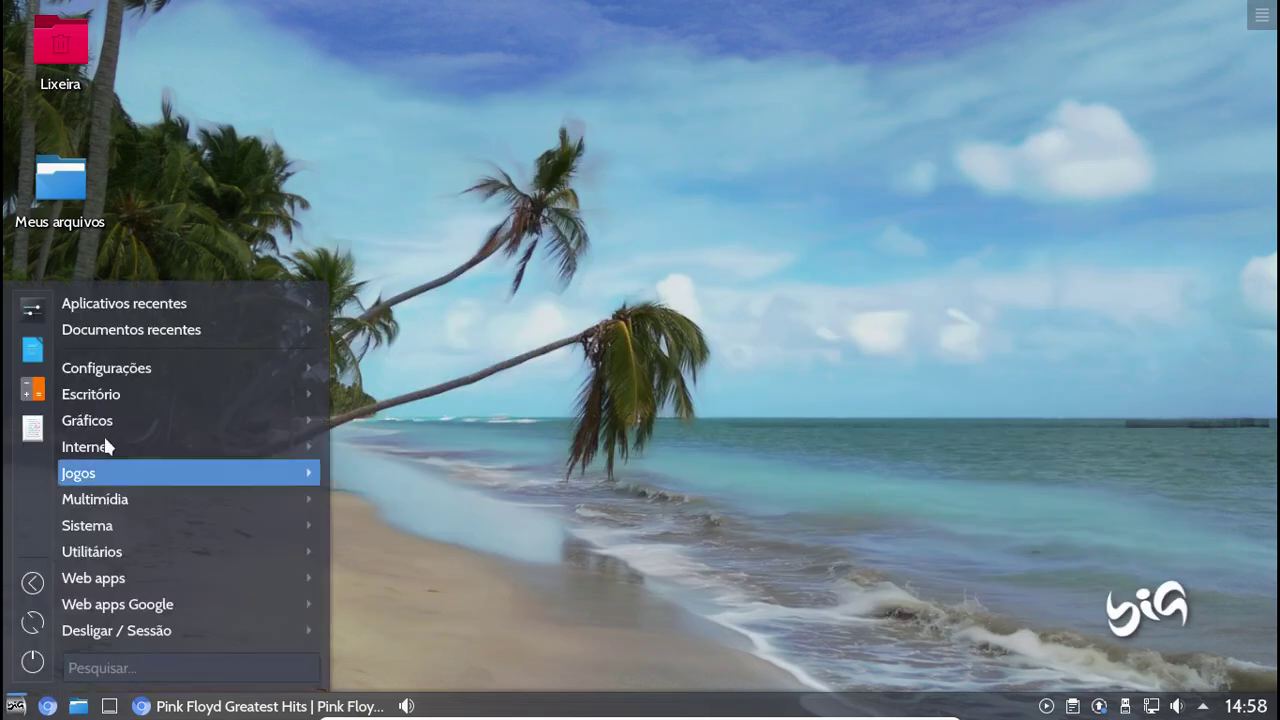
{"action": "mouse_move", "coordinate": [177, 394]}
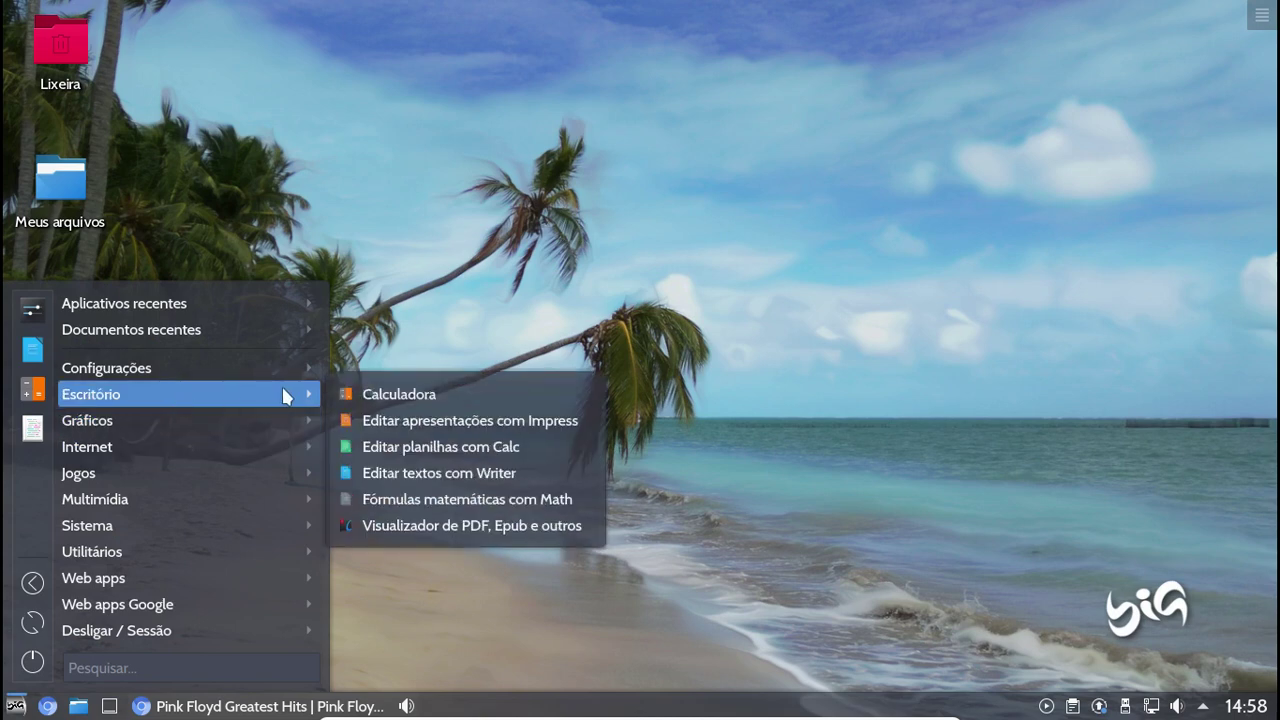
{"action": "left_click", "coordinate": [431, 474]}
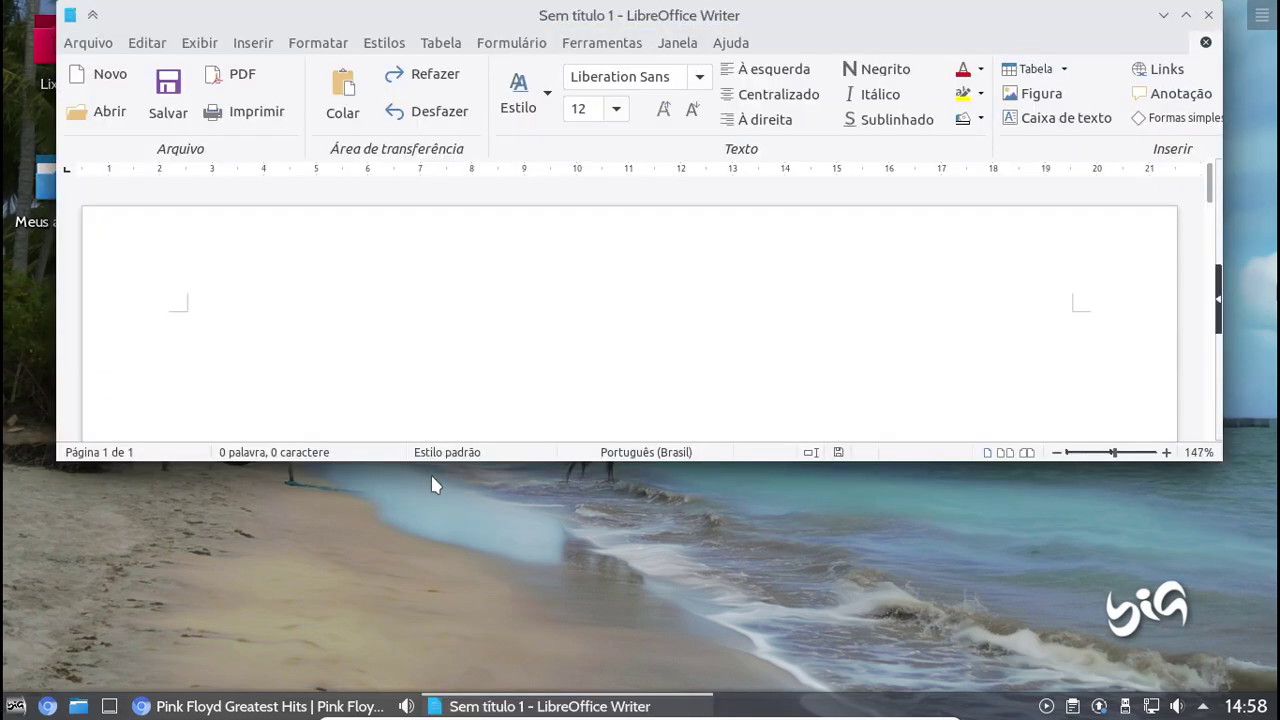
Maximize Writer and type 'Excelente atualização do BigLinux', 'Está cheio de novidades !', 'Vale a pena conferir' on separate lines
{"action": "left_click", "coordinate": [1186, 15]}
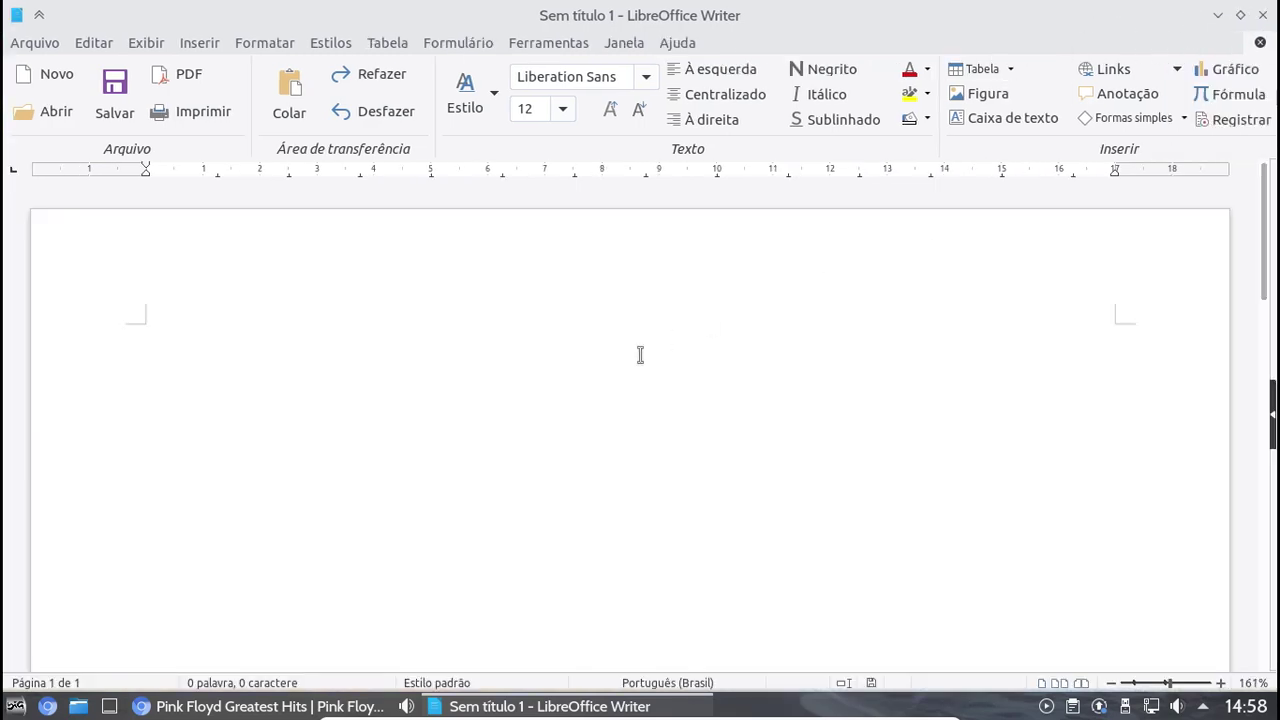
{"action": "type", "text": "Exclent"}
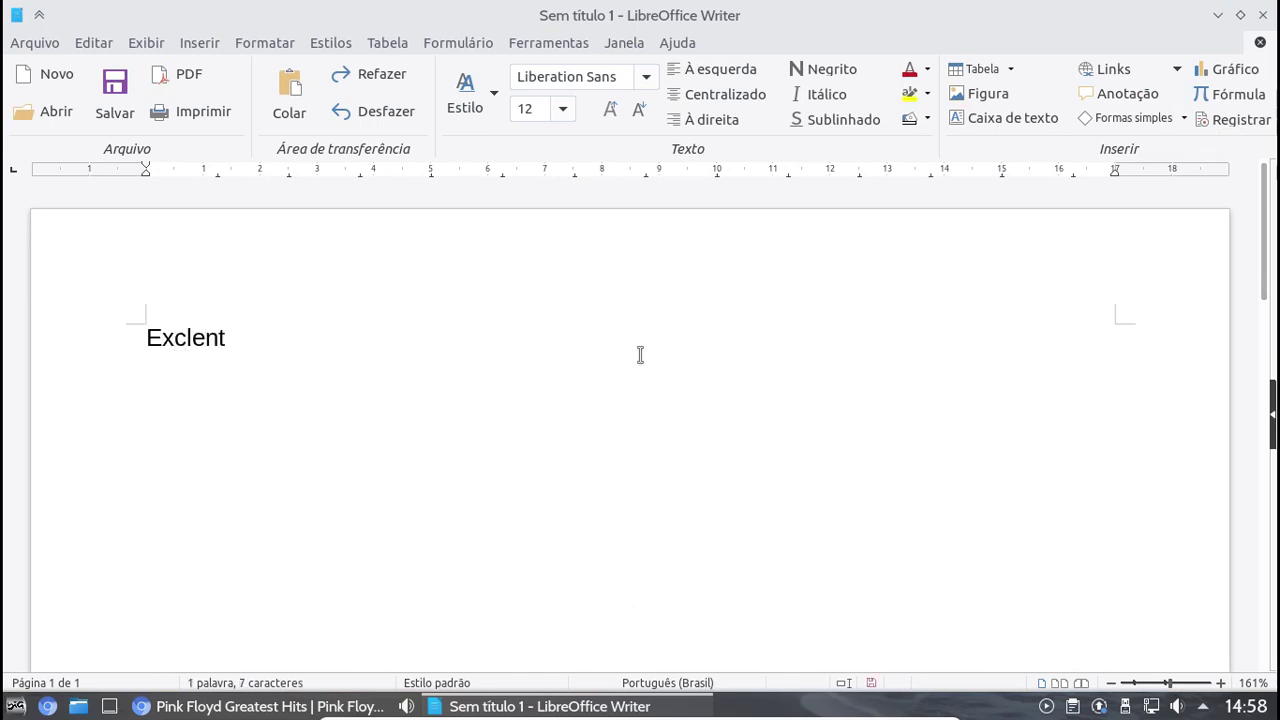
{"action": "key", "text": "BackSpace"}
{"action": "key", "text": "BackSpace"}
{"action": "key", "text": "BackSpace"}
{"action": "key", "text": "BackSpace"}
{"action": "type", "text": "elente a"}
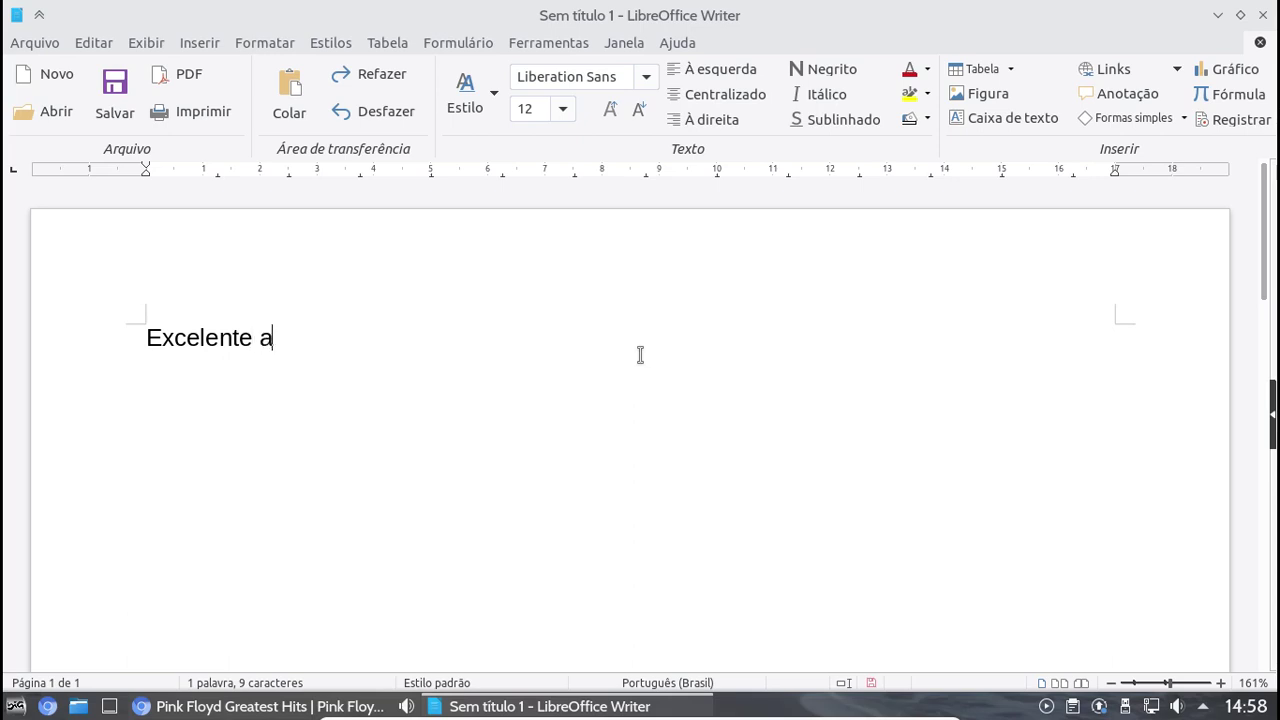
{"action": "type", "text": "tualização do "}
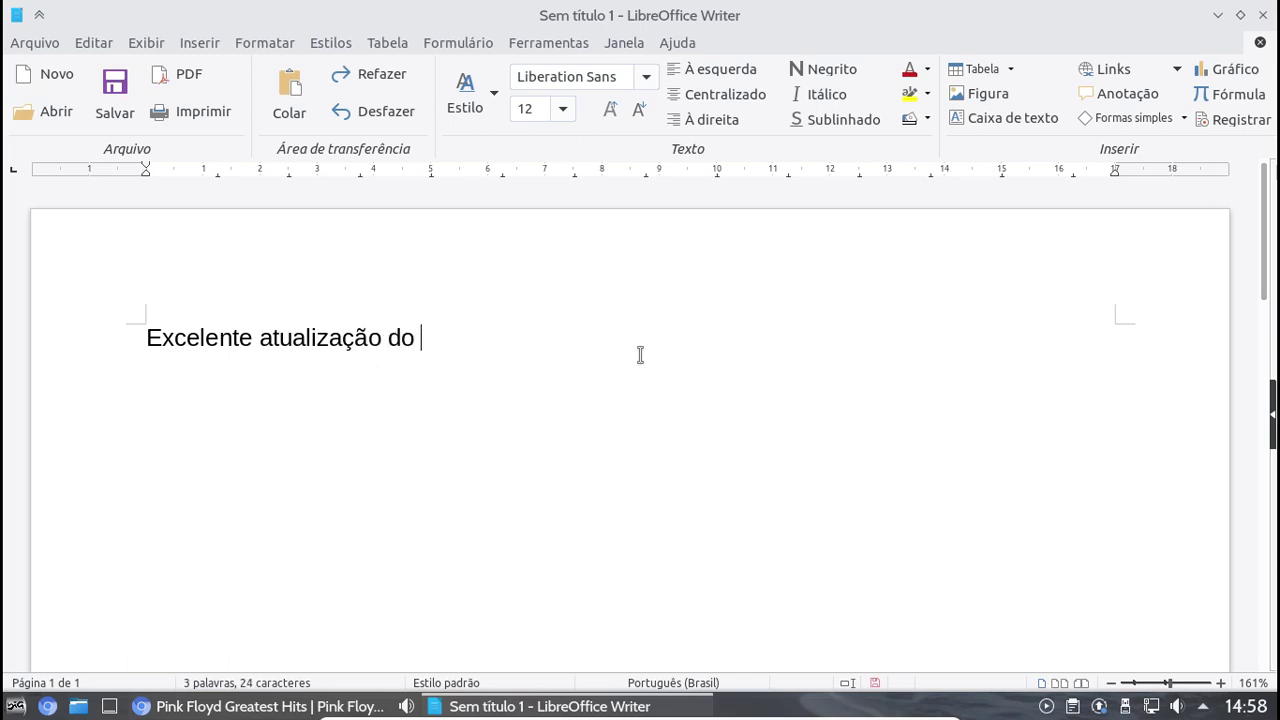
{"action": "type", "text": "BigLinux"}
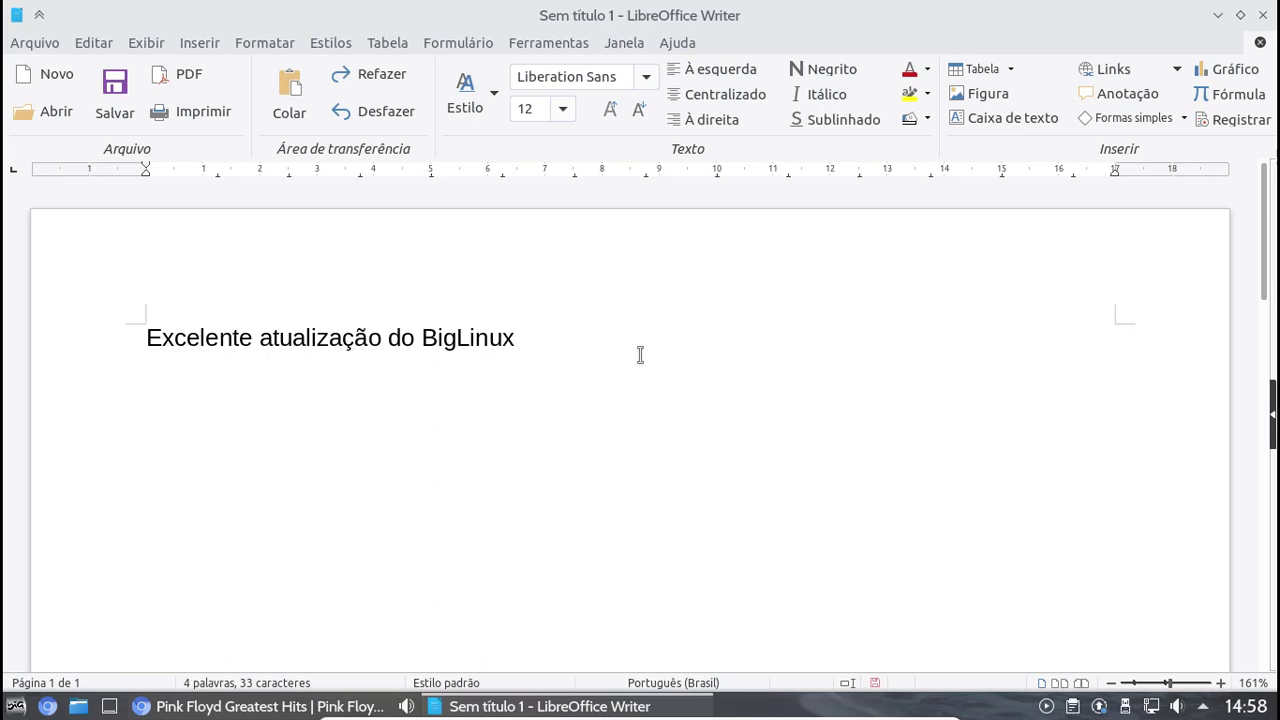
{"action": "key", "text": "Return"}
{"action": "type", "text": "Está ch"}
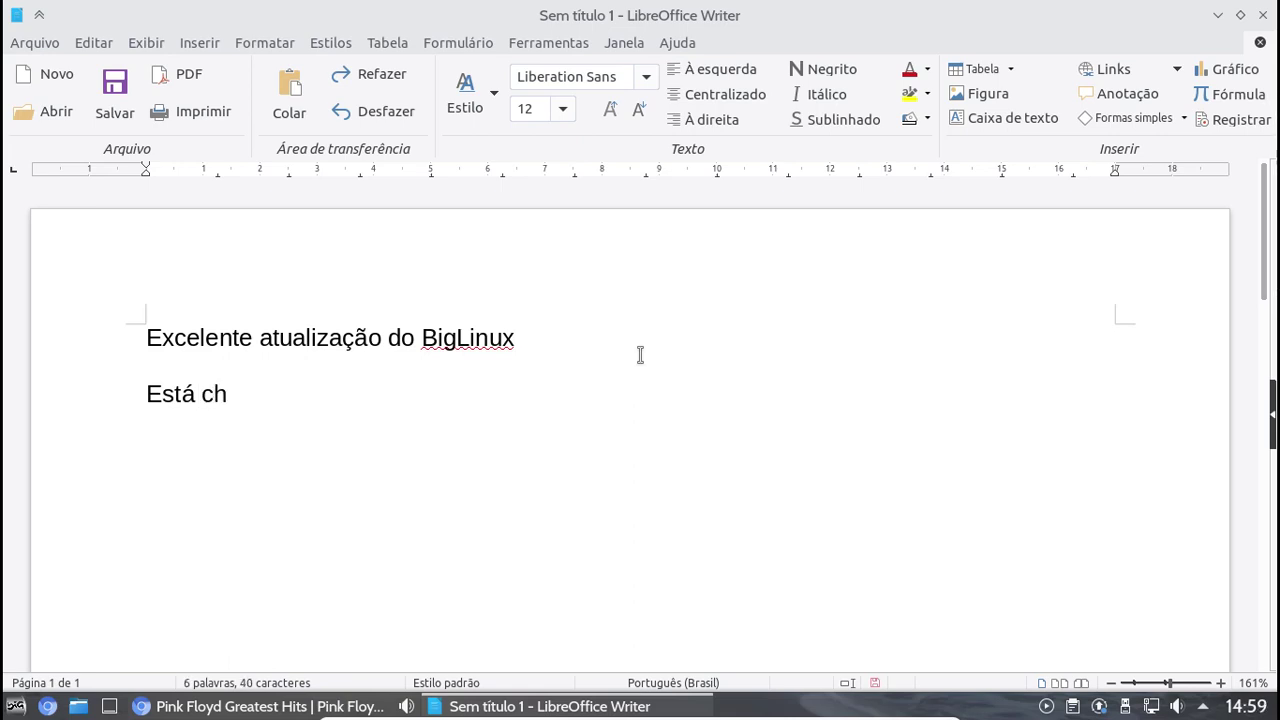
{"action": "type", "text": "eio de nov"}
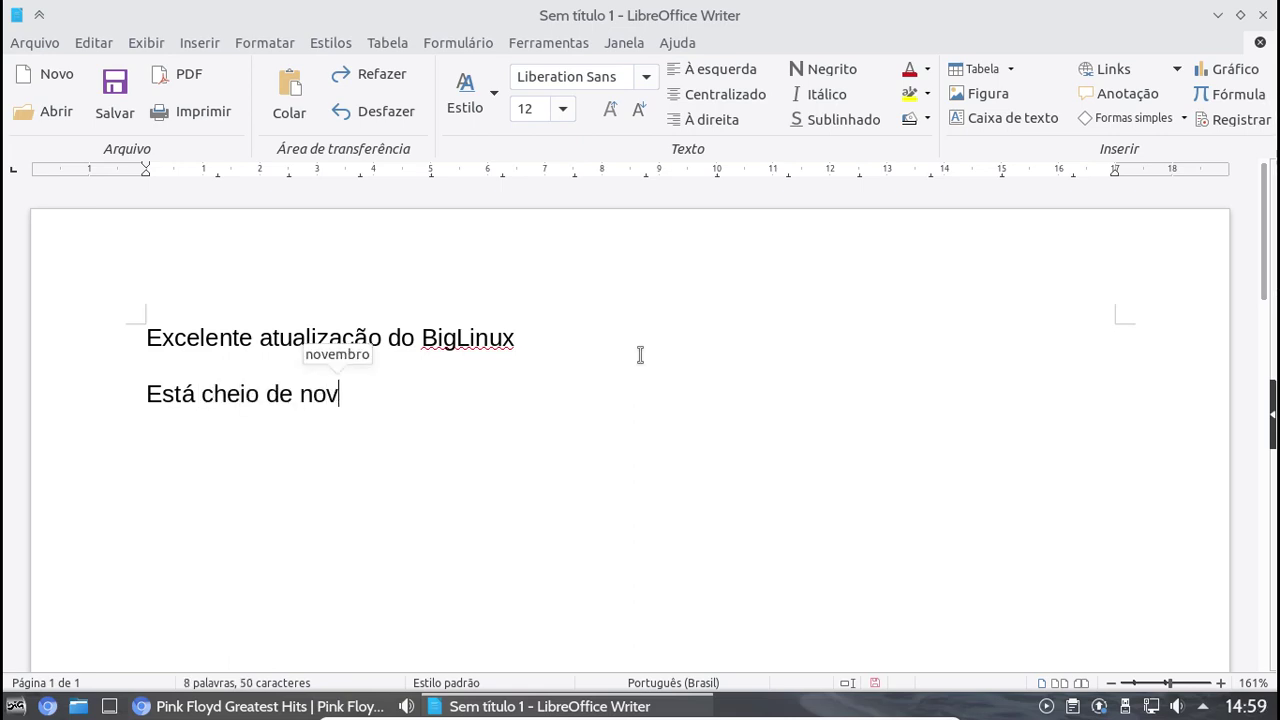
{"action": "type", "text": "id"}
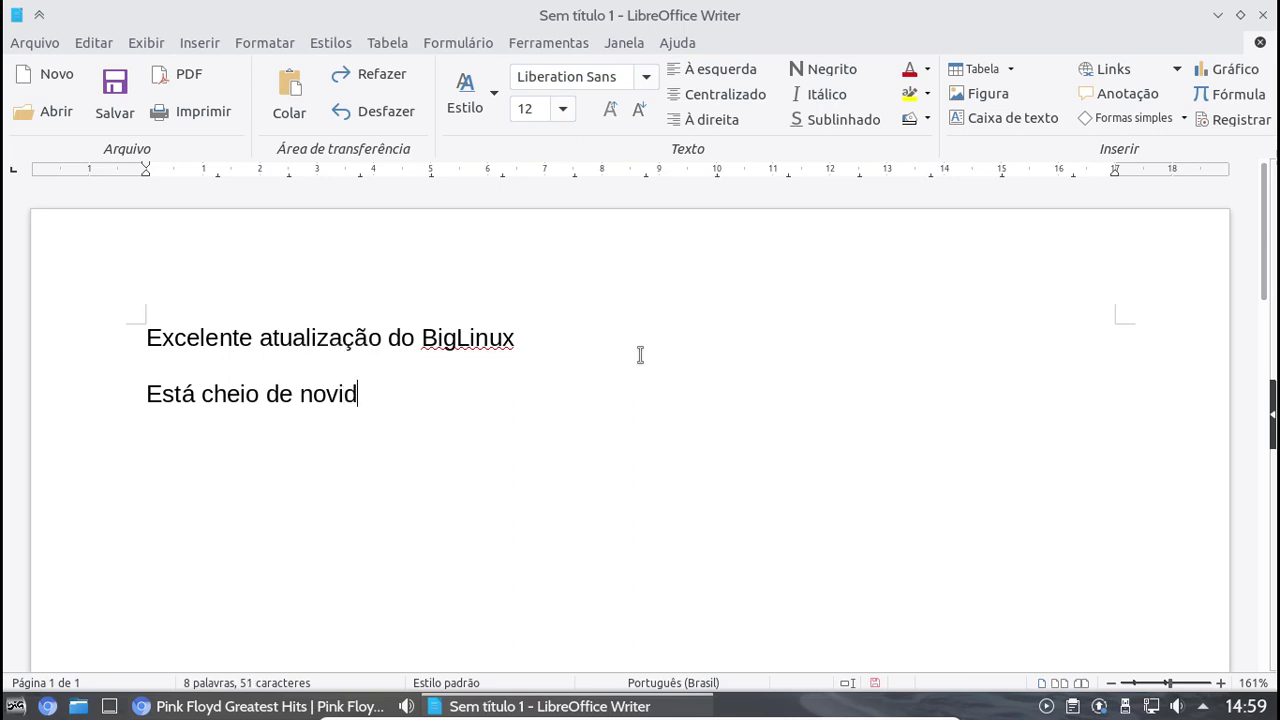
{"action": "type", "text": "ades  !"}
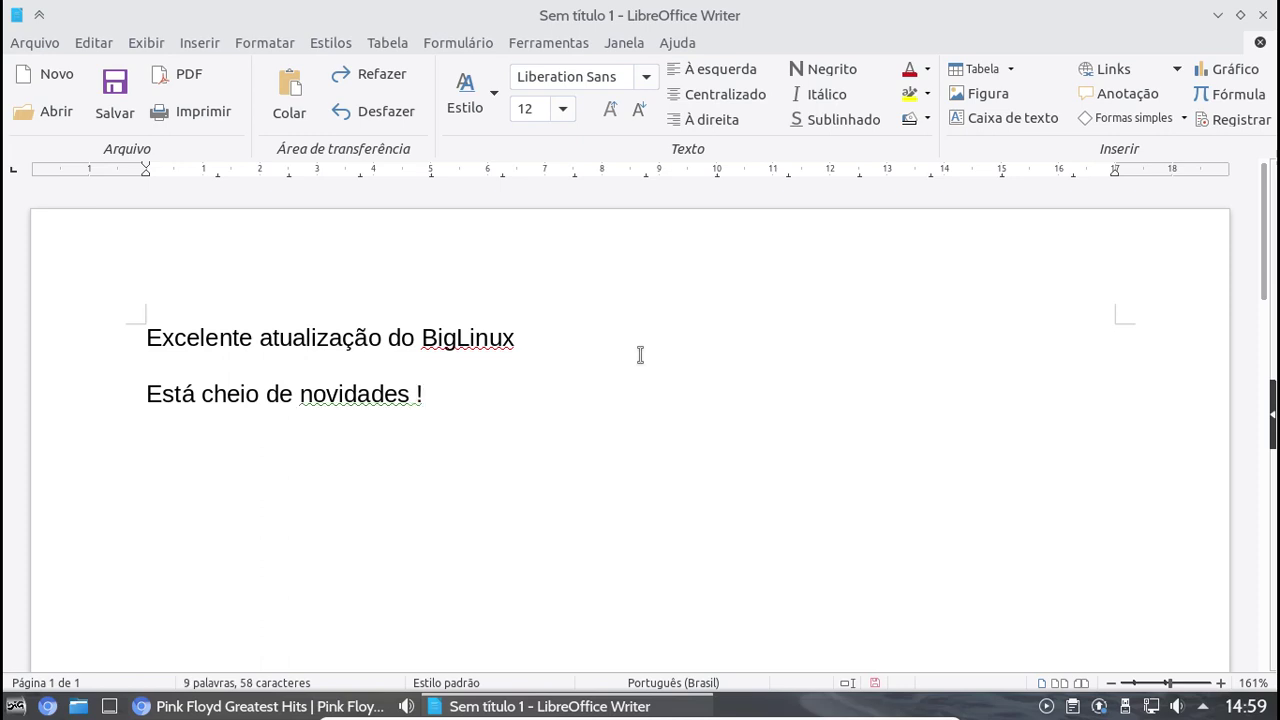
{"action": "key", "text": "Return"}
{"action": "key", "text": "Return"}
{"action": "type", "text": "Vale "}
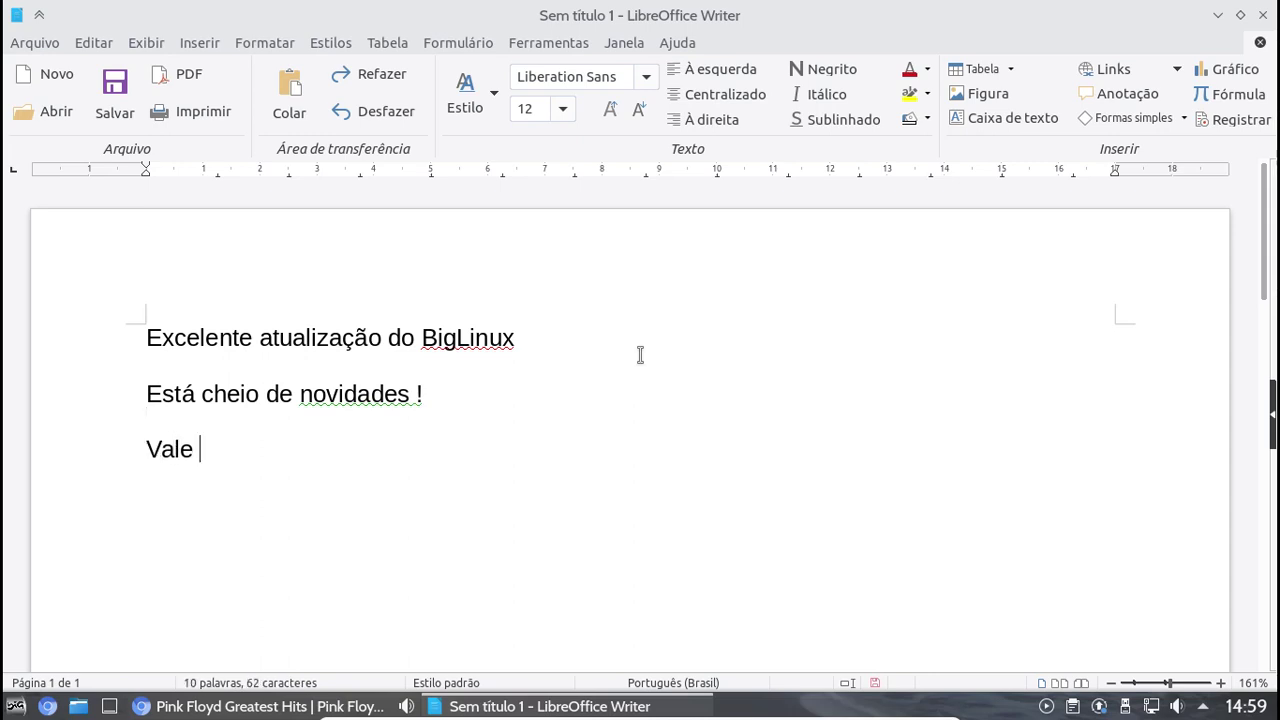
{"action": "type", "text": "a pena"}
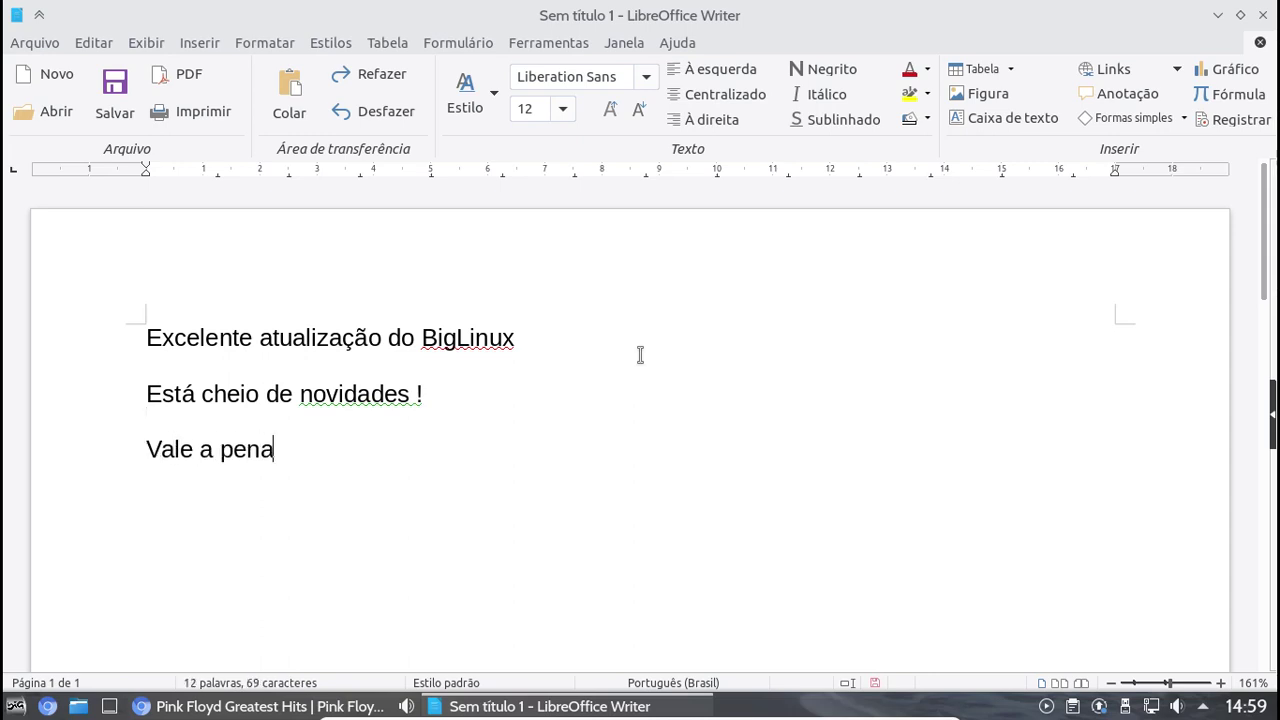
{"action": "type", "text": " conferir"}
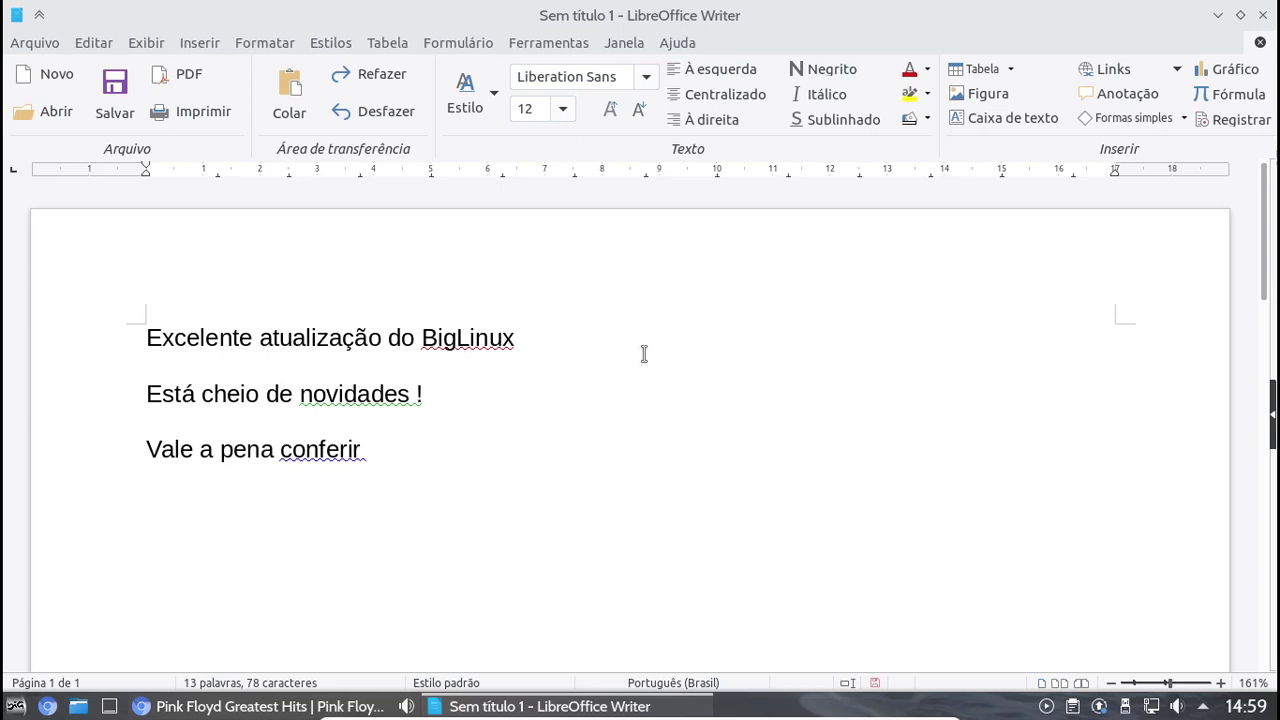
{"action": "left_click", "coordinate": [681, 45]}
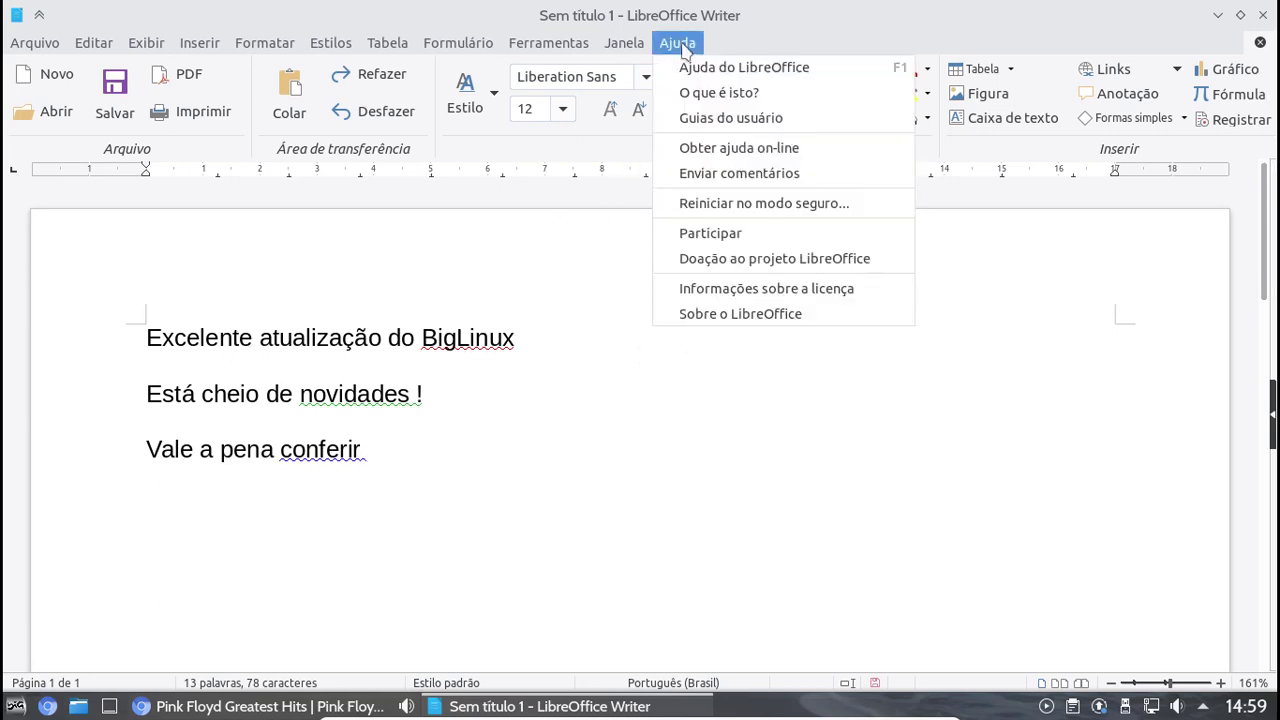
{"action": "left_click", "coordinate": [768, 314]}
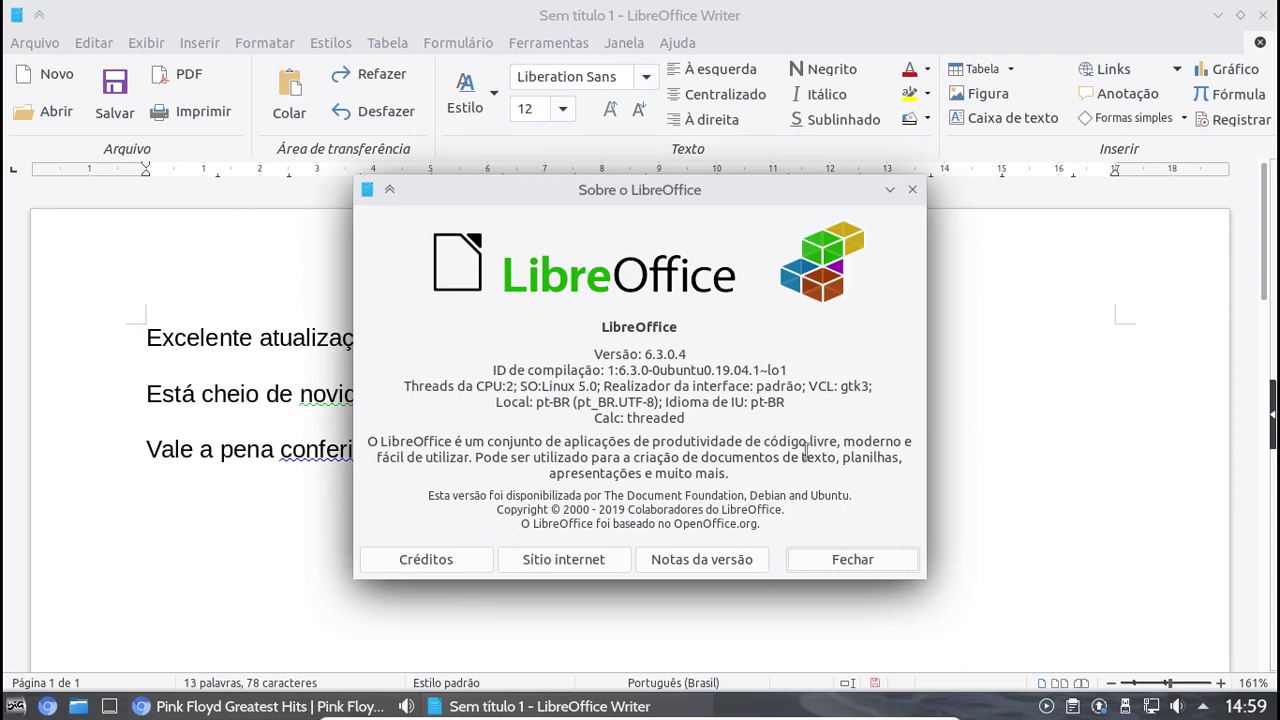
{"action": "left_click", "coordinate": [856, 562]}
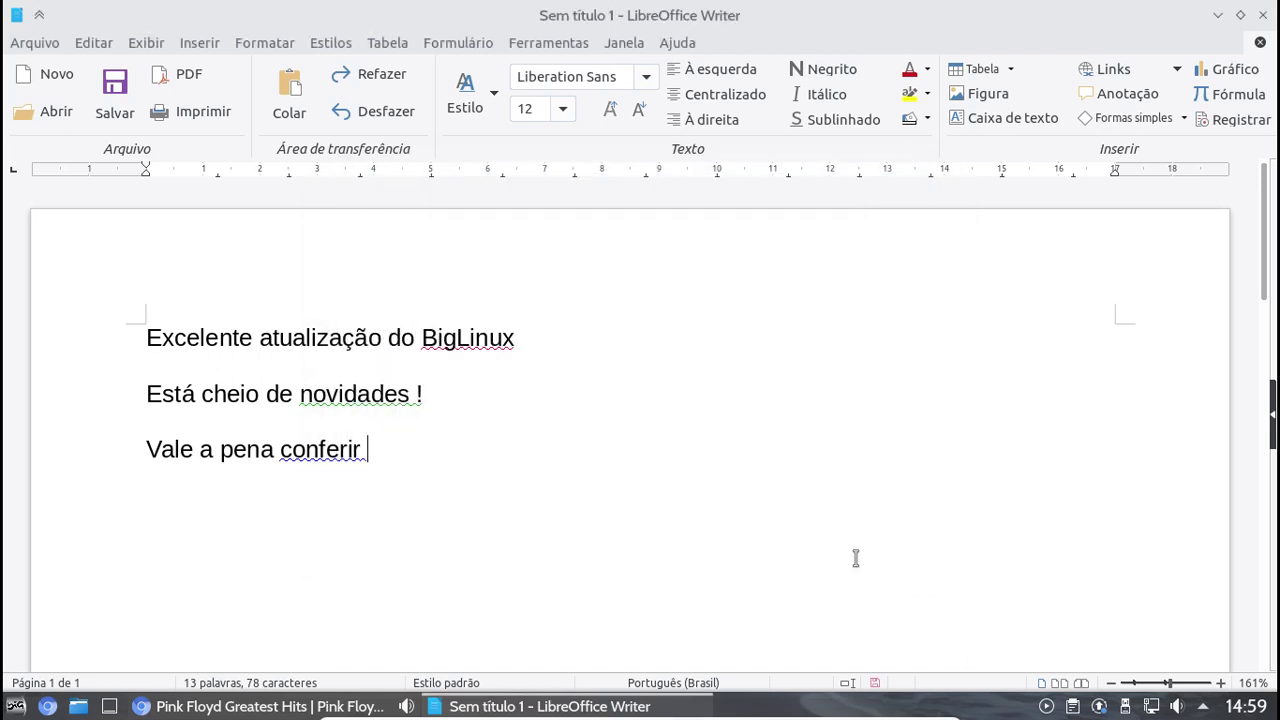
Replace the three lines with 'Segundo informações, o Big Linux terá em breve sua versão baseada no Ubuntu LTS 20,04…'
{"action": "left_click_drag", "start_coordinate": [434, 463], "coordinate": [138, 325]}
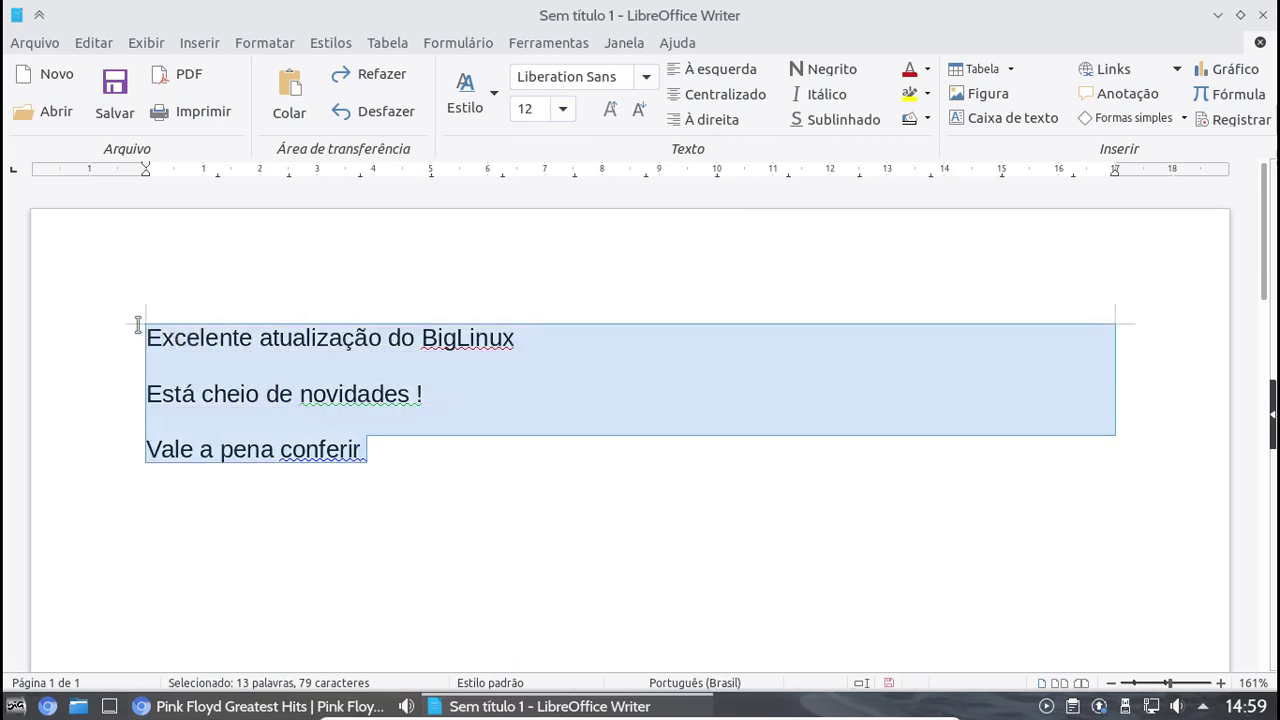
{"action": "type", "text": "Segun"}
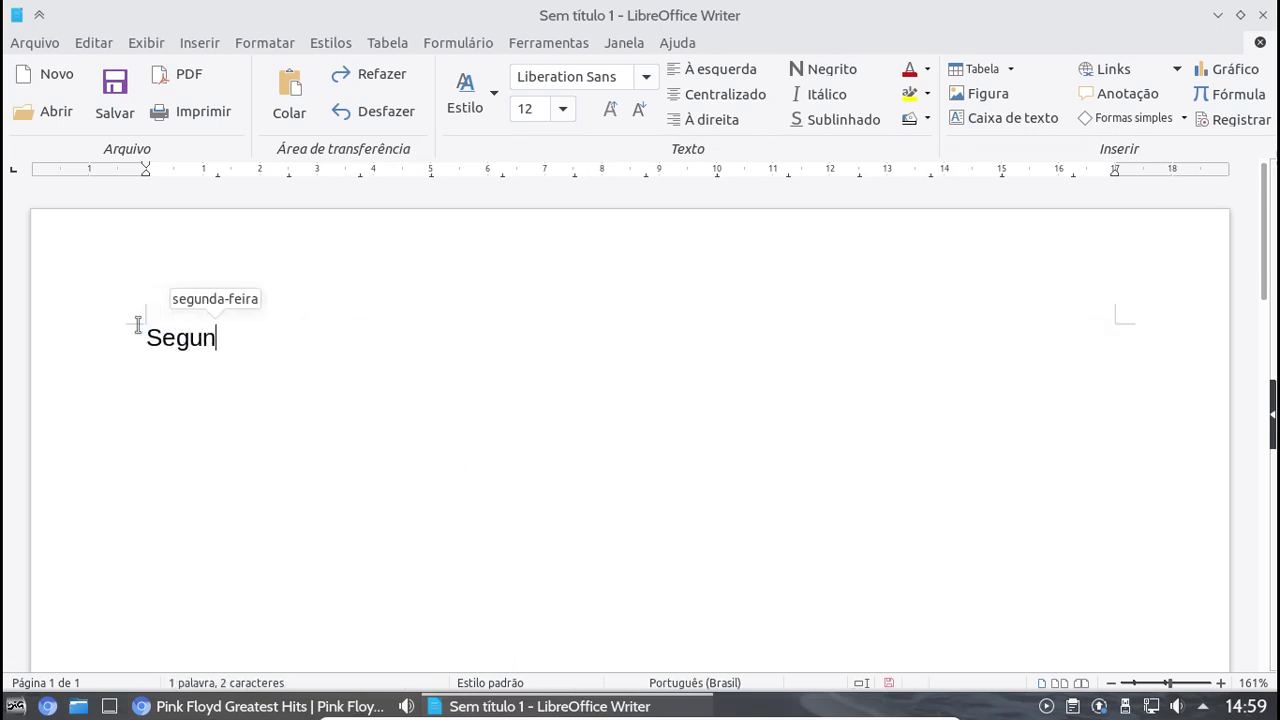
{"action": "type", "text": "do infor"}
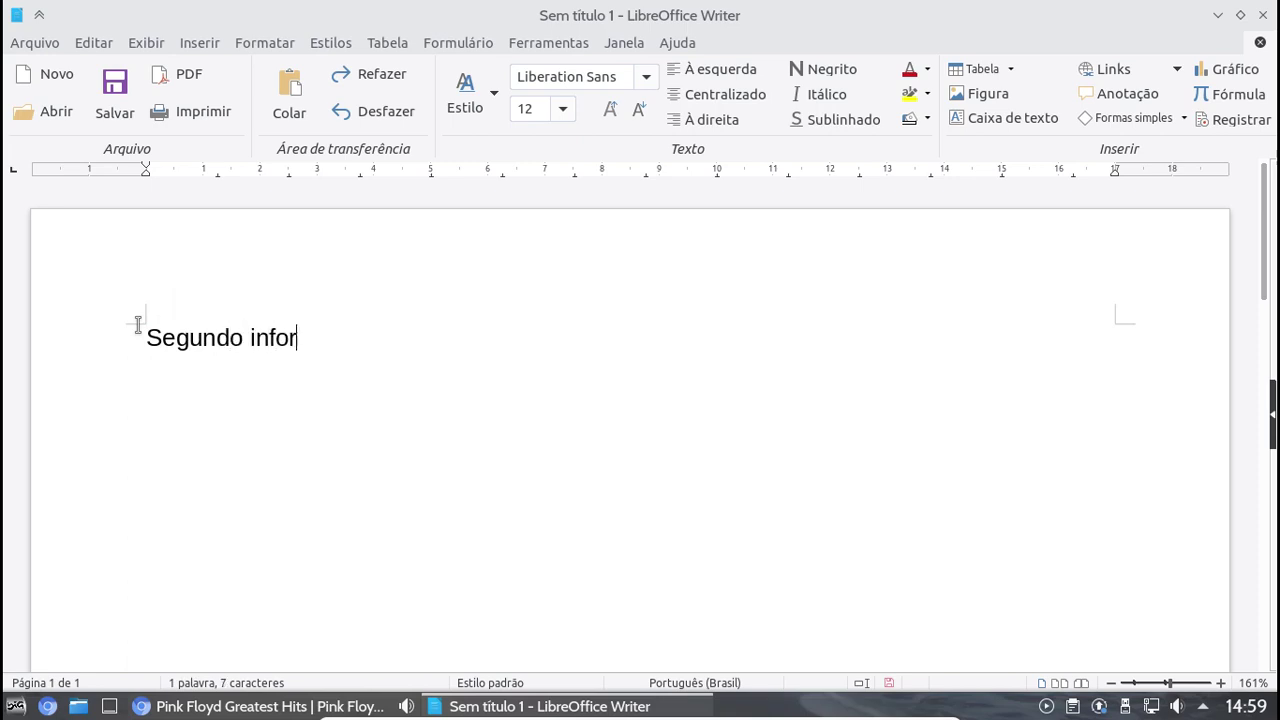
{"action": "type", "text": "maões"}
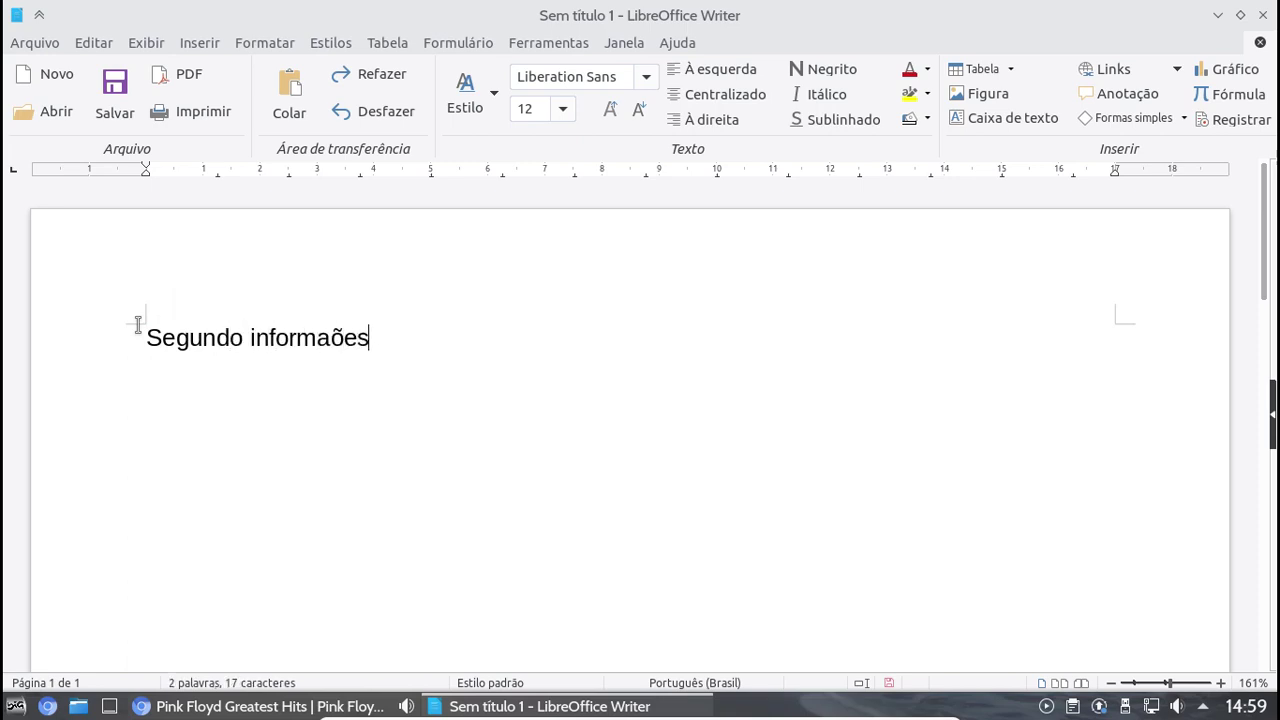
{"action": "key", "text": "BackSpace"}
{"action": "key", "text": "BackSpace"}
{"action": "key", "text": "BackSpace"}
{"action": "key", "text": "BackSpace"}
{"action": "type", "text": "ç"}
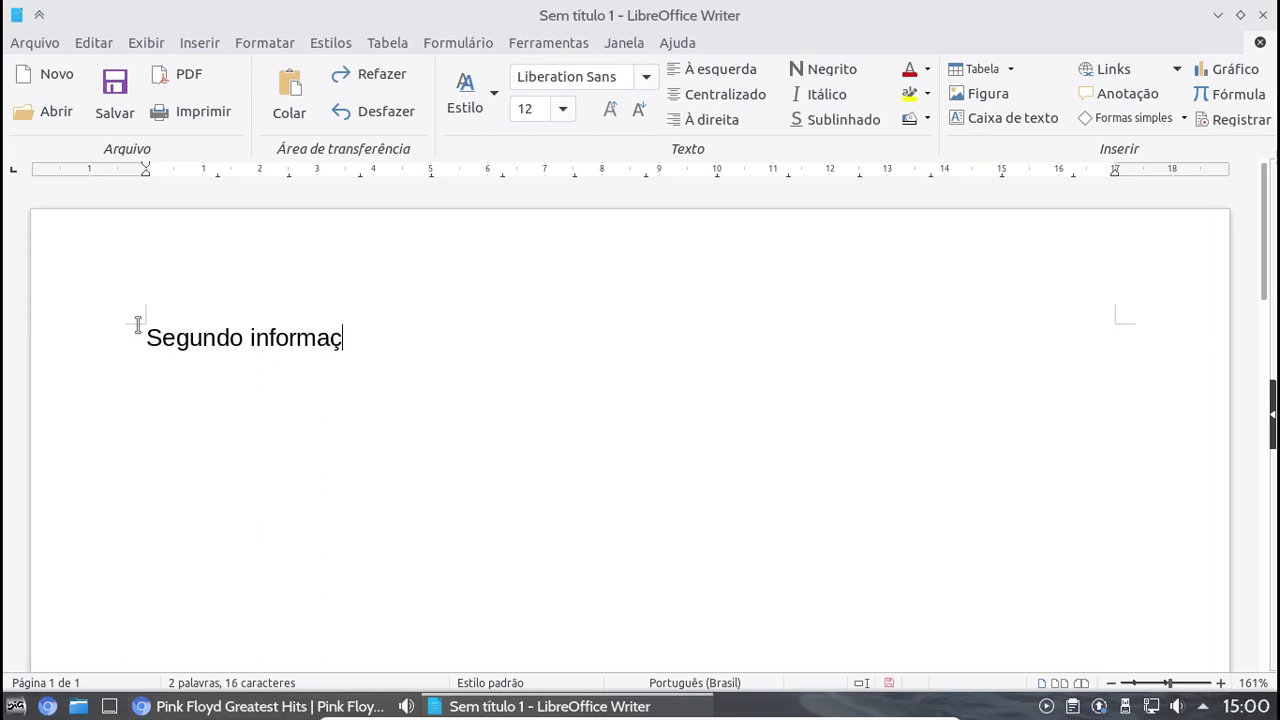
{"action": "type", "text": "ões, o Big "}
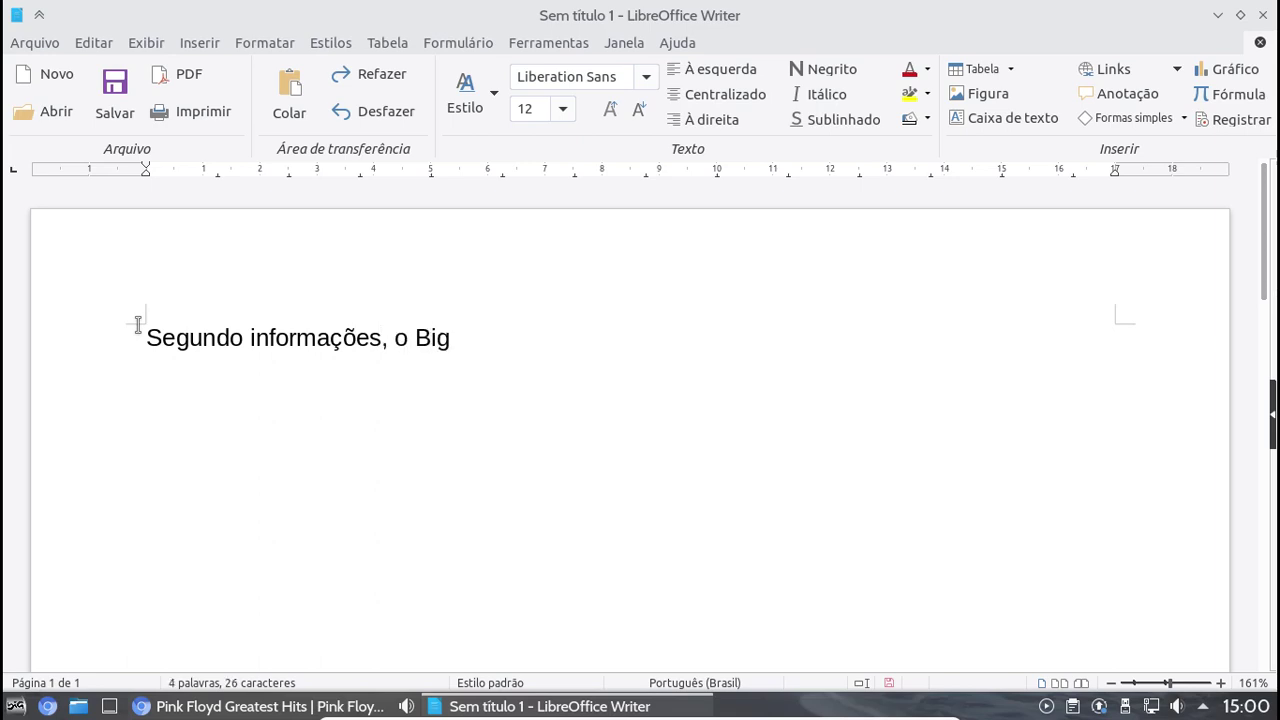
{"action": "type", "text": "Linux "}
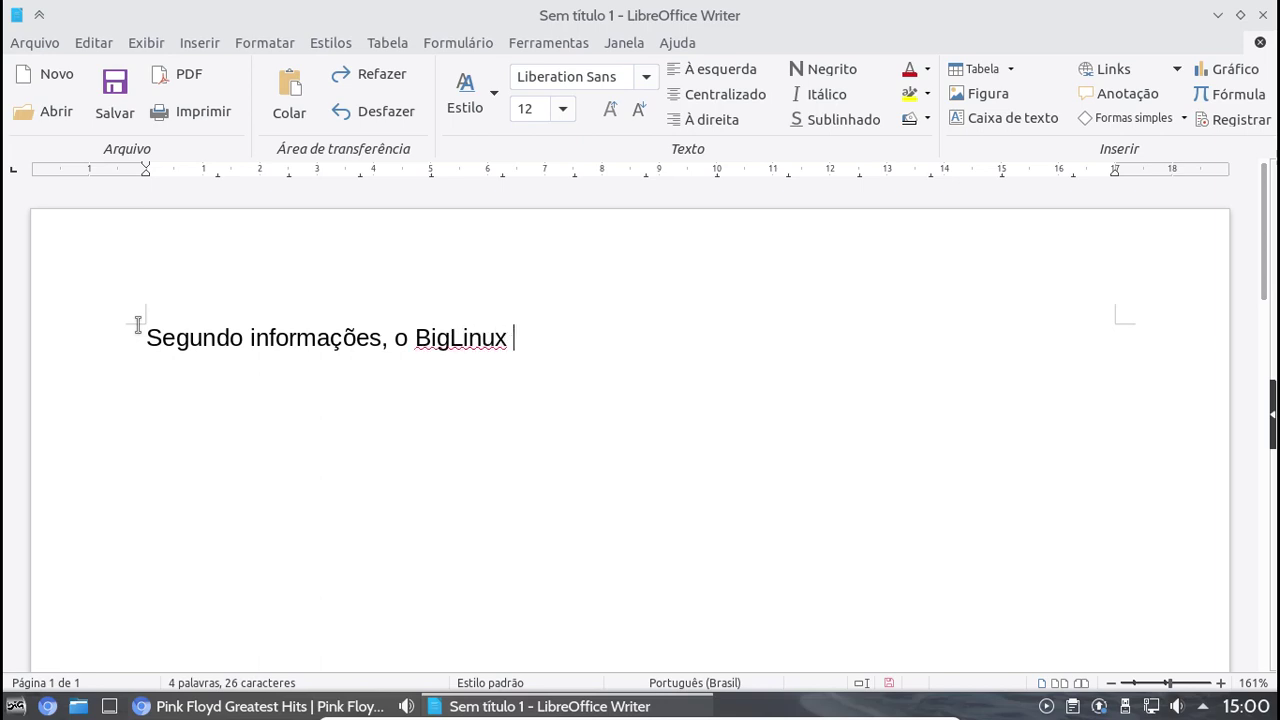
{"action": "type", "text": "ter"}
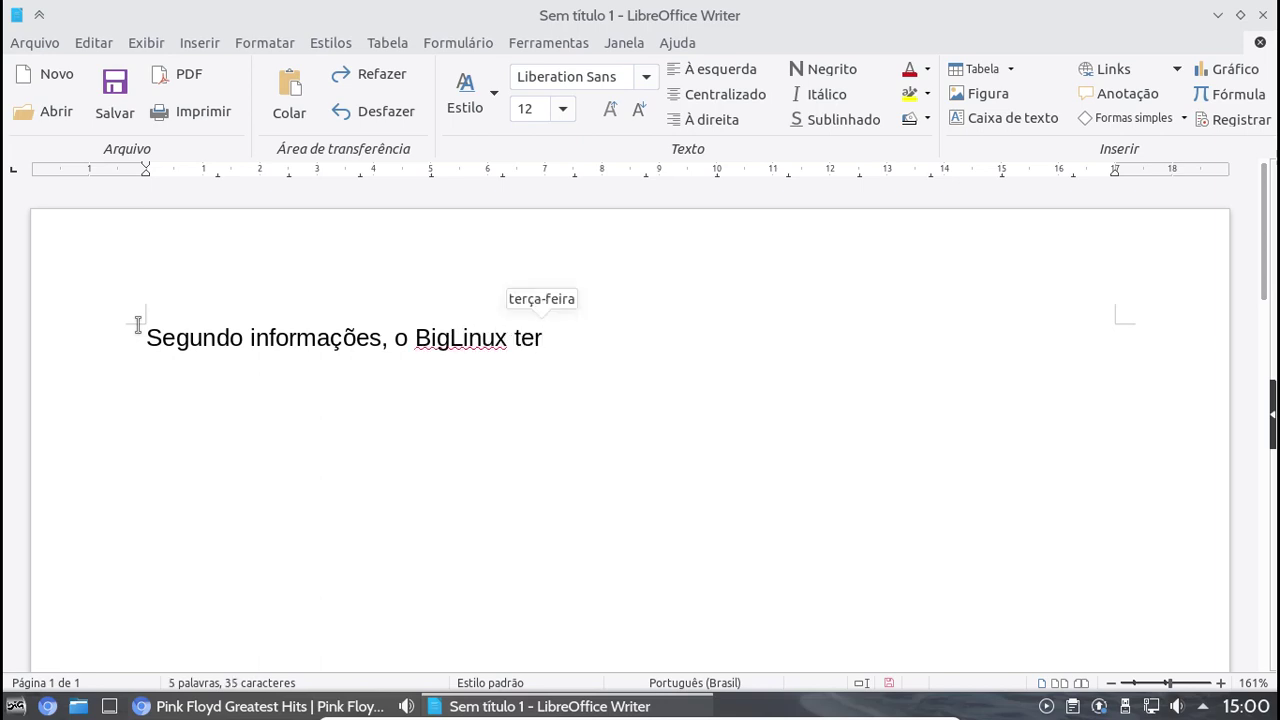
{"action": "type", "text": "á"}
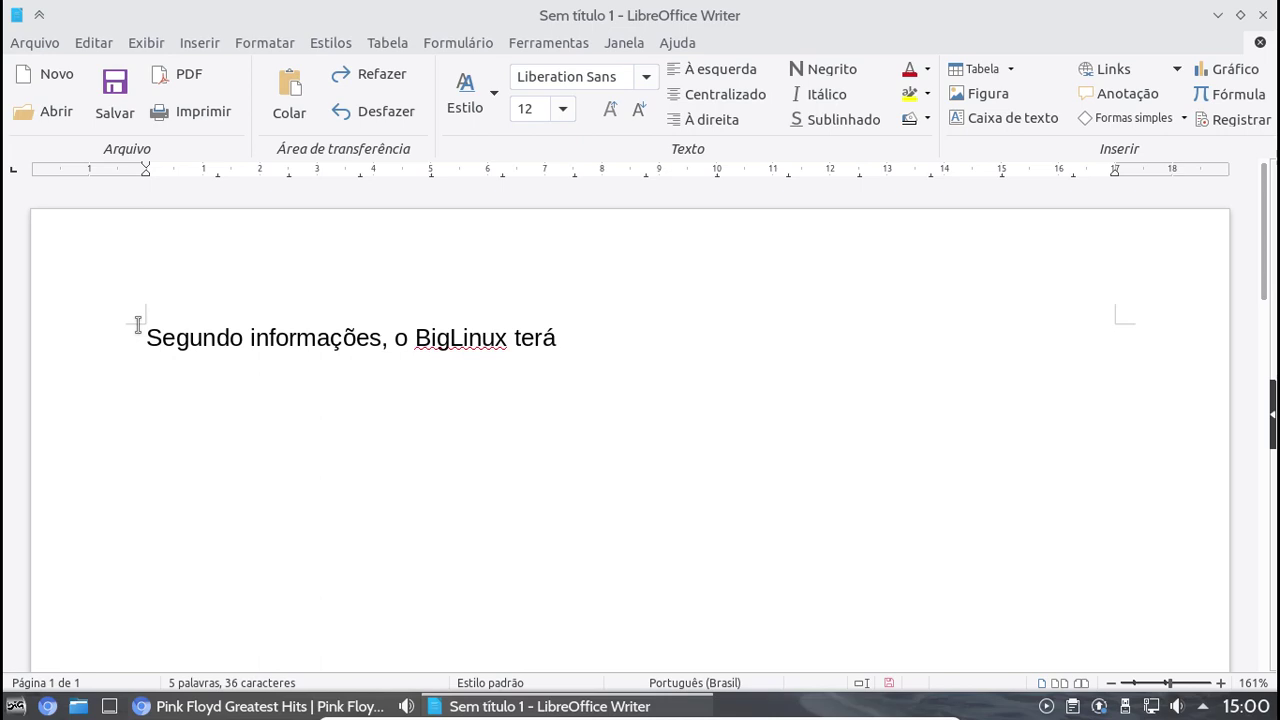
{"action": "type", "text": " em bre"}
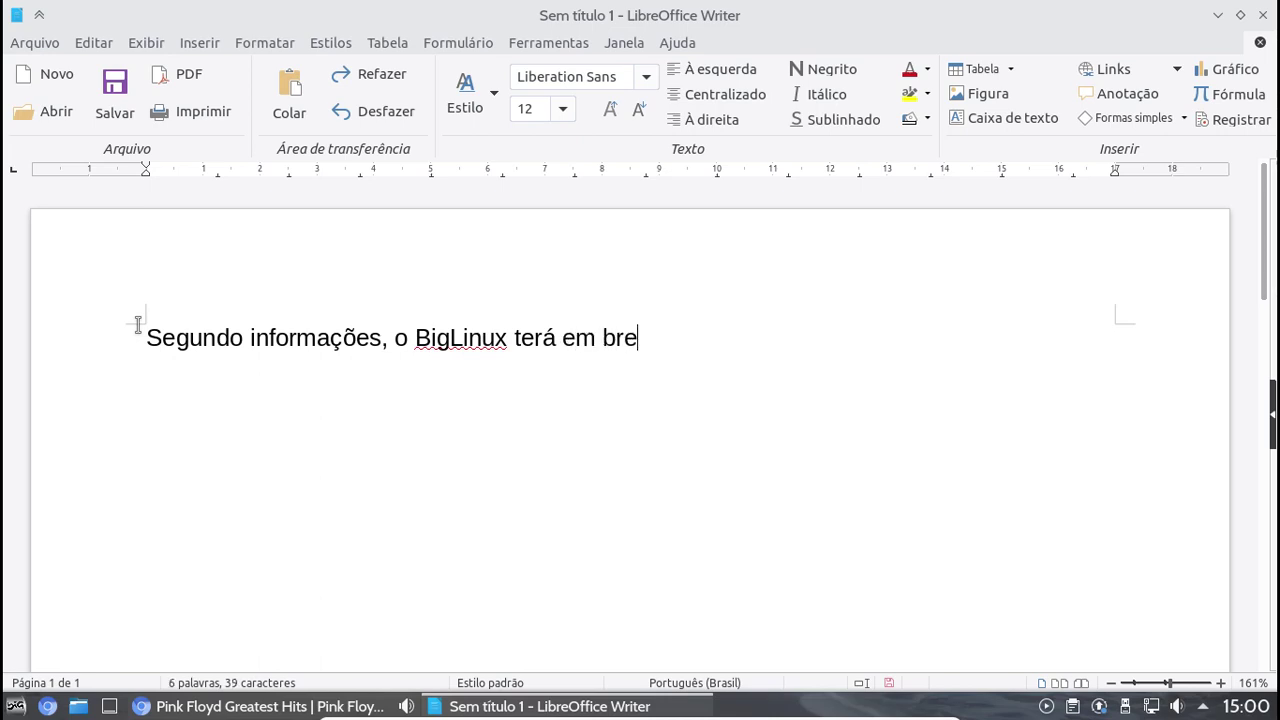
{"action": "type", "text": "ve"}
{"action": "type", "text": "sua"}
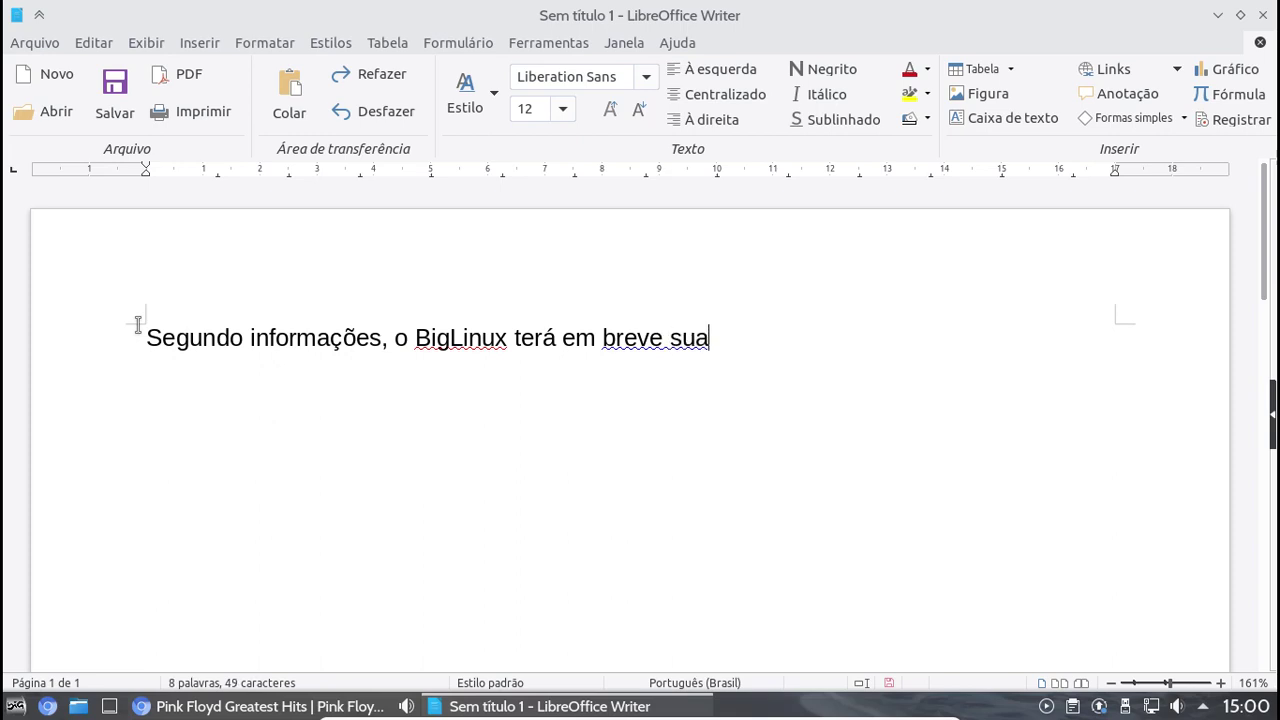
{"action": "type", "text": " versão"}
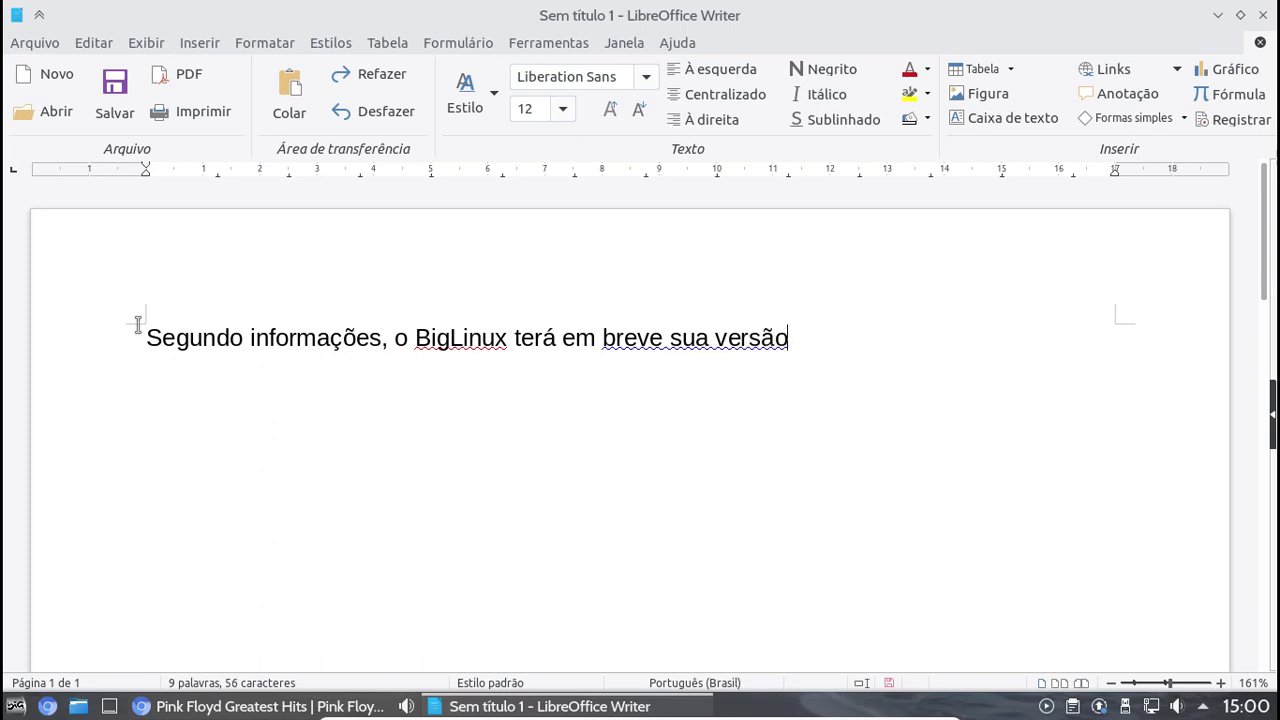
{"action": "type", "text": " baseada"}
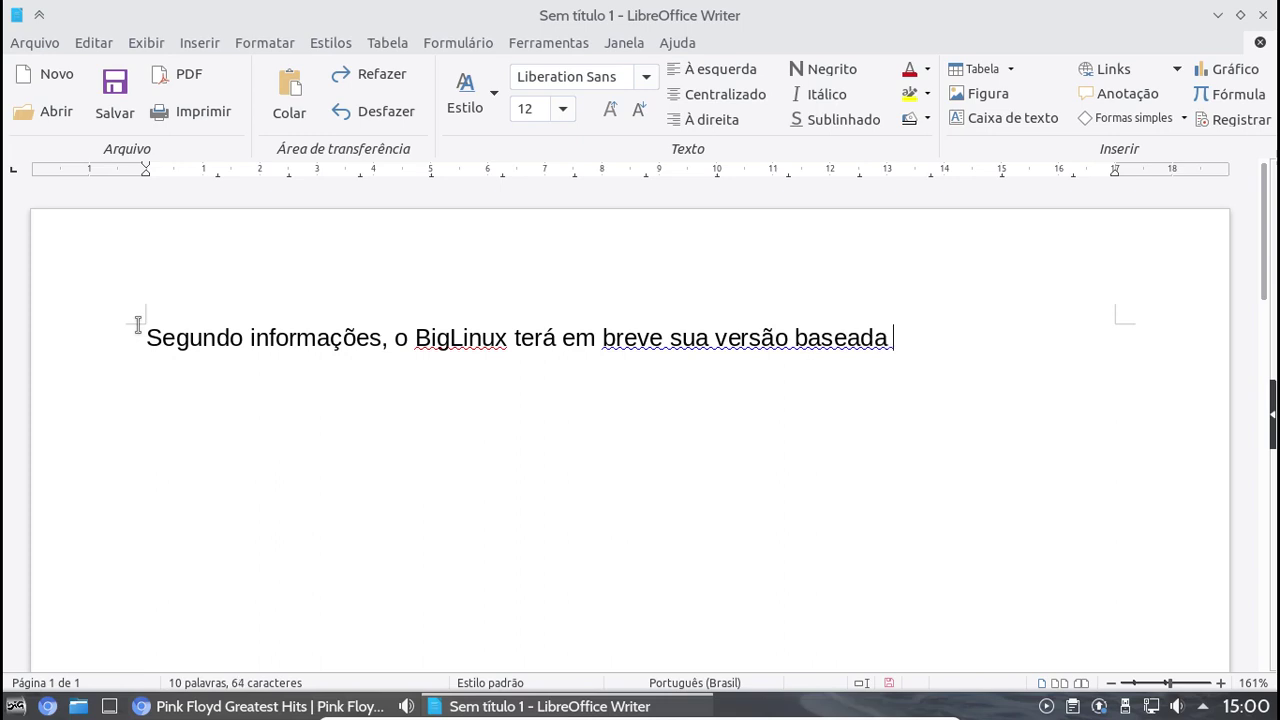
{"action": "type", "text": " no"}
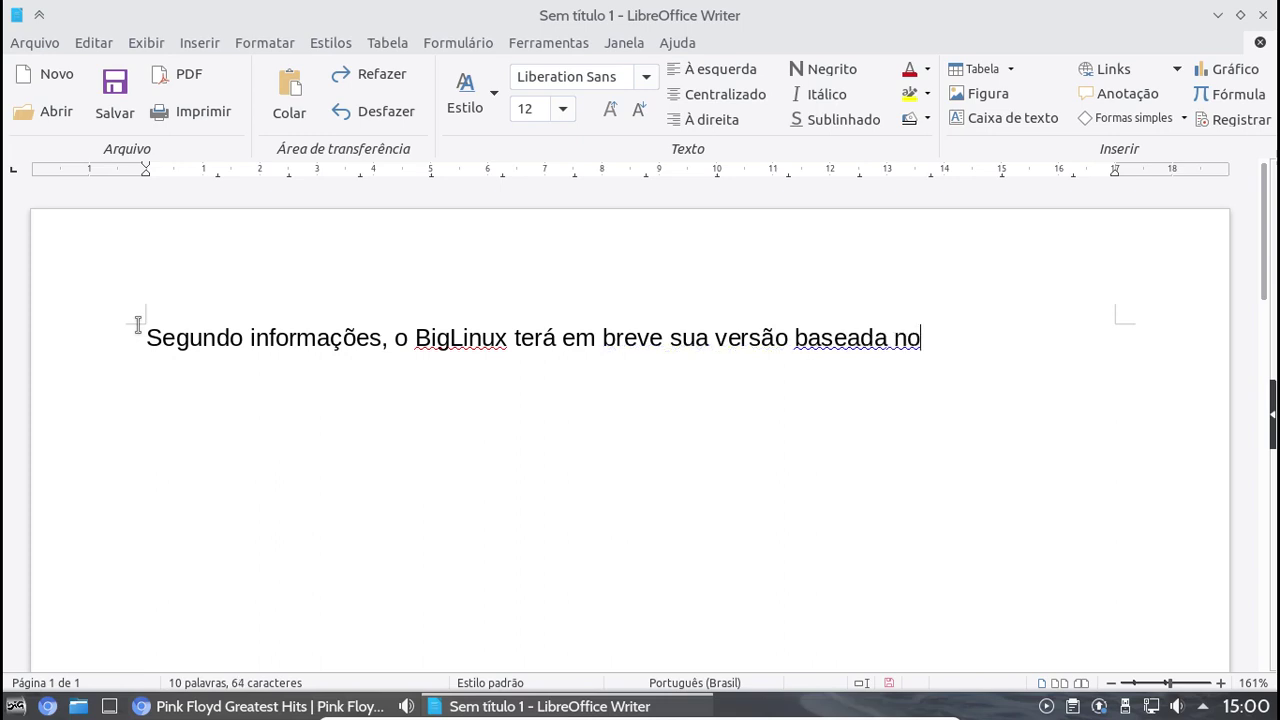
{"action": "type", "text": " Ubuntu "}
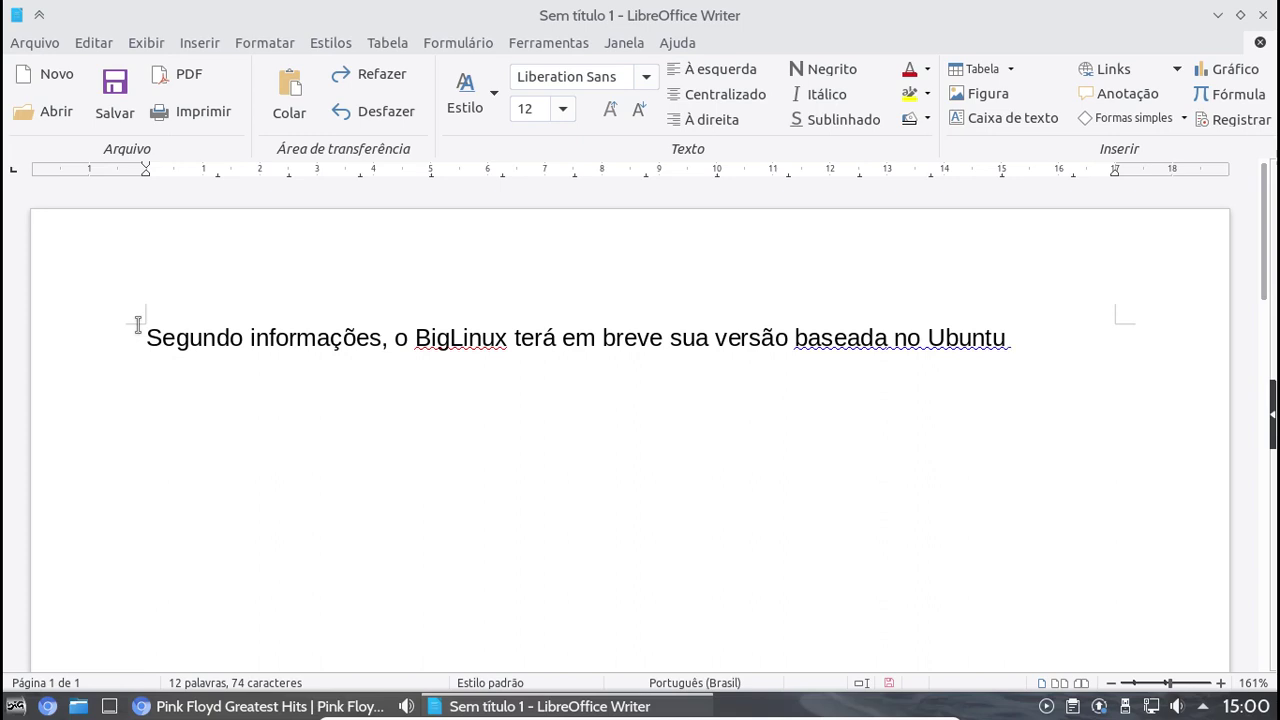
{"action": "type", "text": "LTS "}
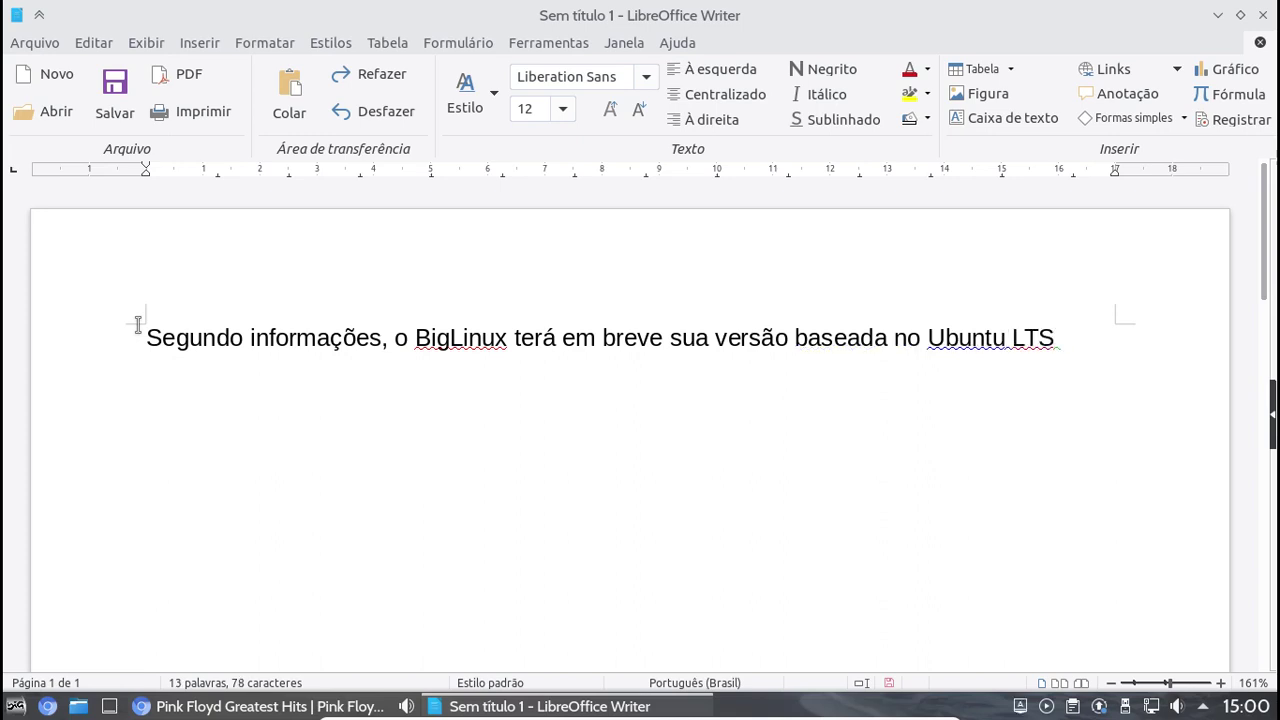
{"action": "type", "text": "20,04"}
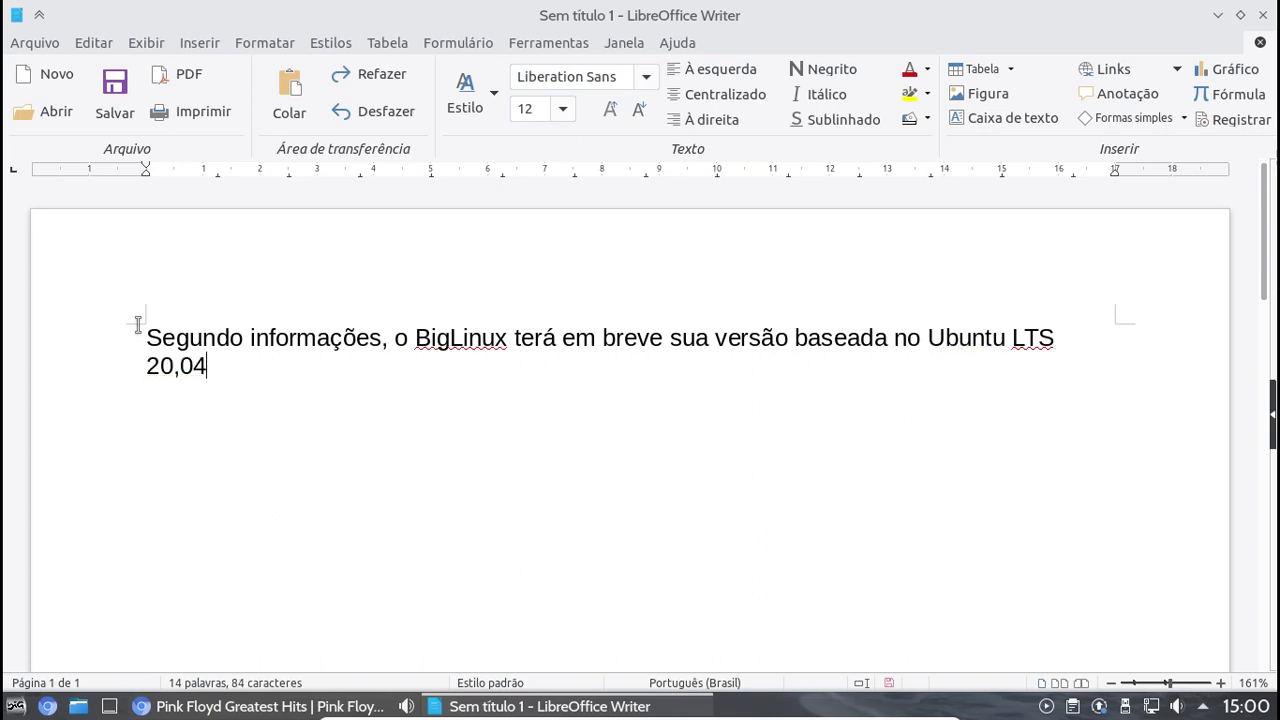
{"action": "type", "text": ", trazen"}
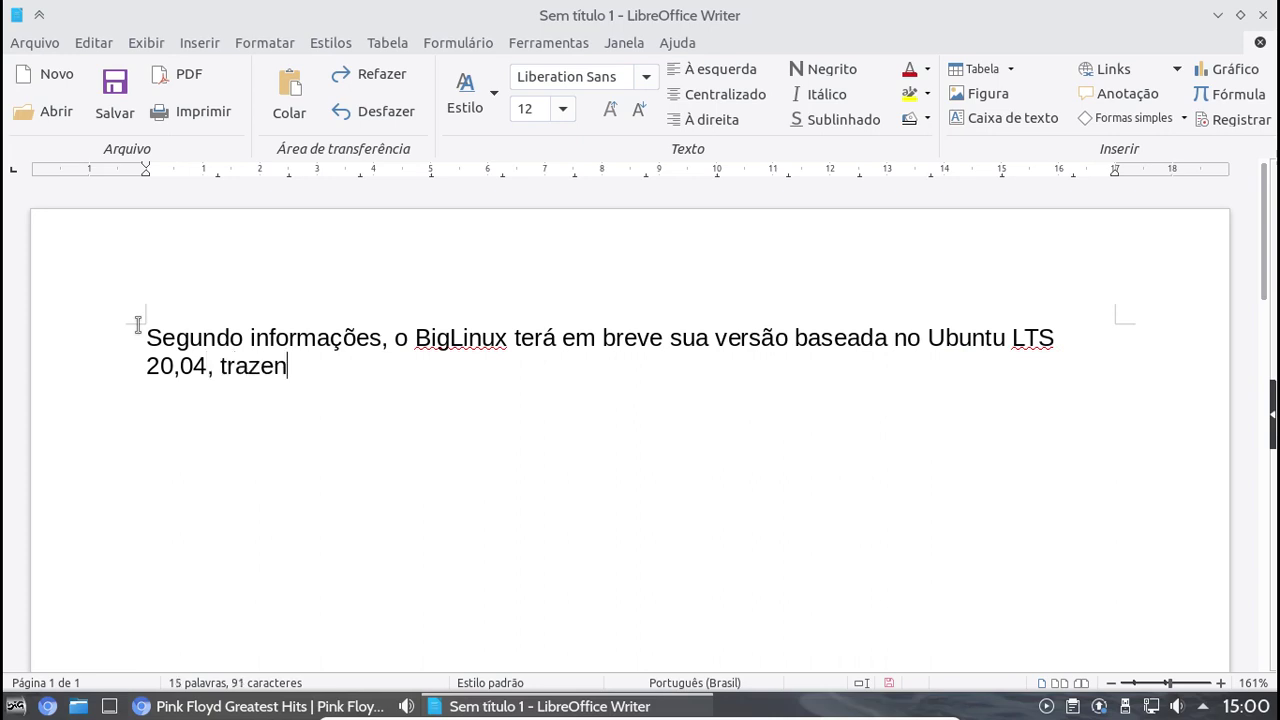
{"action": "type", "text": "do mais "}
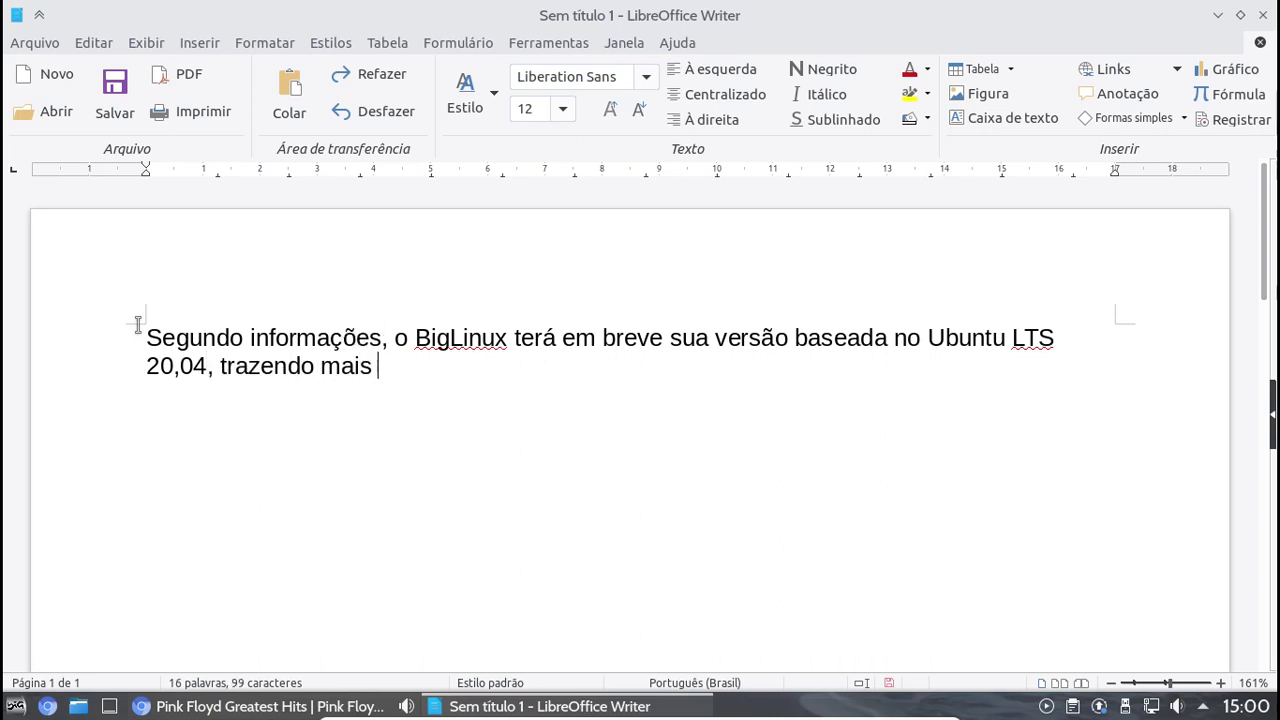
{"action": "type", "text": "segur"}
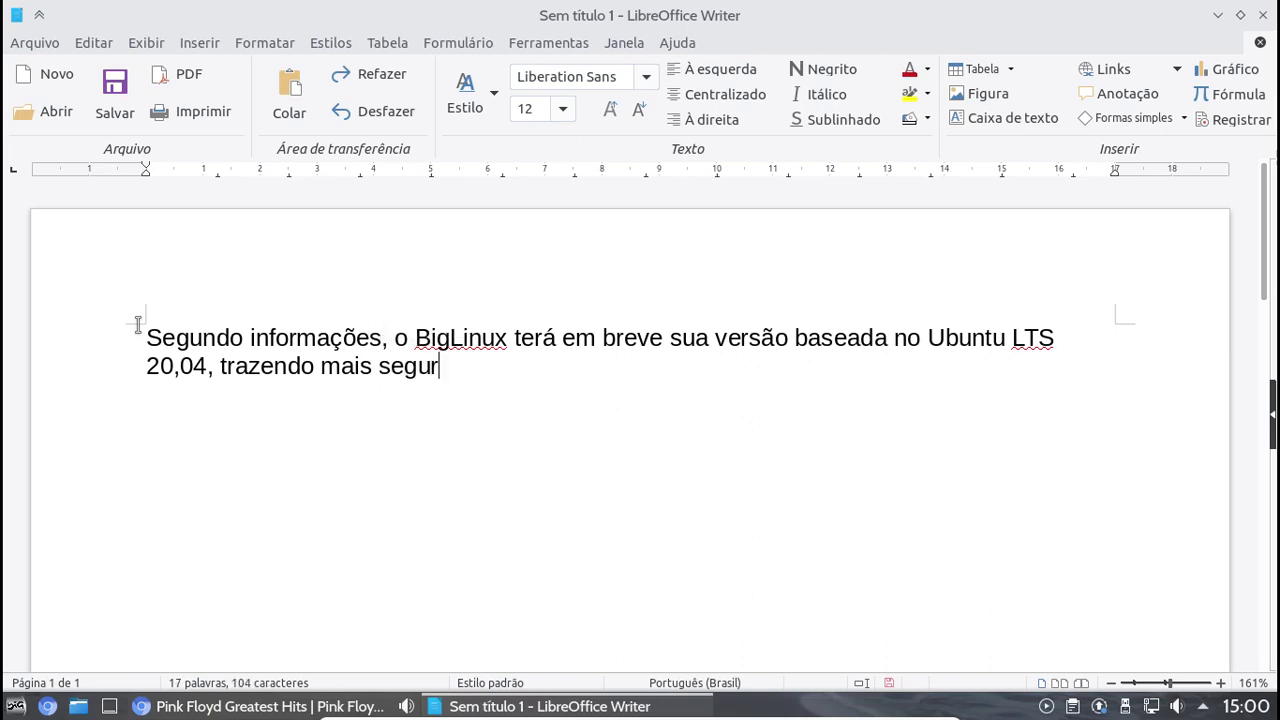
{"action": "type", "text": "ança e"}
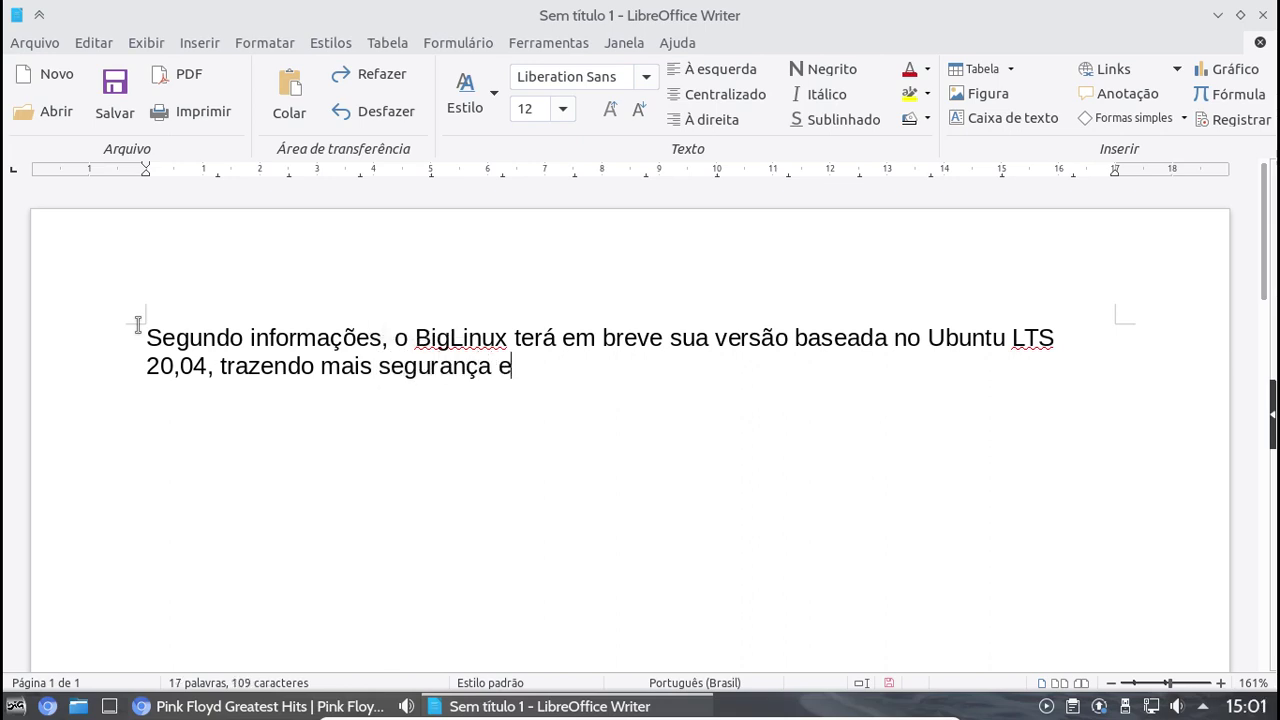
{"action": "type", "text": " estabilidad"}
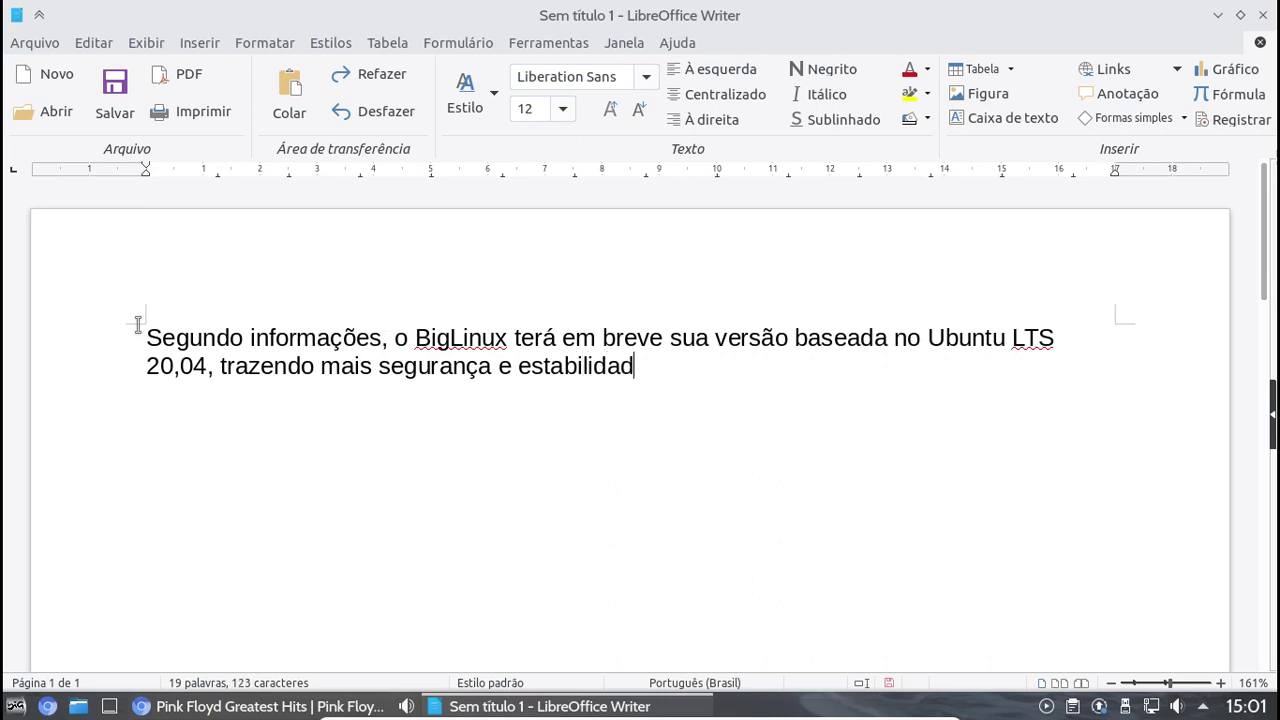
{"action": "type", "text": "e"}
End the sentence with '!', then close Writer without saving the document
{"action": "type", "text": "!"}
{"action": "key", "text": "Return"}
{"action": "left_click", "coordinate": [1268, 16]}
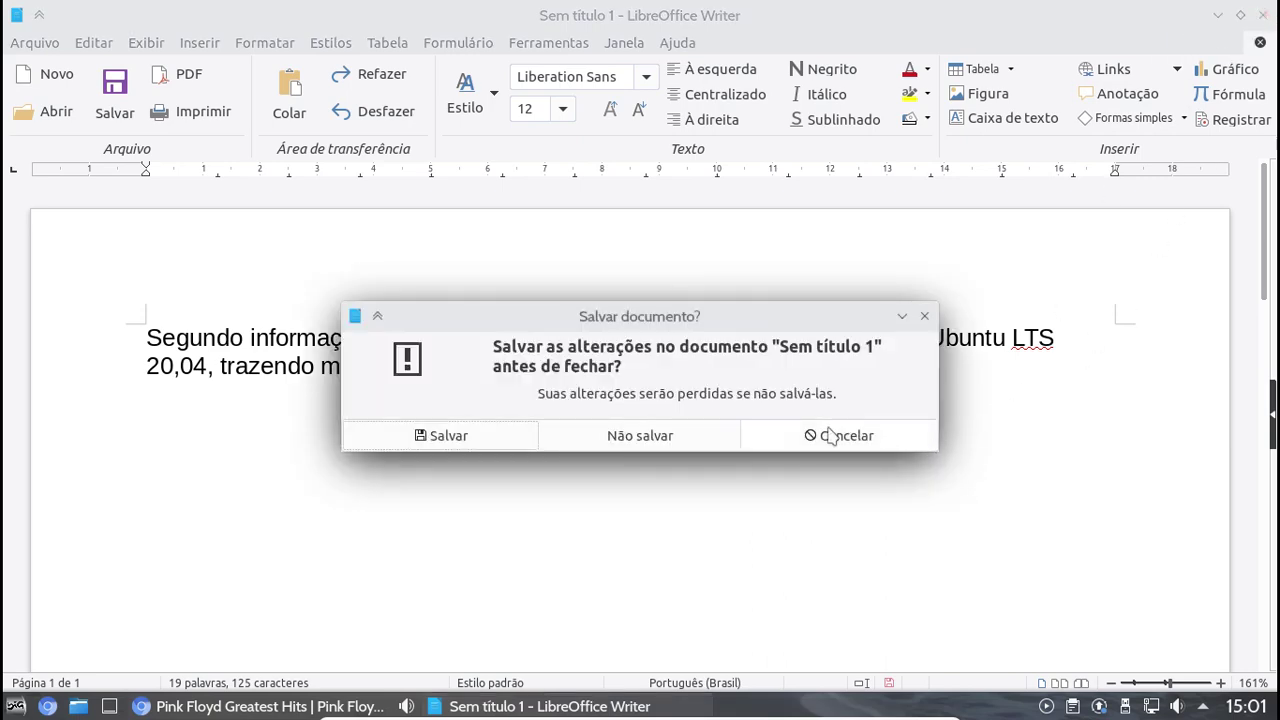
{"action": "left_click", "coordinate": [668, 440]}
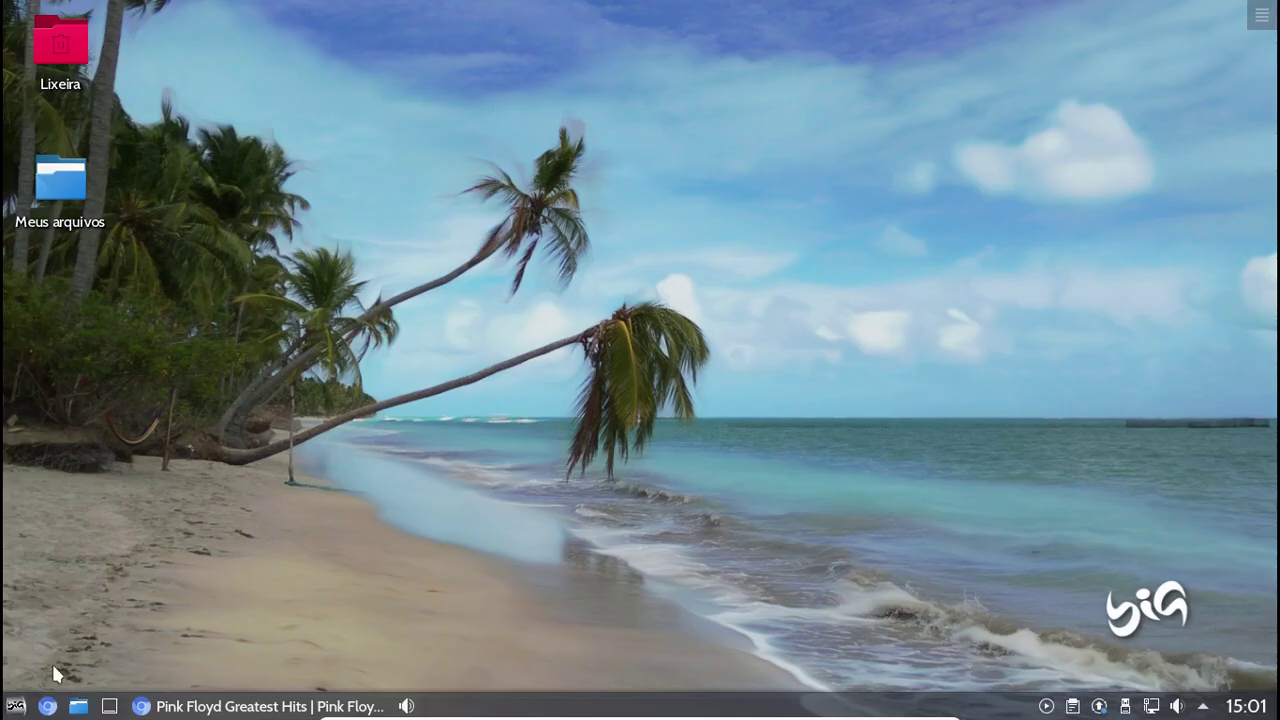
Open the Temas theme chooser via Configurações > Aparência in the start menu
{"action": "left_click", "coordinate": [15, 706]}
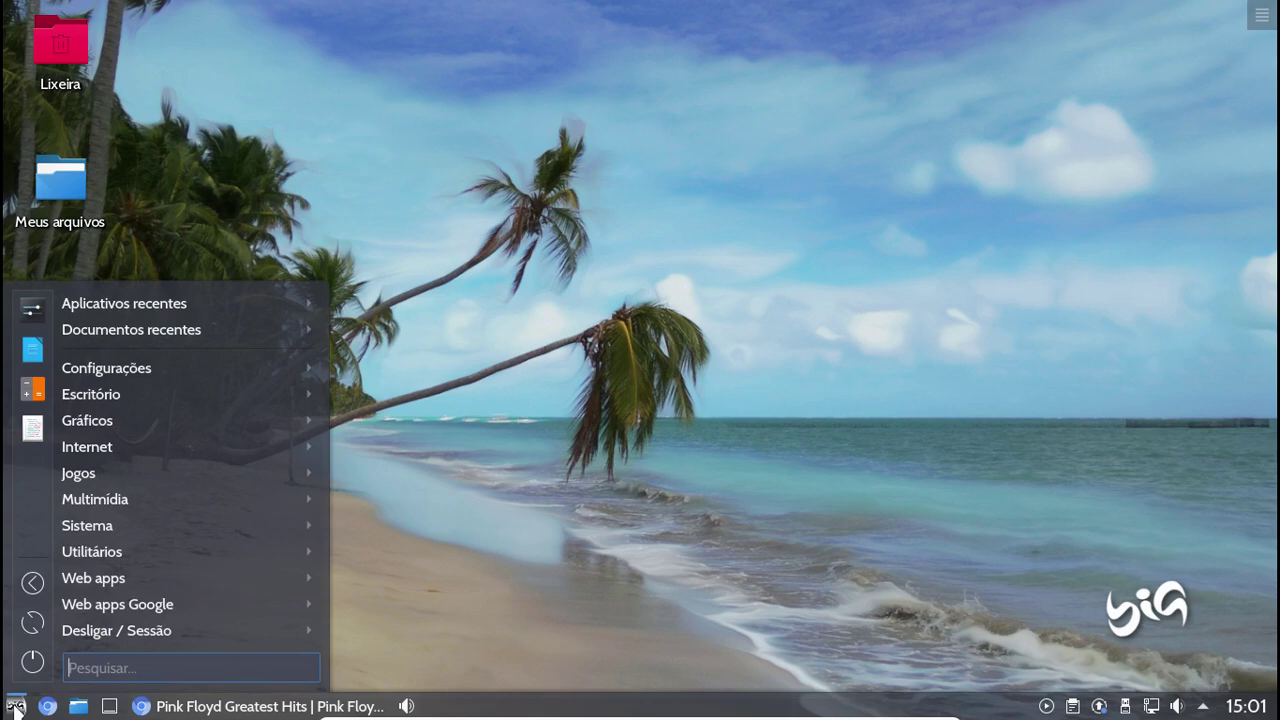
{"action": "mouse_move", "coordinate": [104, 452]}
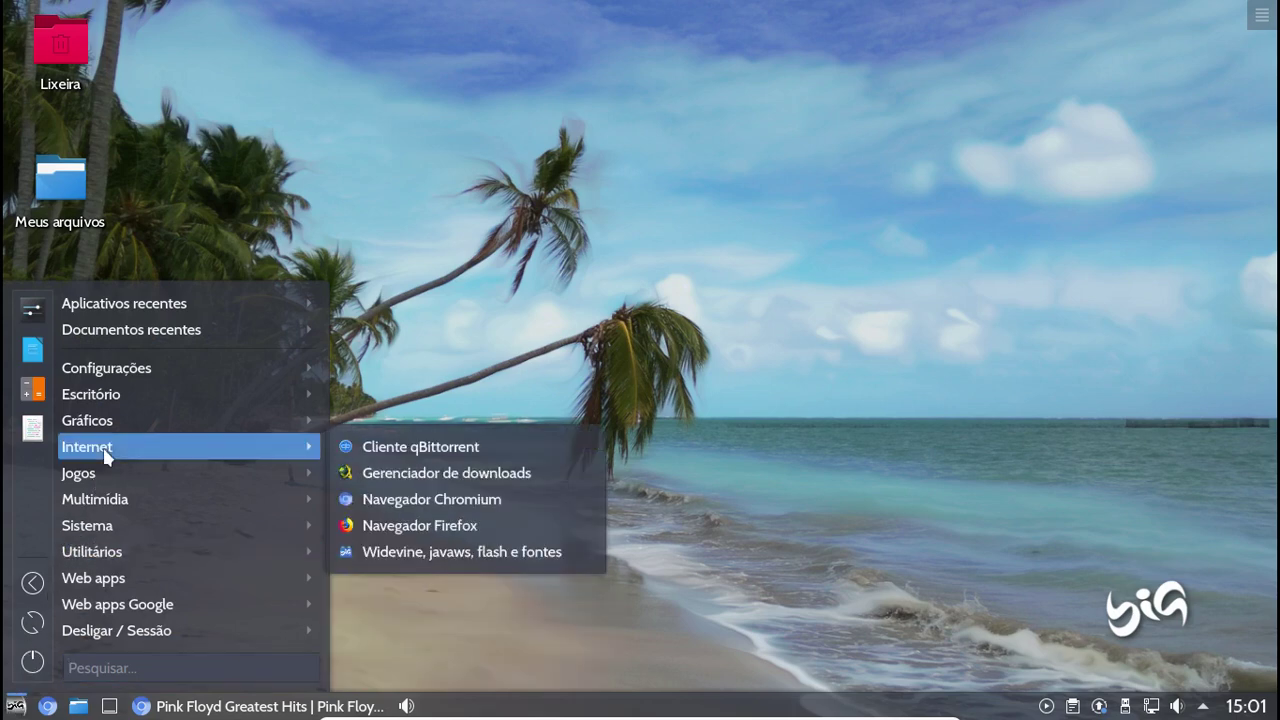
{"action": "mouse_move", "coordinate": [116, 367]}
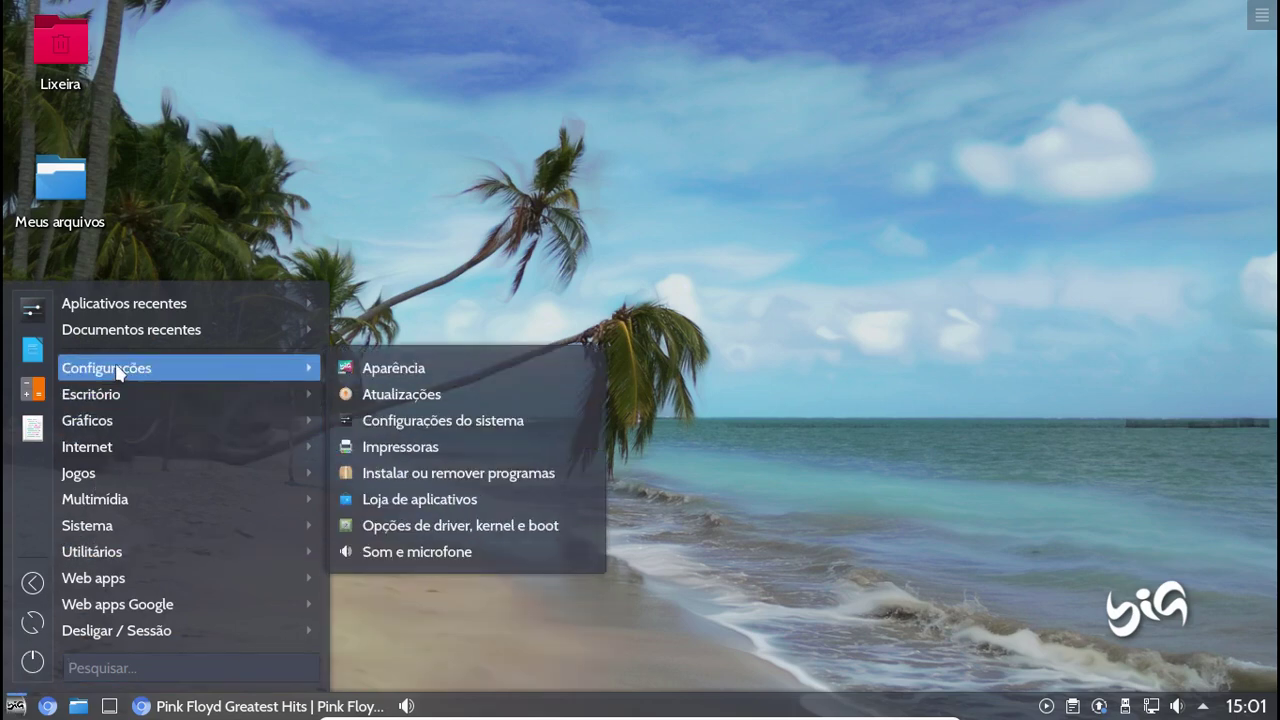
{"action": "left_click", "coordinate": [396, 369]}
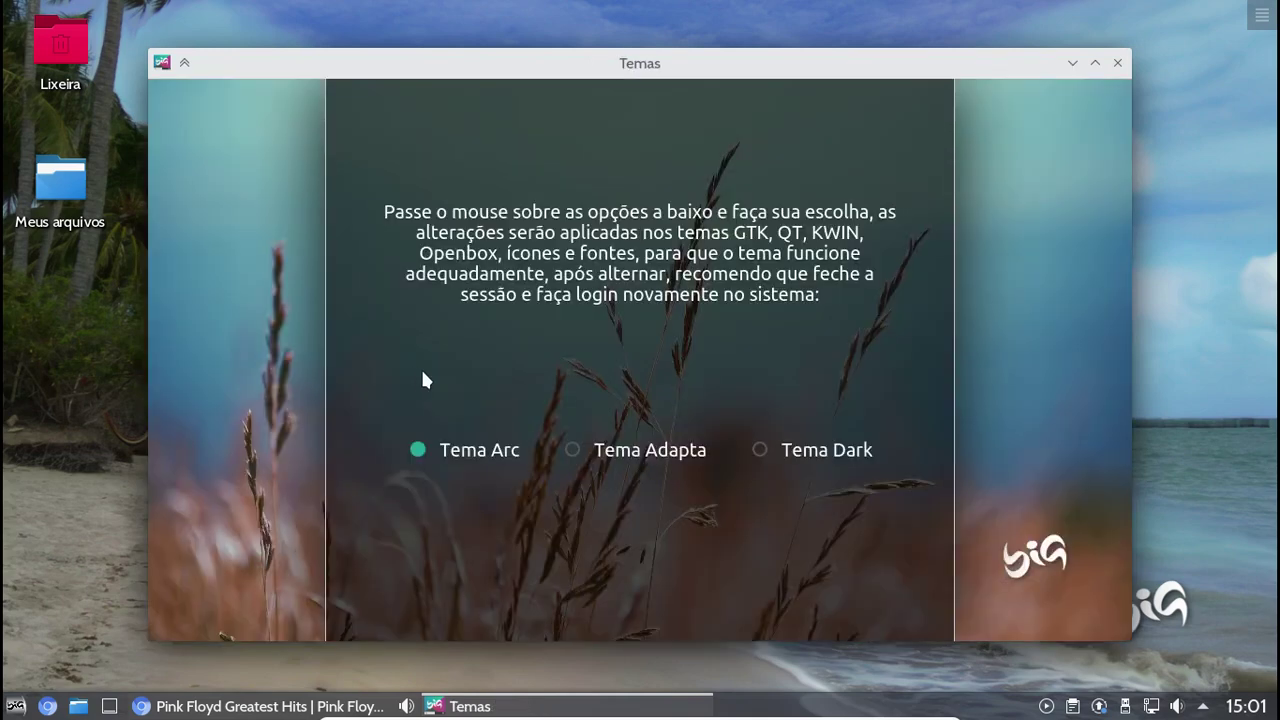
Apply Tema Arc, then Tema Dark, dismissing each 'theme applied' message
{"action": "mouse_move", "coordinate": [571, 449]}
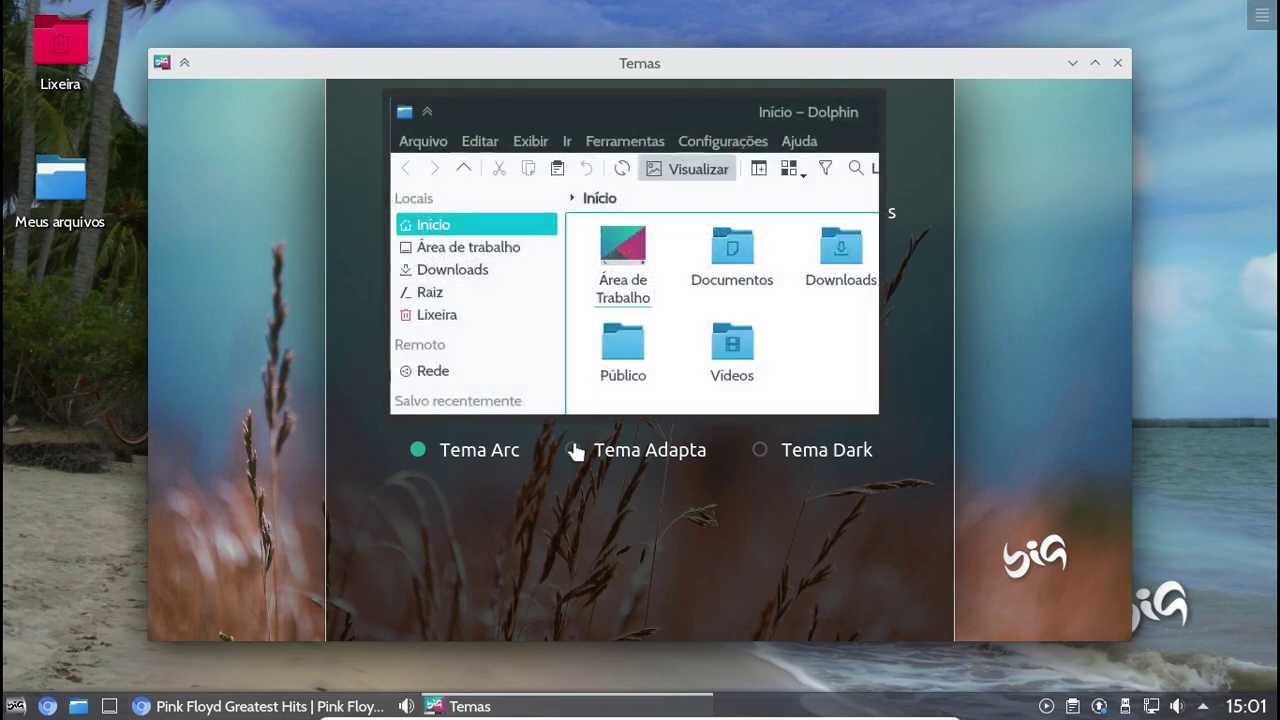
{"action": "mouse_move", "coordinate": [760, 455]}
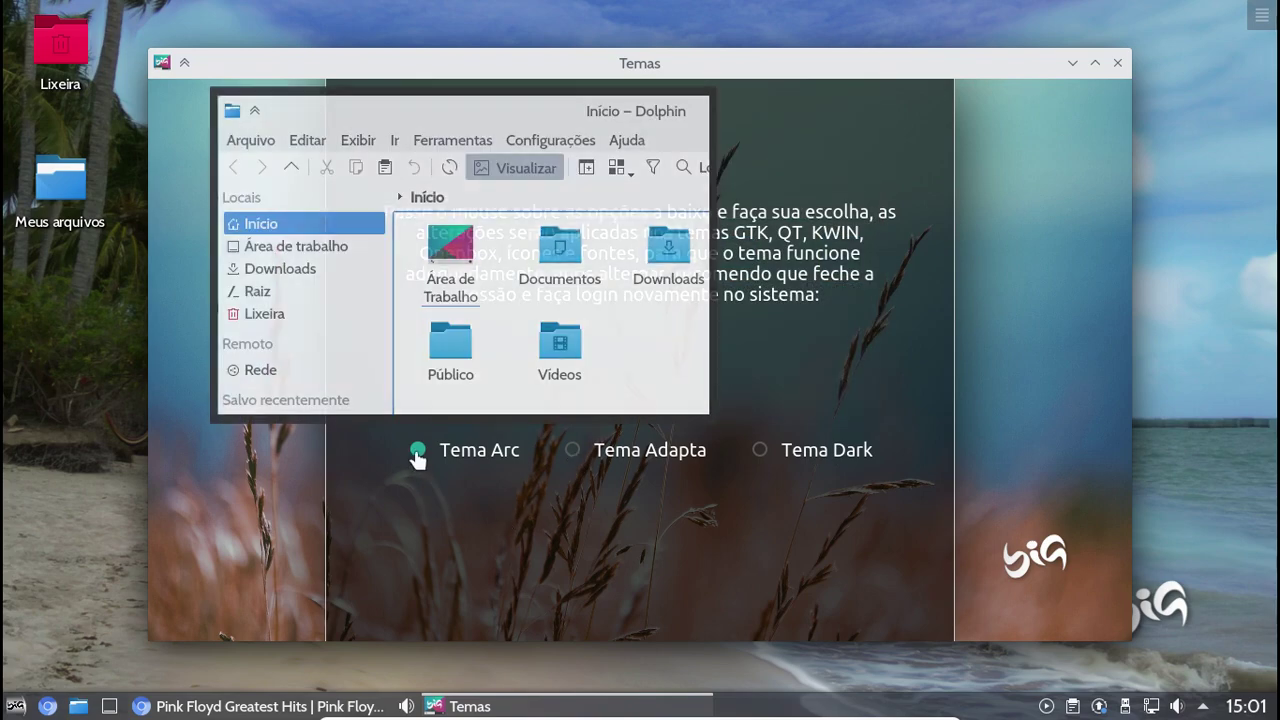
{"action": "left_click", "coordinate": [418, 455]}
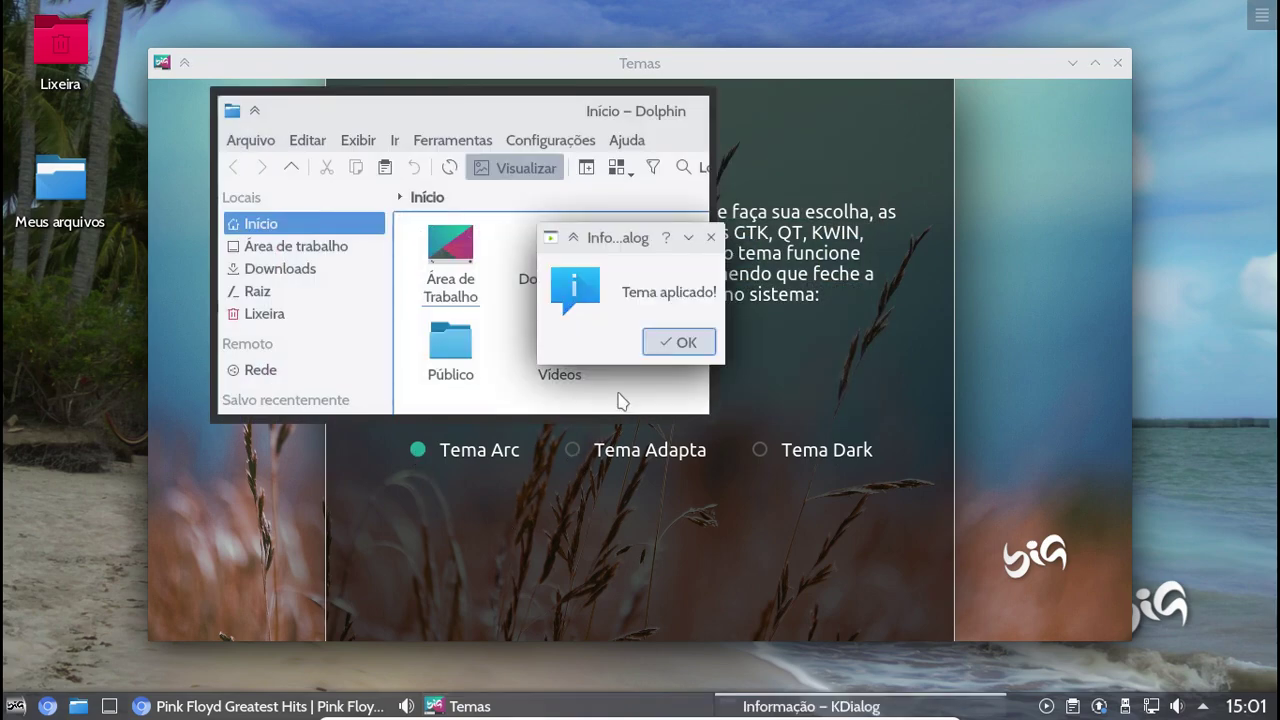
{"action": "left_click", "coordinate": [679, 342]}
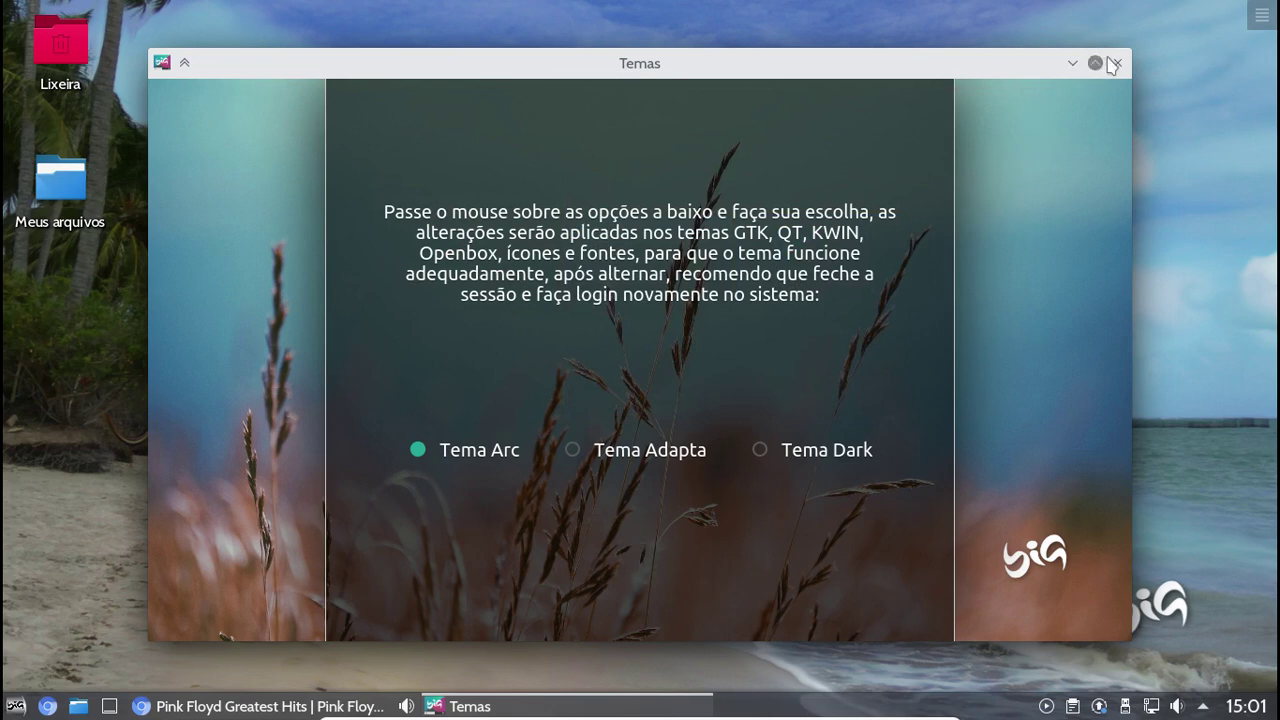
{"action": "left_click", "coordinate": [760, 451]}
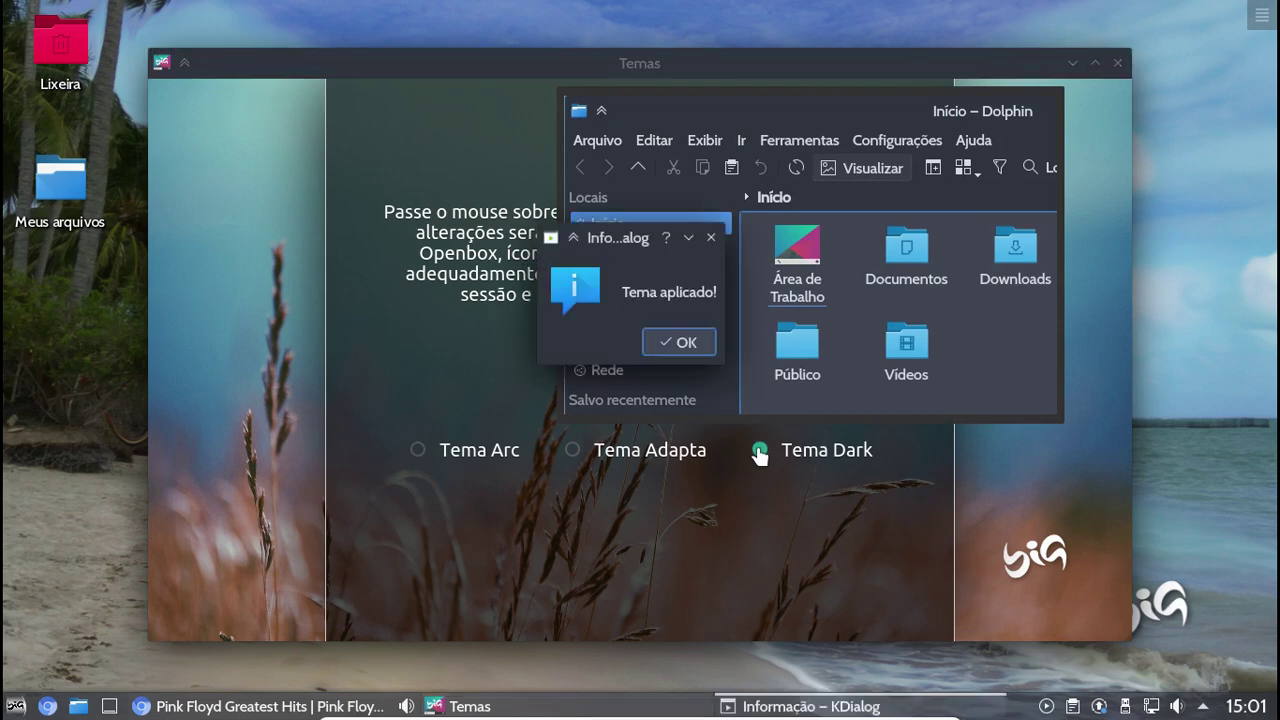
{"action": "left_click", "coordinate": [689, 344]}
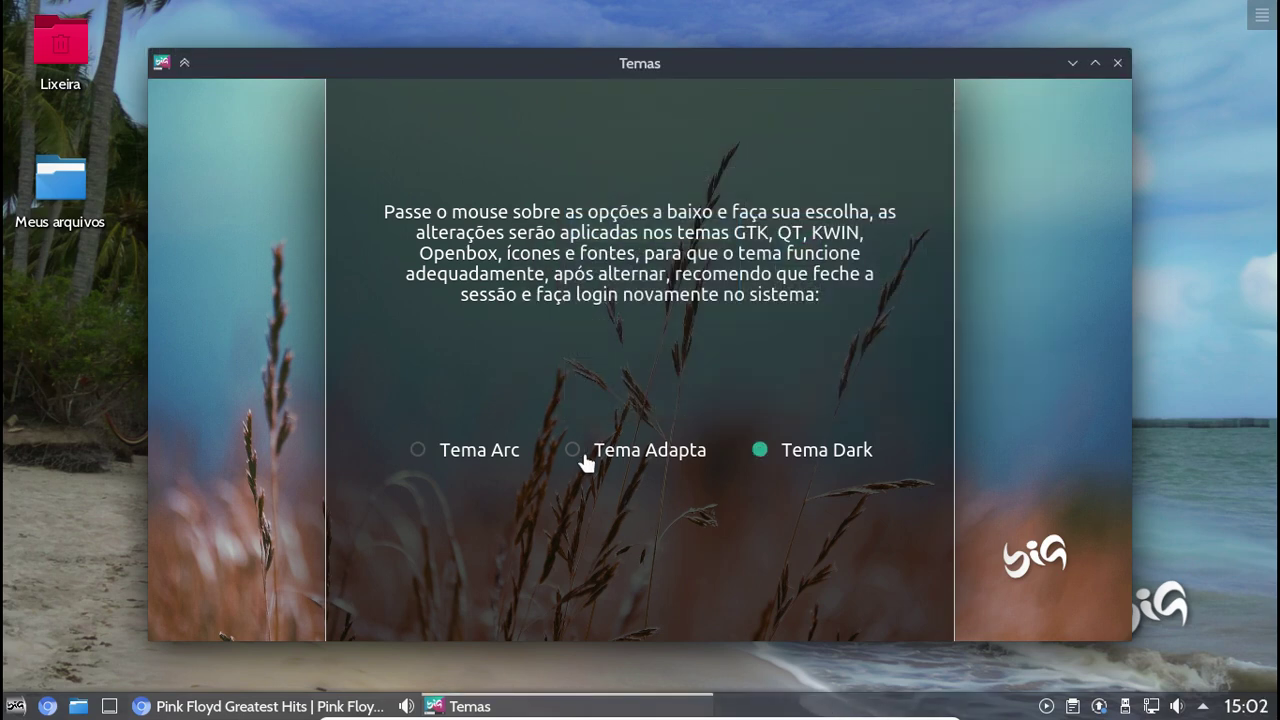
Apply Tema Adapta and open the personal files home folder in Dolphin
{"action": "left_click", "coordinate": [580, 456]}
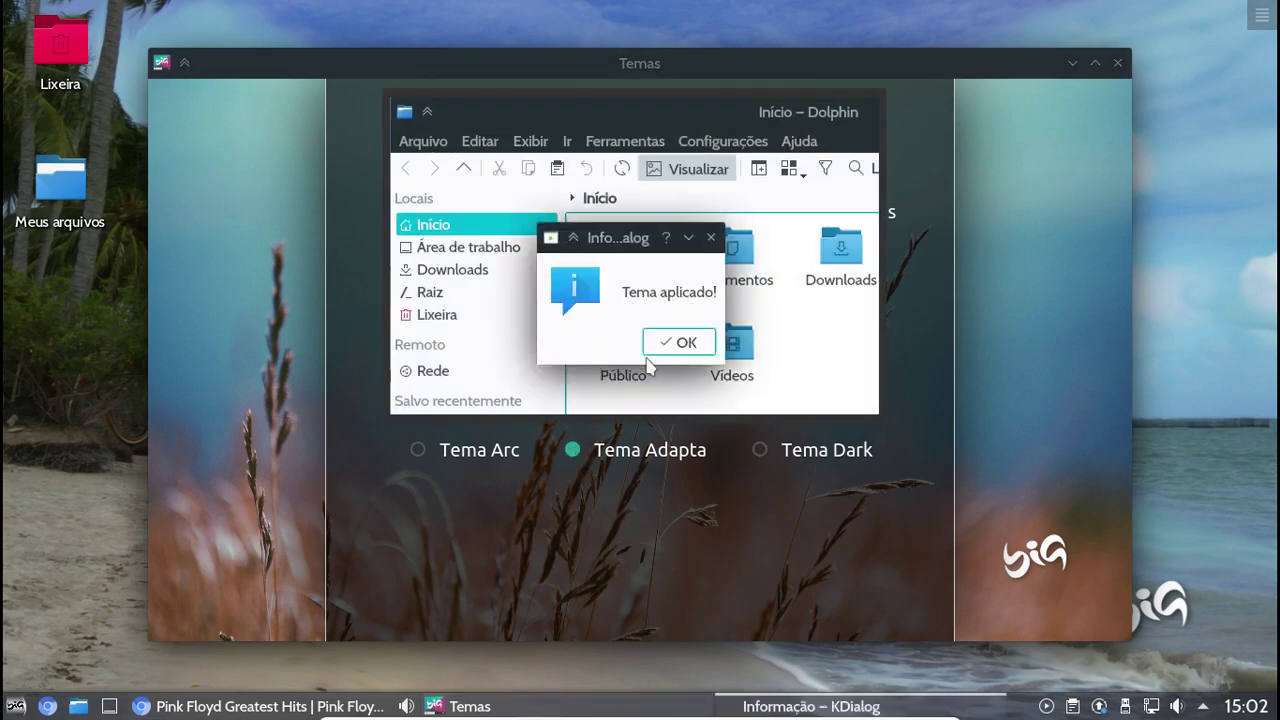
{"action": "left_click", "coordinate": [670, 342]}
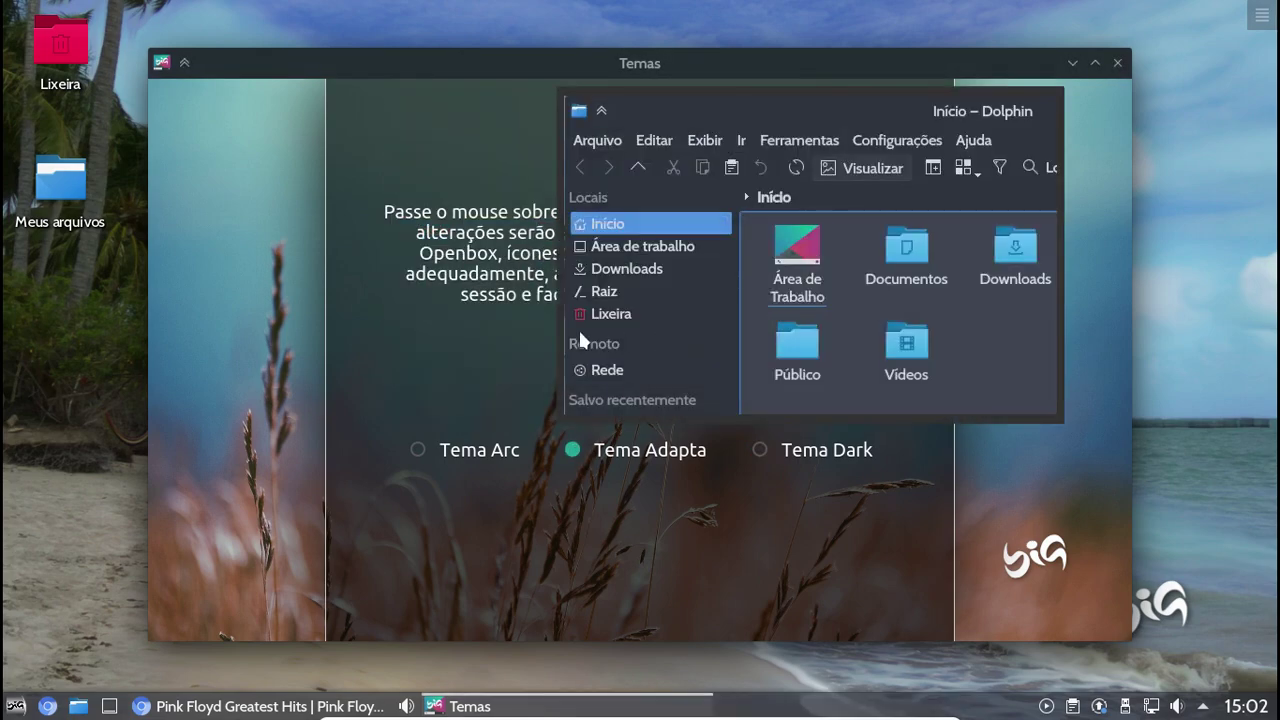
{"action": "mouse_move", "coordinate": [420, 448]}
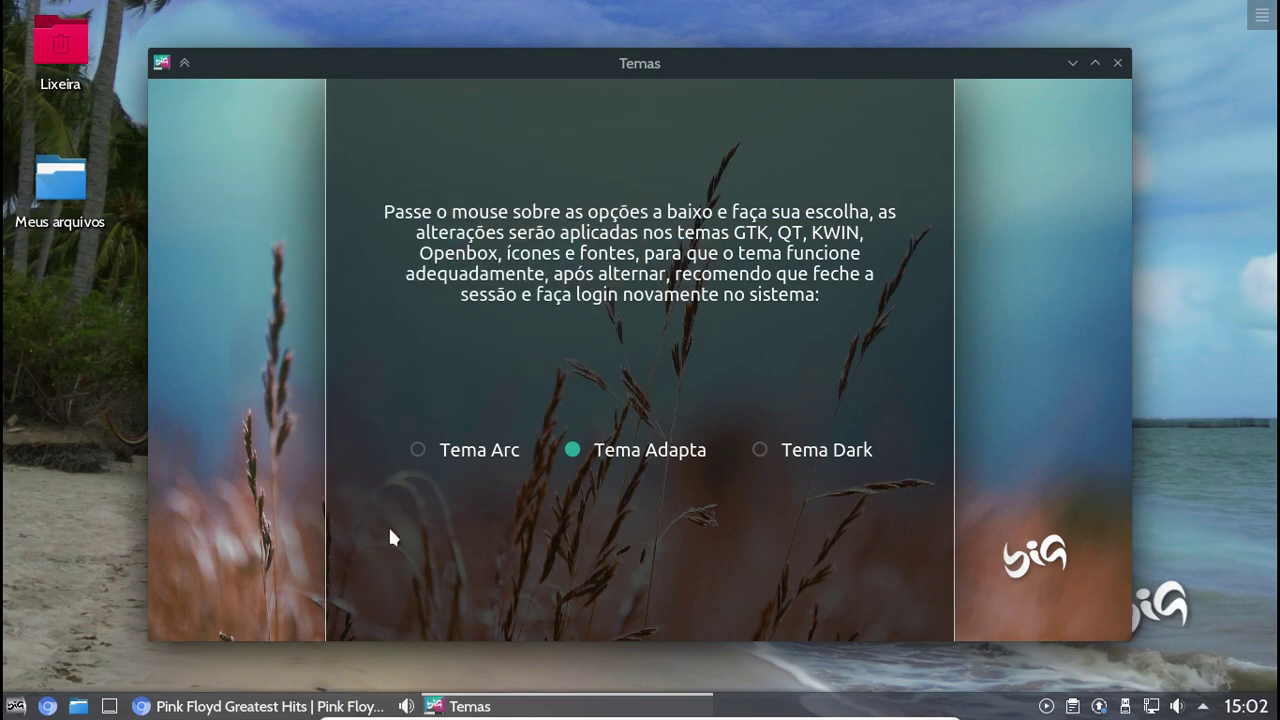
{"action": "double_click", "coordinate": [55, 194]}
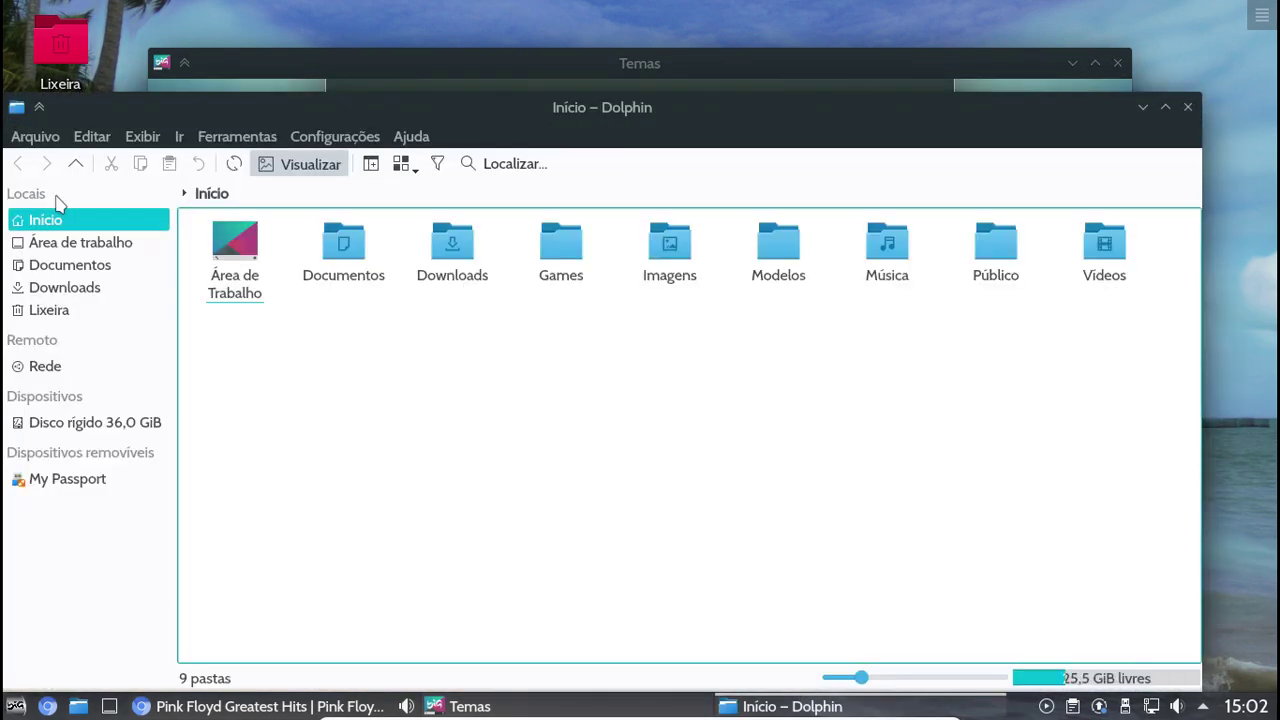
Open Ajuda > Sobre o Dolphin, browse its Bibliotecas, Autores and Tradução tabs, then close it
{"action": "left_click_drag", "start_coordinate": [247, 105], "coordinate": [300, 72]}
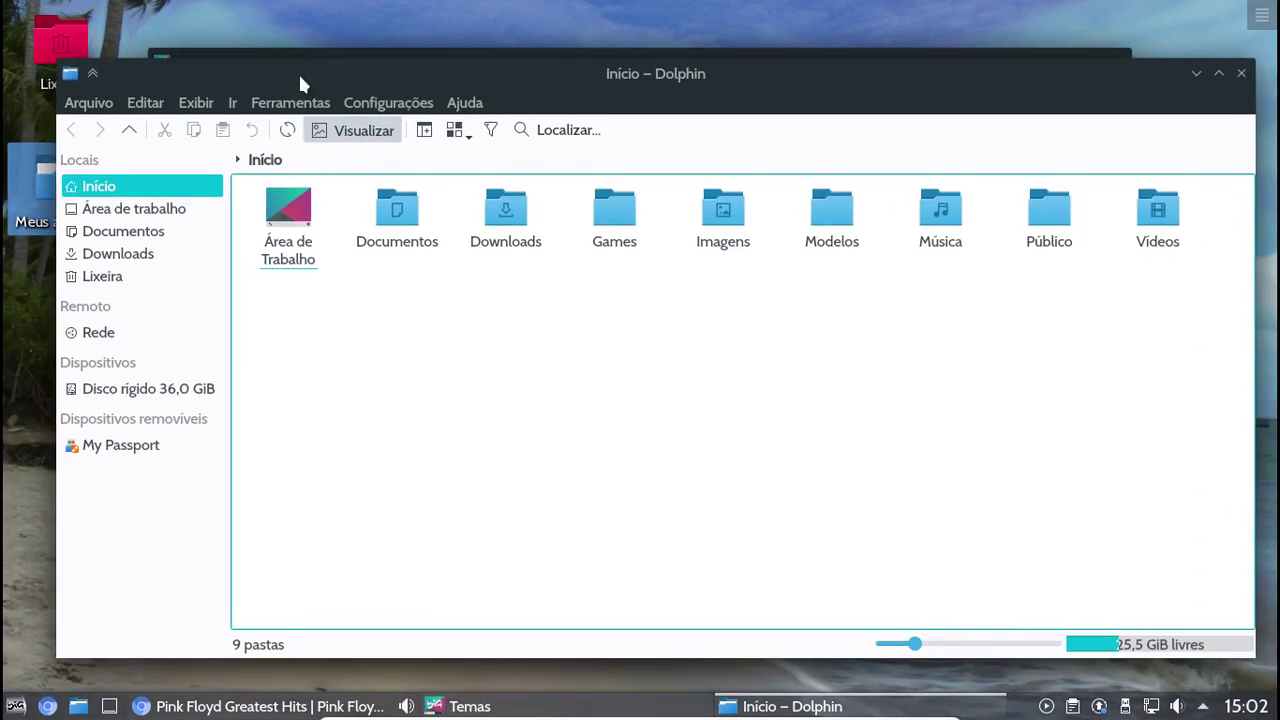
{"action": "left_click", "coordinate": [464, 104]}
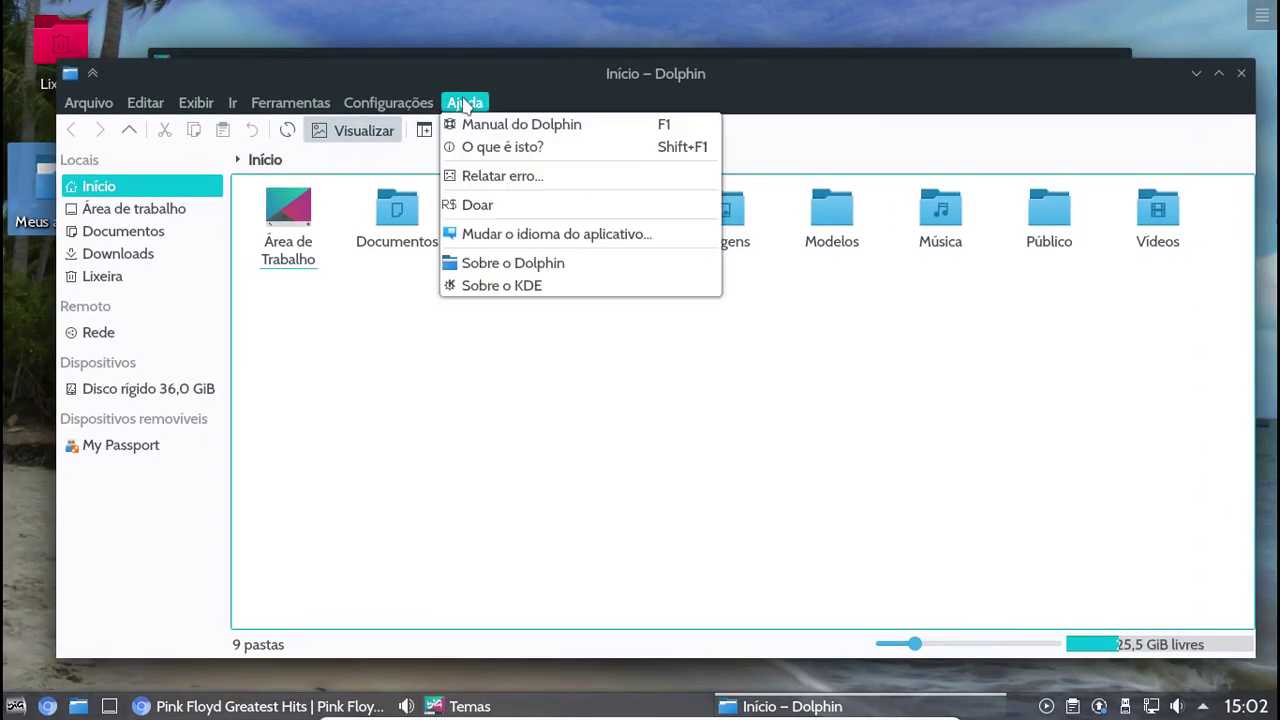
{"action": "left_click", "coordinate": [513, 263]}
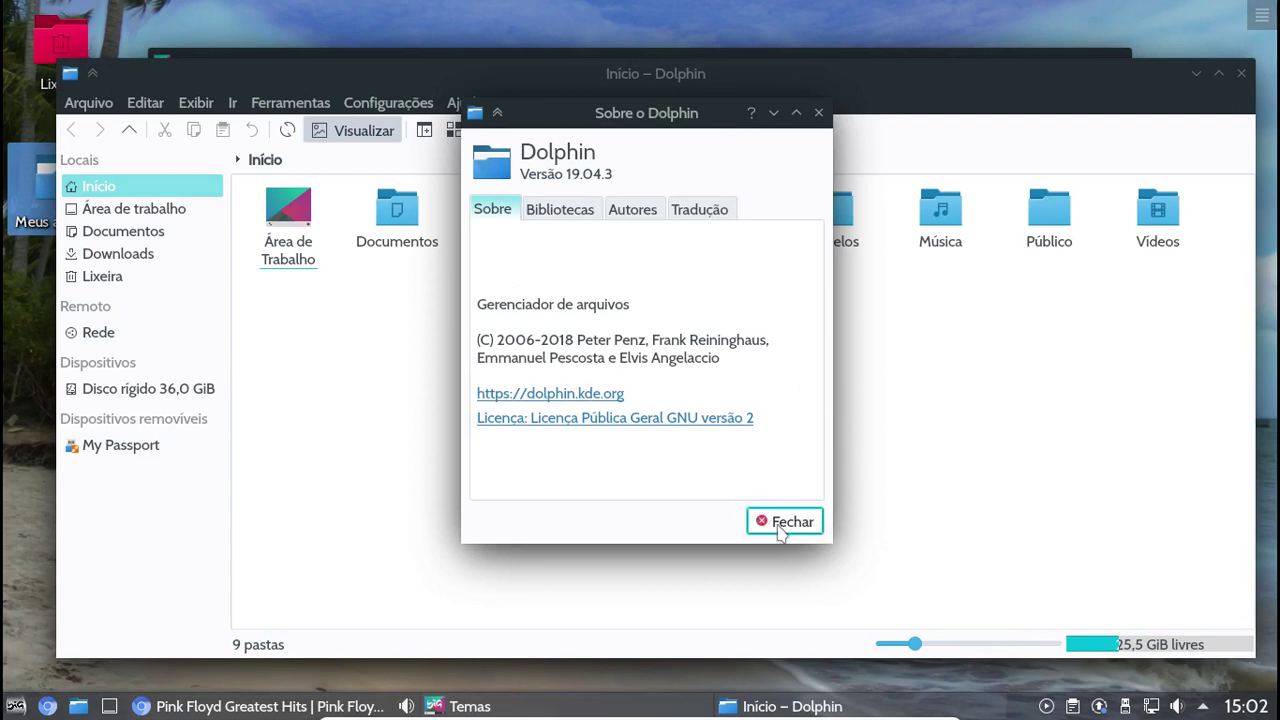
{"action": "left_click", "coordinate": [576, 214]}
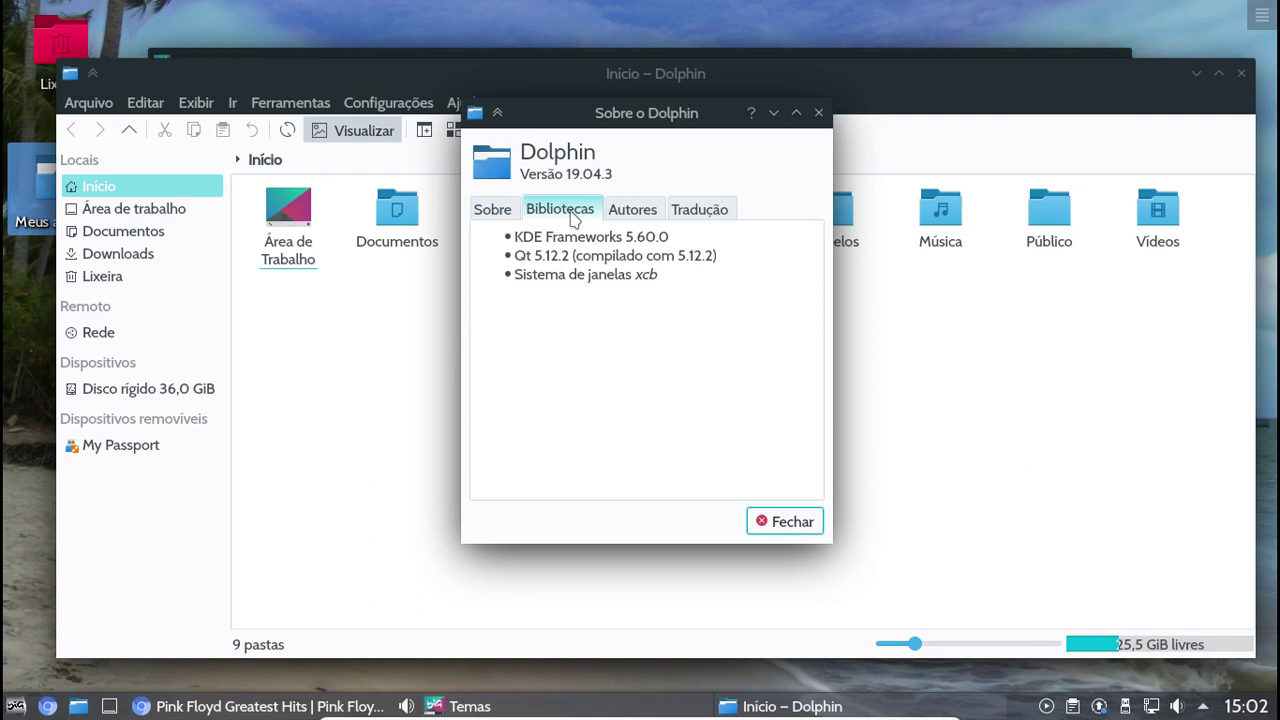
{"action": "left_click", "coordinate": [637, 218]}
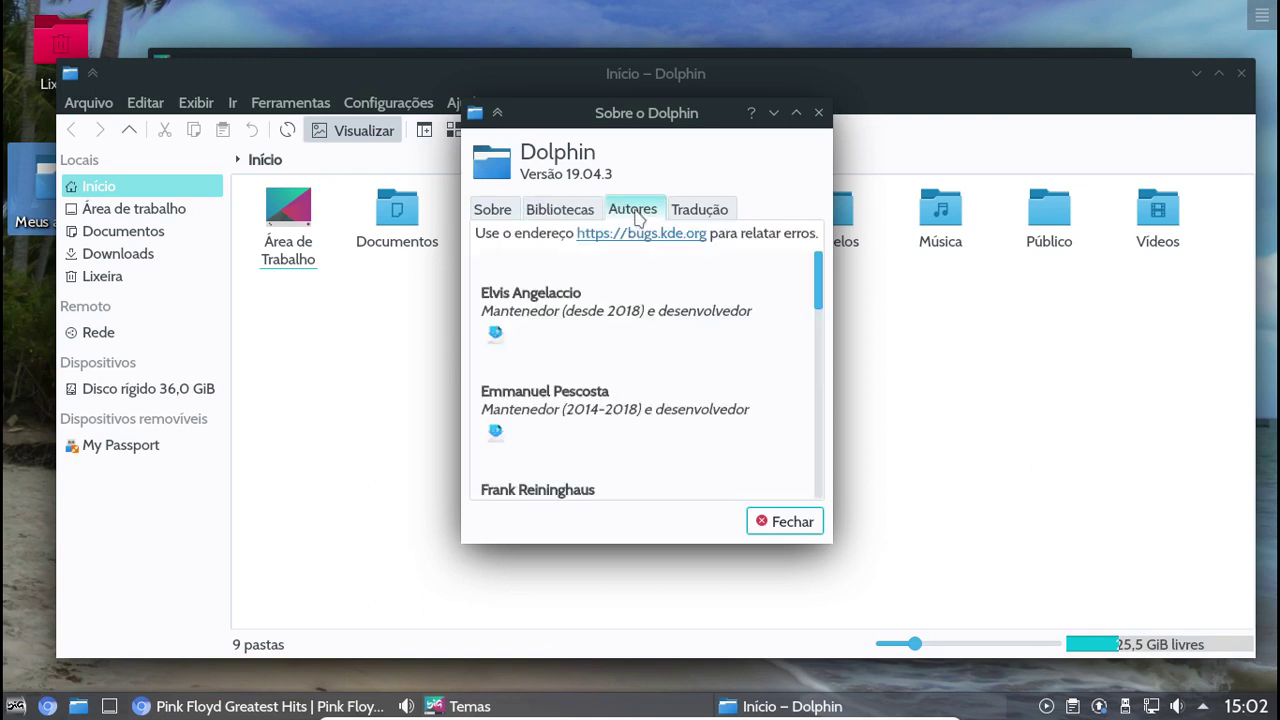
{"action": "left_click", "coordinate": [694, 214]}
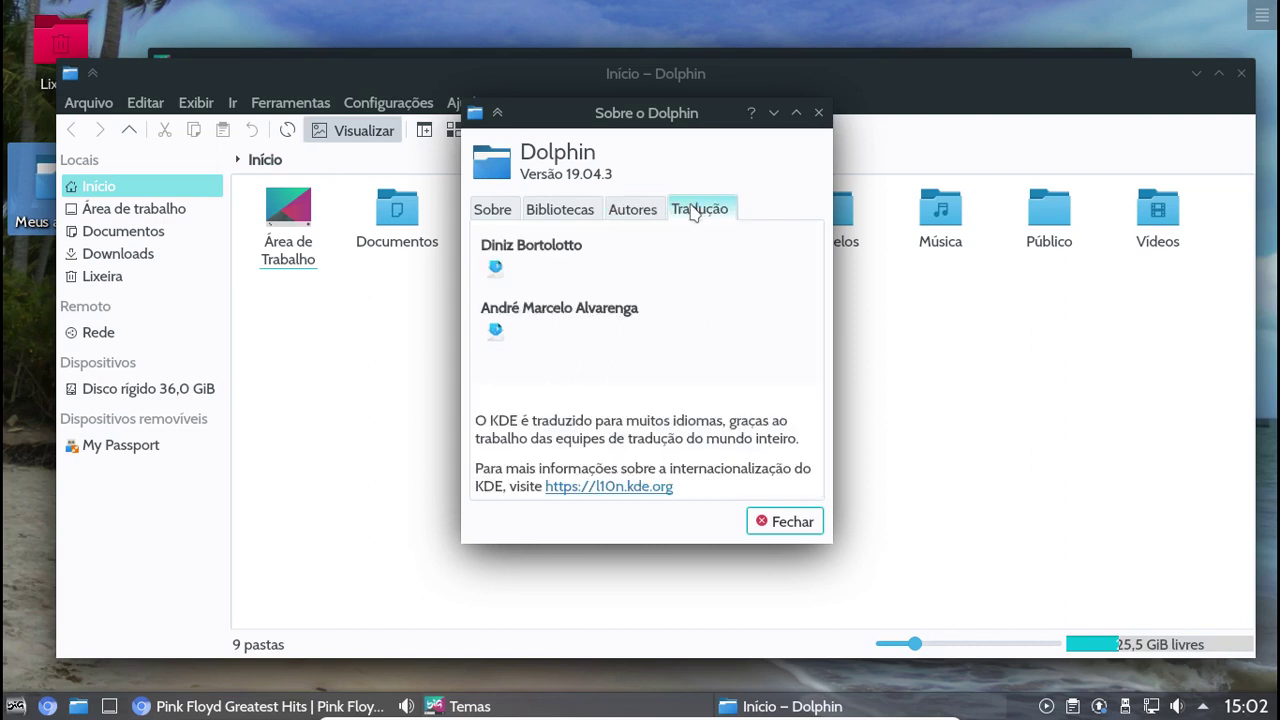
{"action": "left_click", "coordinate": [770, 522]}
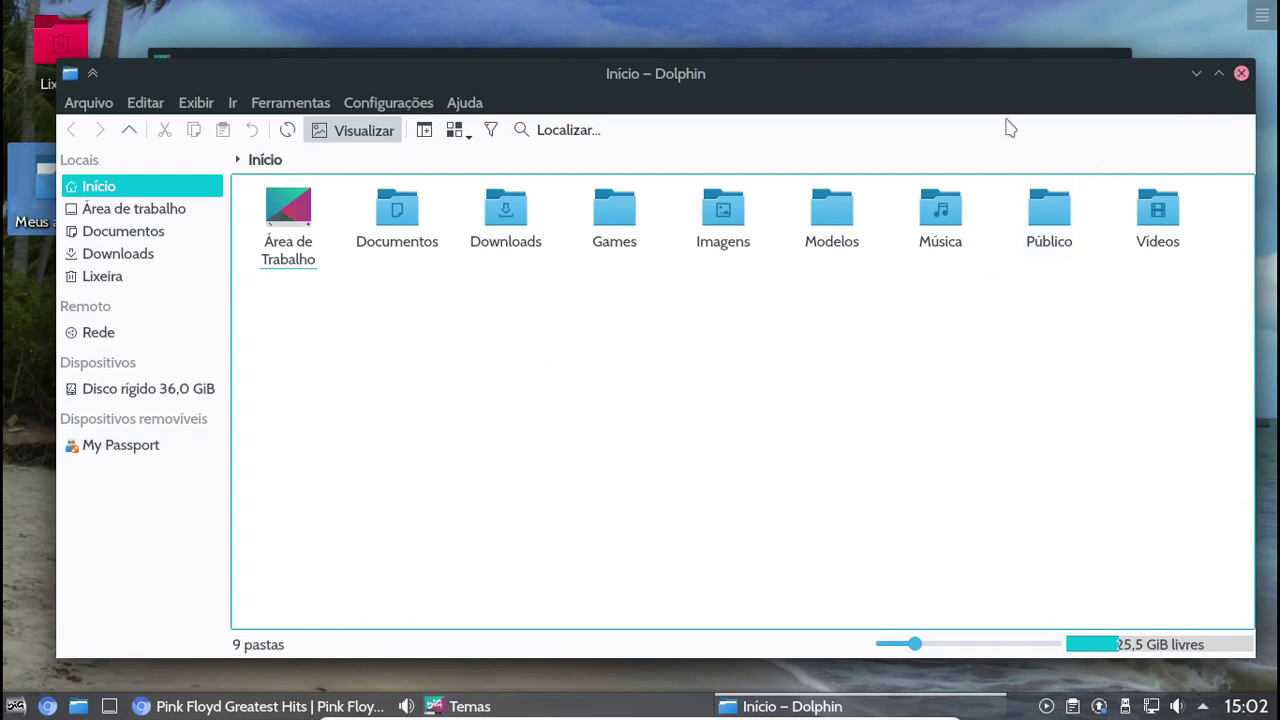
Raise the Temas window, apply Tema Arc and confirm 'Tema aplicado!', then return to Dolphin
{"action": "left_click", "coordinate": [825, 51]}
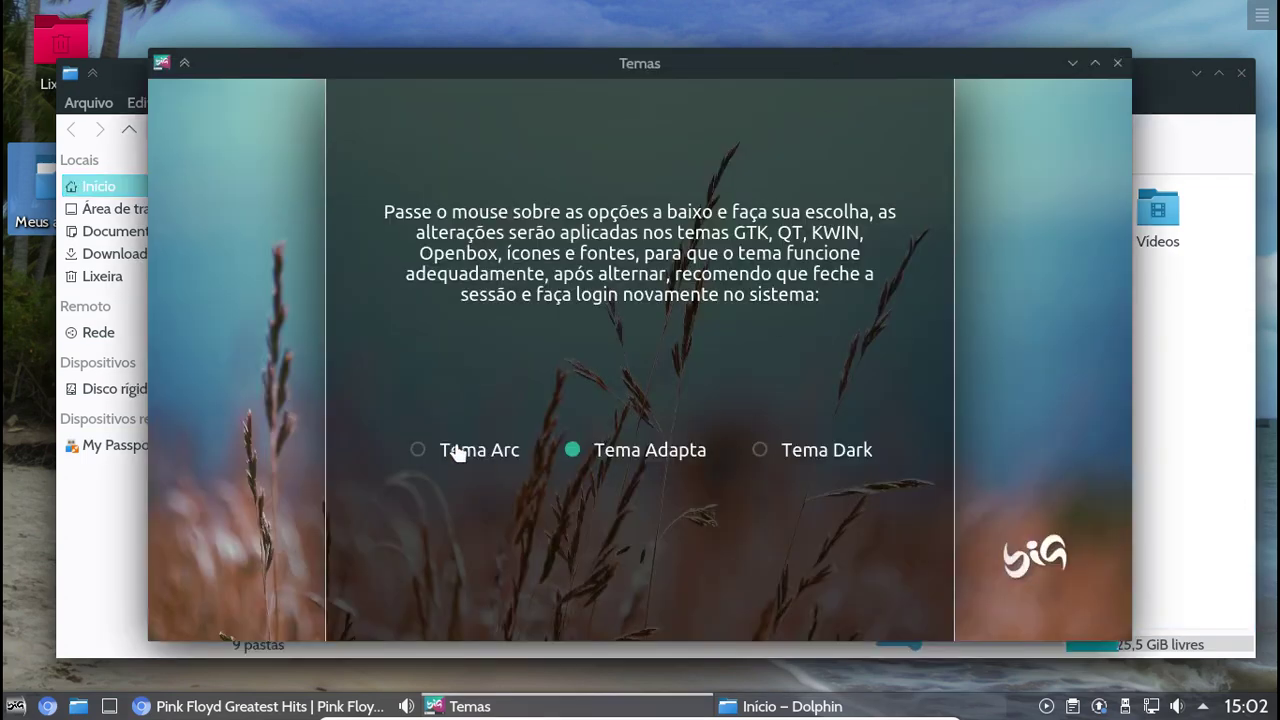
{"action": "left_click_drag", "start_coordinate": [706, 63], "coordinate": [700, 113]}
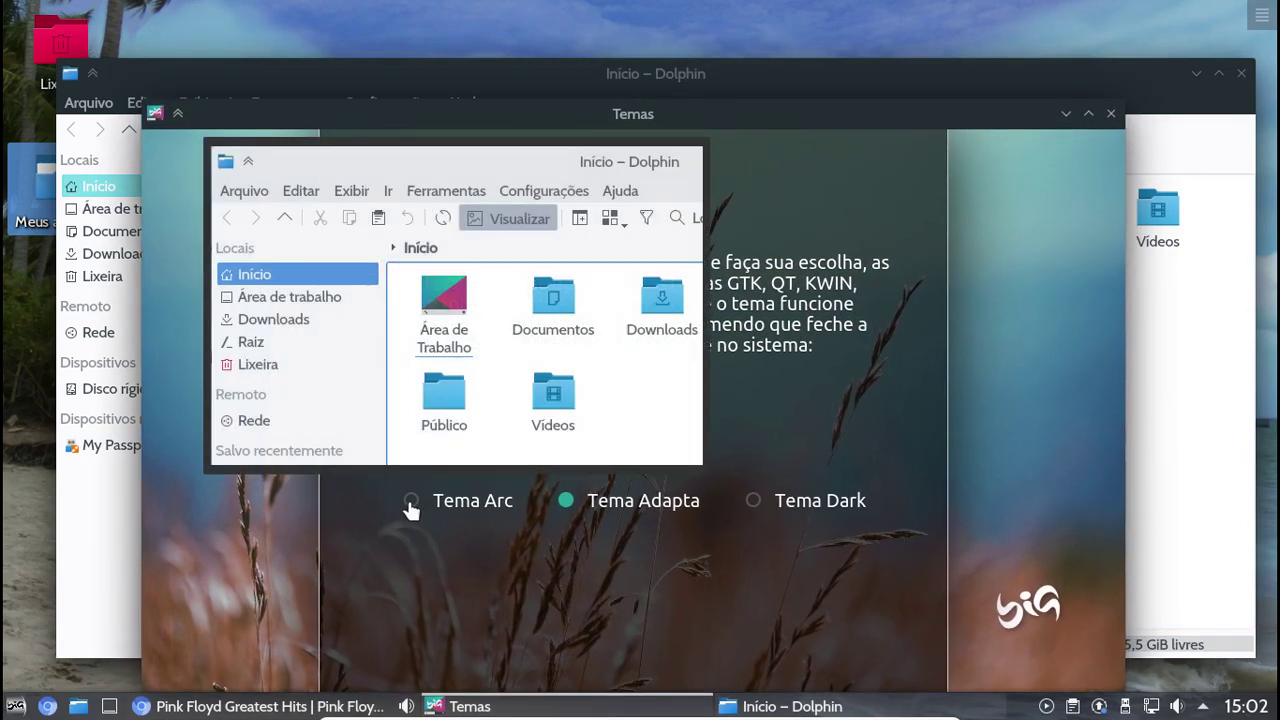
{"action": "left_click", "coordinate": [411, 505]}
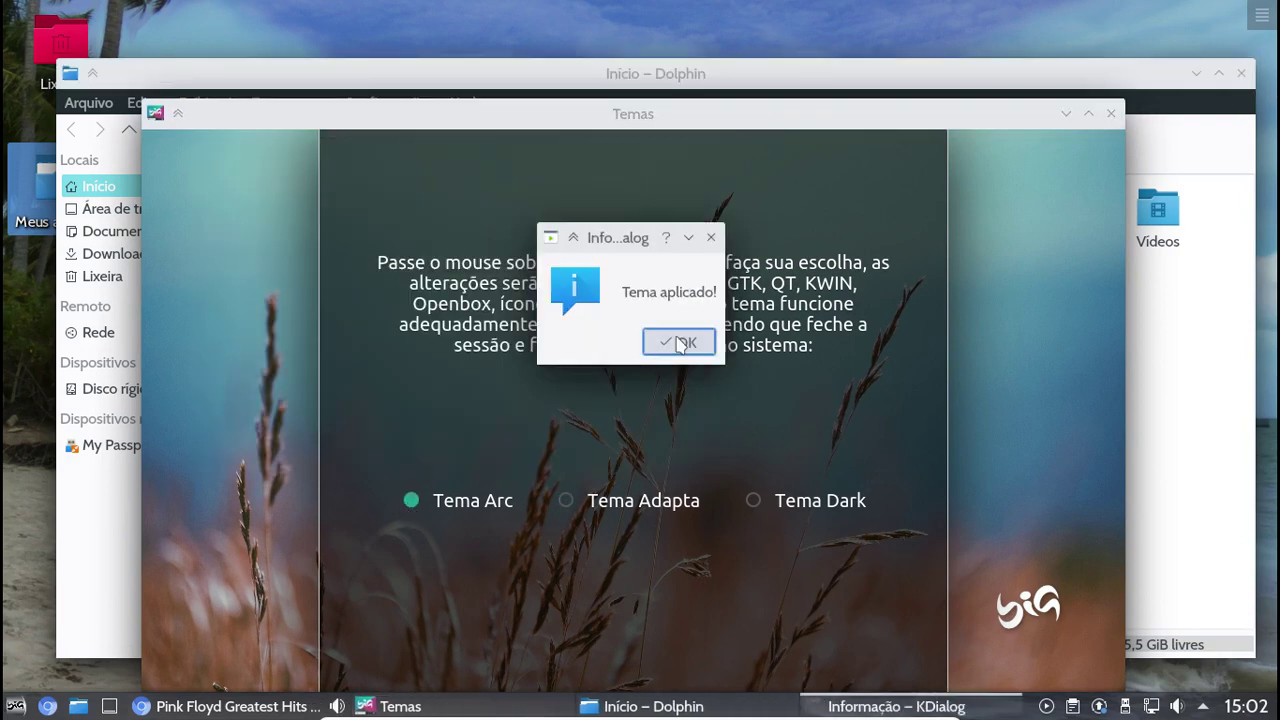
{"action": "left_click", "coordinate": [676, 342]}
{"action": "left_click", "coordinate": [632, 70]}
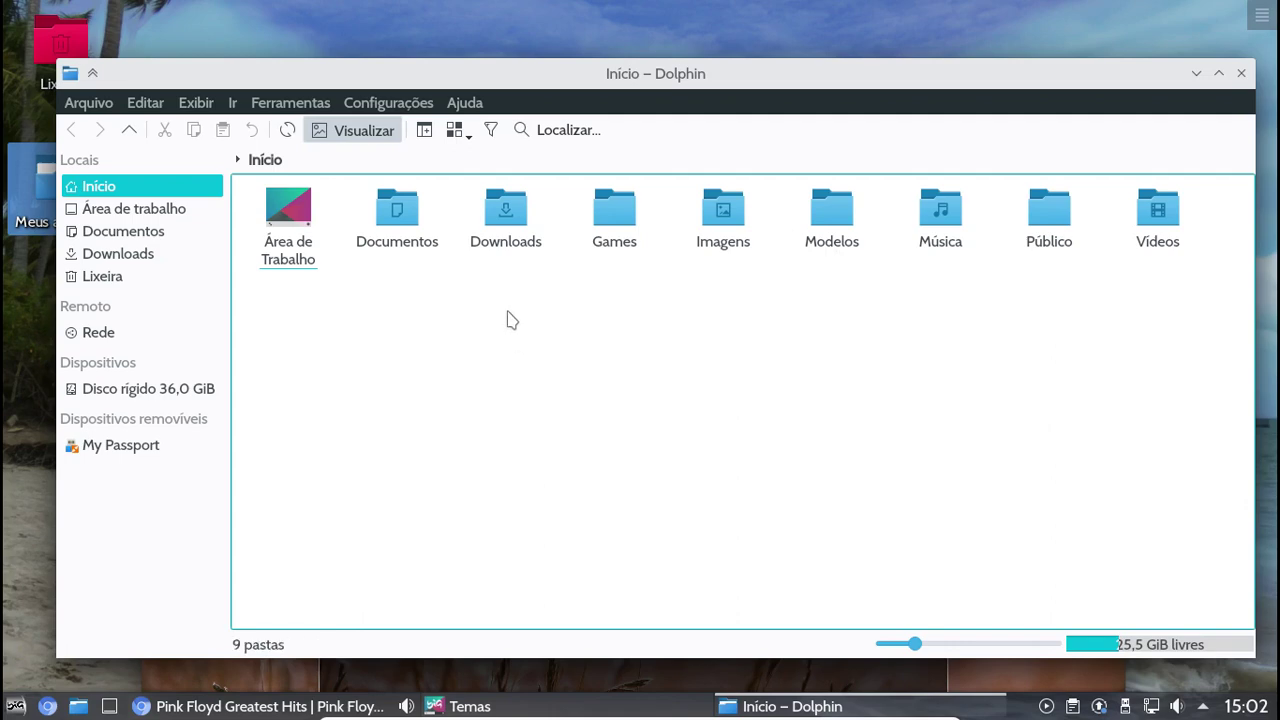
Enlarge Dolphin's folder icons, then apply Tema Dark from the Temas theme chooser
{"action": "left_click_drag", "start_coordinate": [918, 645], "coordinate": [936, 646]}
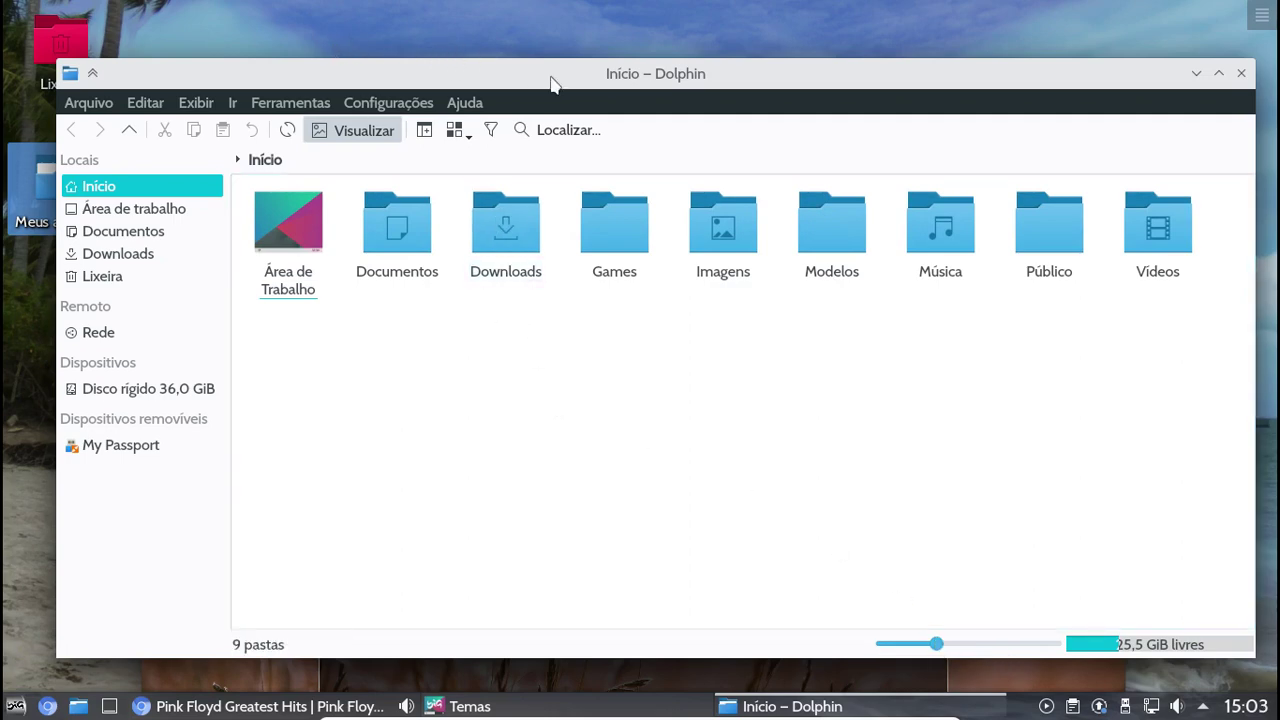
{"action": "left_click_drag", "start_coordinate": [551, 80], "coordinate": [663, 72]}
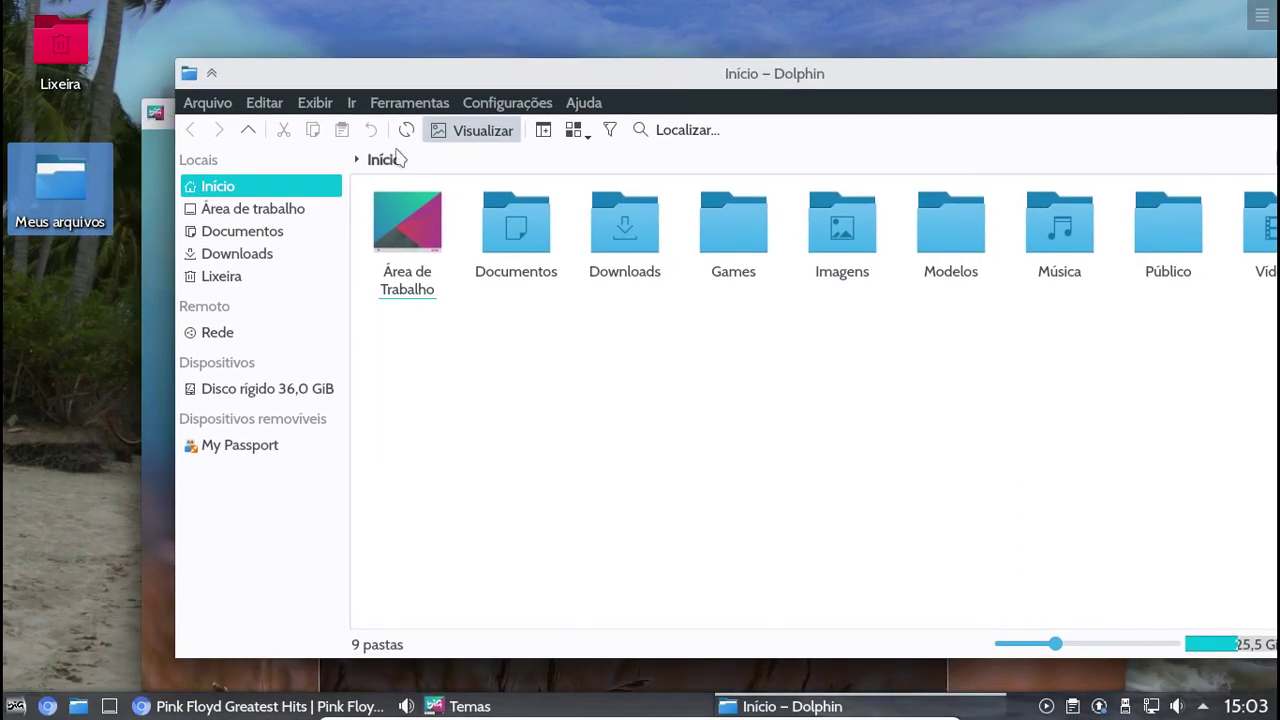
{"action": "left_click", "coordinate": [157, 228]}
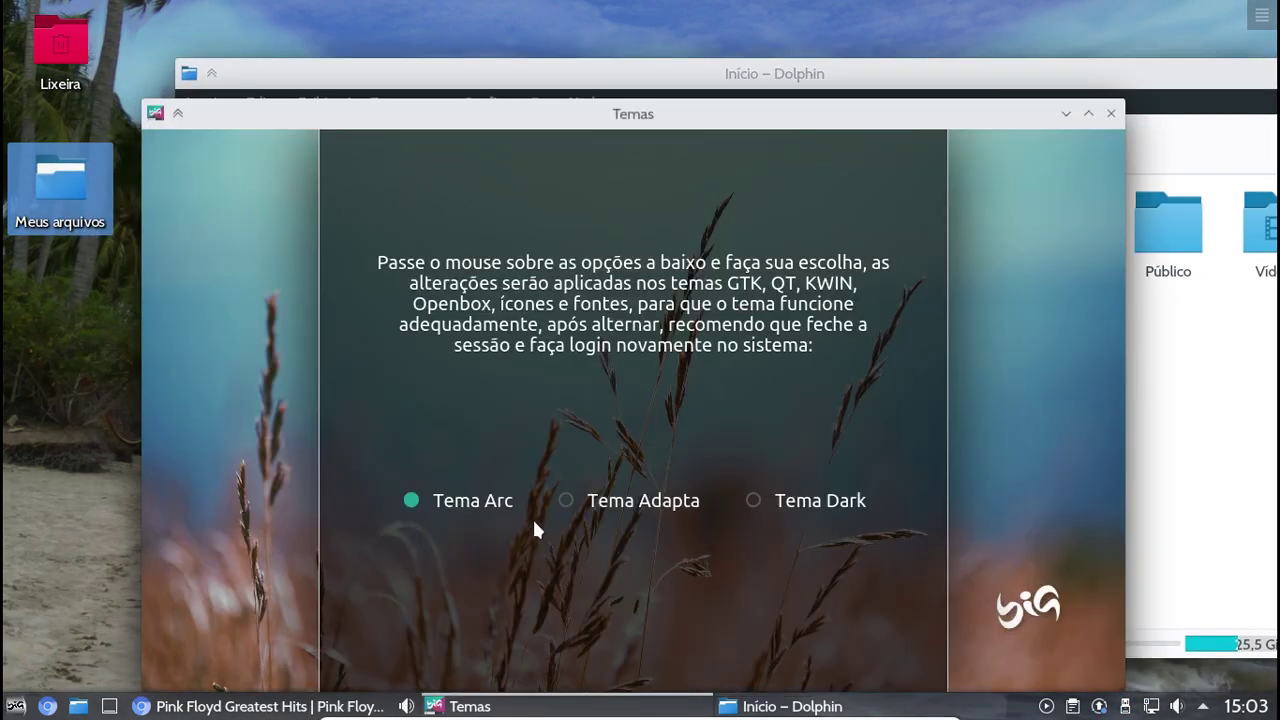
{"action": "left_click", "coordinate": [756, 504]}
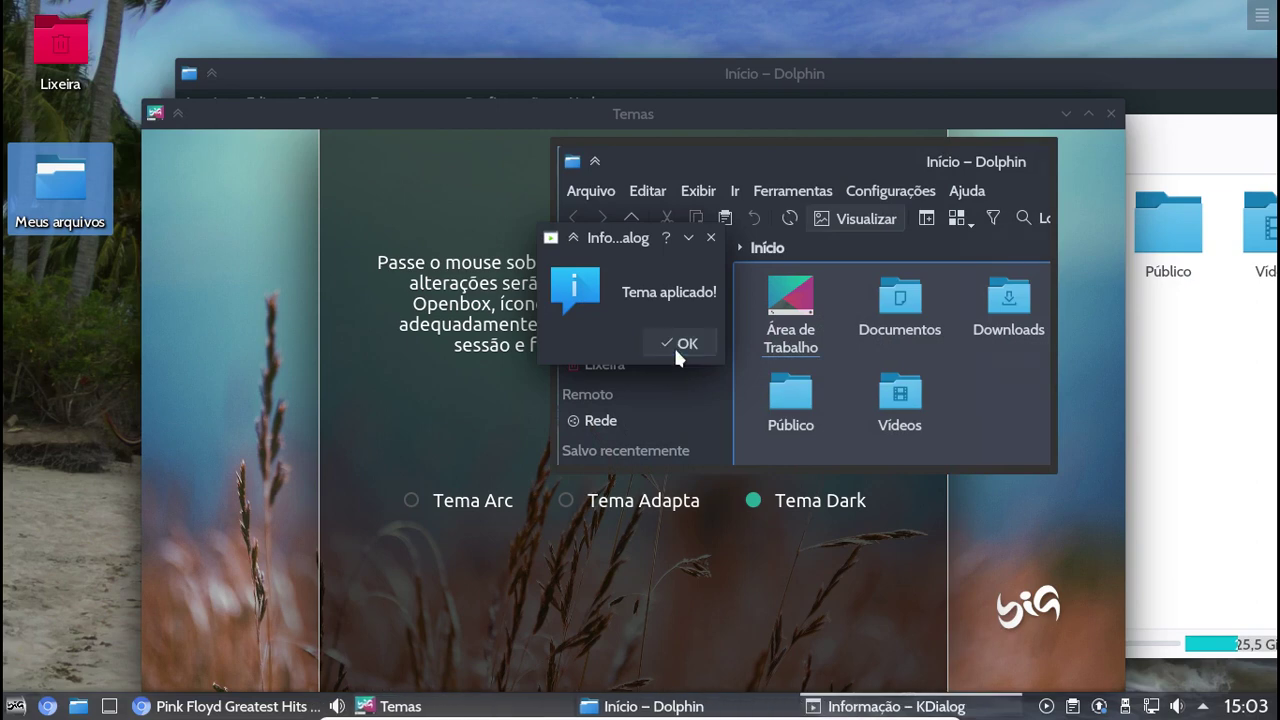
{"action": "left_click", "coordinate": [673, 344]}
{"action": "left_click", "coordinate": [1116, 75]}
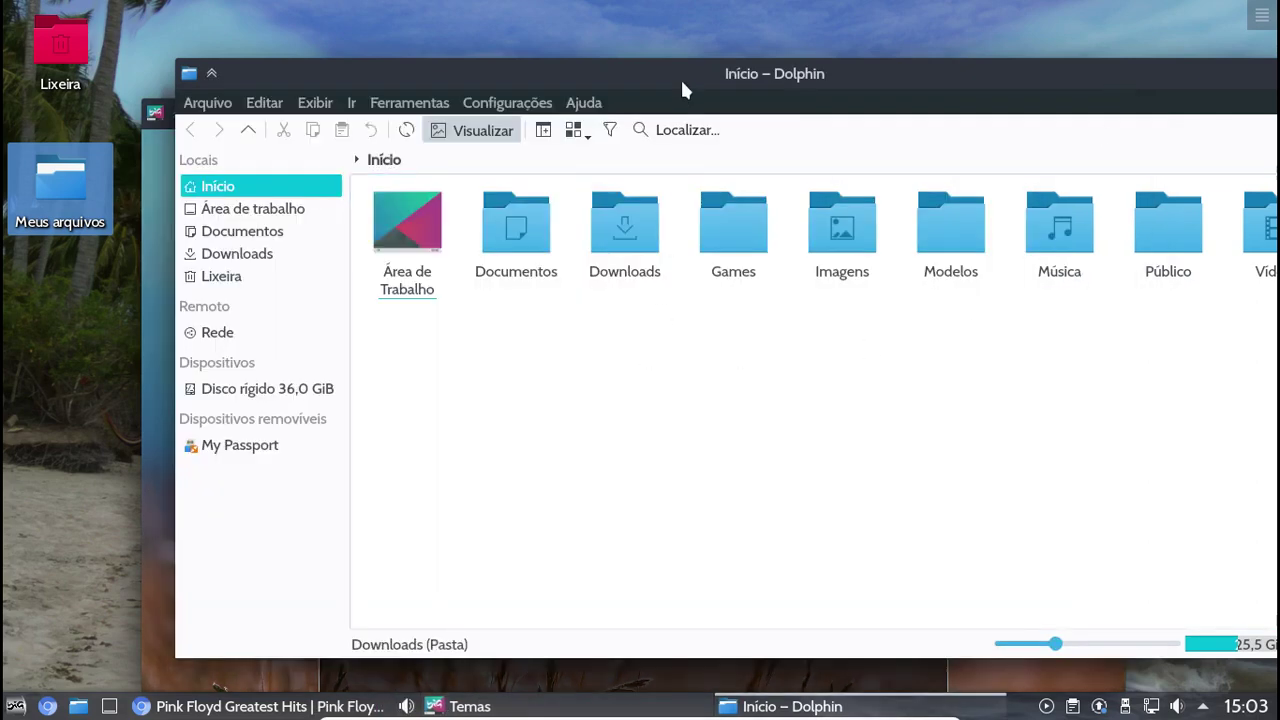
Reapply Tema Arc from the Temas theme chooser
{"action": "left_click_drag", "start_coordinate": [658, 84], "coordinate": [546, 82]}
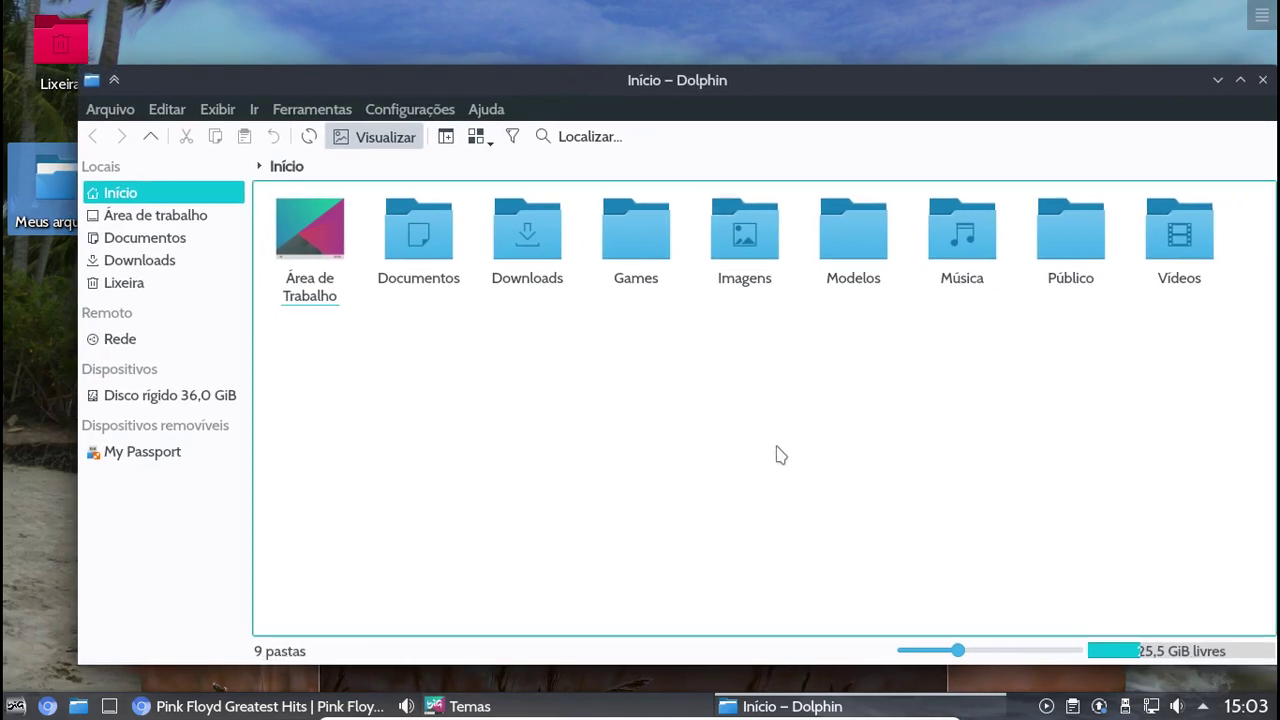
{"action": "left_click", "coordinate": [500, 710]}
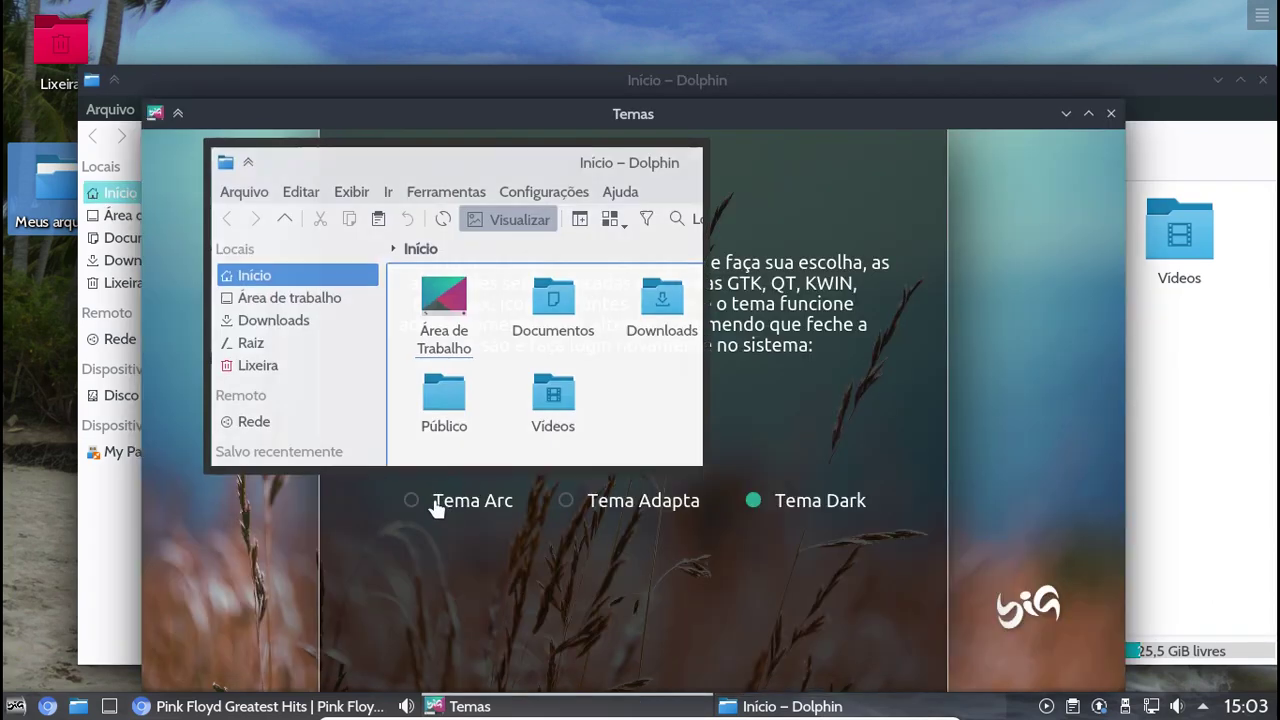
{"action": "left_click", "coordinate": [440, 505]}
{"action": "left_click", "coordinate": [684, 343]}
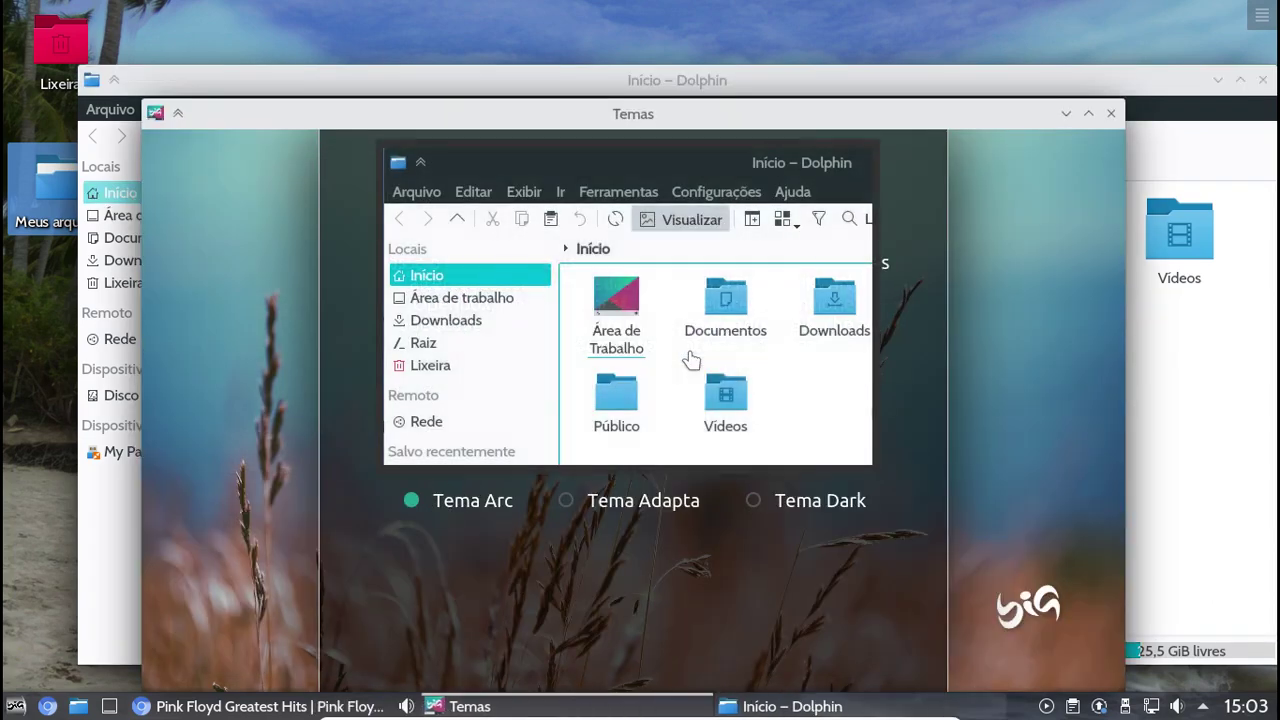
Close the Temas theme chooser and the Dolphin file manager
{"action": "left_click", "coordinate": [1110, 113]}
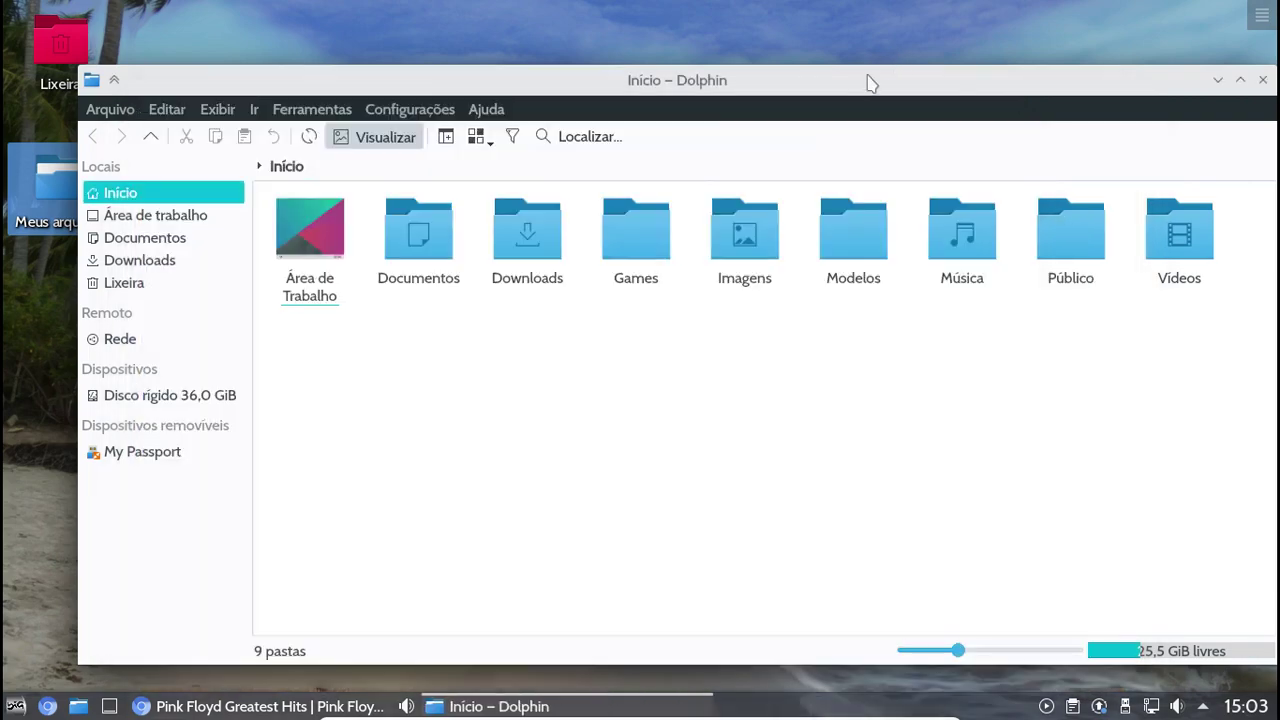
{"action": "left_click_drag", "start_coordinate": [866, 80], "coordinate": [811, 79]}
{"action": "left_click", "coordinate": [1208, 79]}
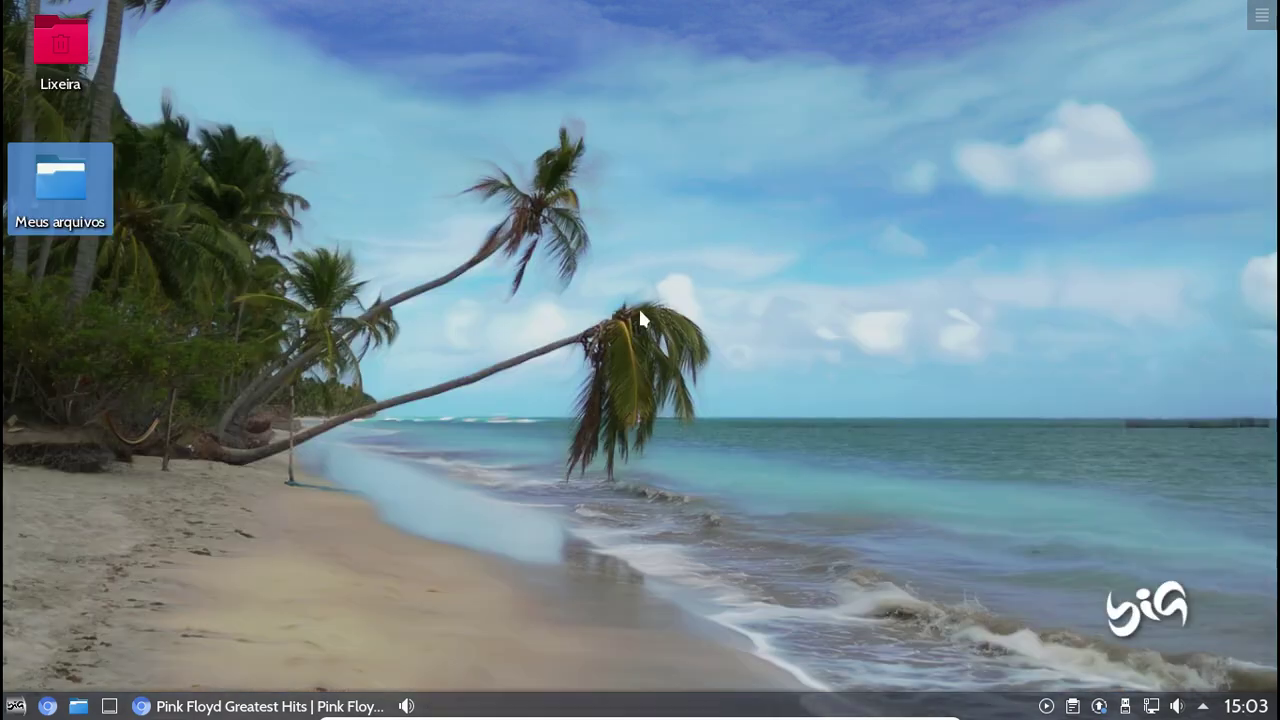
Launch Editor de imagens Gimp from the Gráficos category of the application menu
{"action": "left_click", "coordinate": [15, 706]}
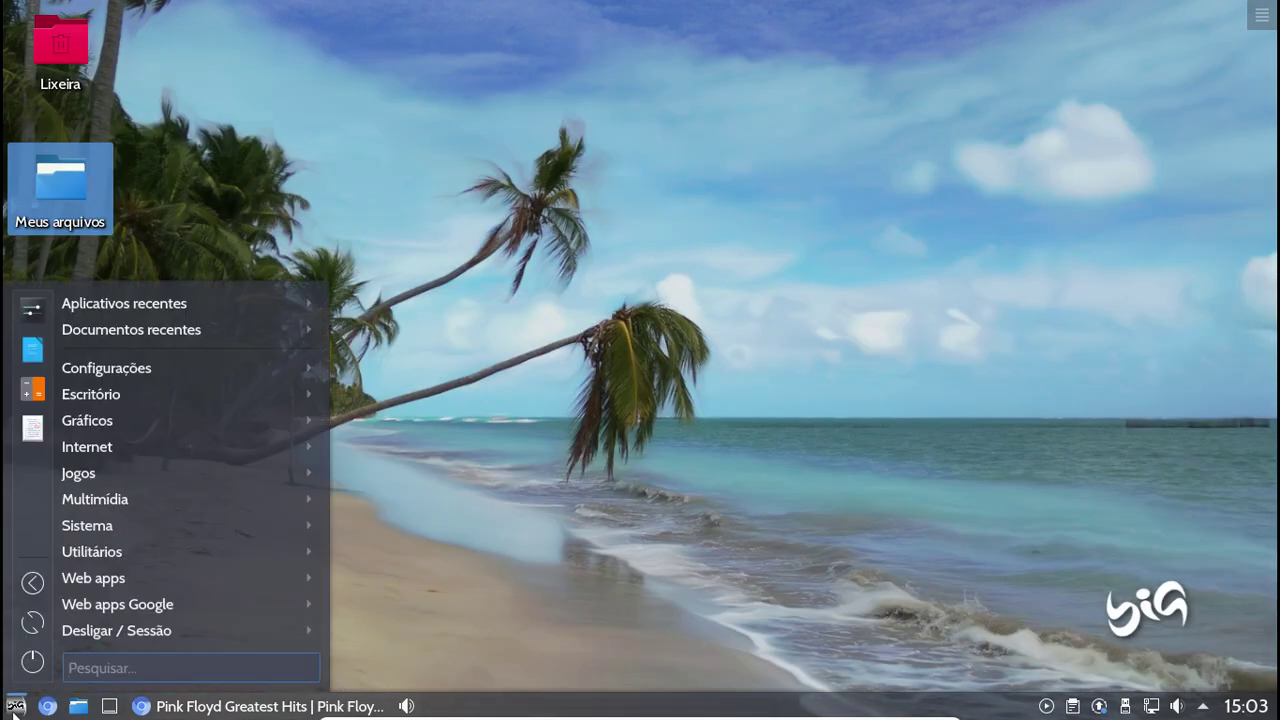
{"action": "mouse_move", "coordinate": [98, 528]}
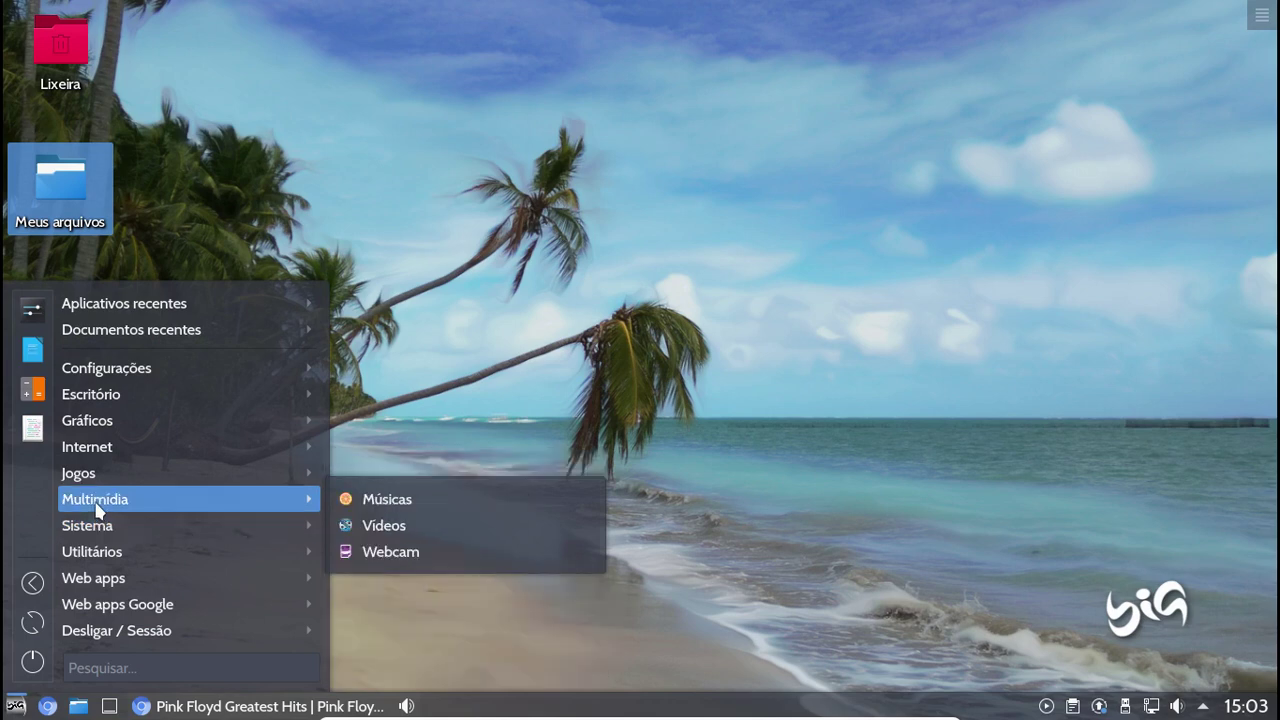
{"action": "mouse_move", "coordinate": [110, 482]}
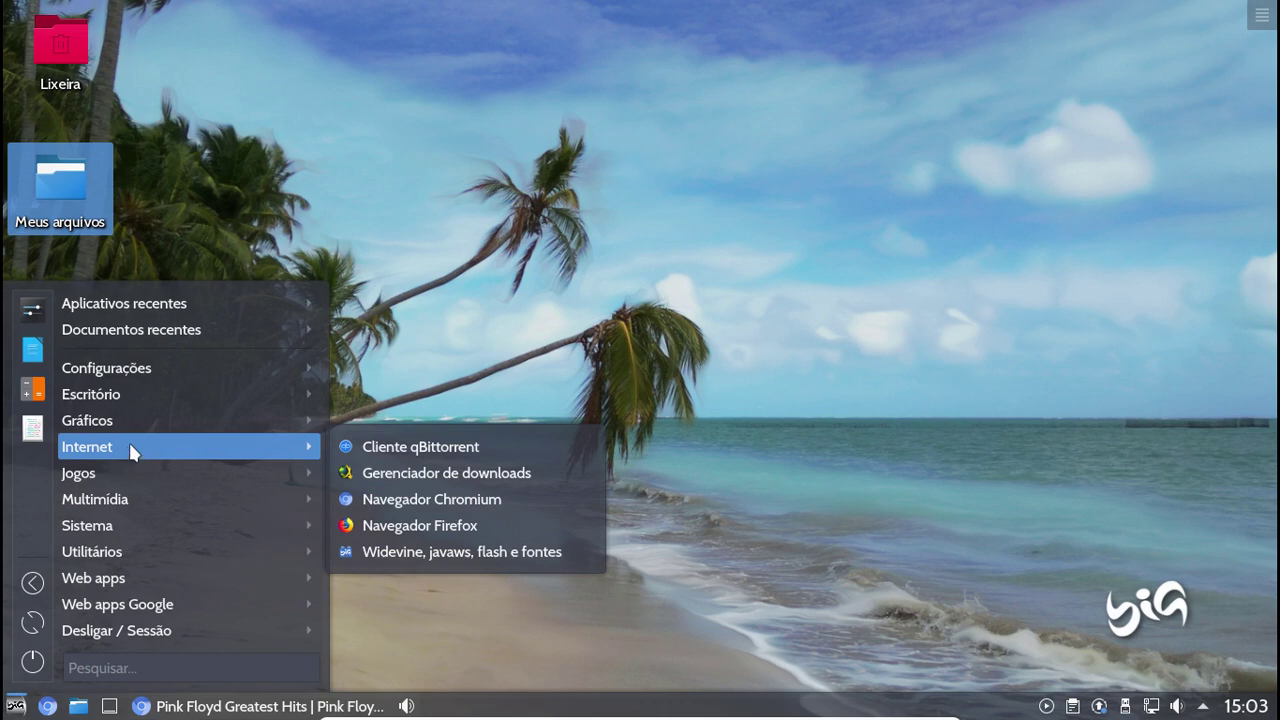
{"action": "mouse_move", "coordinate": [167, 428]}
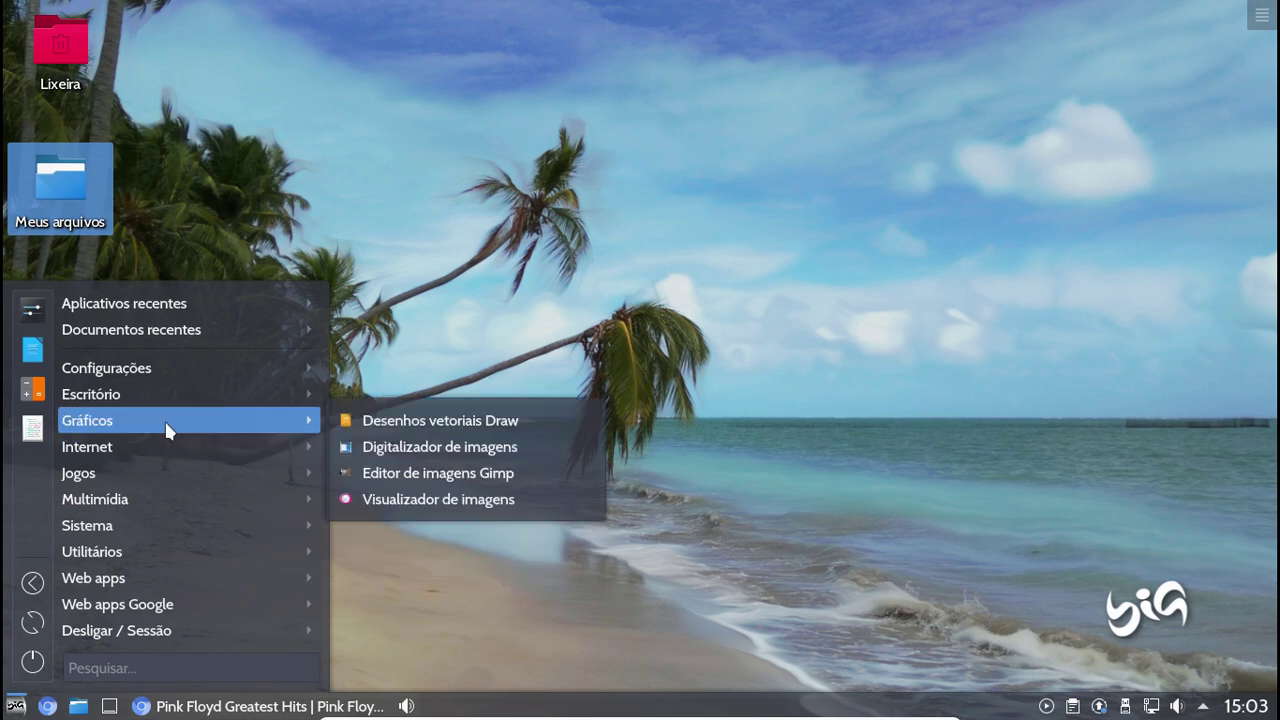
{"action": "left_click", "coordinate": [393, 478]}
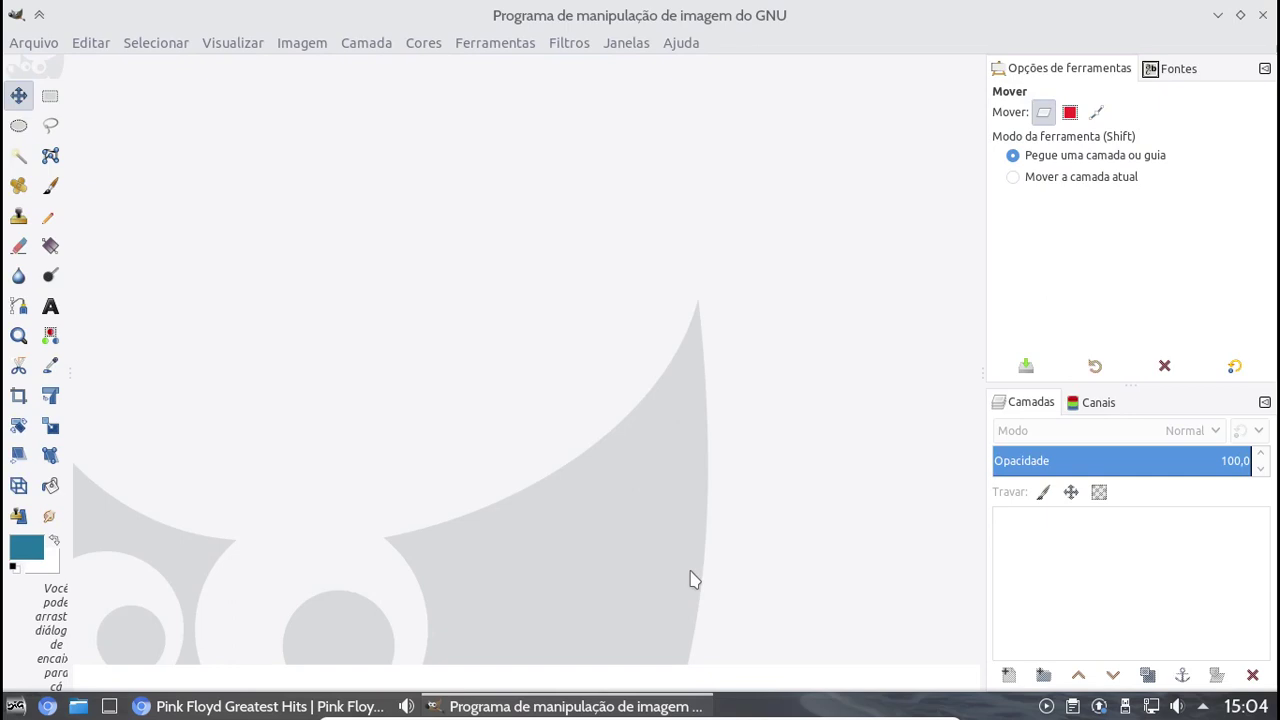
View GIMP's About dialog showing version 2.10.8, then close it
{"action": "left_click", "coordinate": [683, 45]}
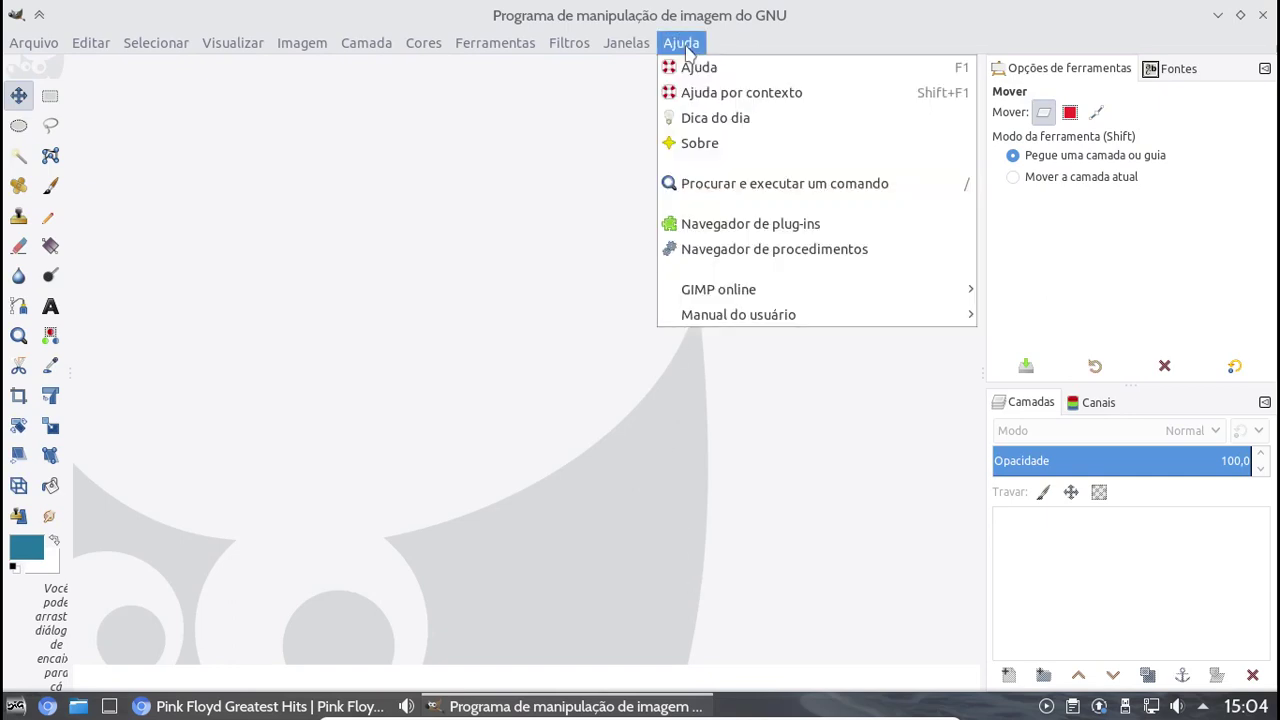
{"action": "left_click", "coordinate": [734, 146]}
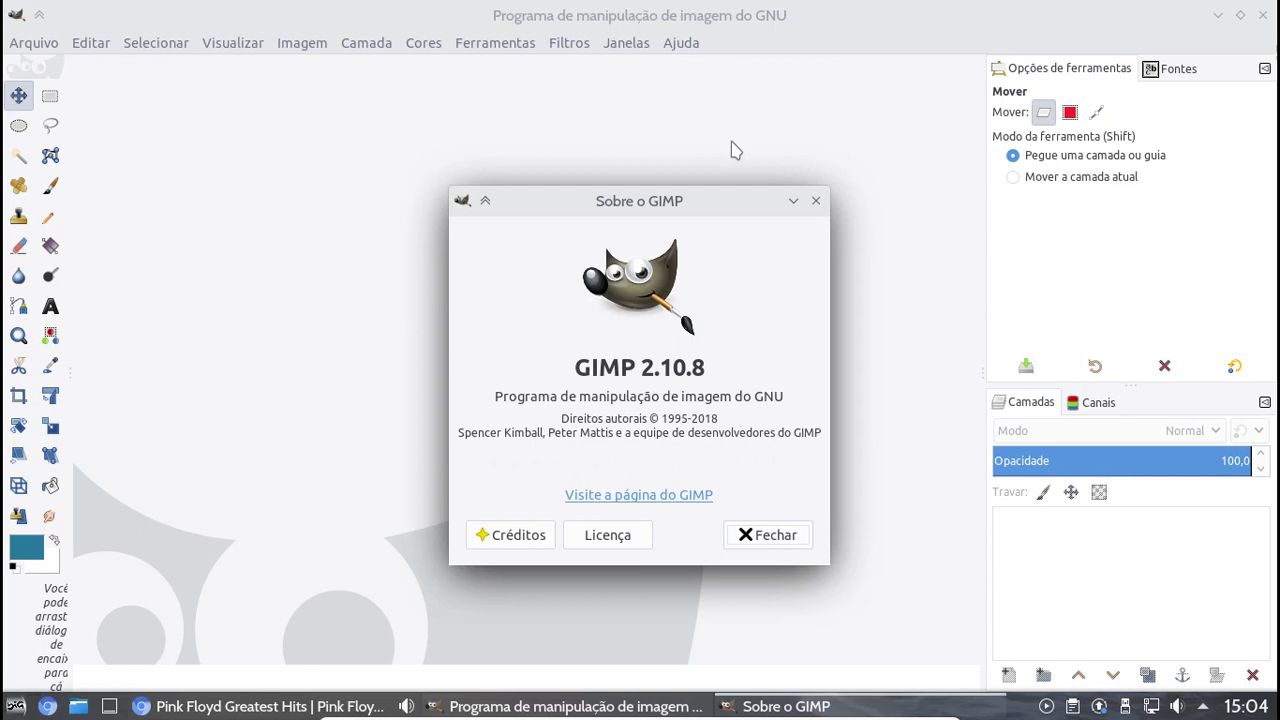
{"action": "left_click", "coordinate": [816, 200]}
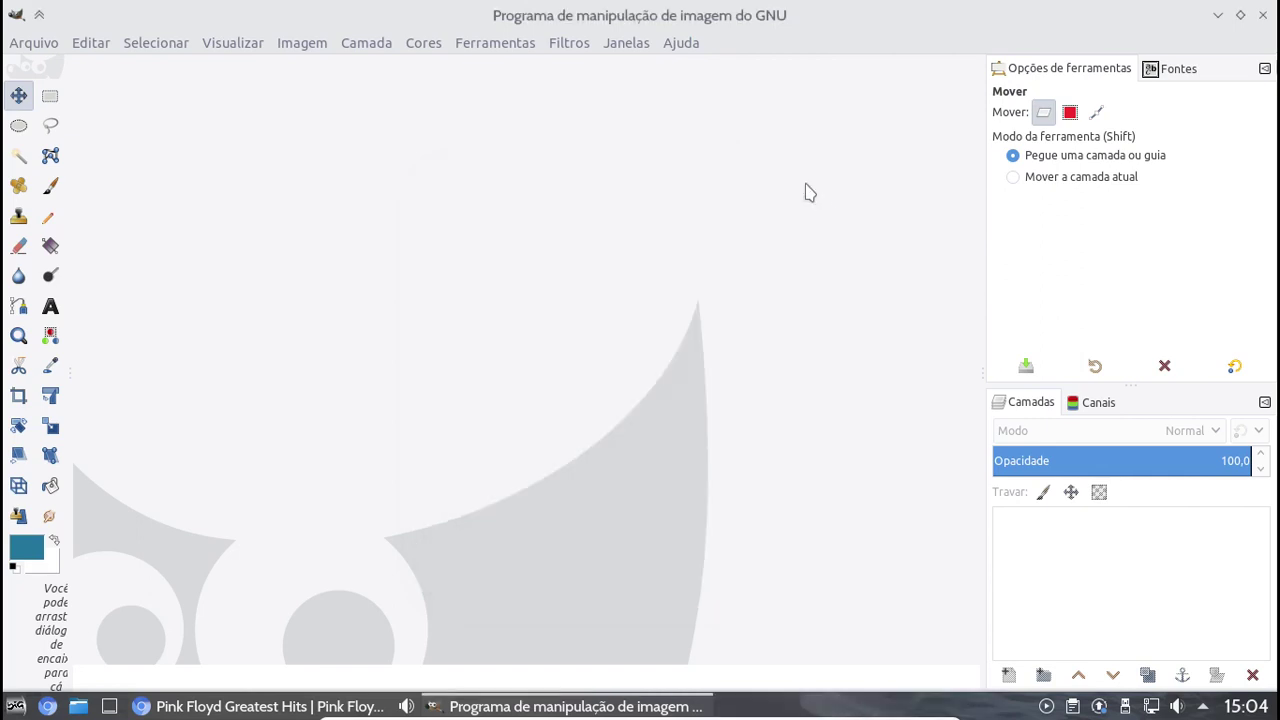
Inspect the Adicionar chanfro and Align Visible Layers entries in GIMP's plug-in browser, then close it
{"action": "left_click", "coordinate": [684, 46]}
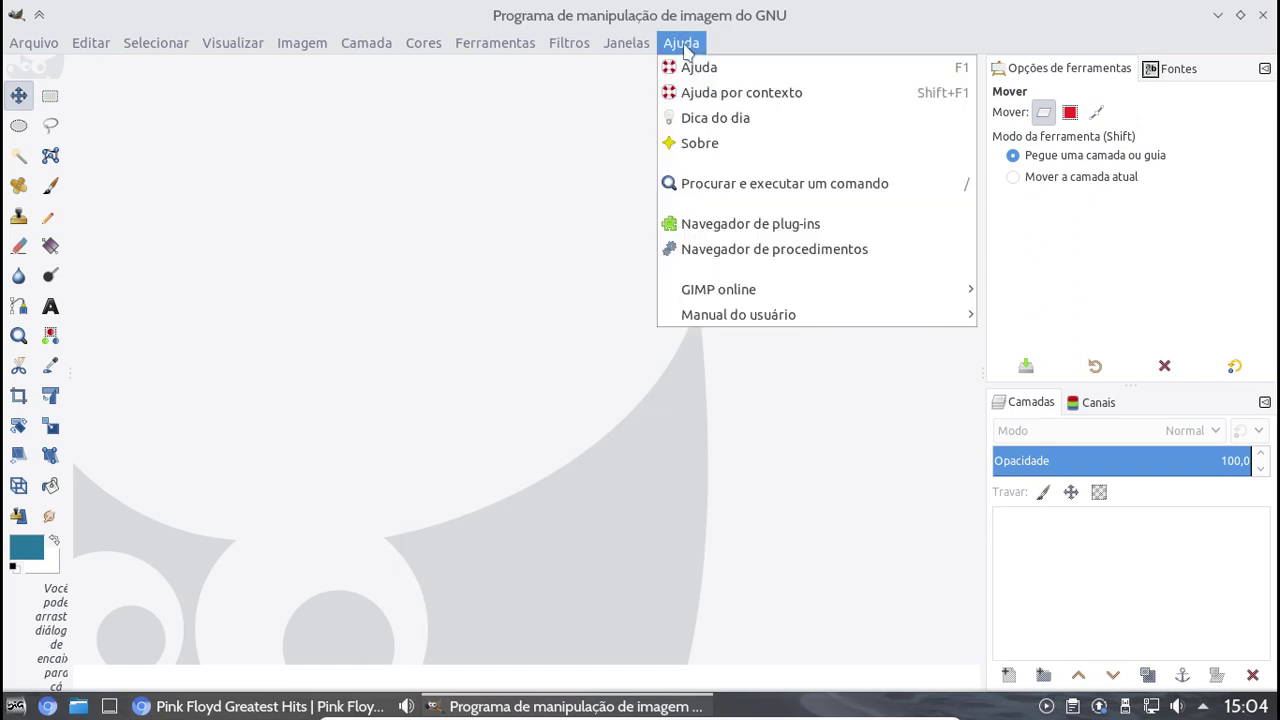
{"action": "left_click", "coordinate": [760, 226]}
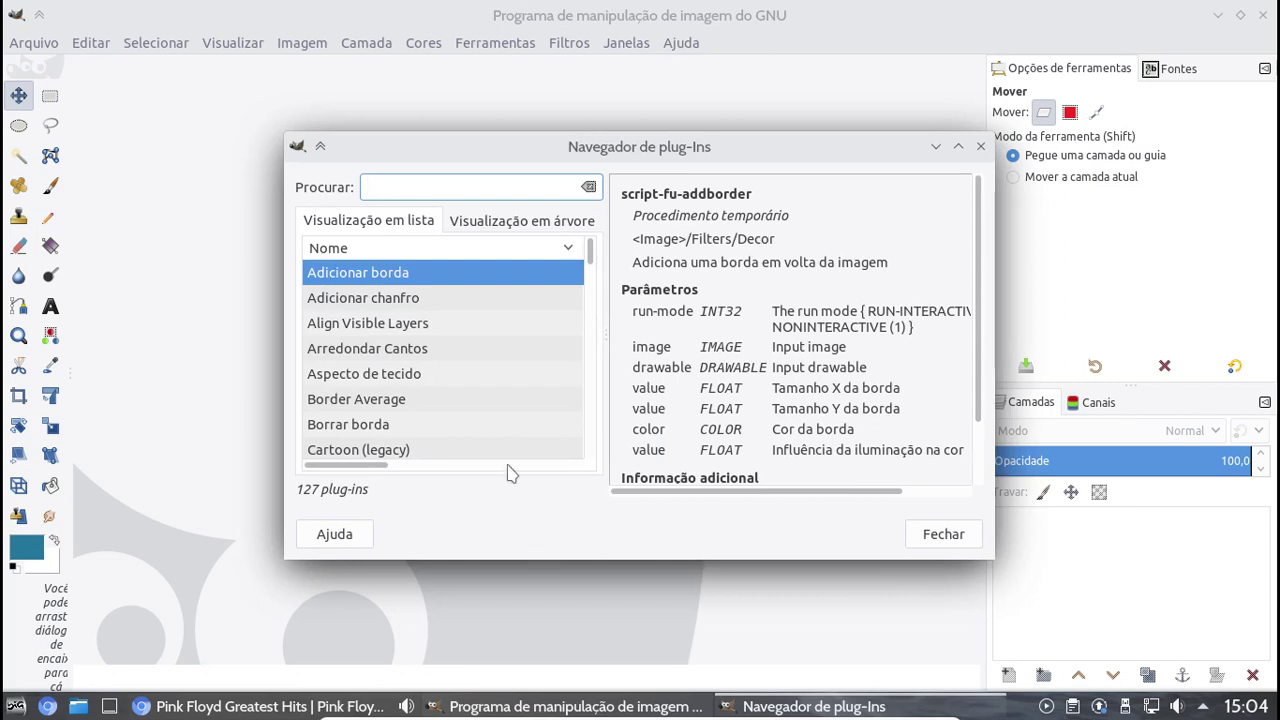
{"action": "left_click", "coordinate": [385, 300]}
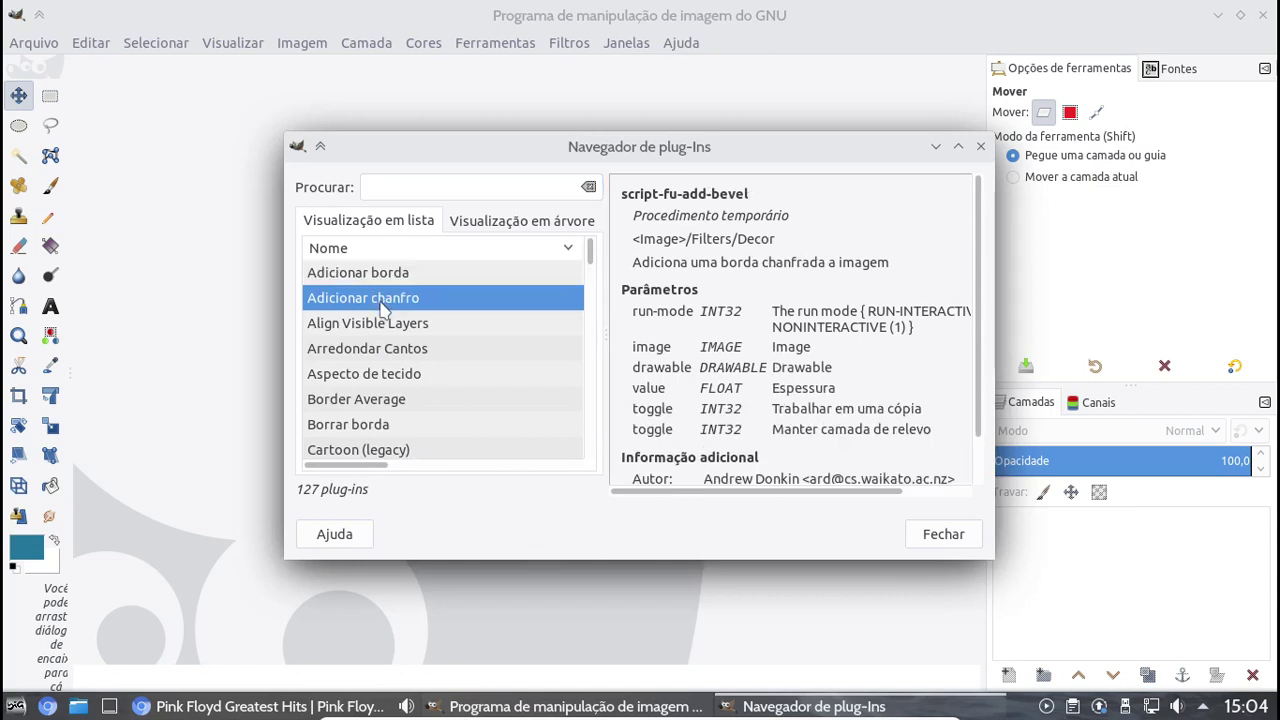
{"action": "left_click", "coordinate": [384, 330]}
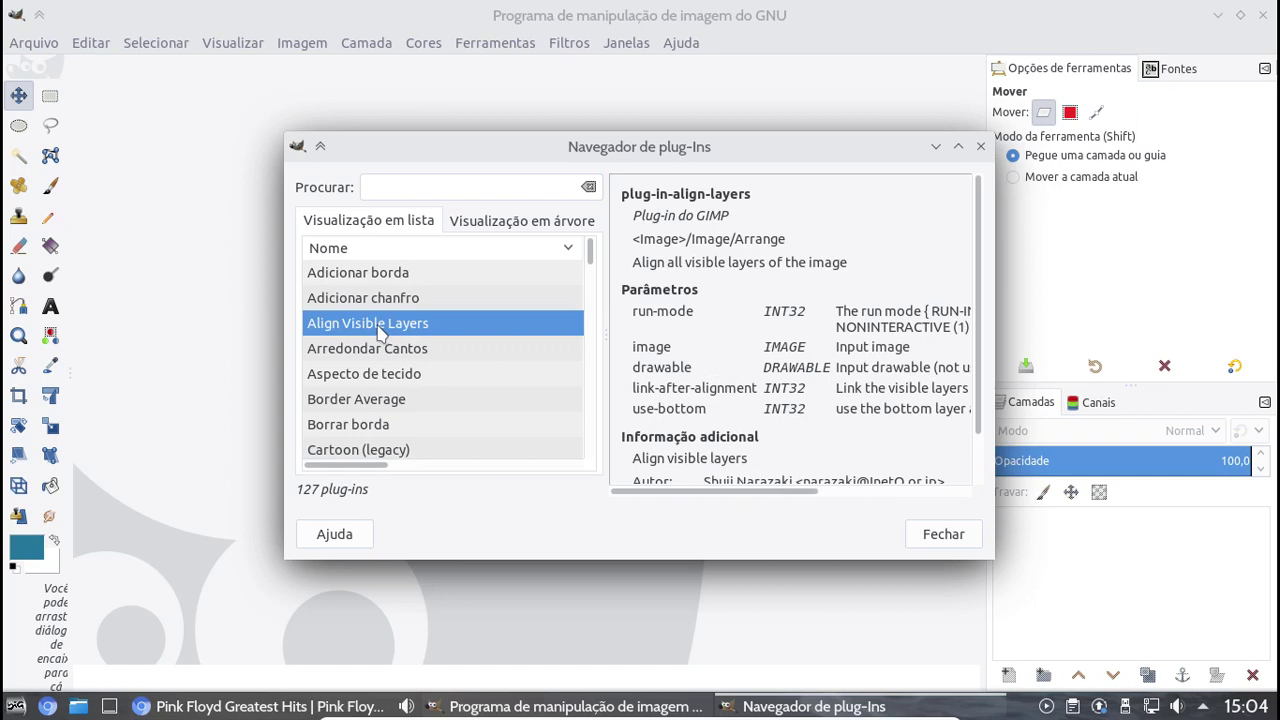
{"action": "left_click", "coordinate": [940, 535]}
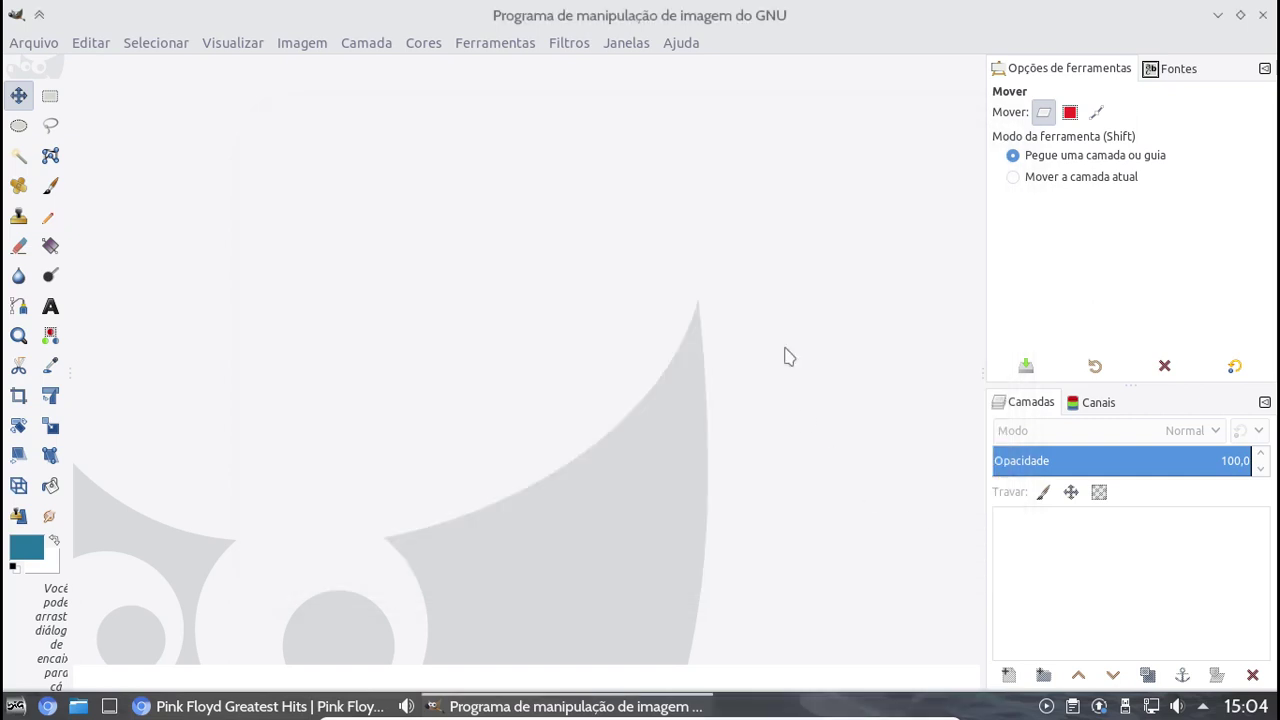
Browse GIMP's Ajuda, Janelas and Arquivo menus, then quit GIMP
{"action": "left_click", "coordinate": [676, 44]}
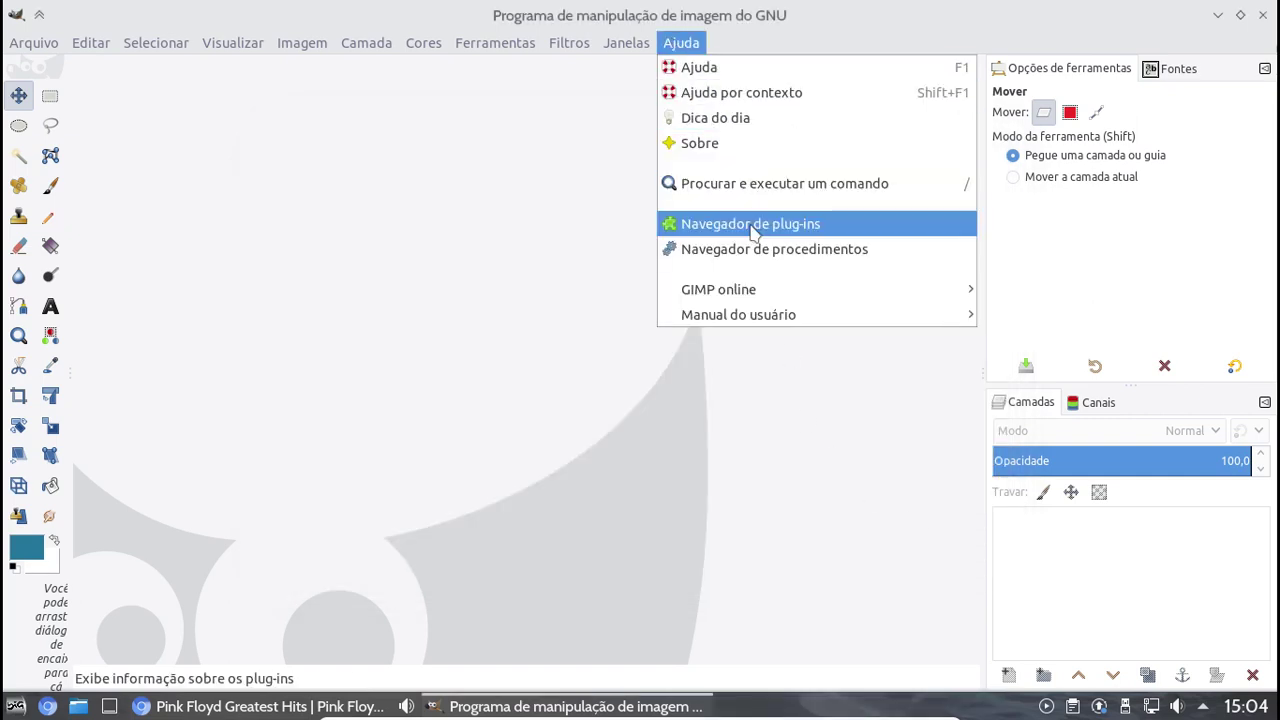
{"action": "mouse_move", "coordinate": [738, 314]}
{"action": "left_click", "coordinate": [626, 42]}
{"action": "left_click", "coordinate": [34, 44]}
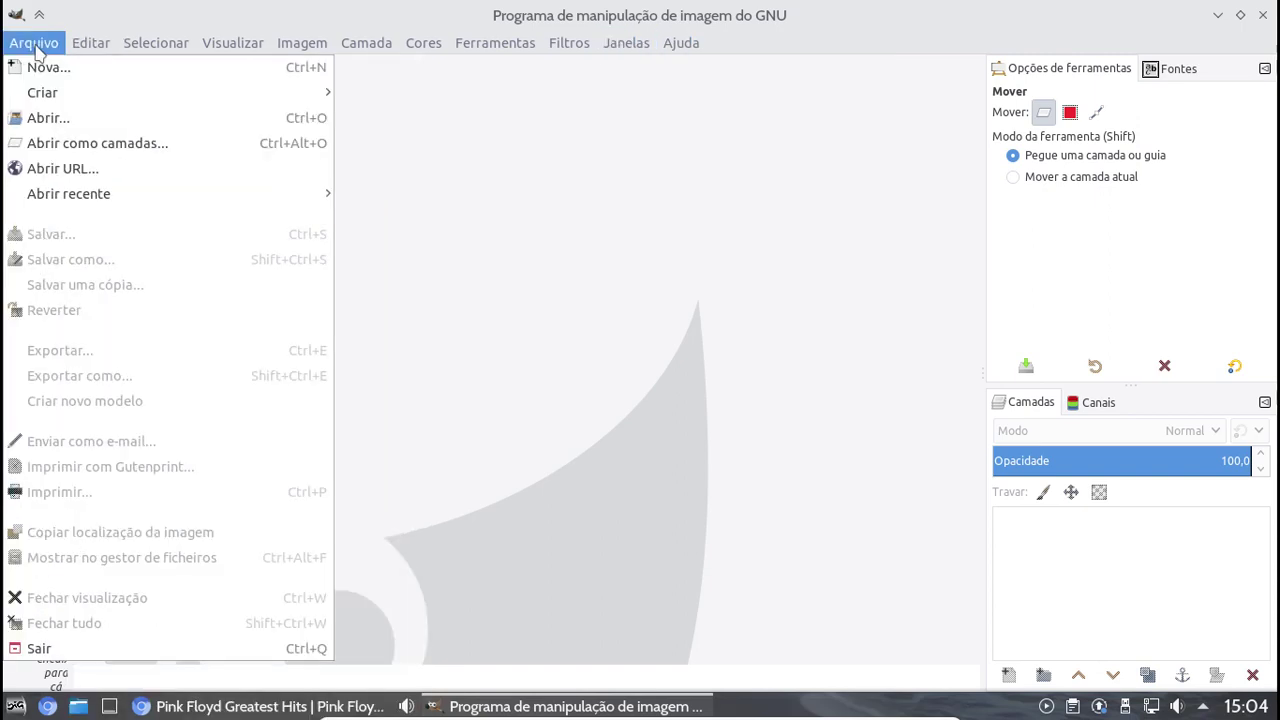
{"action": "left_click", "coordinate": [34, 44]}
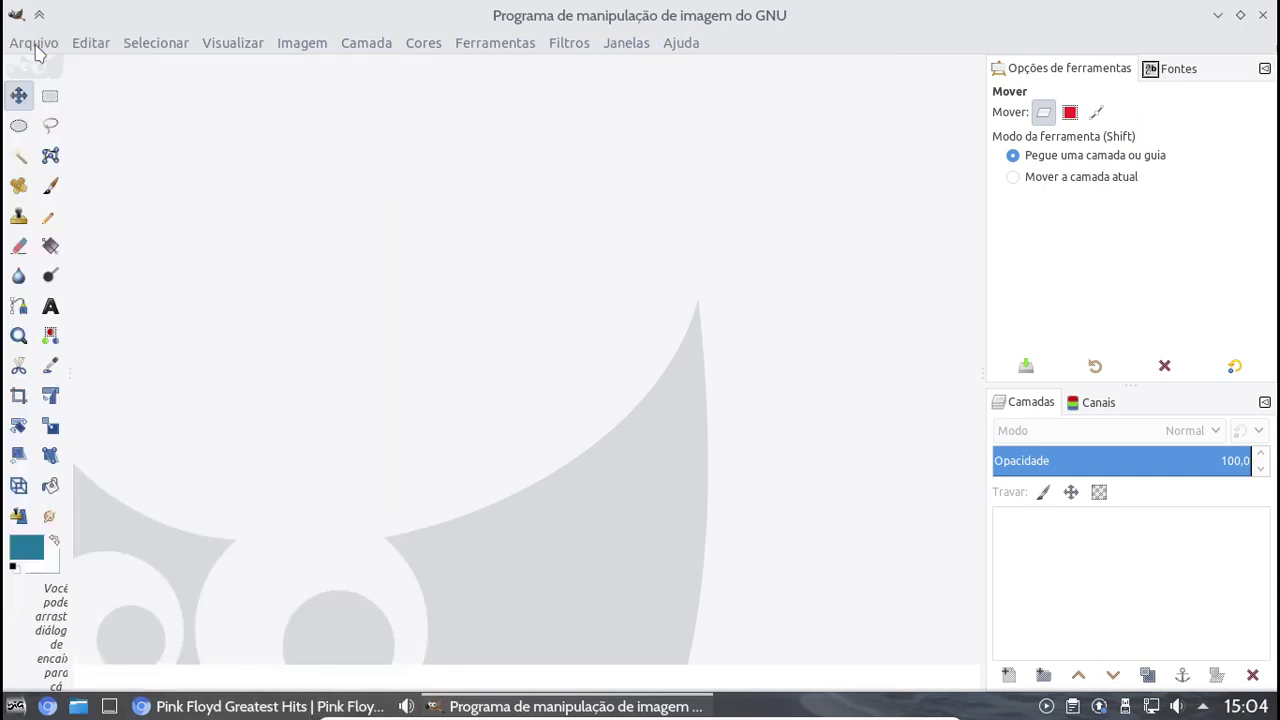
{"action": "left_click", "coordinate": [1261, 15]}
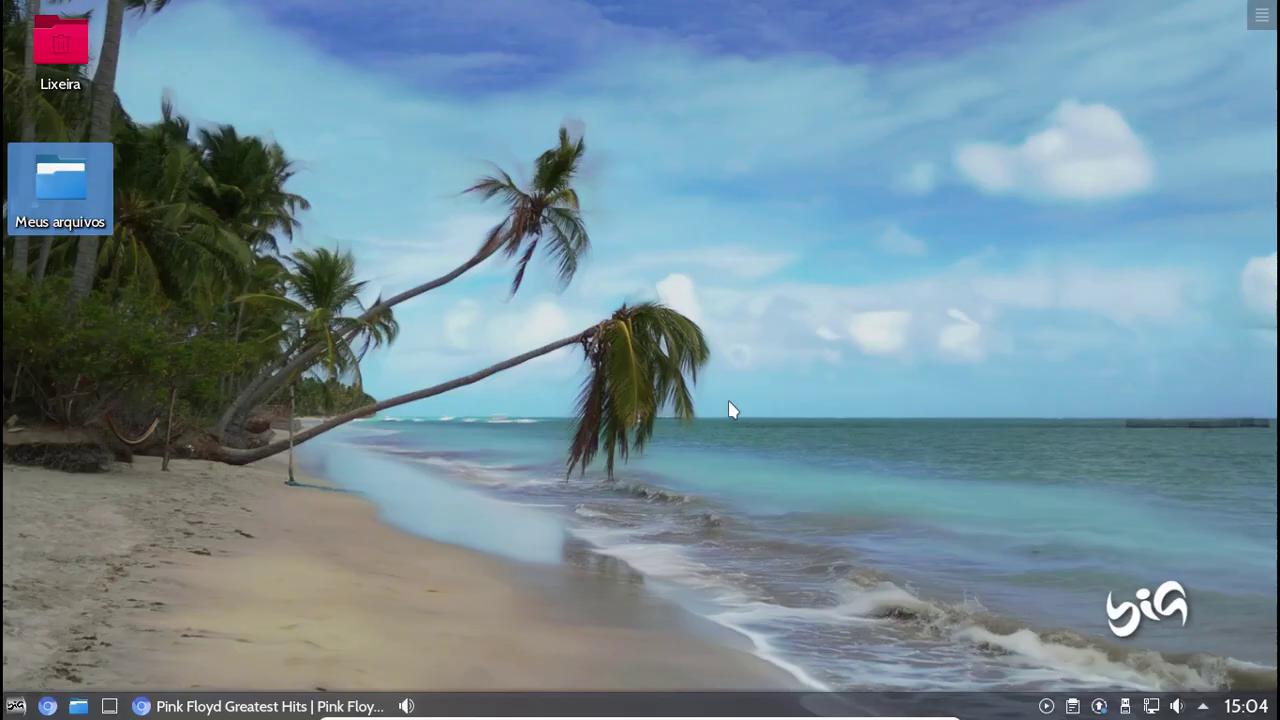
Launch Calculadora from the Escritório category and move its window to the screen centre
{"action": "left_click", "coordinate": [15, 707]}
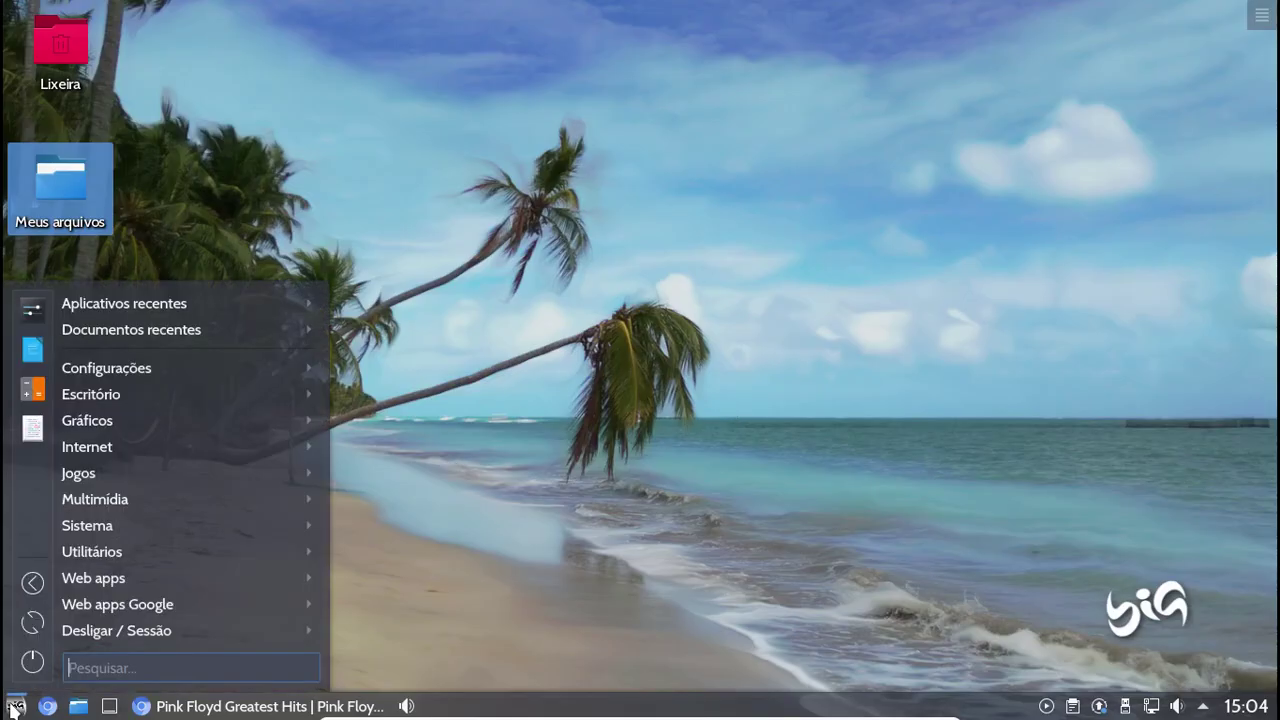
{"action": "mouse_move", "coordinate": [116, 425]}
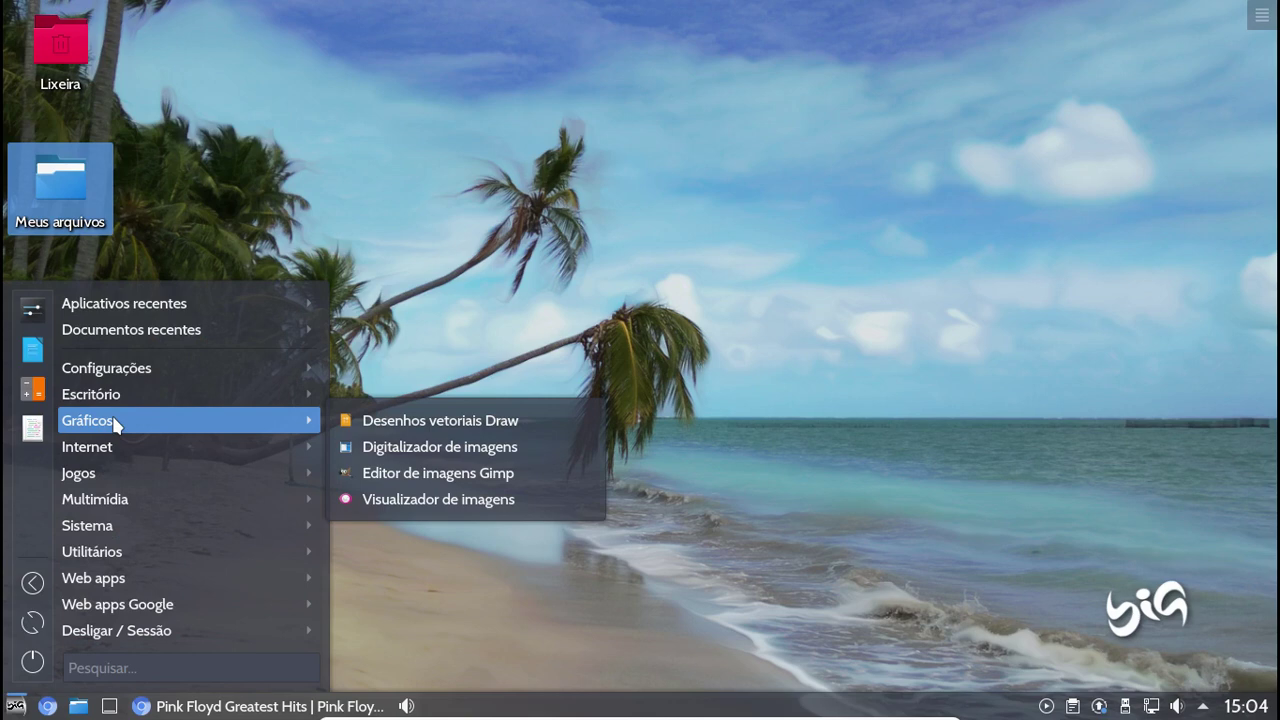
{"action": "mouse_move", "coordinate": [136, 403]}
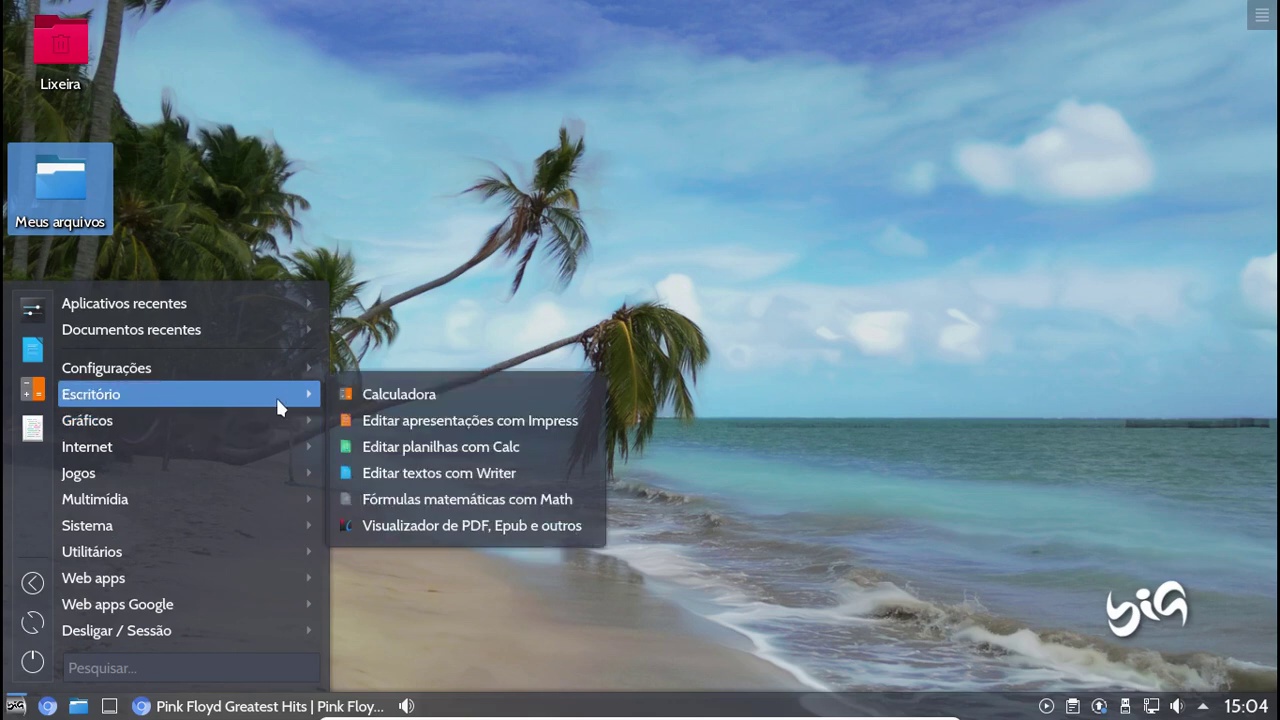
{"action": "left_click", "coordinate": [428, 398]}
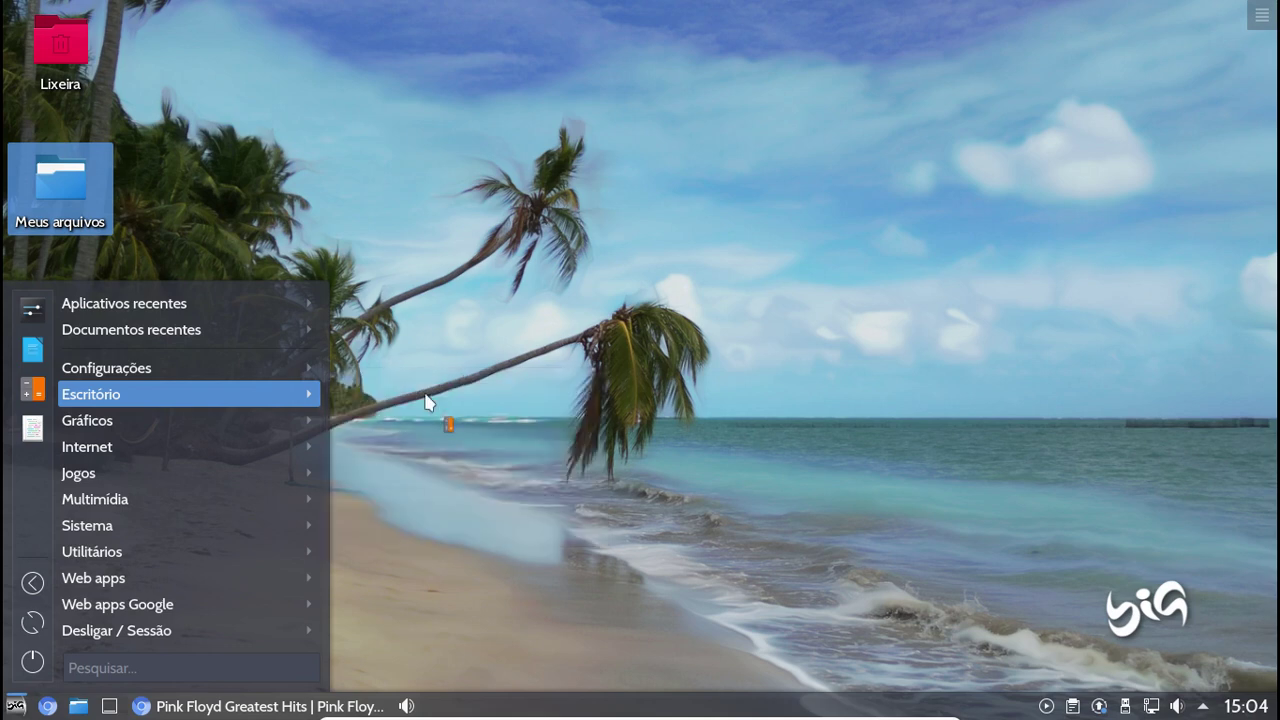
{"action": "left_click_drag", "start_coordinate": [182, 362], "coordinate": [581, 218]}
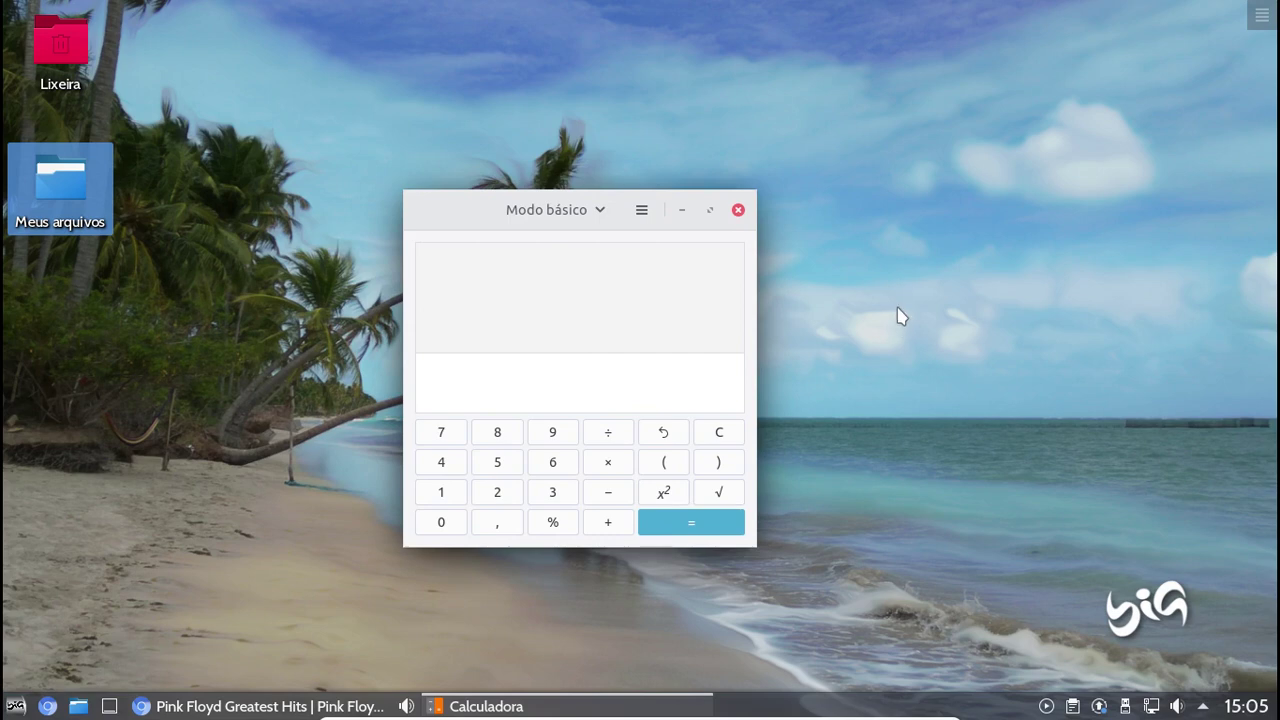
Compute 25×3+74÷3 = 99,666666667 on the calculator, then close it
{"action": "left_click", "coordinate": [504, 498]}
{"action": "left_click", "coordinate": [502, 462]}
{"action": "left_click", "coordinate": [607, 462]}
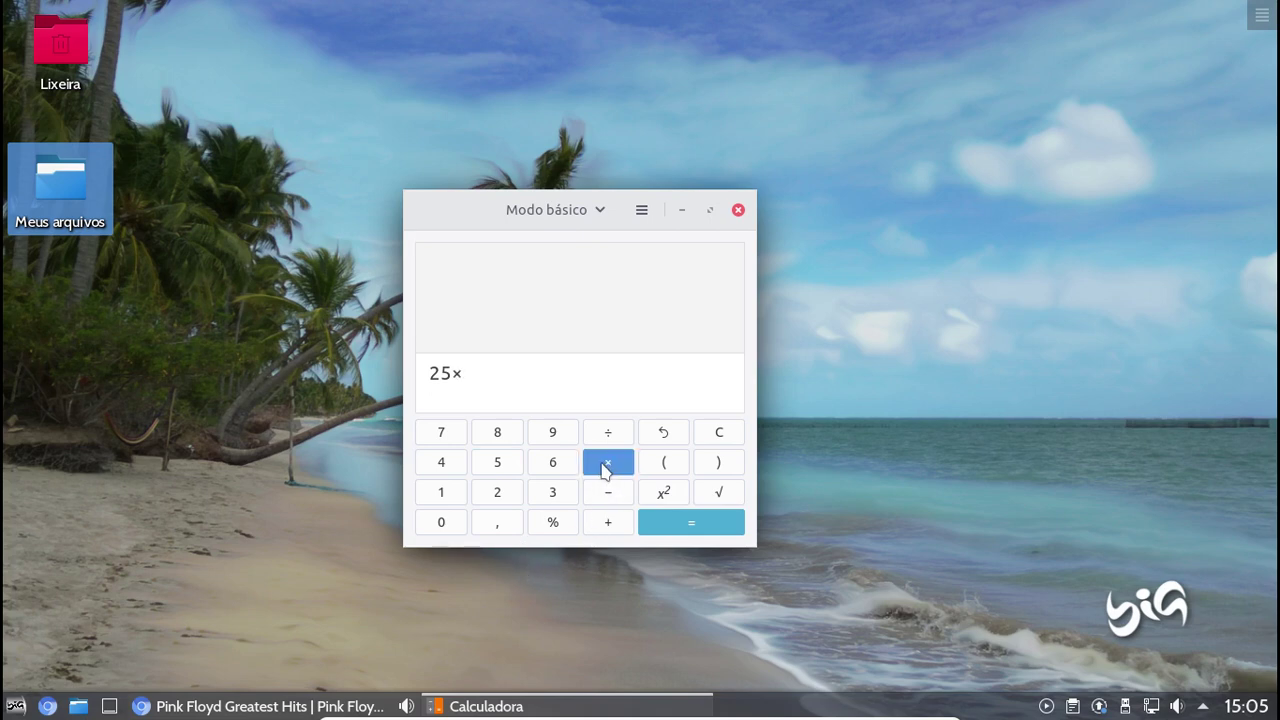
{"action": "left_click", "coordinate": [555, 493]}
{"action": "left_click", "coordinate": [607, 524]}
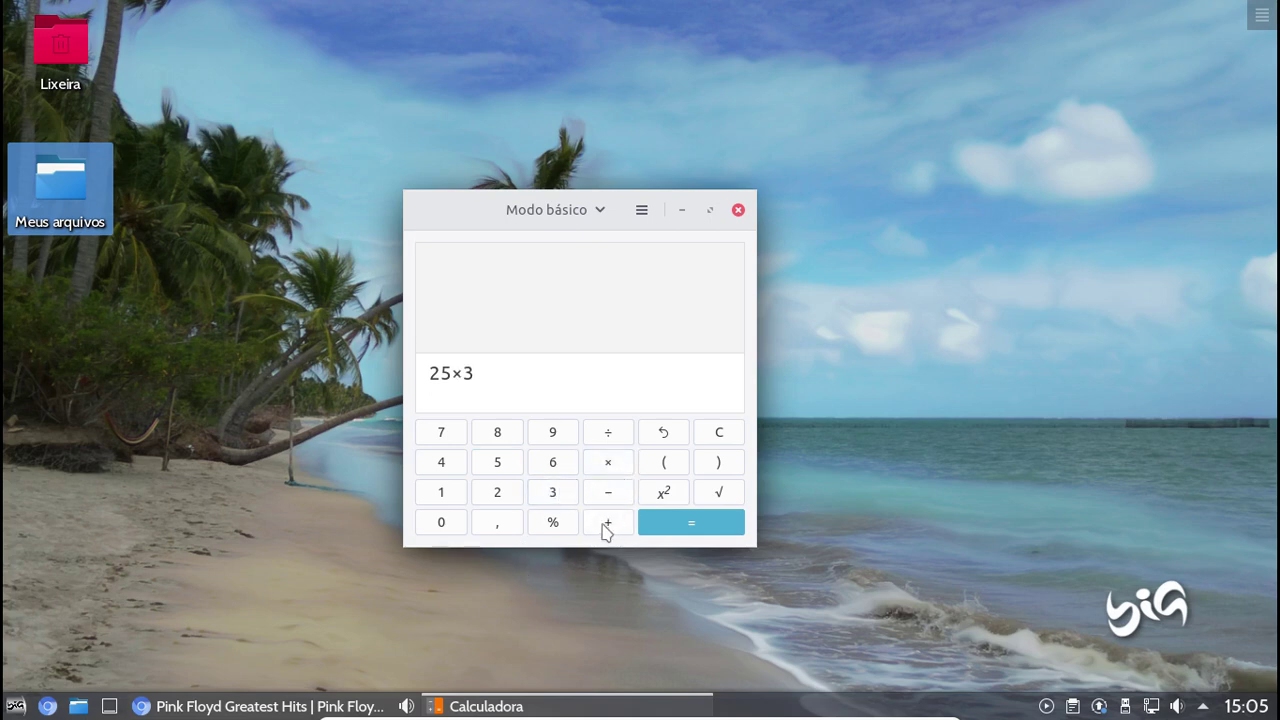
{"action": "left_click", "coordinate": [446, 437]}
{"action": "left_click", "coordinate": [446, 466]}
{"action": "left_click", "coordinate": [605, 433]}
{"action": "left_click", "coordinate": [552, 495]}
{"action": "left_click", "coordinate": [683, 527]}
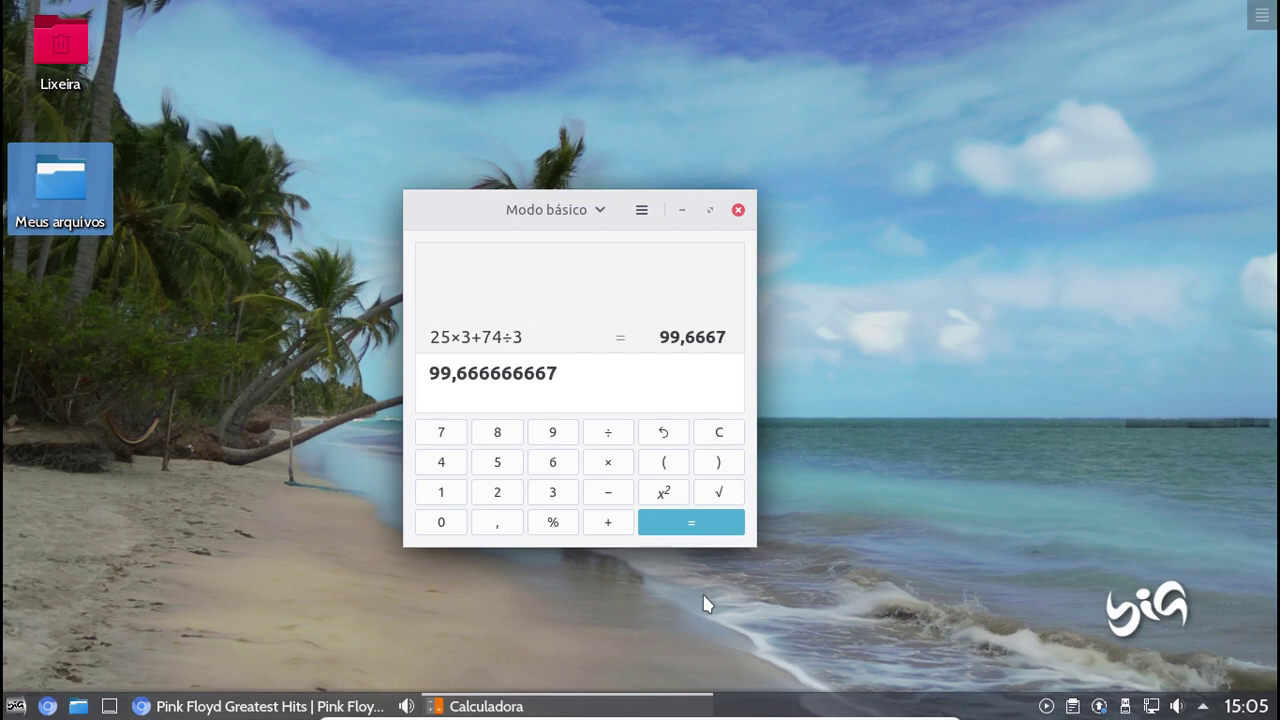
{"action": "left_click", "coordinate": [738, 210]}
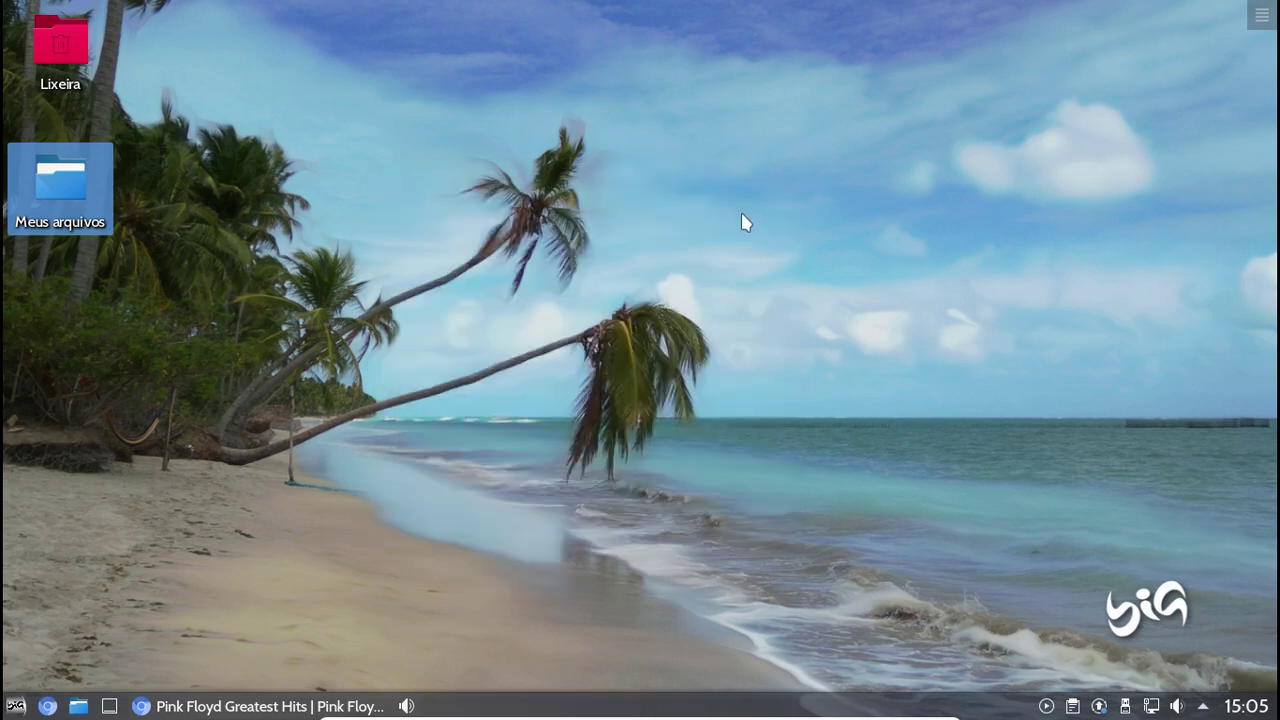
Launch Opções de driver, kernel e boot from Configurações and submit the administrator password
{"action": "left_click", "coordinate": [15, 706]}
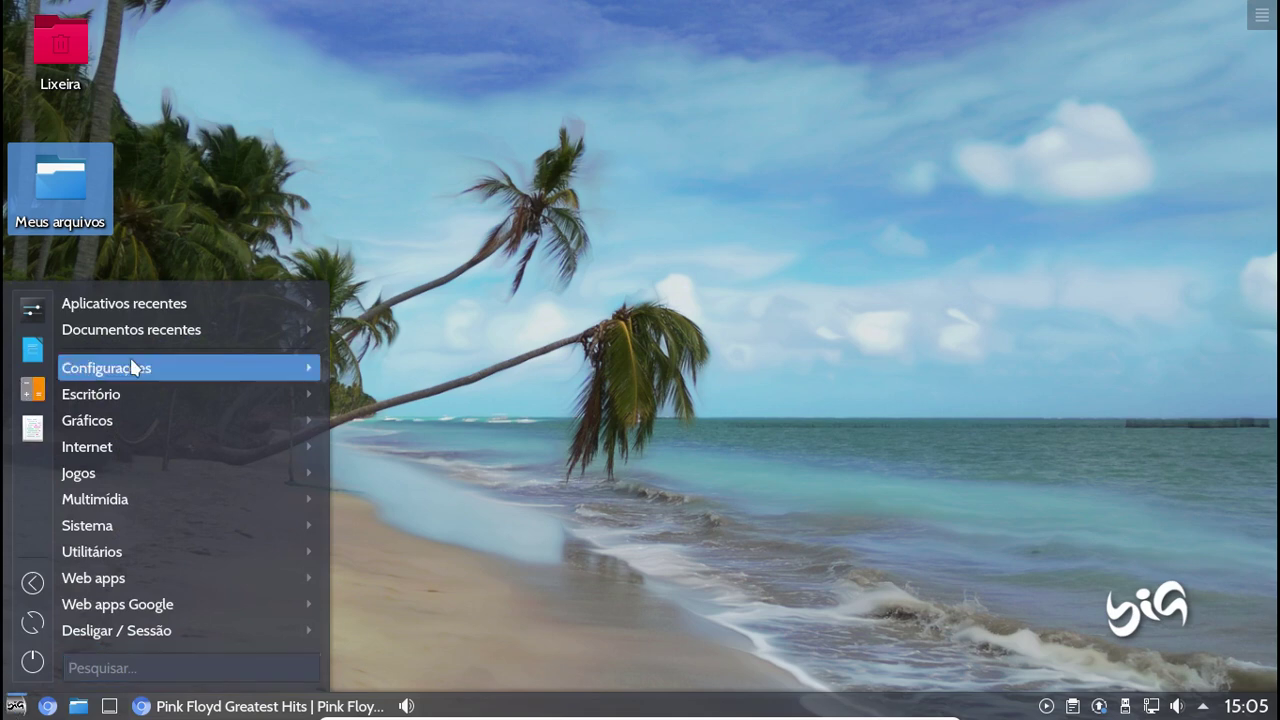
{"action": "mouse_move", "coordinate": [133, 367]}
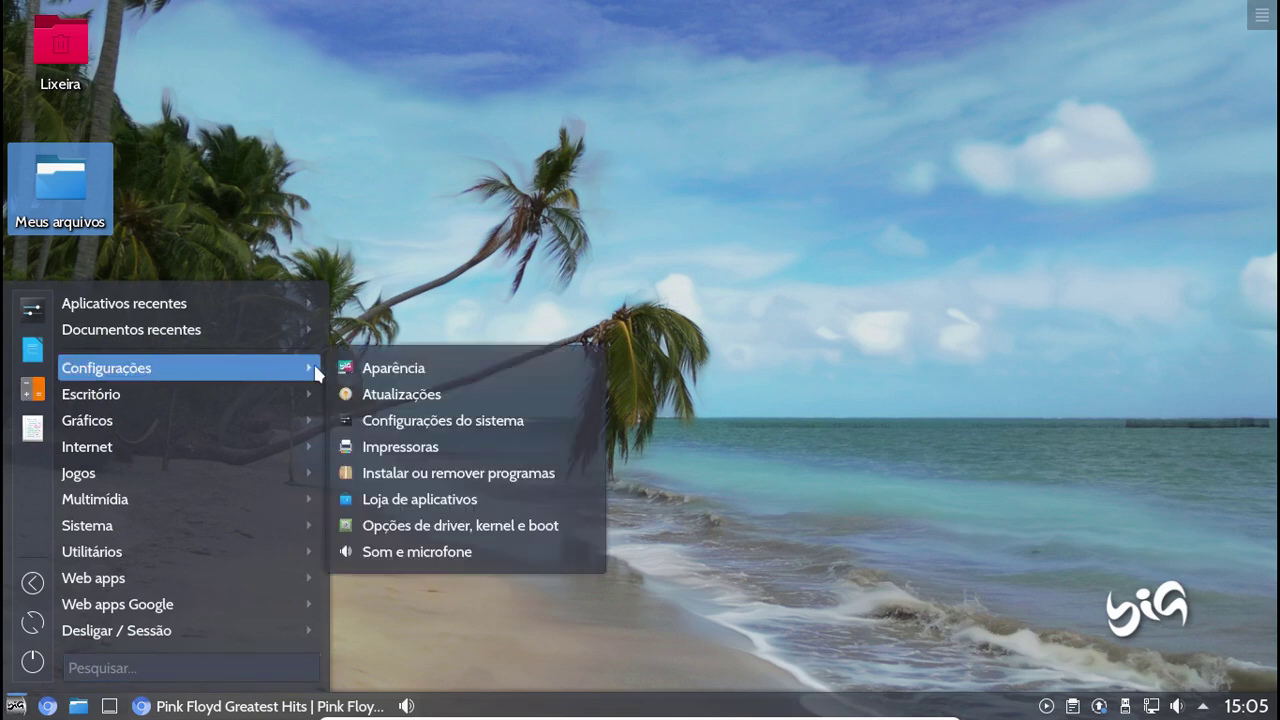
{"action": "left_click", "coordinate": [447, 527]}
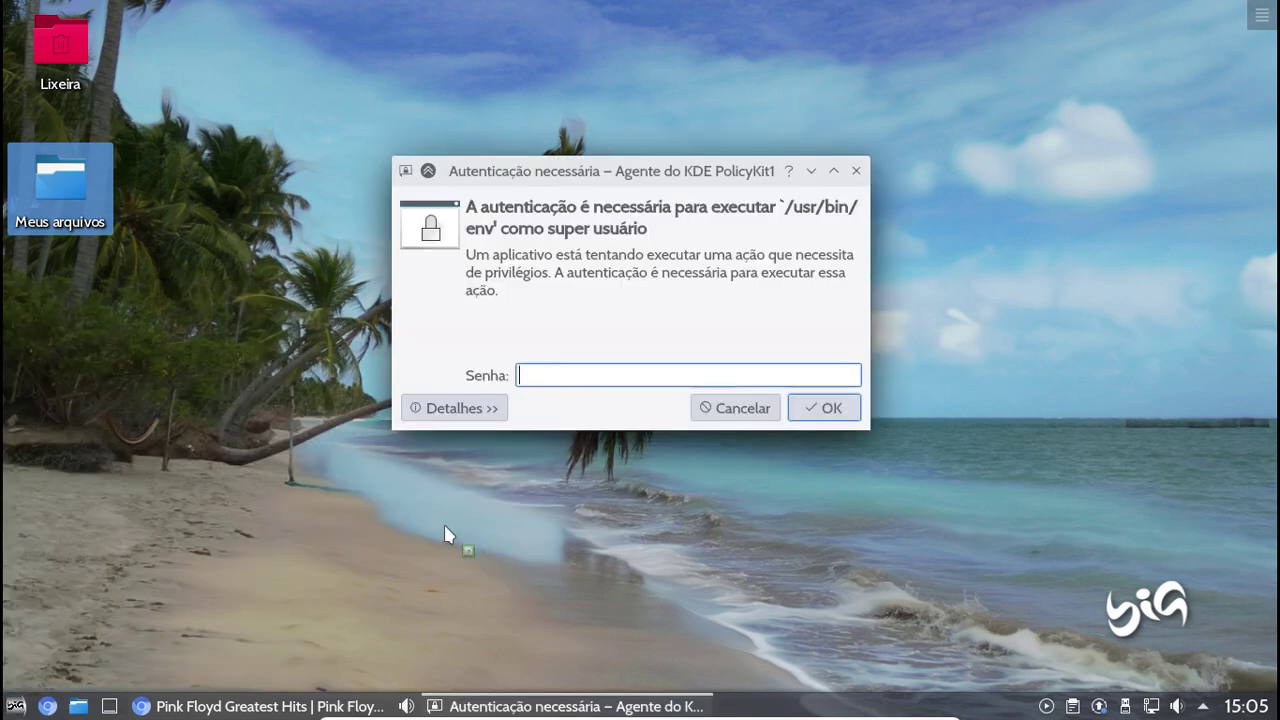
{"action": "type", "text": "********"}
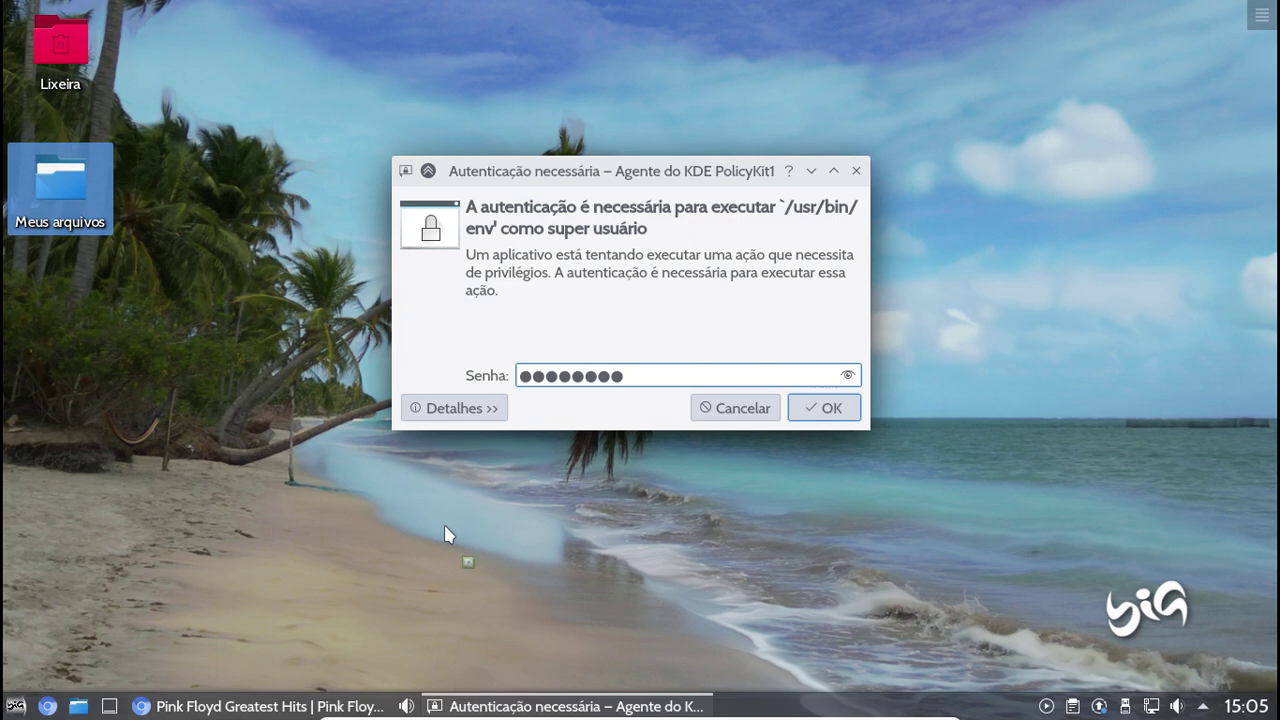
{"action": "key", "text": "Return"}
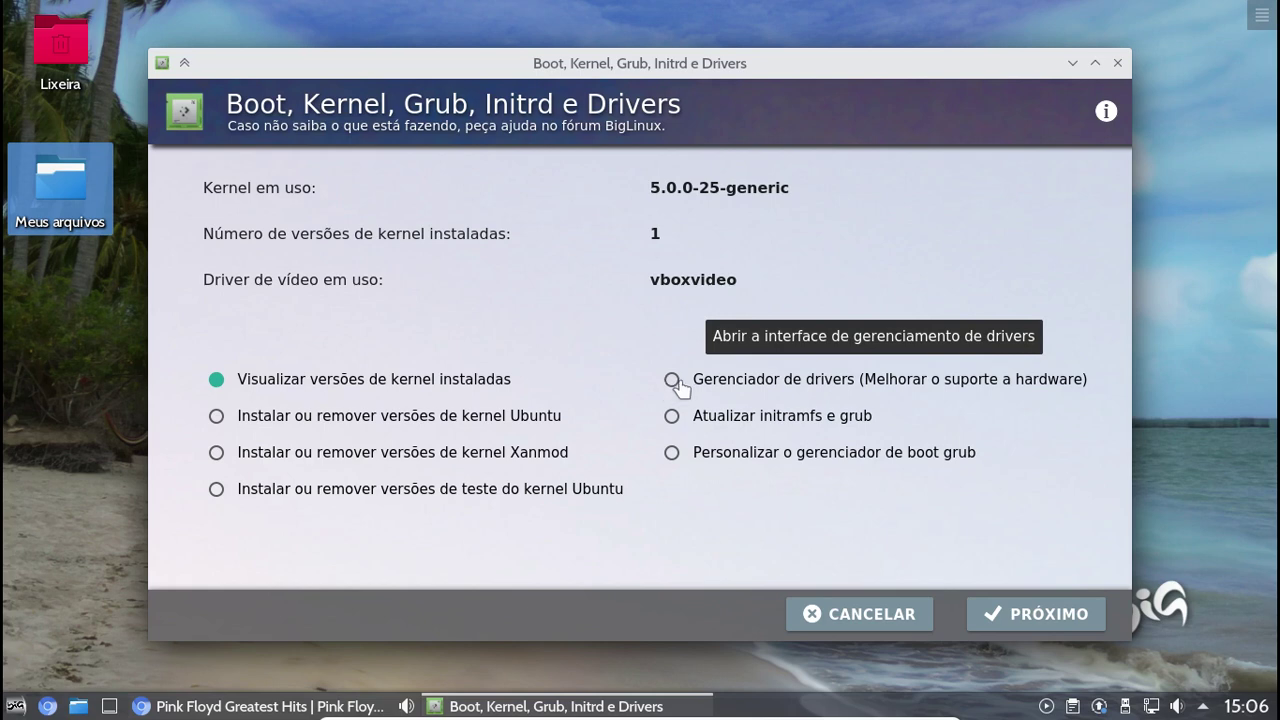
Choose Gerenciador de drivers and continue with PRÓXIMO
{"action": "left_click", "coordinate": [671, 381]}
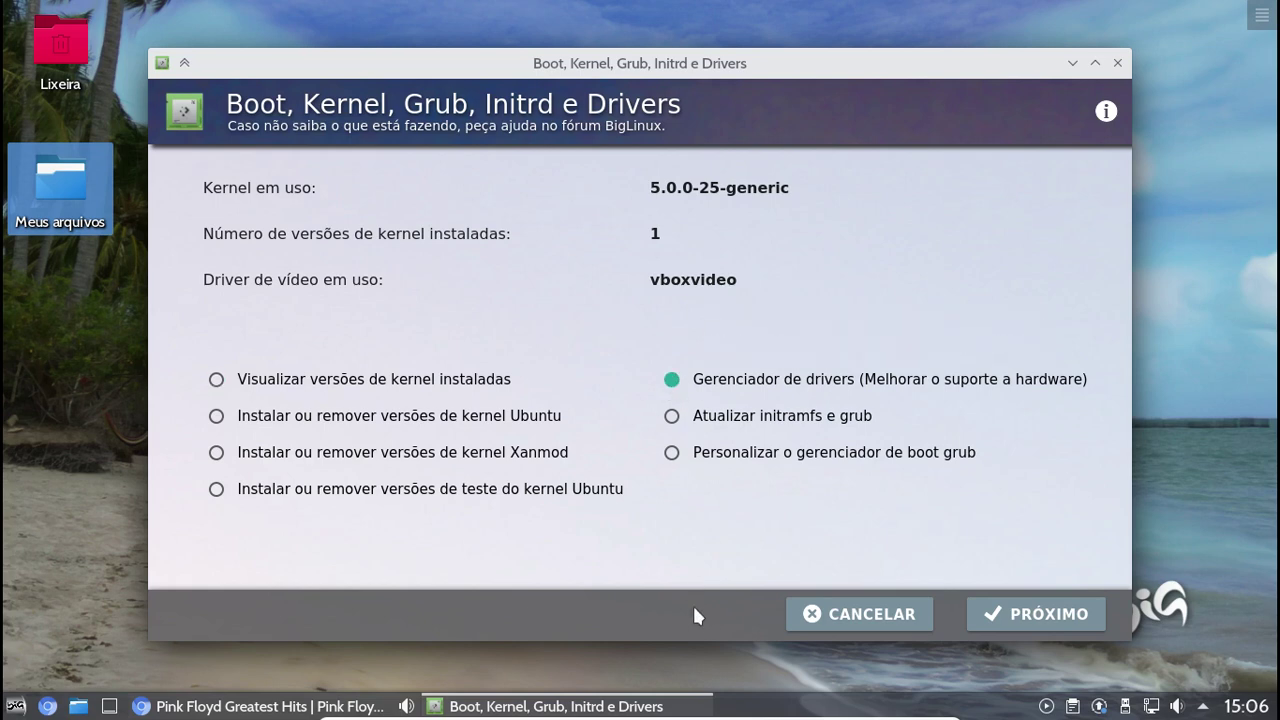
{"action": "left_click", "coordinate": [1038, 618]}
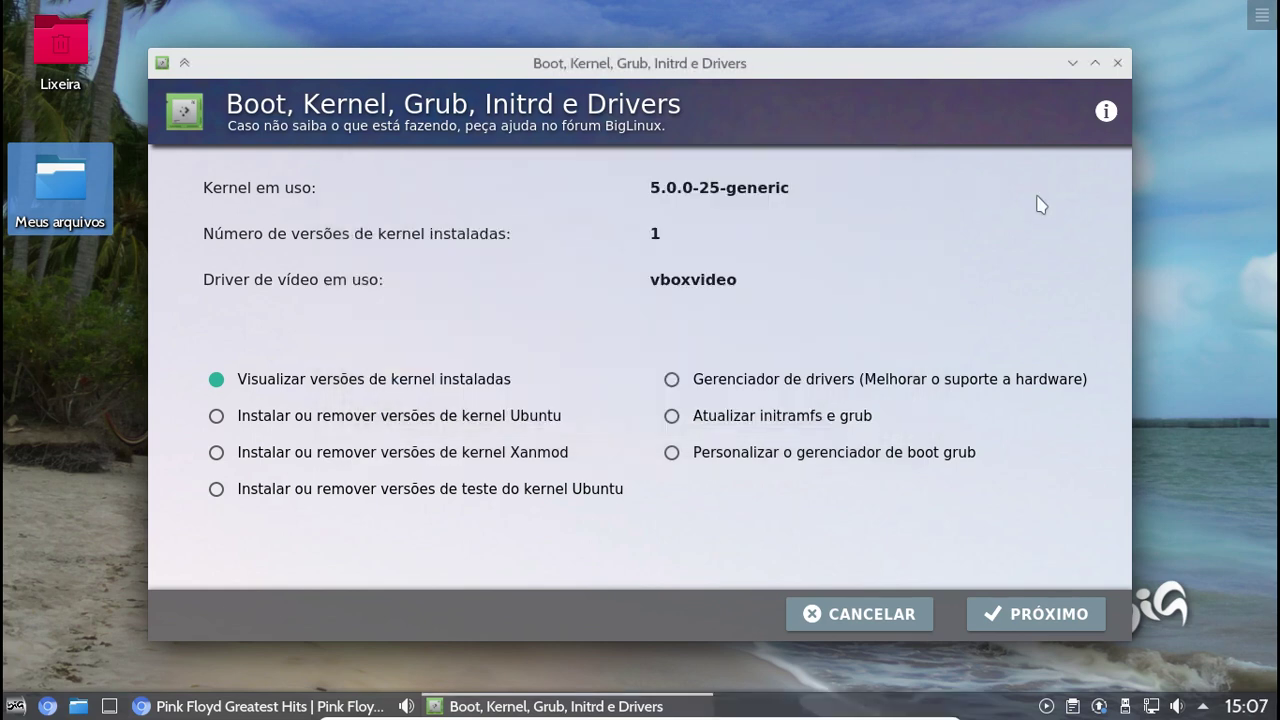
View the Boot, Kernel, Grub, Initrd e Drivers license information, then cancel out of the tool
{"action": "left_click", "coordinate": [1106, 111]}
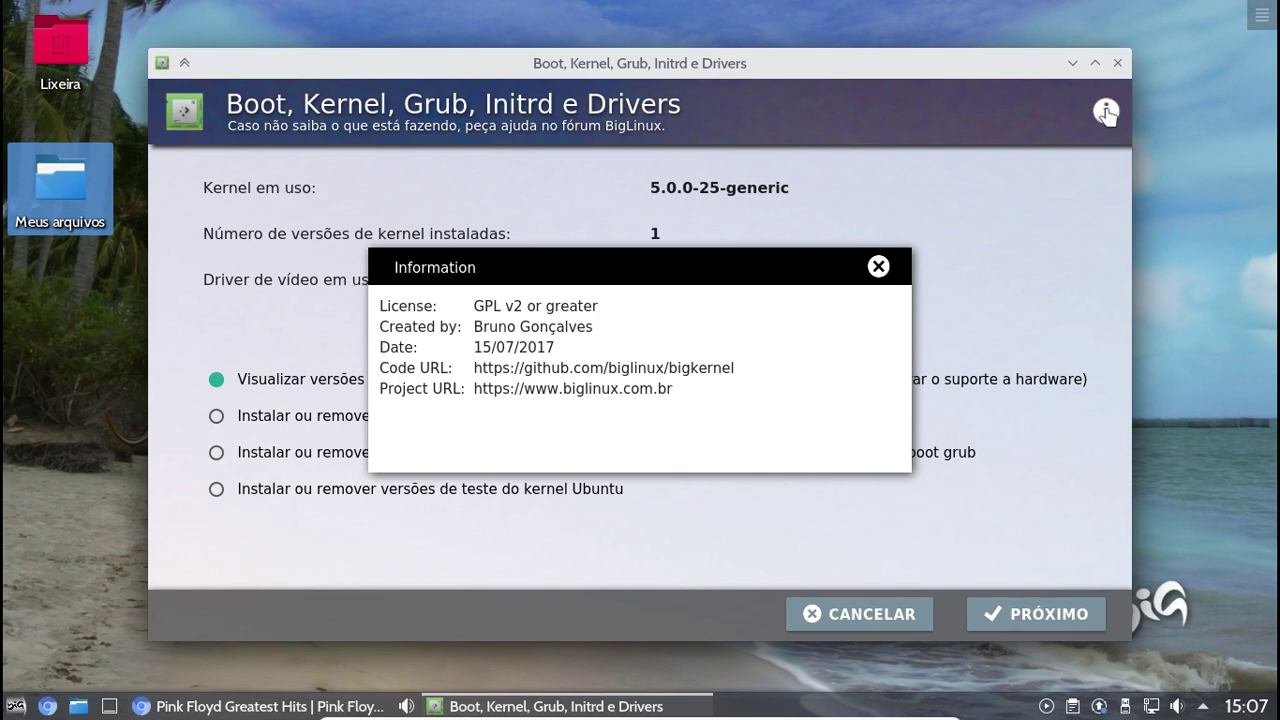
{"action": "left_click", "coordinate": [878, 266]}
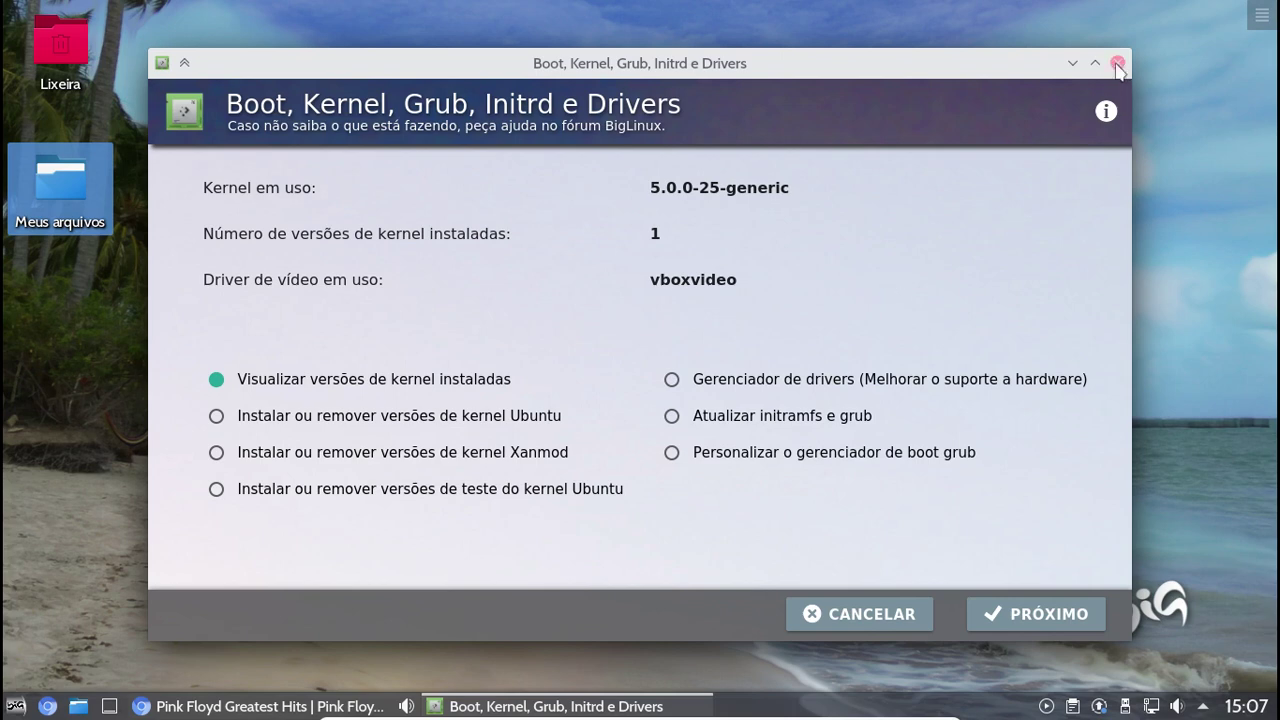
{"action": "left_click", "coordinate": [846, 620]}
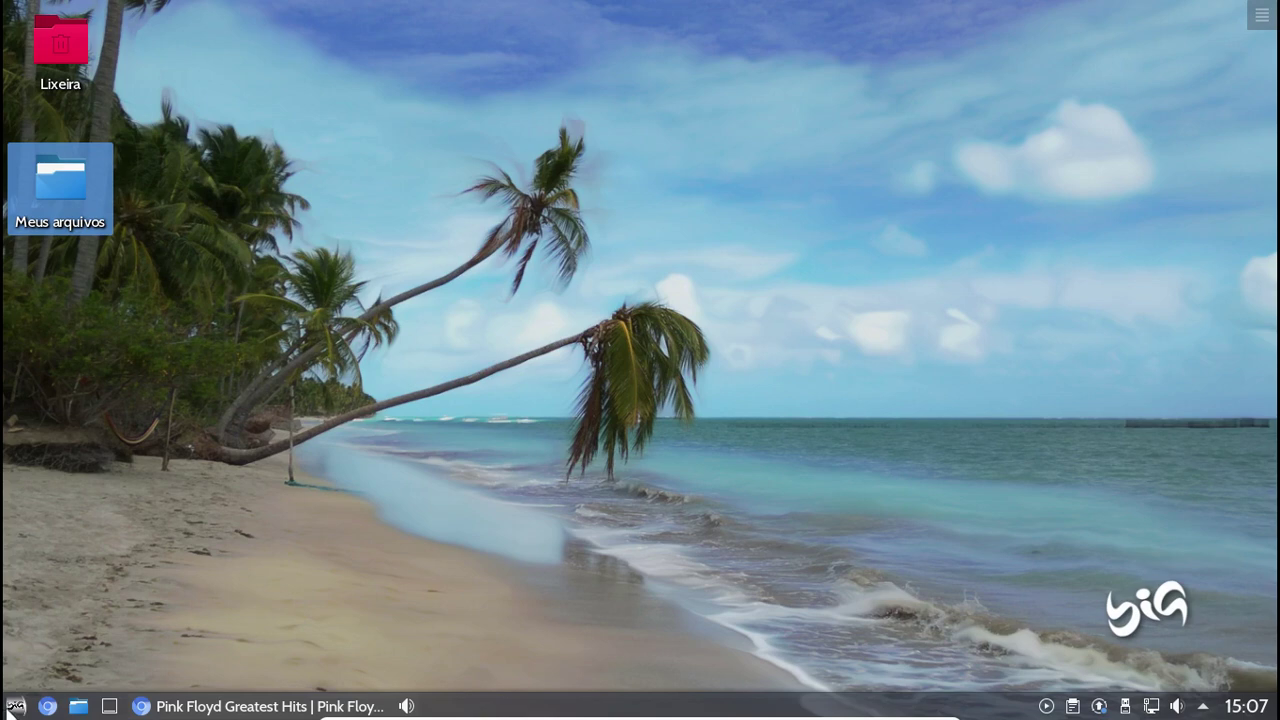
Open the application menu and browse Web apps, Utilitários and then the Sistema tools
{"action": "left_click", "coordinate": [14, 707]}
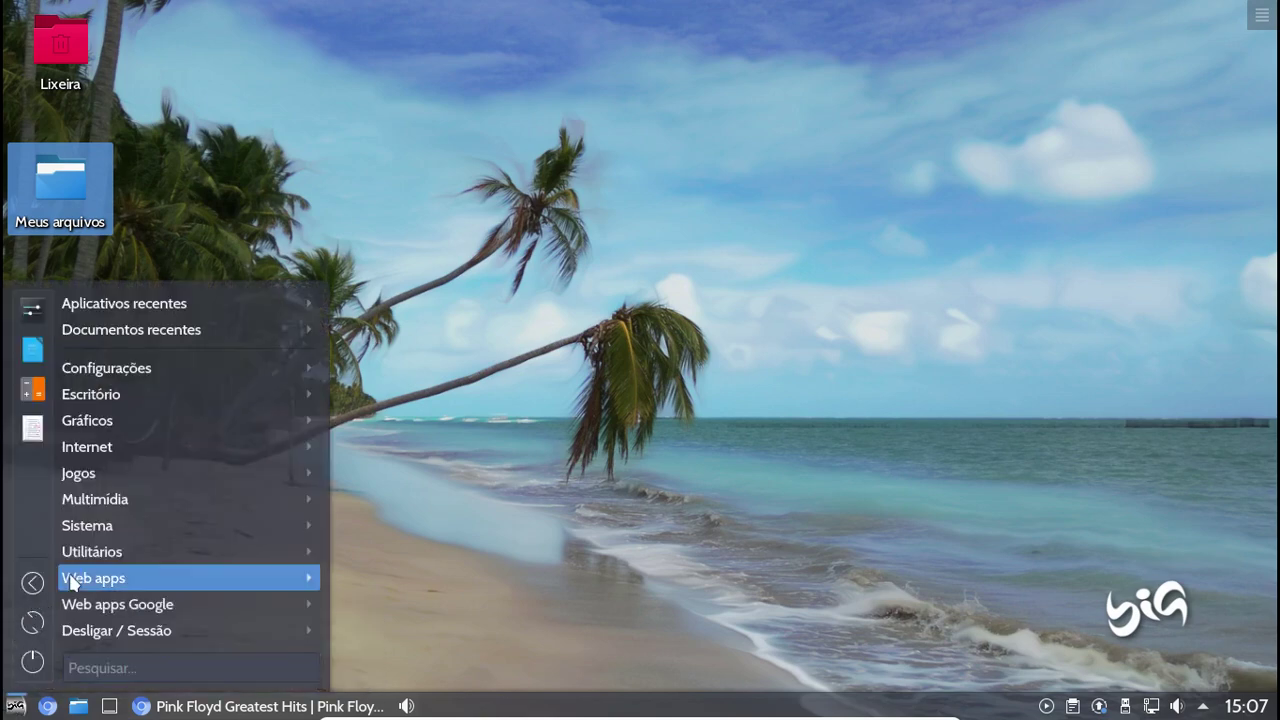
{"action": "mouse_move", "coordinate": [76, 580]}
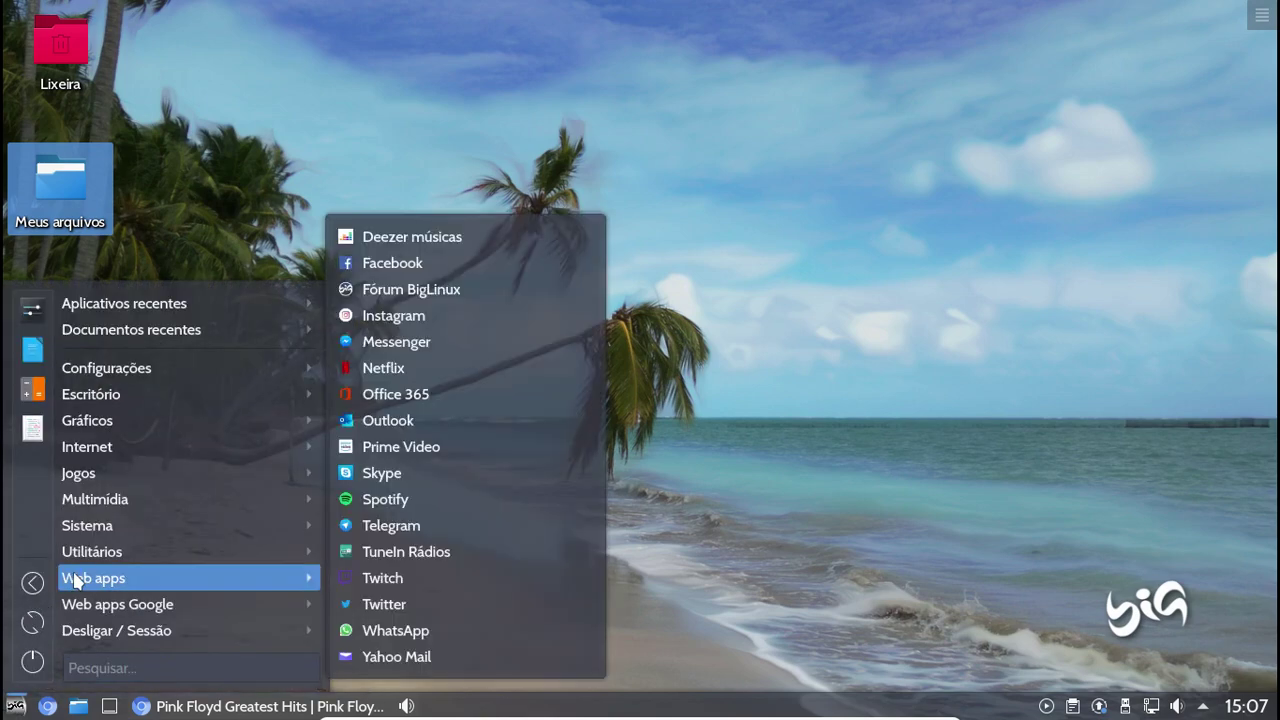
{"action": "mouse_move", "coordinate": [106, 563]}
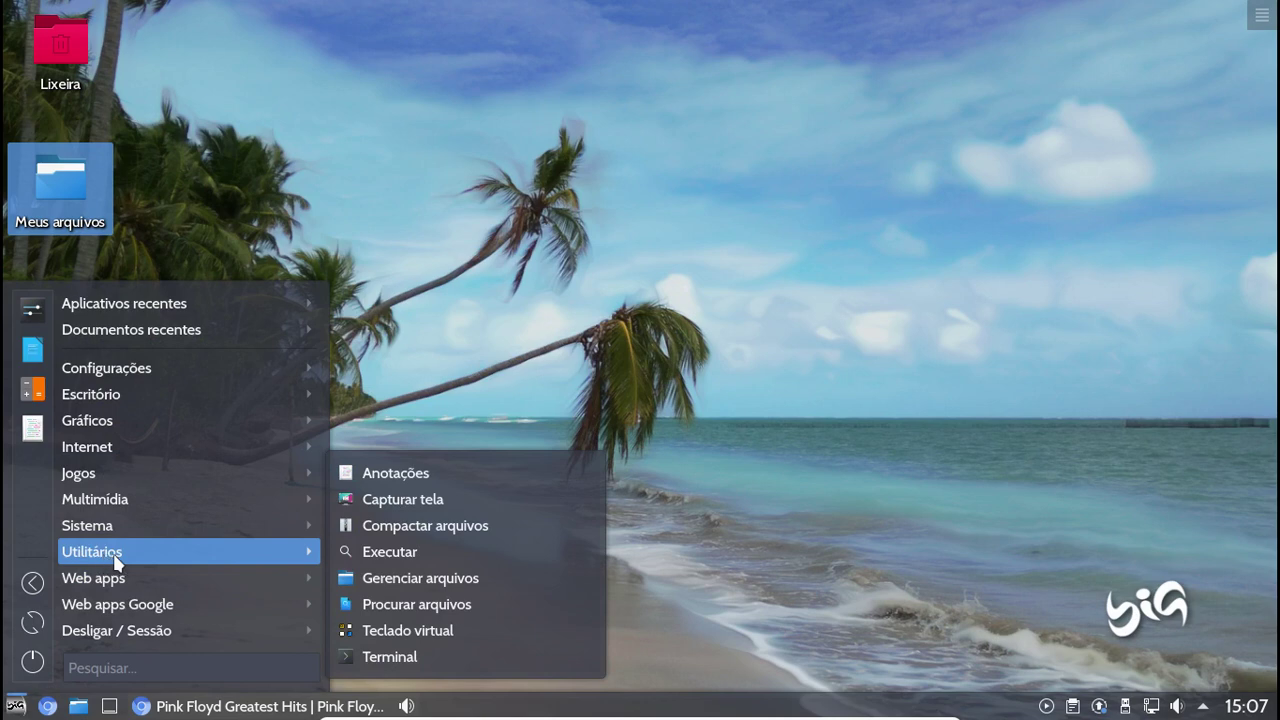
{"action": "mouse_move", "coordinate": [132, 533]}
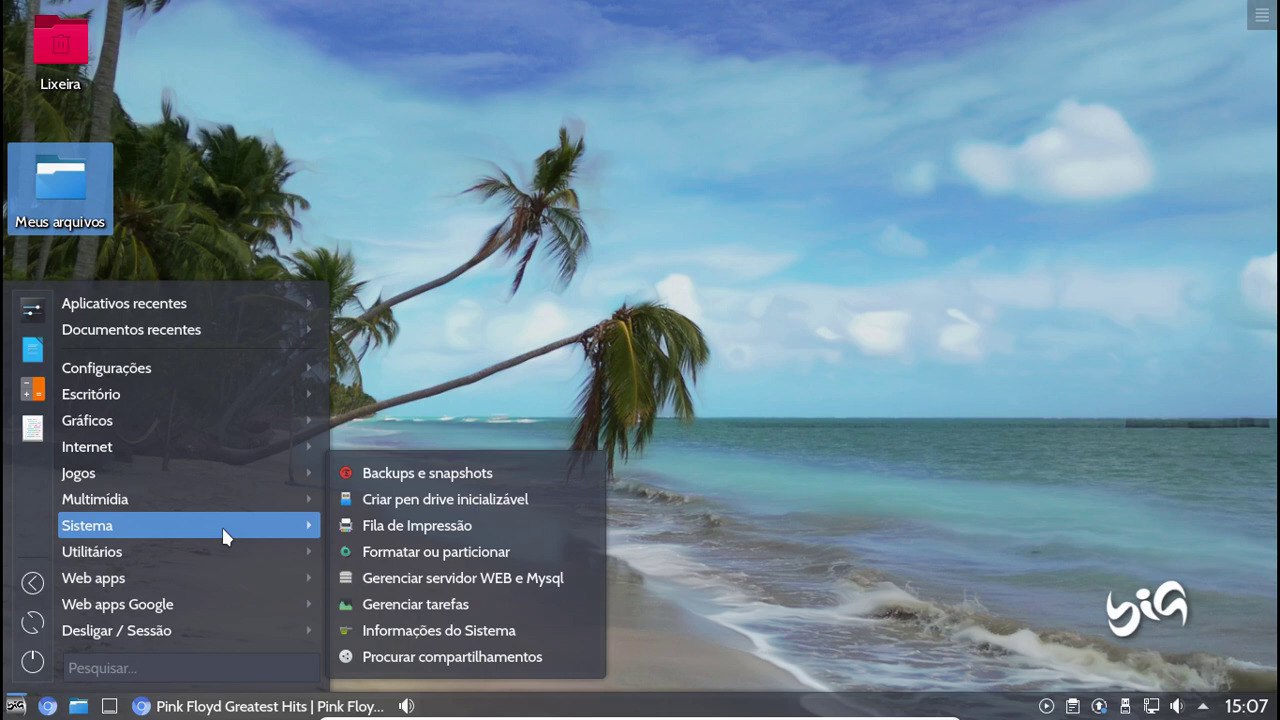
Launch Backups e snapshots (Timeshift) and authorise it with the account password
{"action": "left_click", "coordinate": [411, 480]}
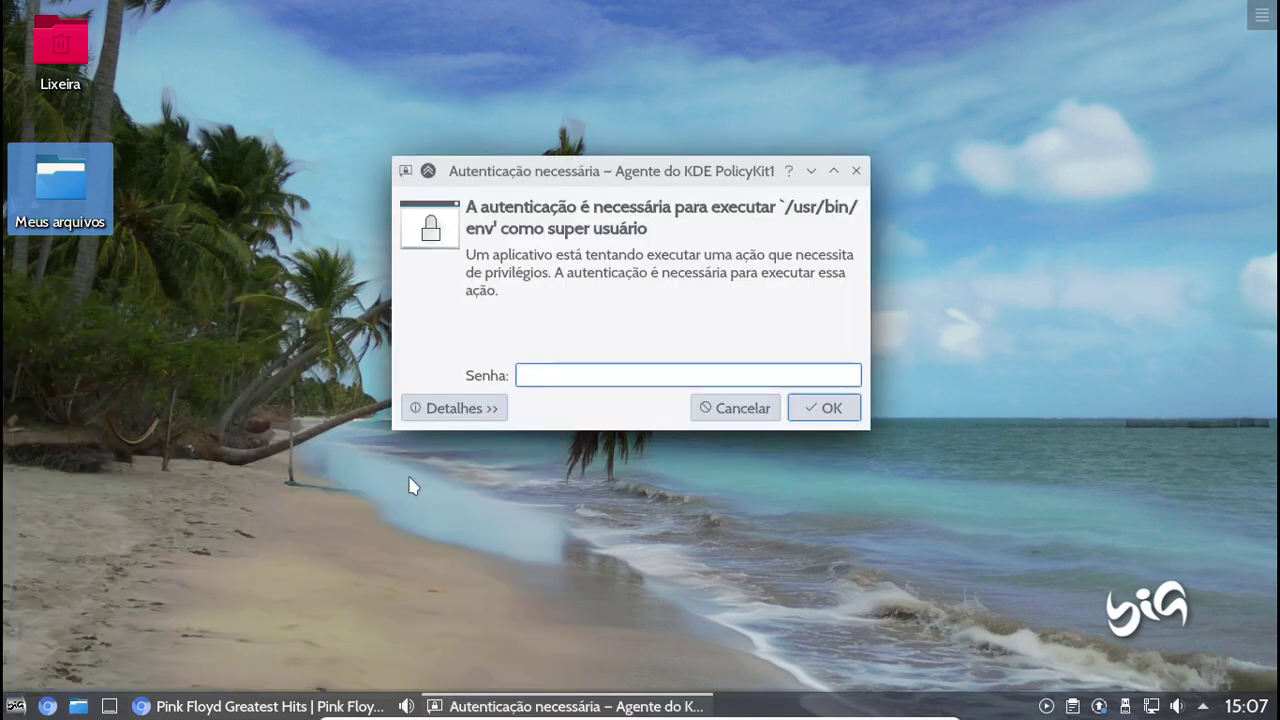
{"action": "type", "text": "********"}
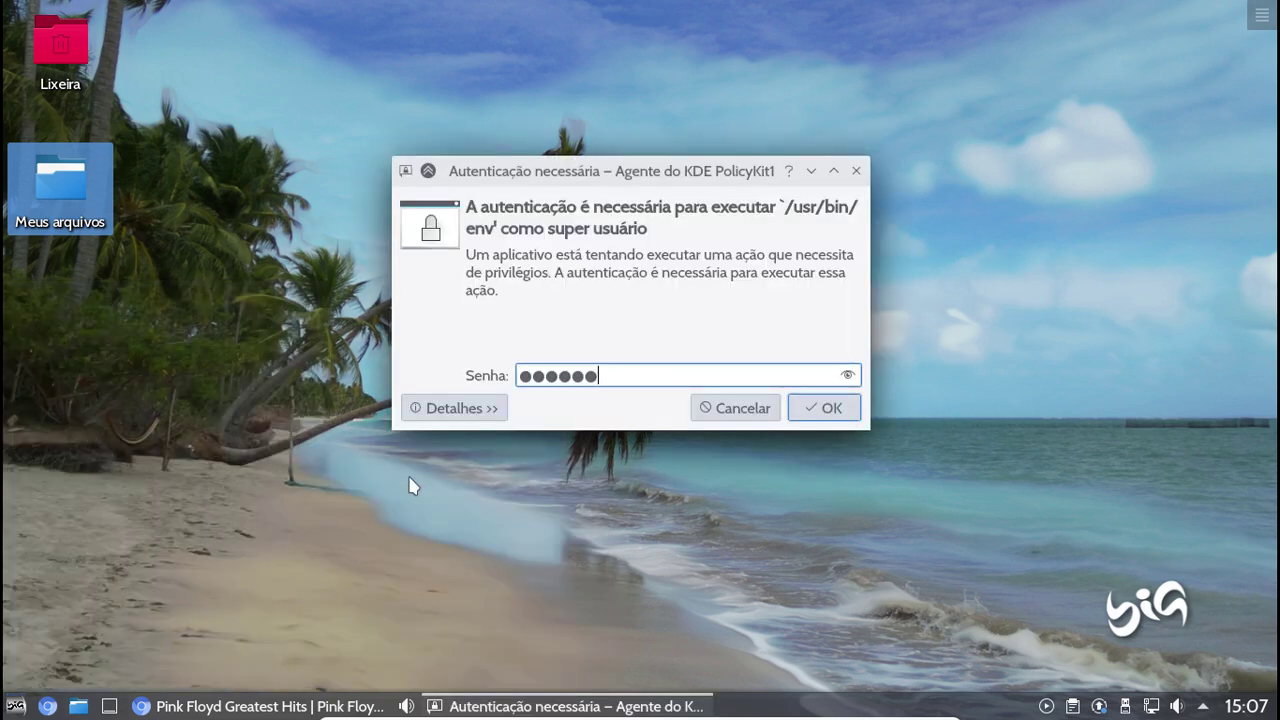
{"action": "key", "text": "Return"}
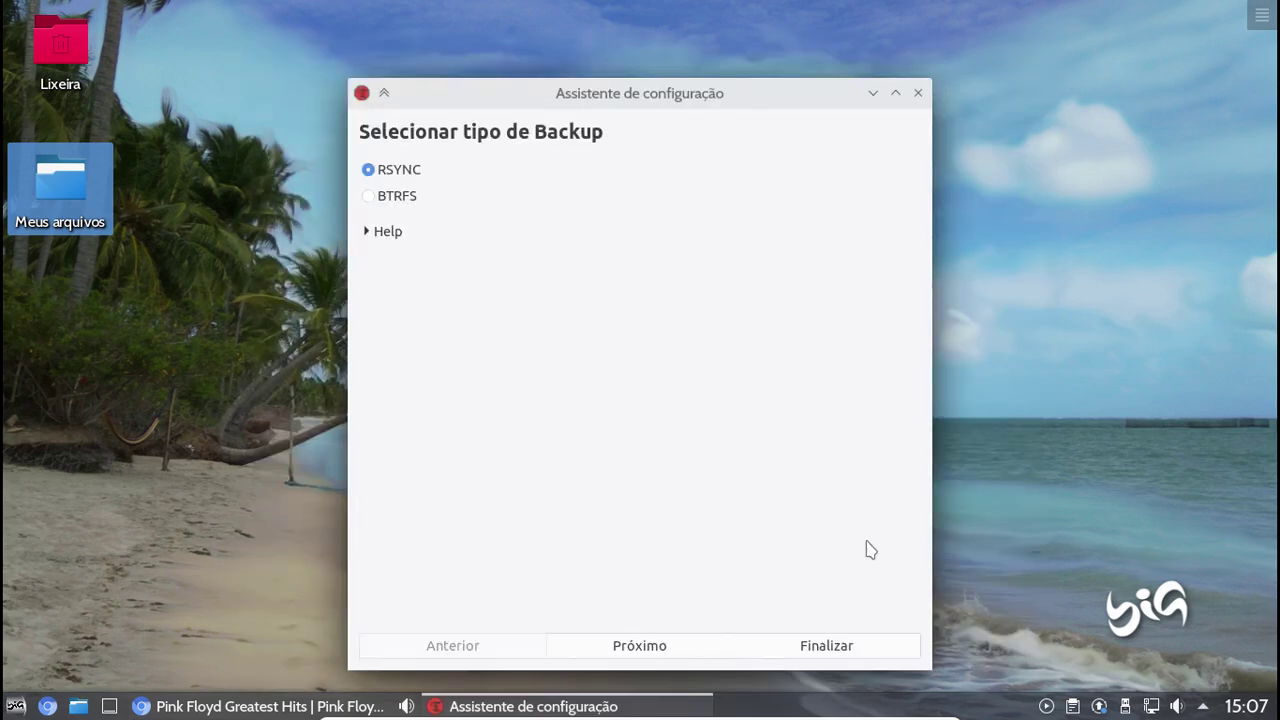
Finish Timeshift's setup wizard keeping RSYNC, then close Timeshift
{"action": "left_click", "coordinate": [636, 650]}
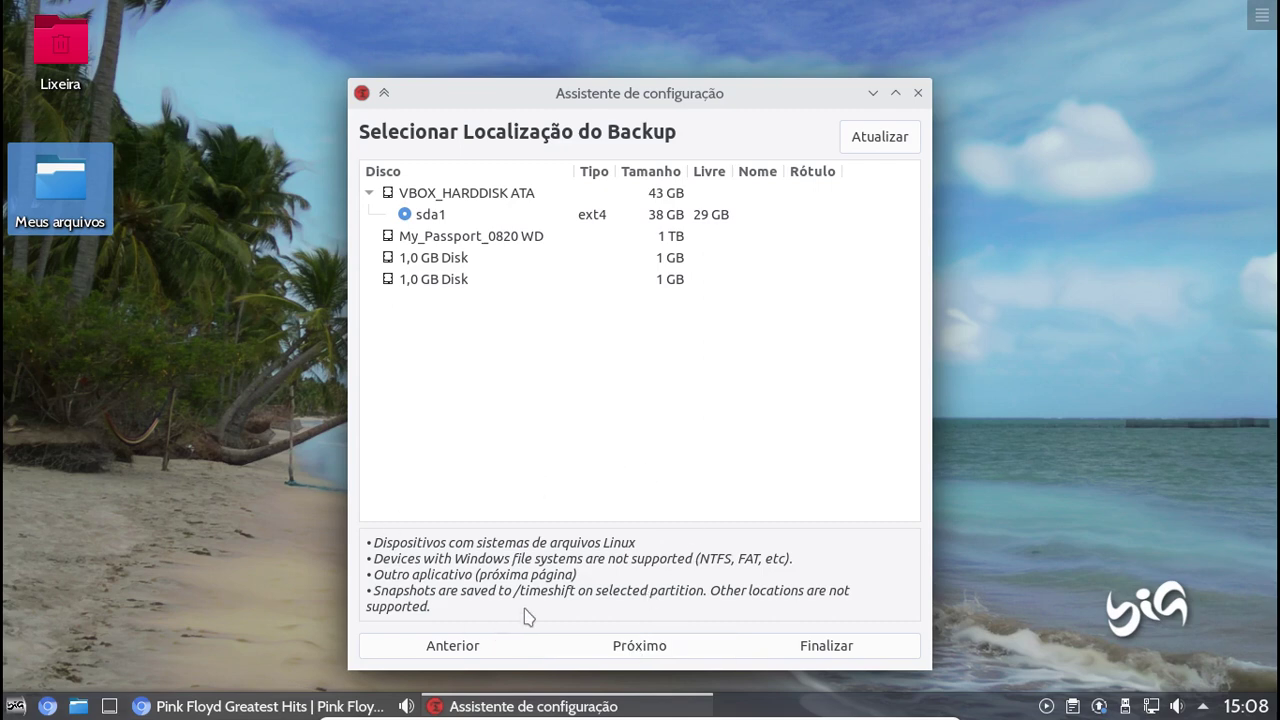
{"action": "left_click", "coordinate": [918, 93]}
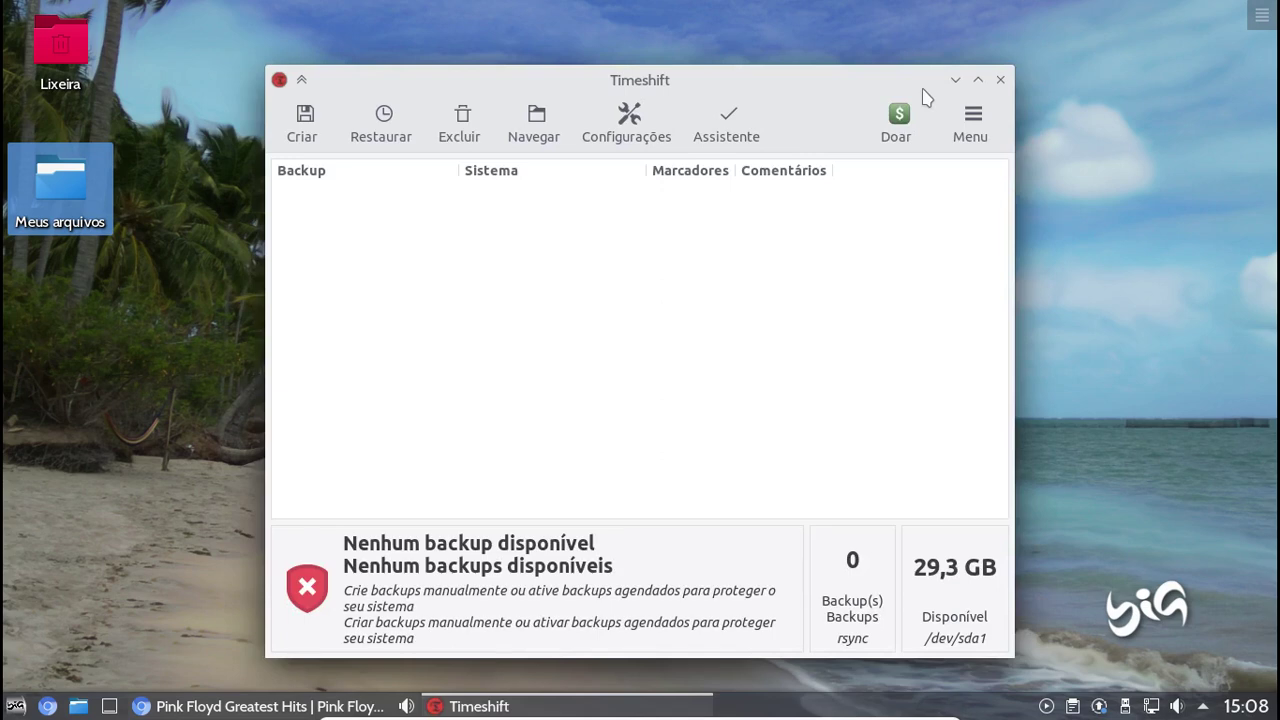
{"action": "left_click", "coordinate": [1001, 82]}
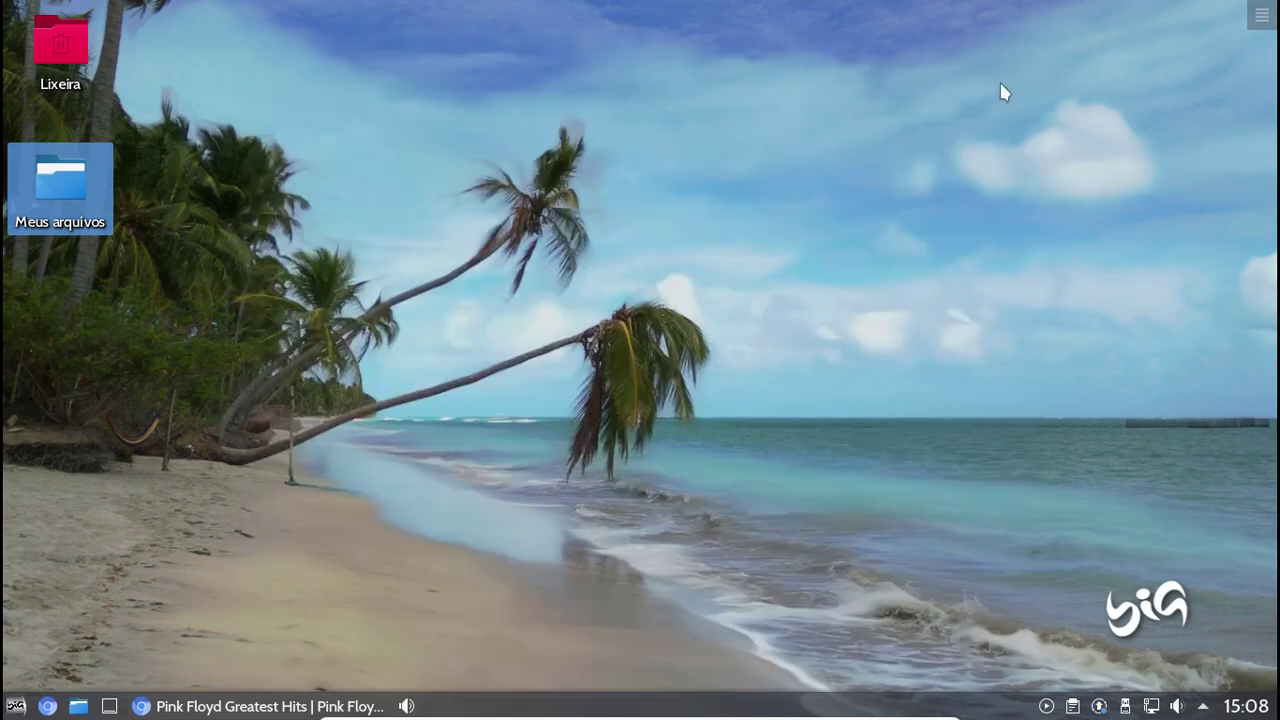
Launch Configurações do sistema from the application menu's Configurações category
{"action": "left_click", "coordinate": [16, 706]}
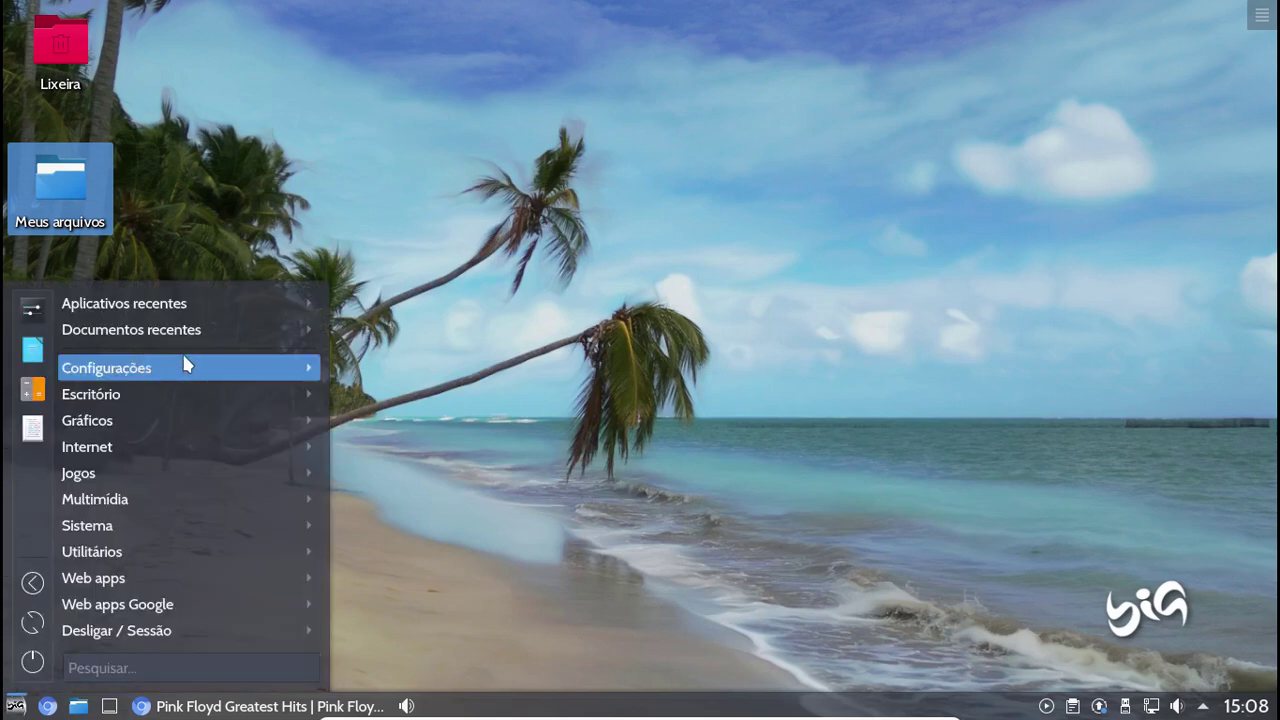
{"action": "mouse_move", "coordinate": [185, 364]}
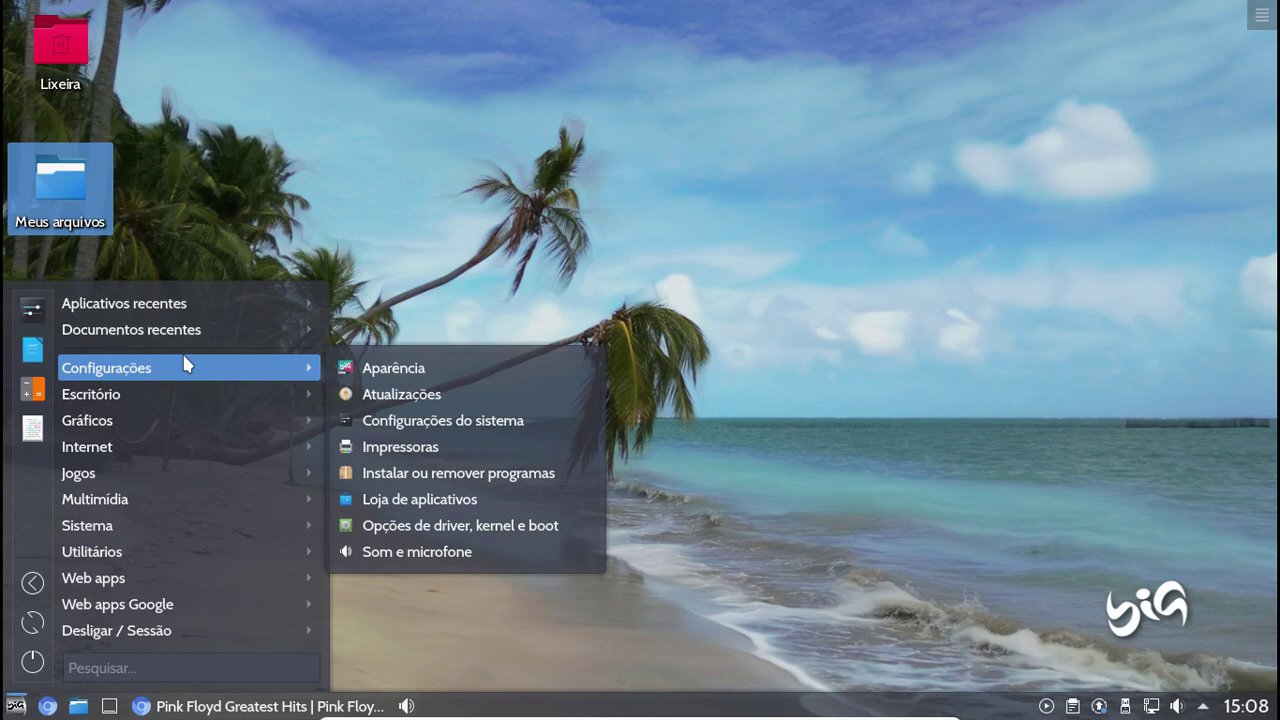
{"action": "left_click", "coordinate": [444, 421]}
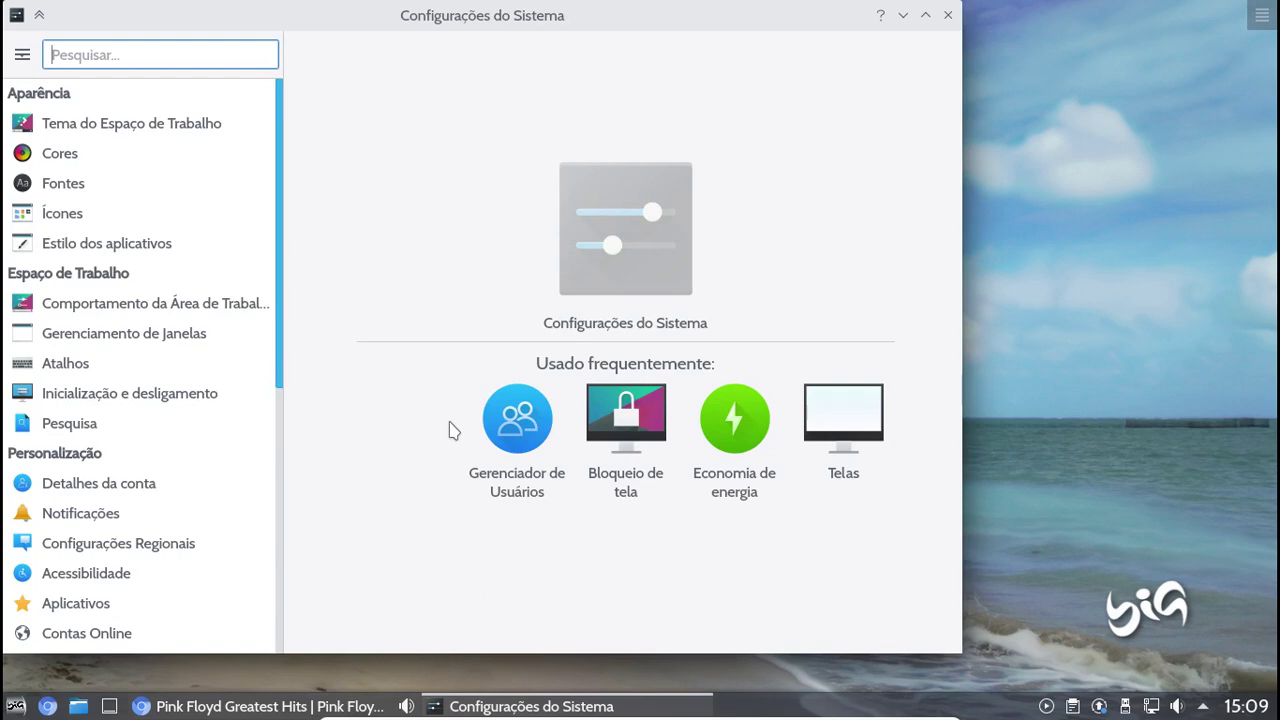
Look at Tema do Espaço de Trabalho, then open the Multimídia volume page
{"action": "left_click", "coordinate": [176, 129]}
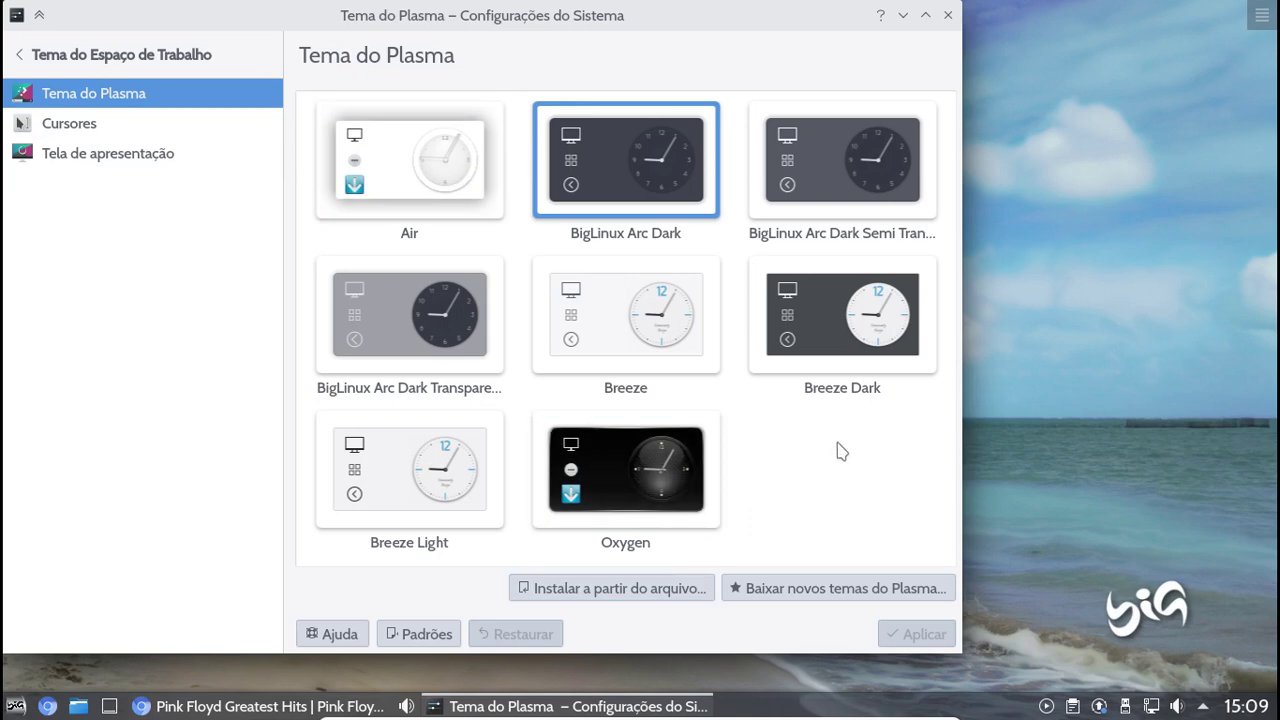
{"action": "left_click", "coordinate": [22, 56]}
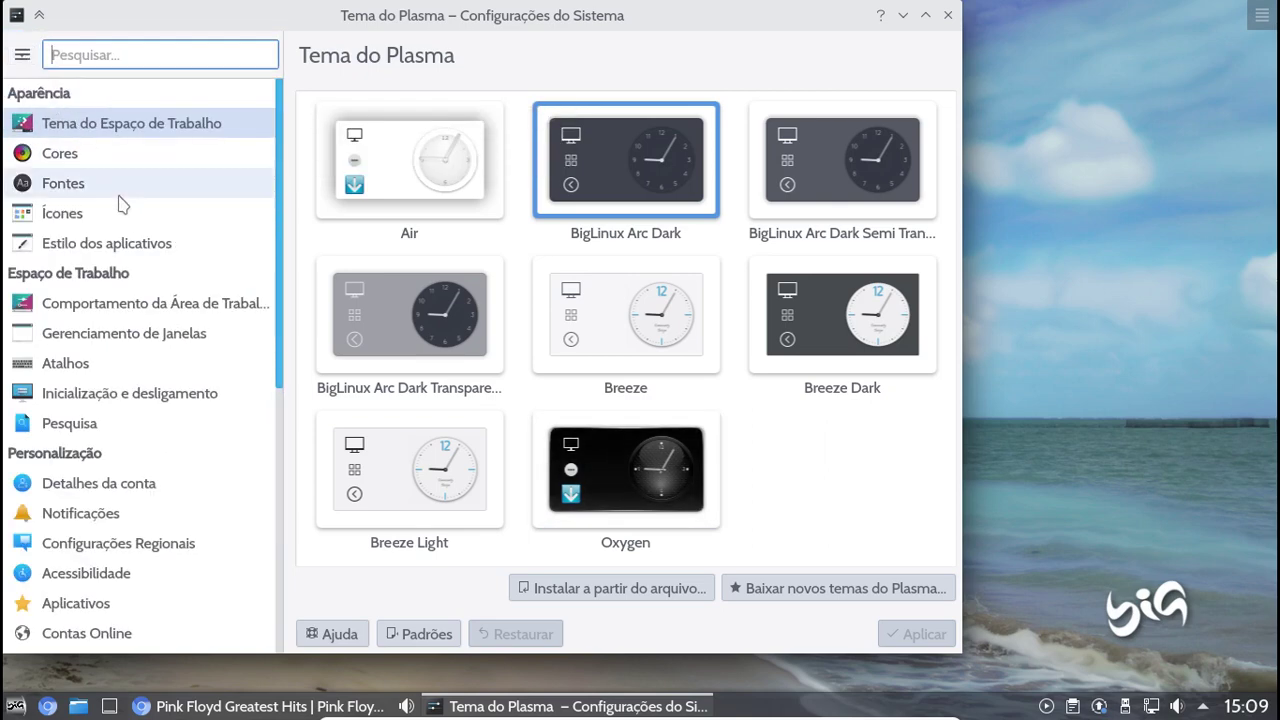
{"action": "scroll", "coordinate": [120, 200], "scroll_direction": "down", "scroll_amount": 2}
{"action": "scroll", "coordinate": [120, 200], "scroll_direction": "down", "scroll_amount": 8}
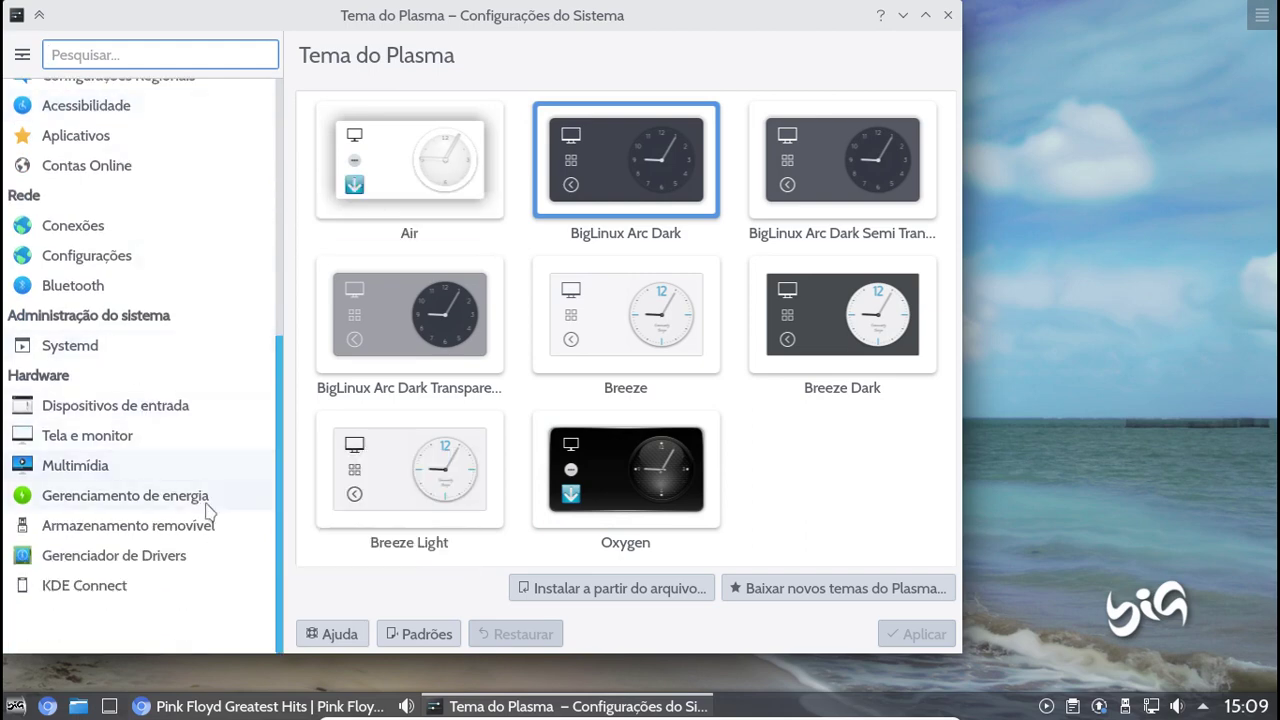
{"action": "left_click", "coordinate": [98, 462]}
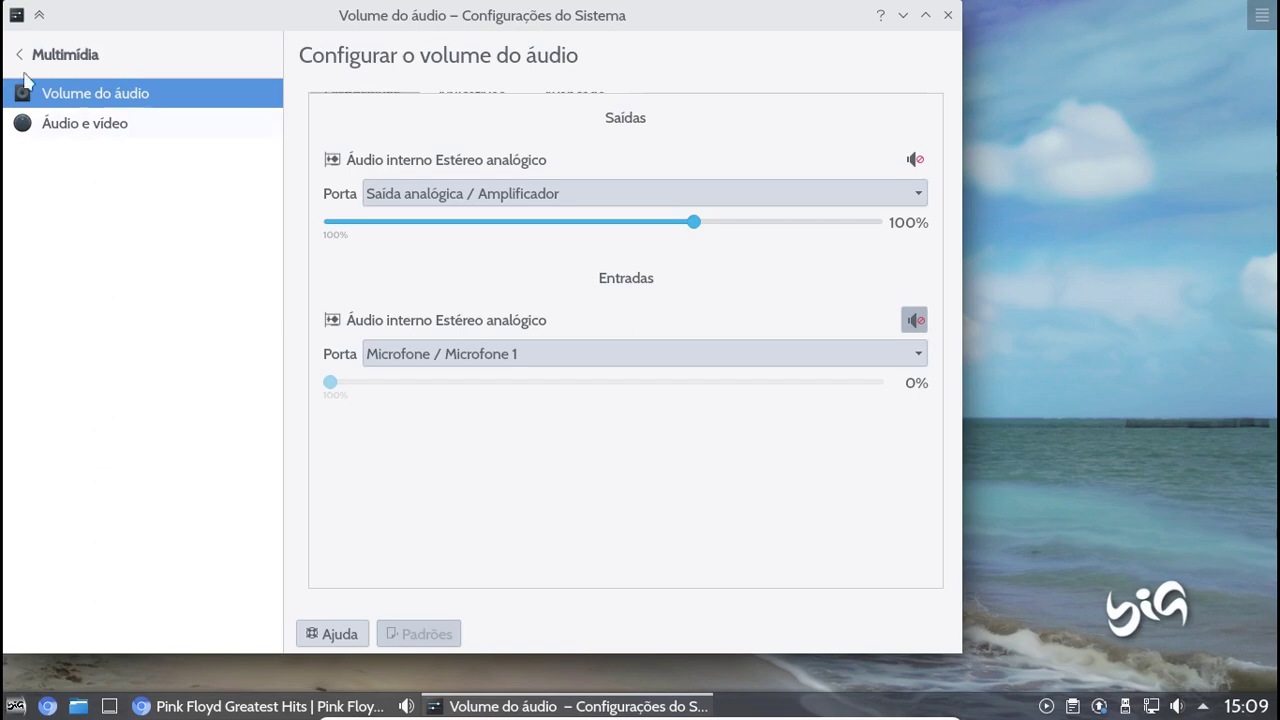
Browse Áudio e vídeo and Bluetooth adapters, then open Rede > Configurações showing Sem proxy
{"action": "left_click", "coordinate": [63, 124]}
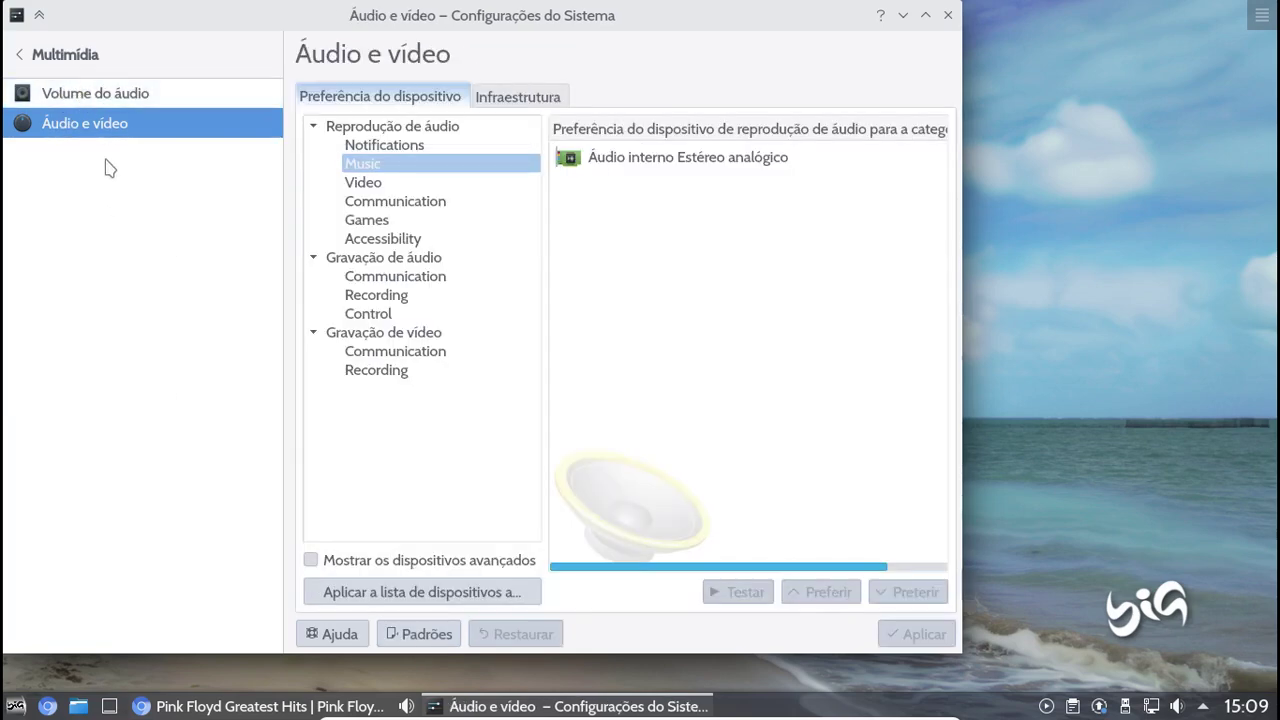
{"action": "left_click", "coordinate": [22, 58]}
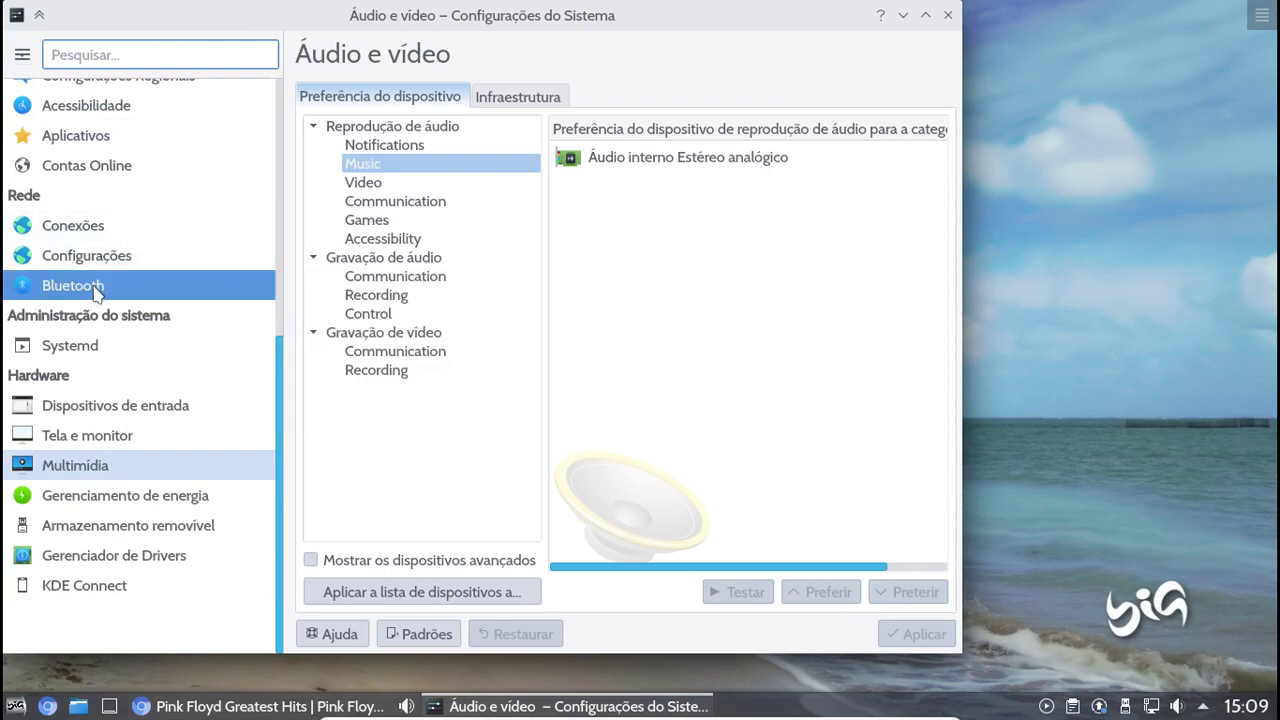
{"action": "left_click", "coordinate": [97, 291]}
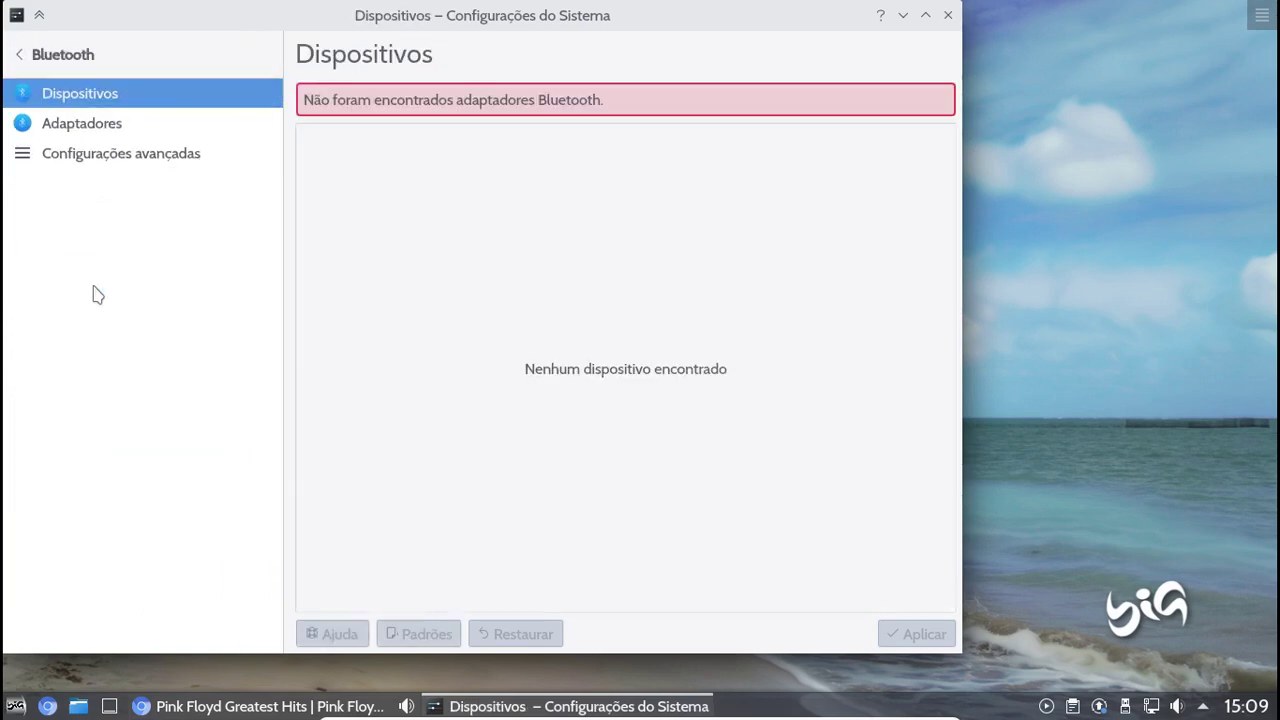
{"action": "left_click", "coordinate": [98, 127]}
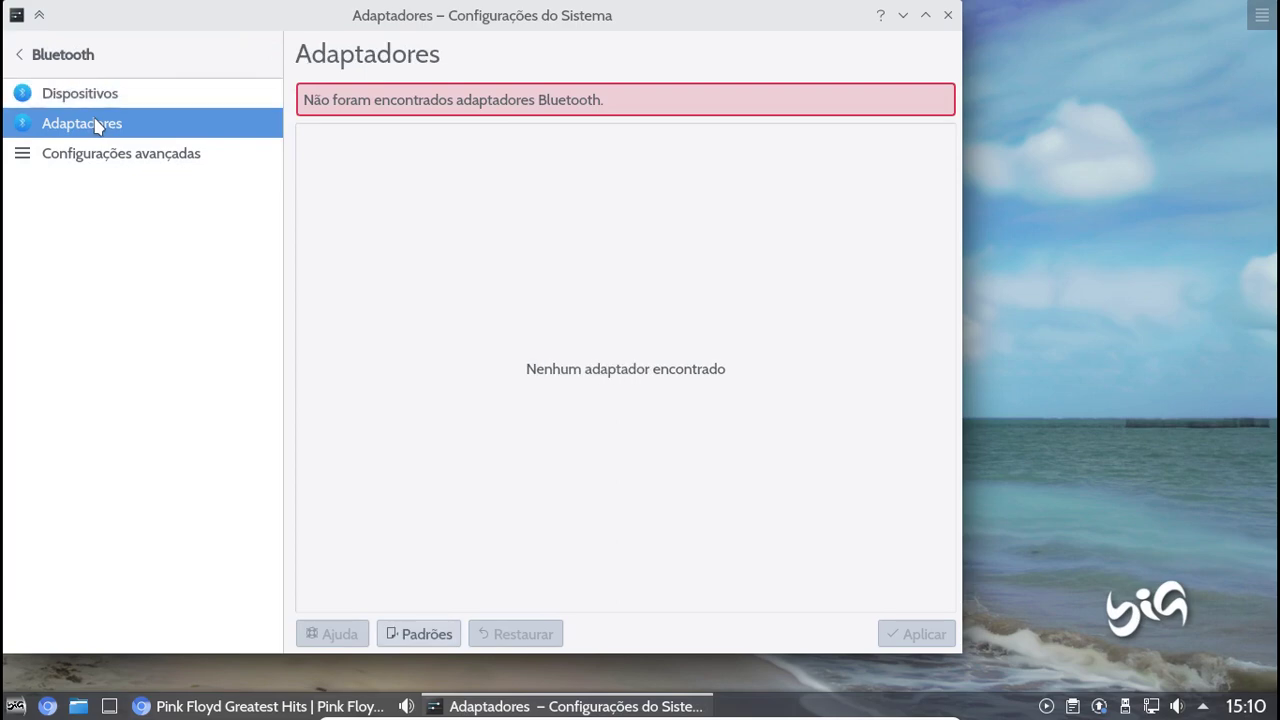
{"action": "left_click", "coordinate": [37, 58]}
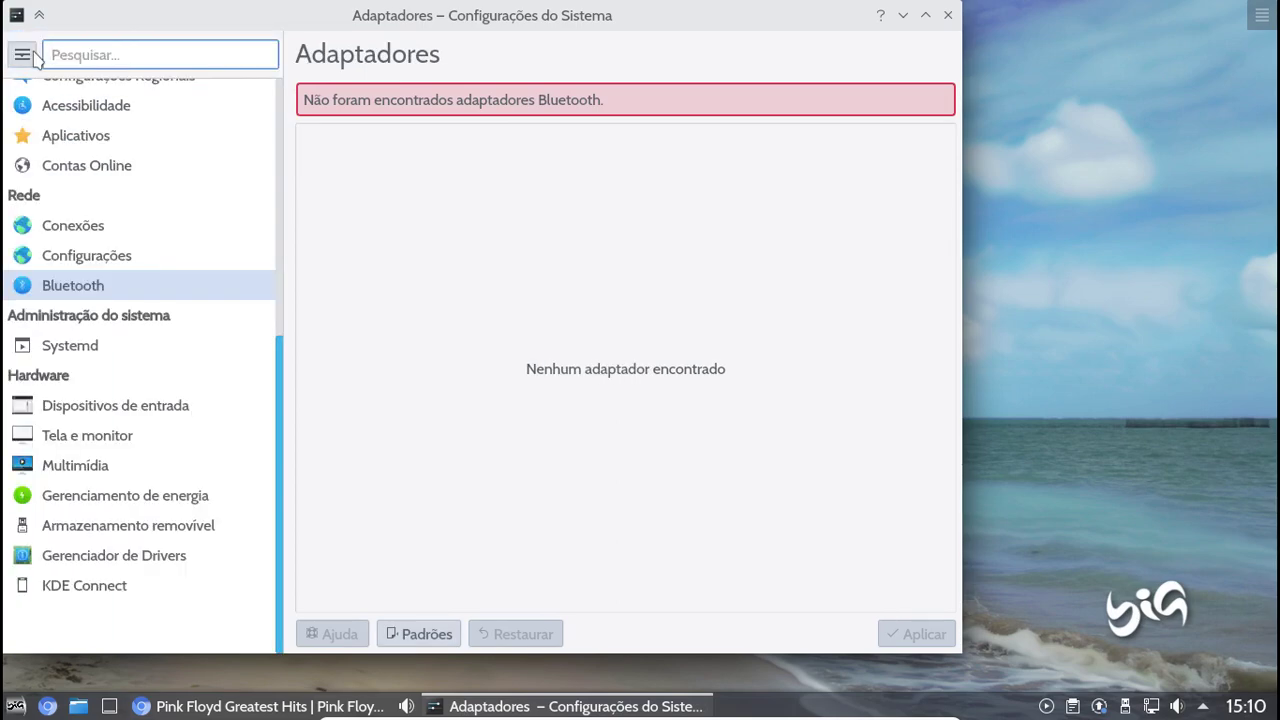
{"action": "left_click", "coordinate": [85, 256]}
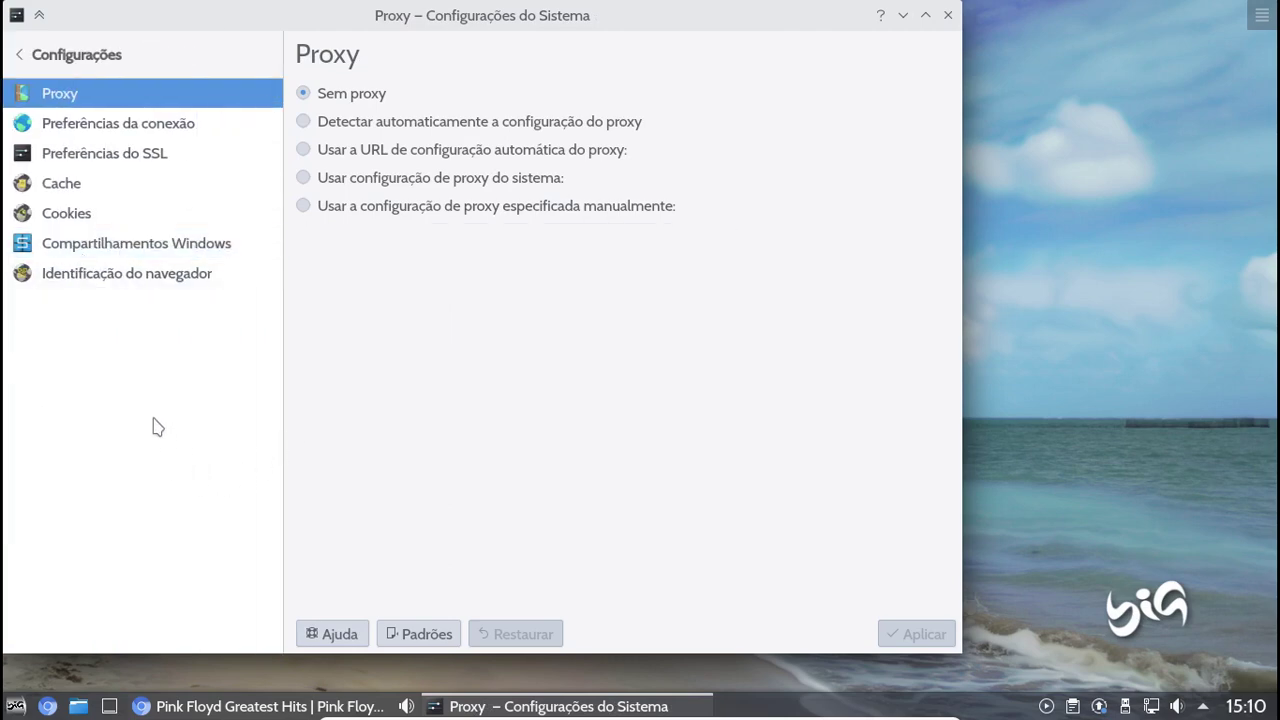
Browse the Windows shares, Cookies, Cache, SSL, connection and Proxy pages, then return to categories
{"action": "left_click", "coordinate": [104, 245]}
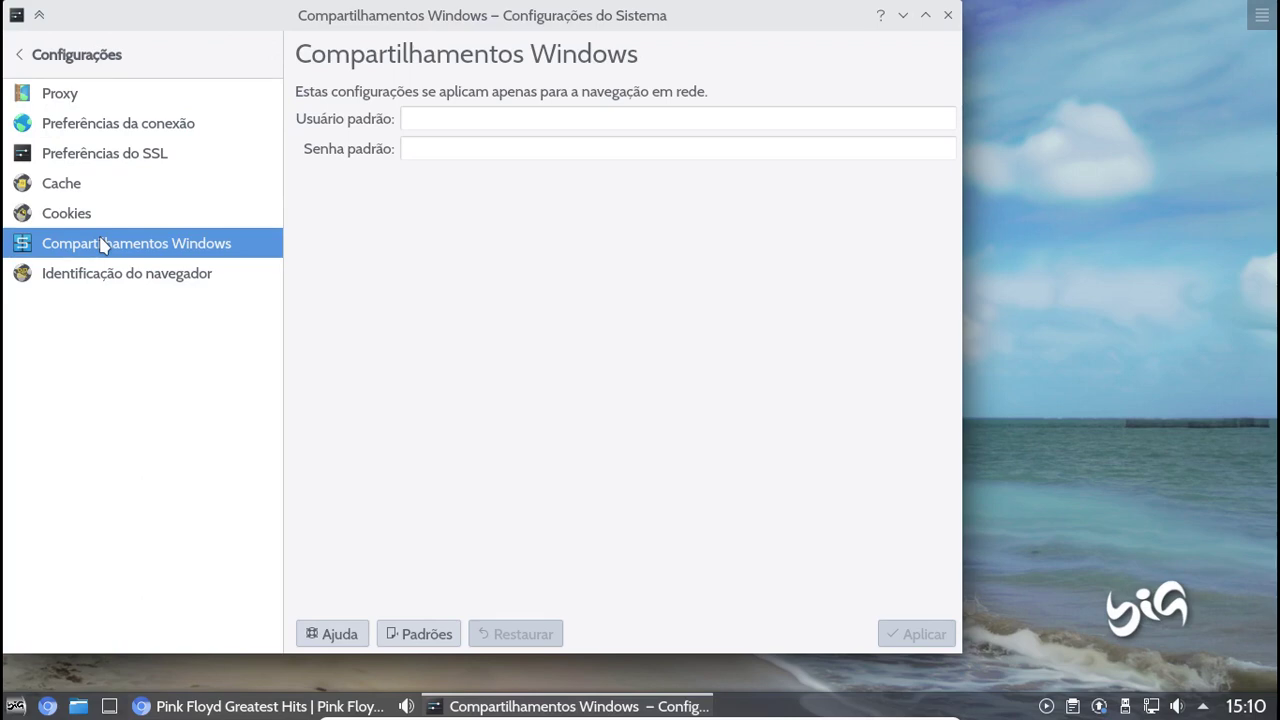
{"action": "left_click", "coordinate": [100, 213]}
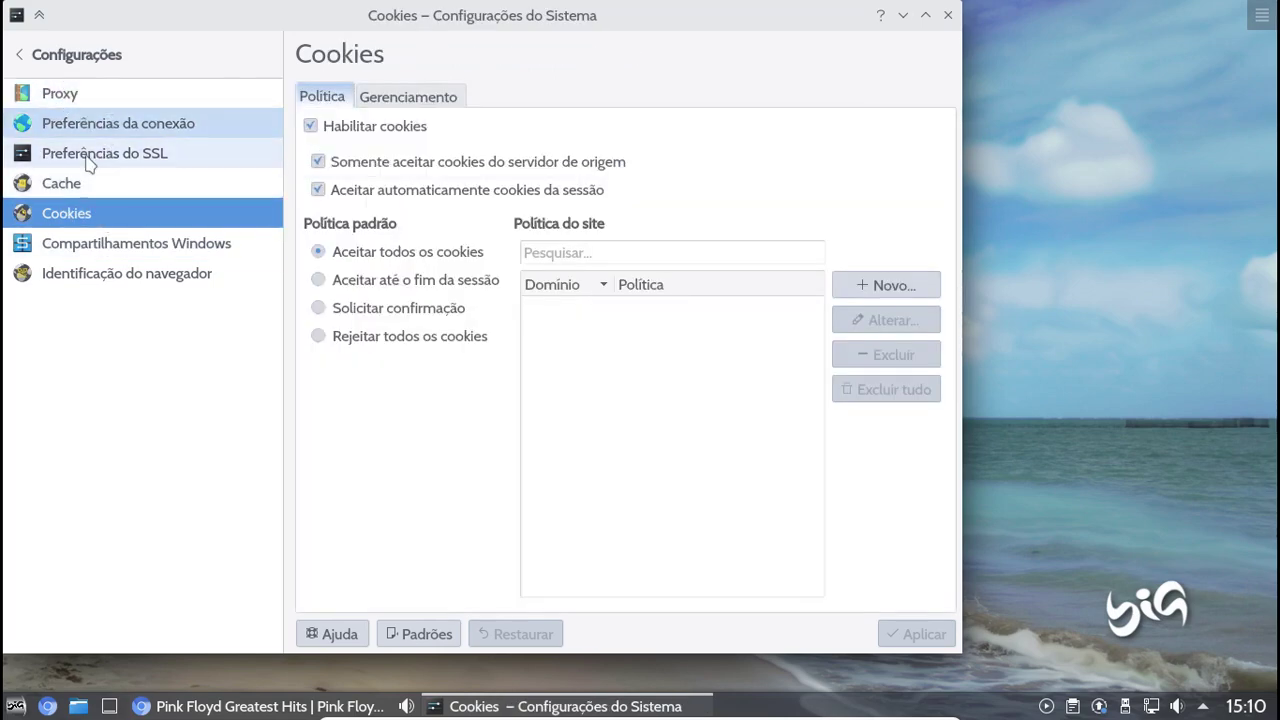
{"action": "left_click", "coordinate": [86, 187]}
{"action": "left_click", "coordinate": [77, 158]}
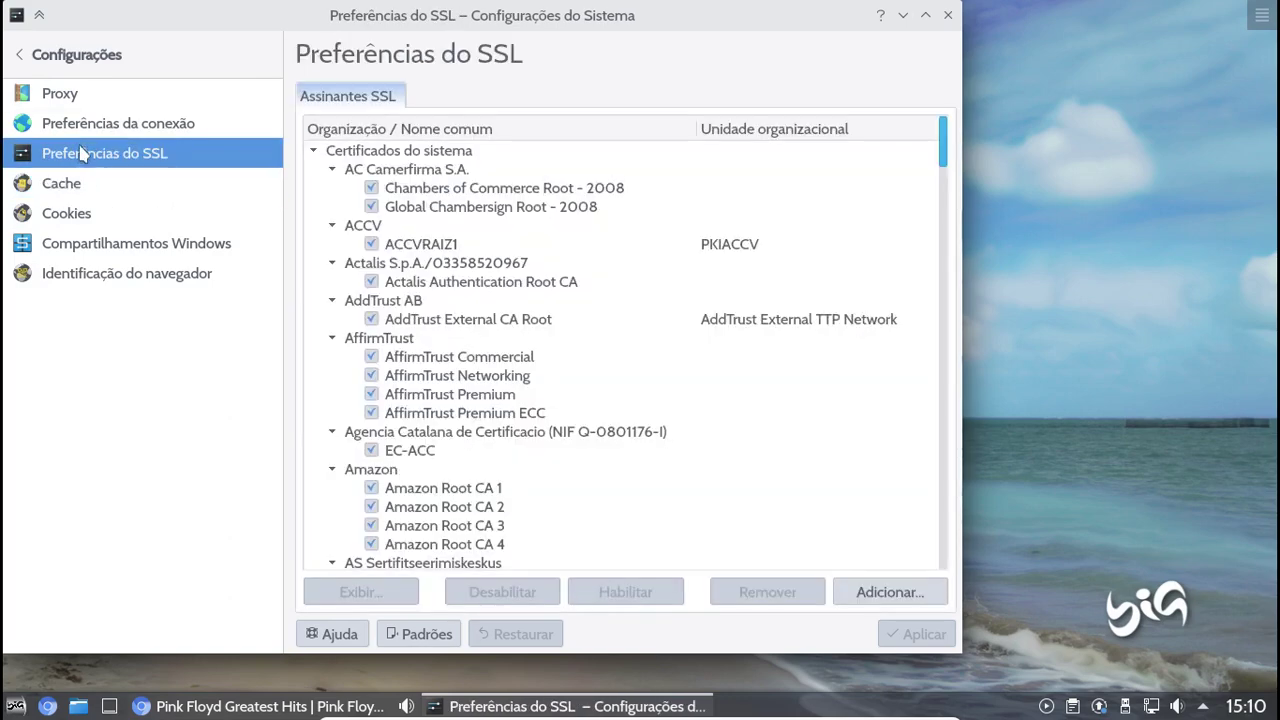
{"action": "left_click", "coordinate": [80, 125]}
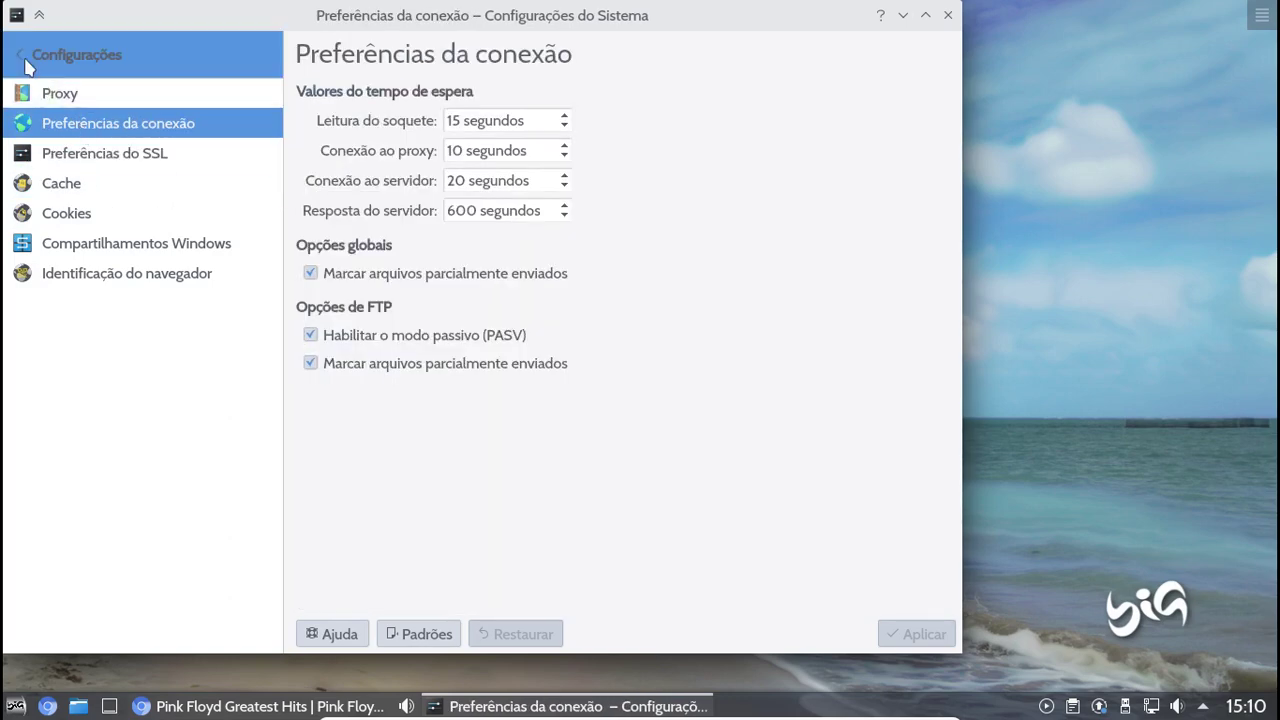
{"action": "left_click", "coordinate": [20, 93]}
{"action": "left_click", "coordinate": [20, 62]}
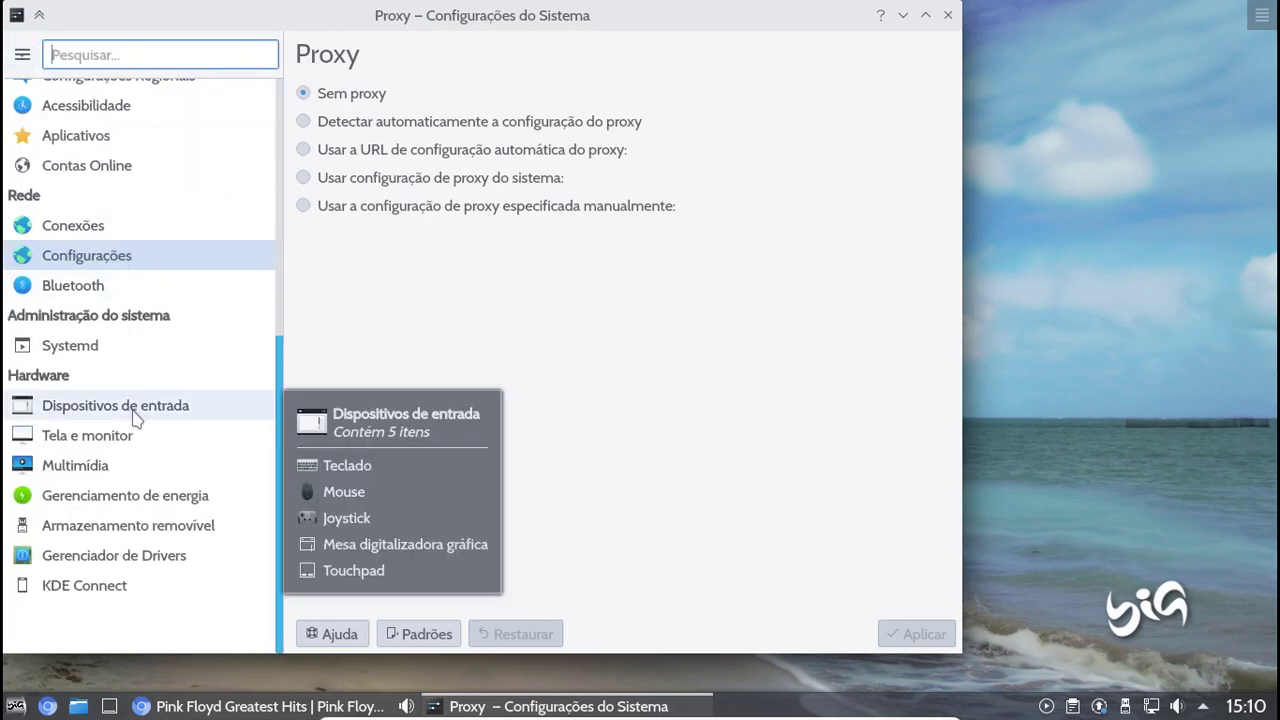
Set NumLock to turn on at Plasma startup, then view keyboard Layouts and Avançado
{"action": "left_click", "coordinate": [133, 410]}
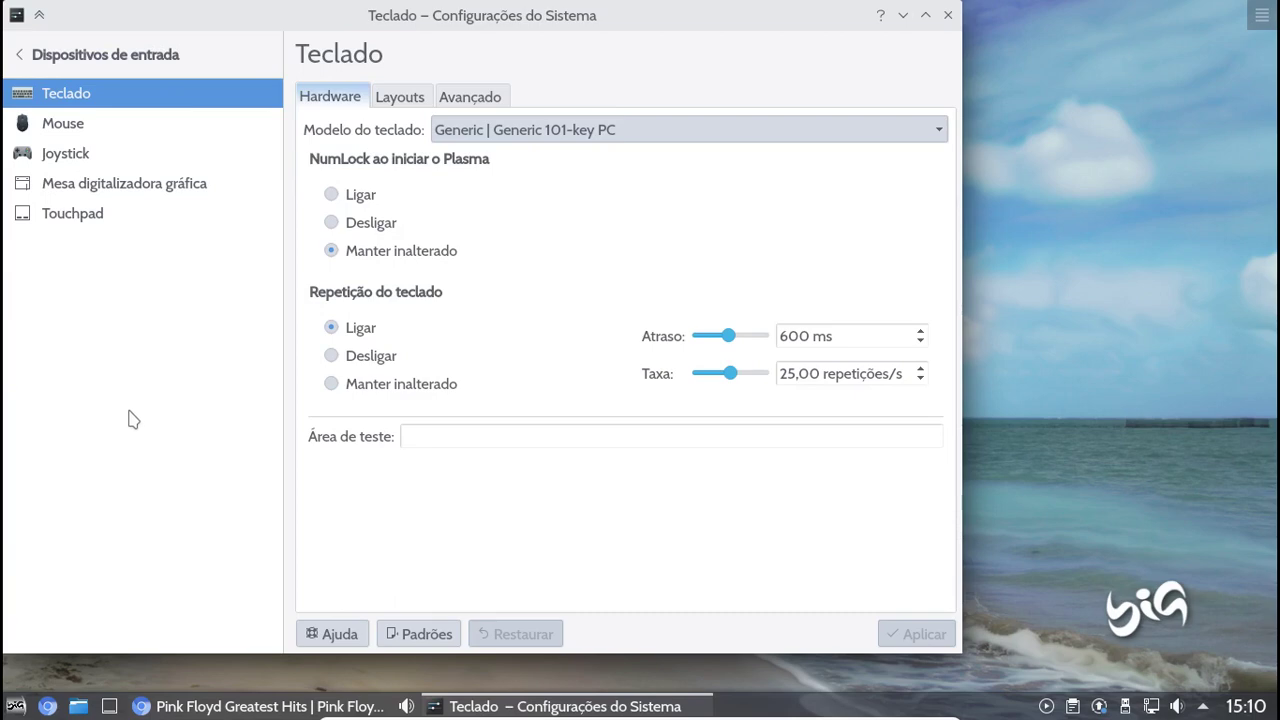
{"action": "left_click", "coordinate": [331, 194]}
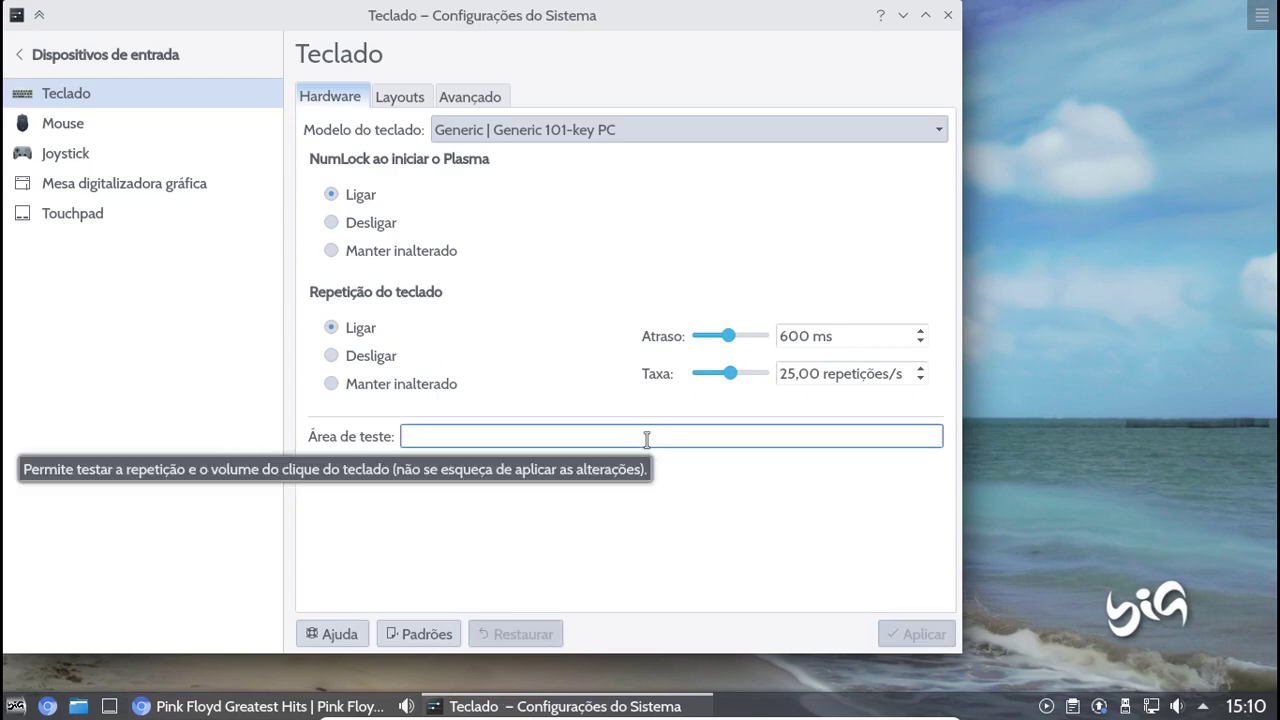
{"action": "left_click", "coordinate": [422, 102]}
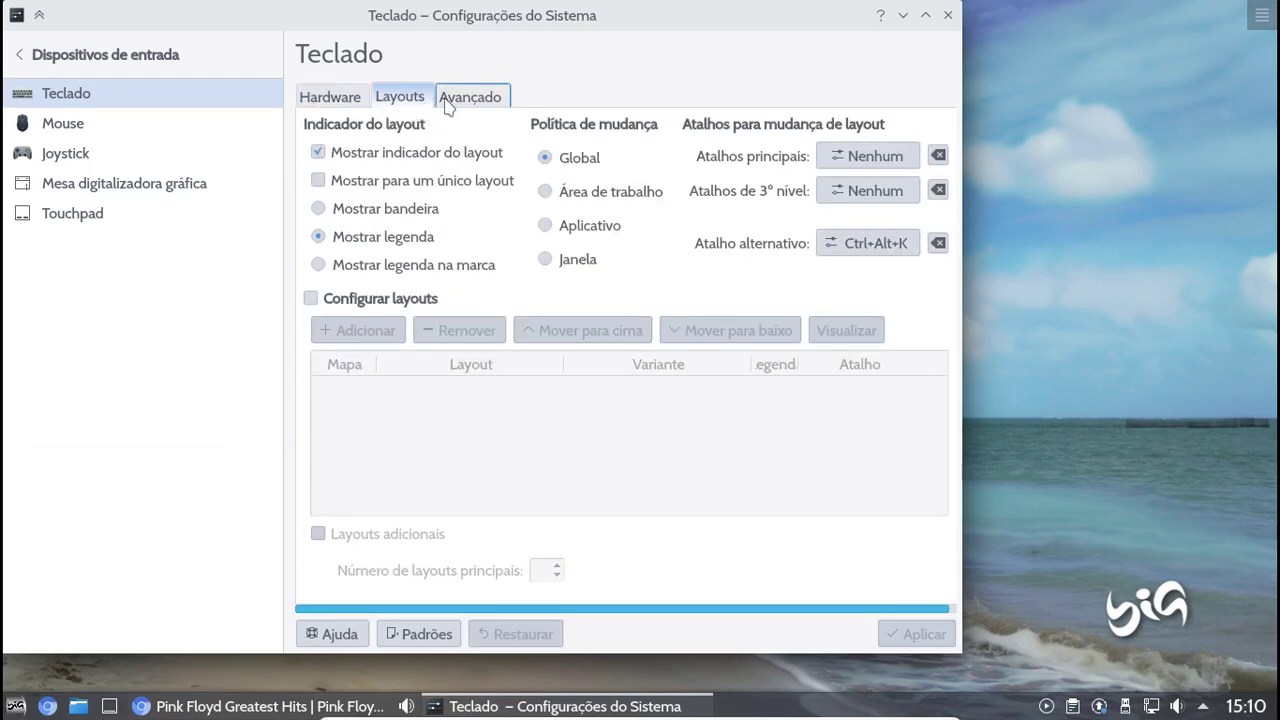
{"action": "left_click", "coordinate": [447, 100]}
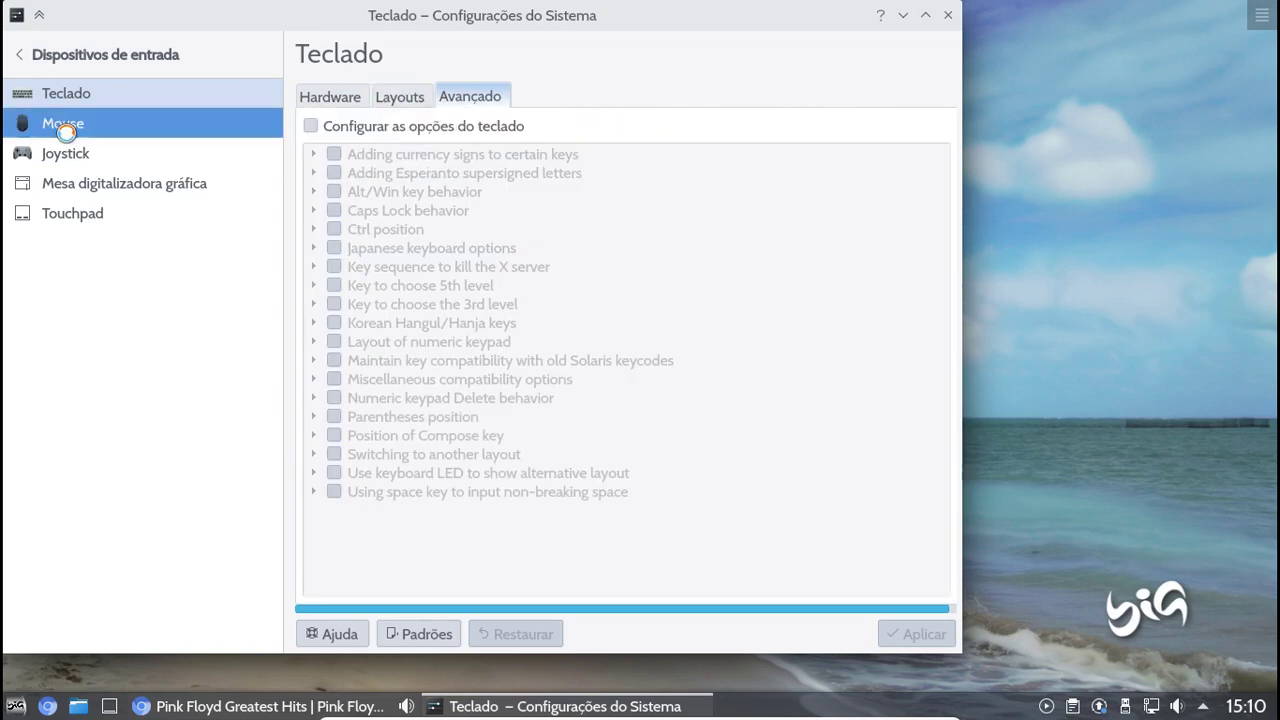
Browse the Mouse, Joystick, Mesa digitalizadora and Touchpad pages, then go back
{"action": "left_click", "coordinate": [67, 134]}
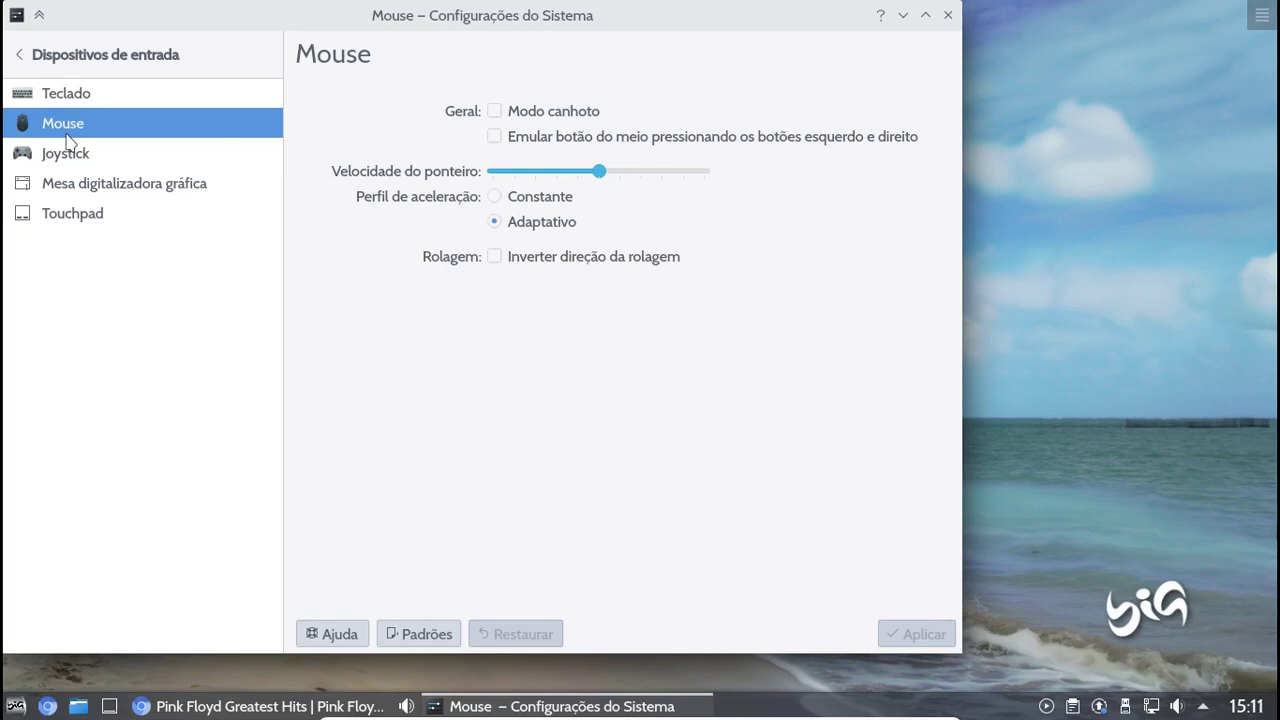
{"action": "left_click", "coordinate": [60, 153]}
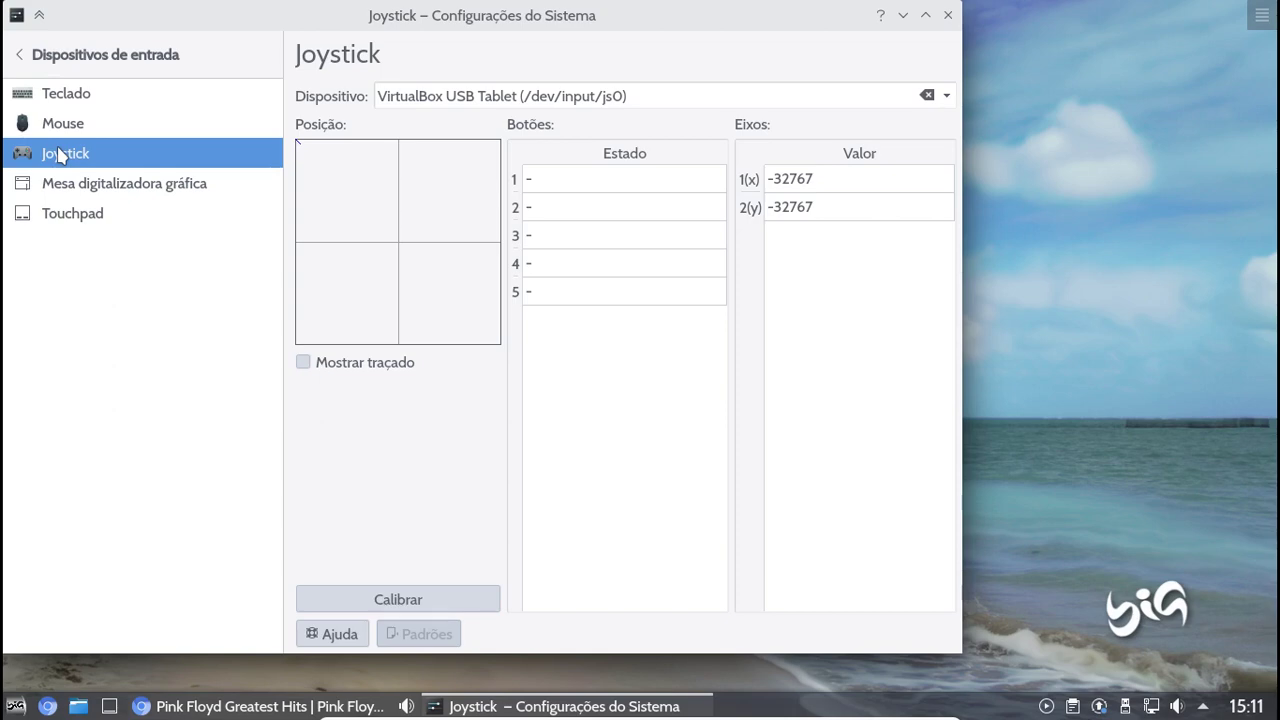
{"action": "left_click", "coordinate": [108, 188]}
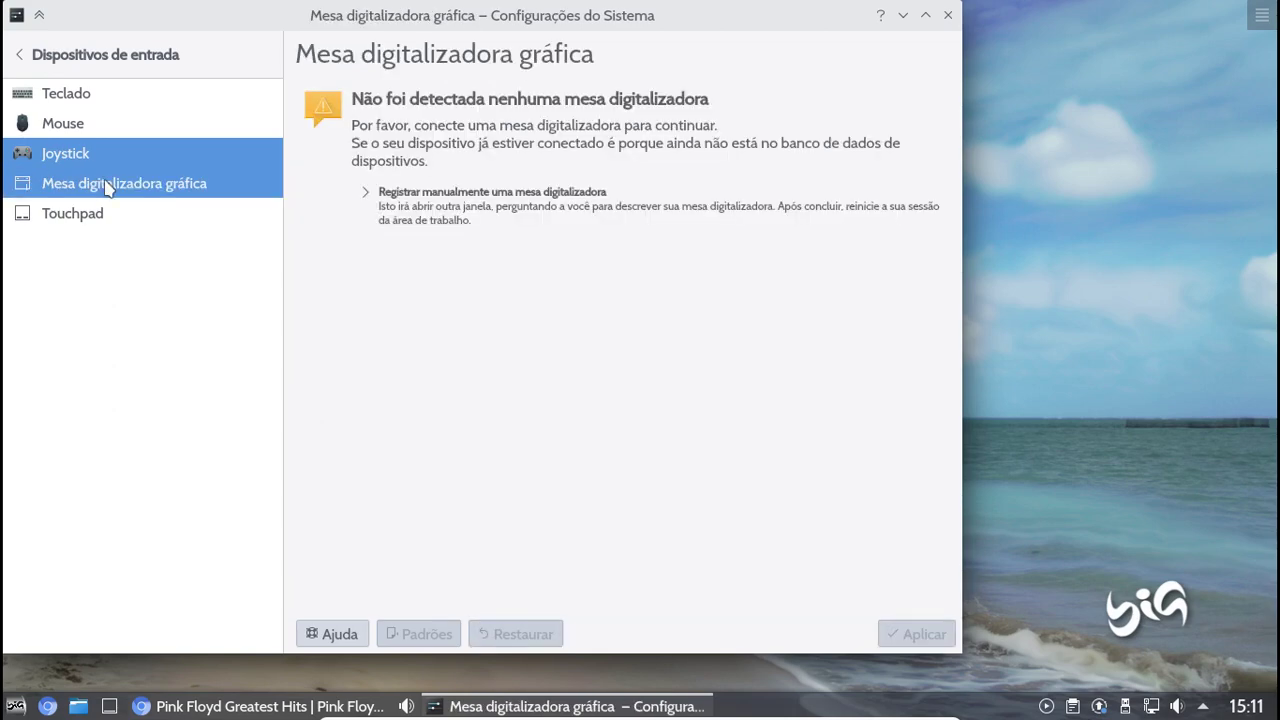
{"action": "left_click", "coordinate": [93, 214]}
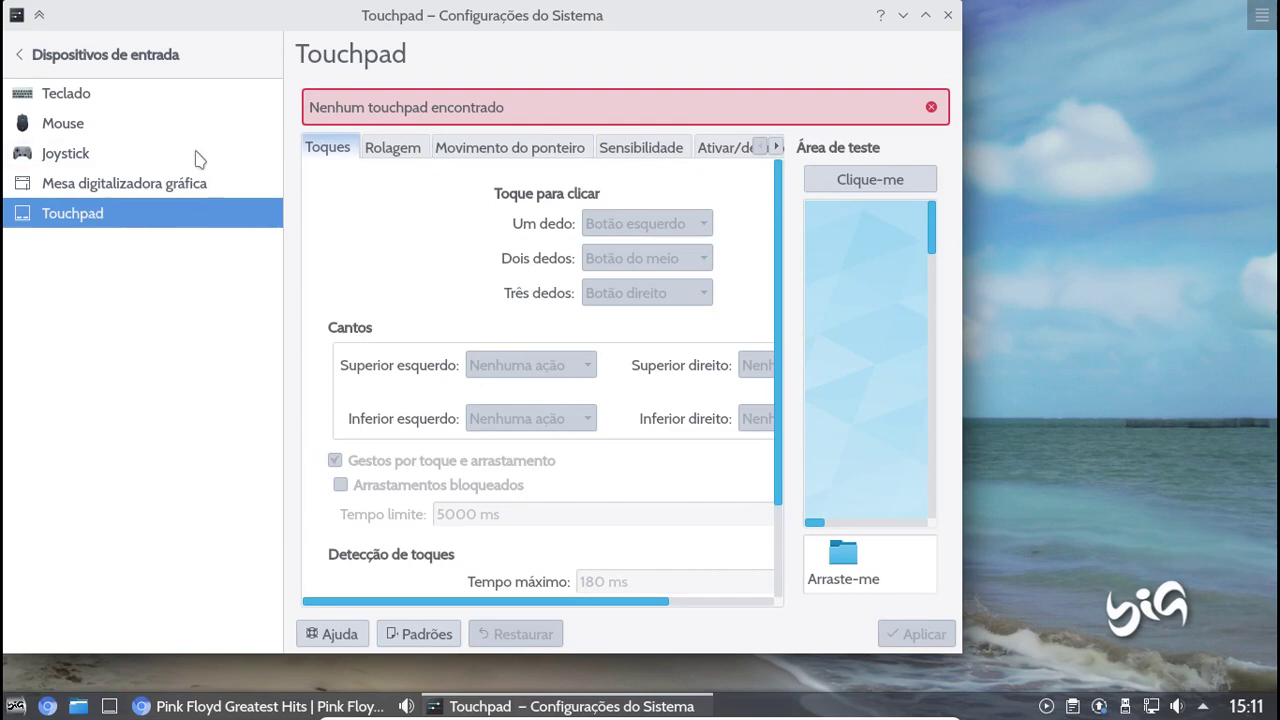
{"action": "left_click", "coordinate": [13, 57]}
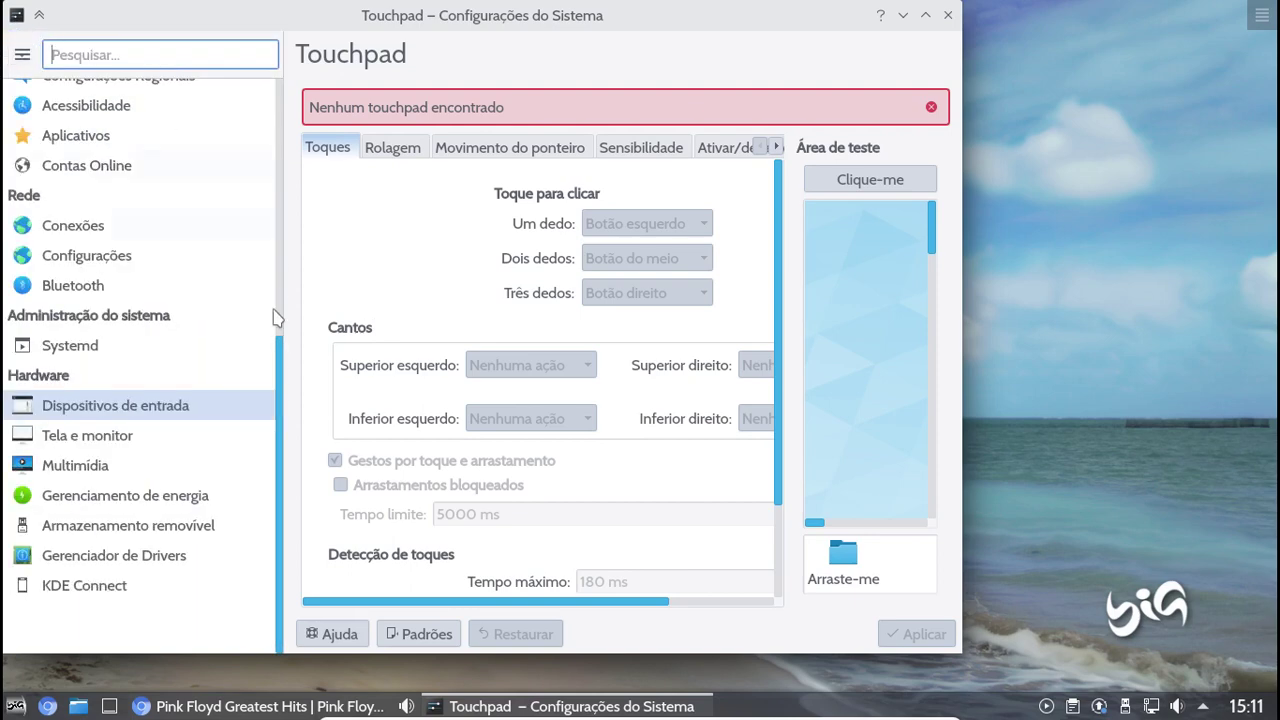
Open Systemd and step through Unidades do usuário, Configuração, Sessões and Temporizadores tabs
{"action": "left_click", "coordinate": [62, 346]}
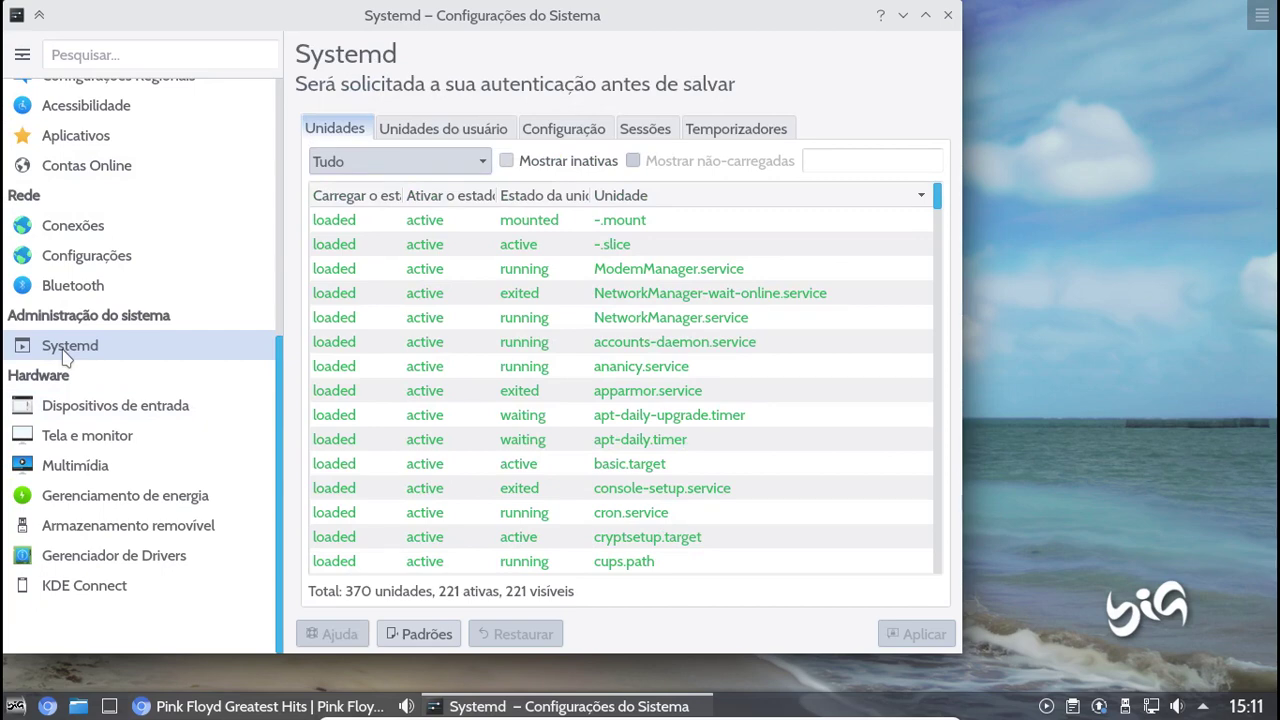
{"action": "left_click", "coordinate": [387, 130]}
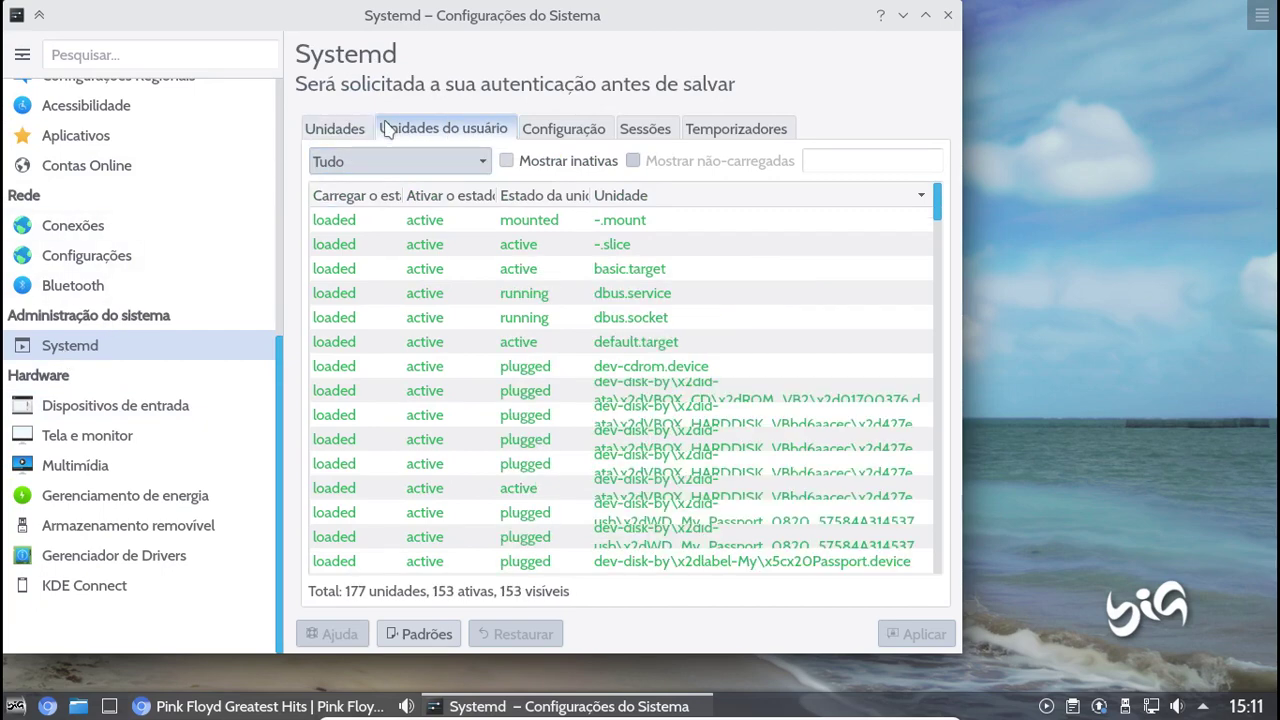
{"action": "left_click", "coordinate": [570, 135]}
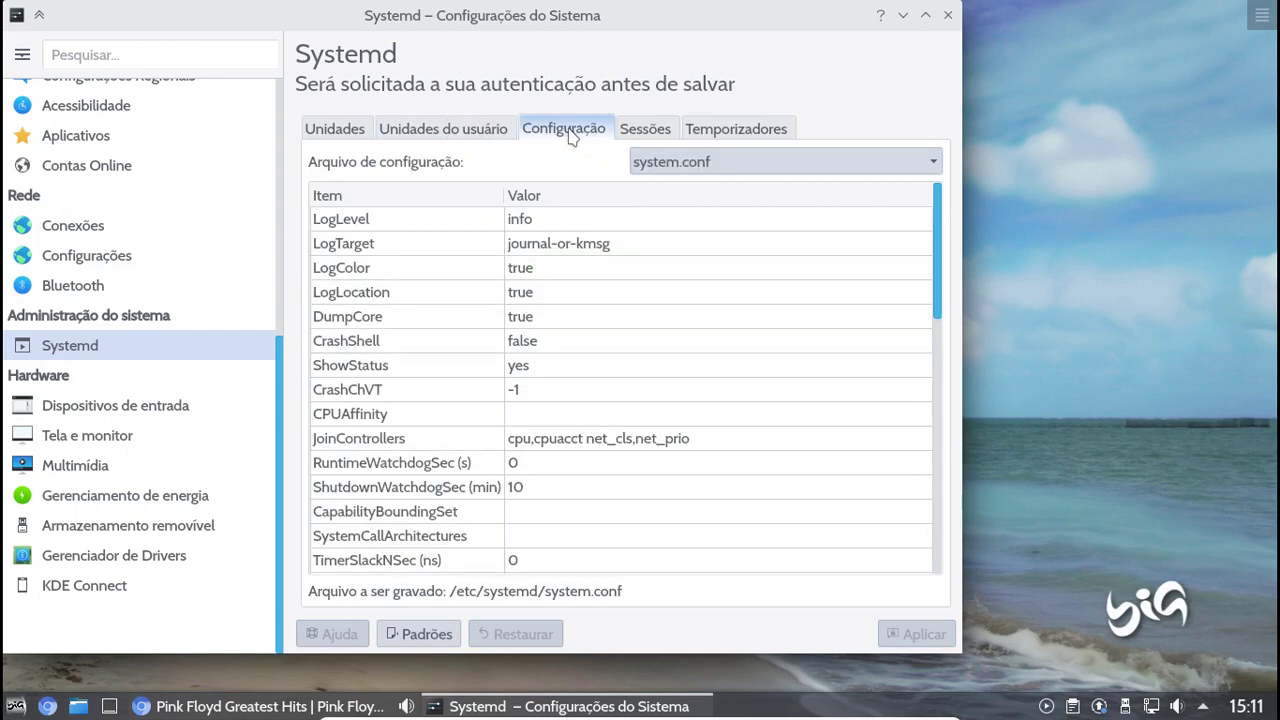
{"action": "left_click", "coordinate": [642, 132]}
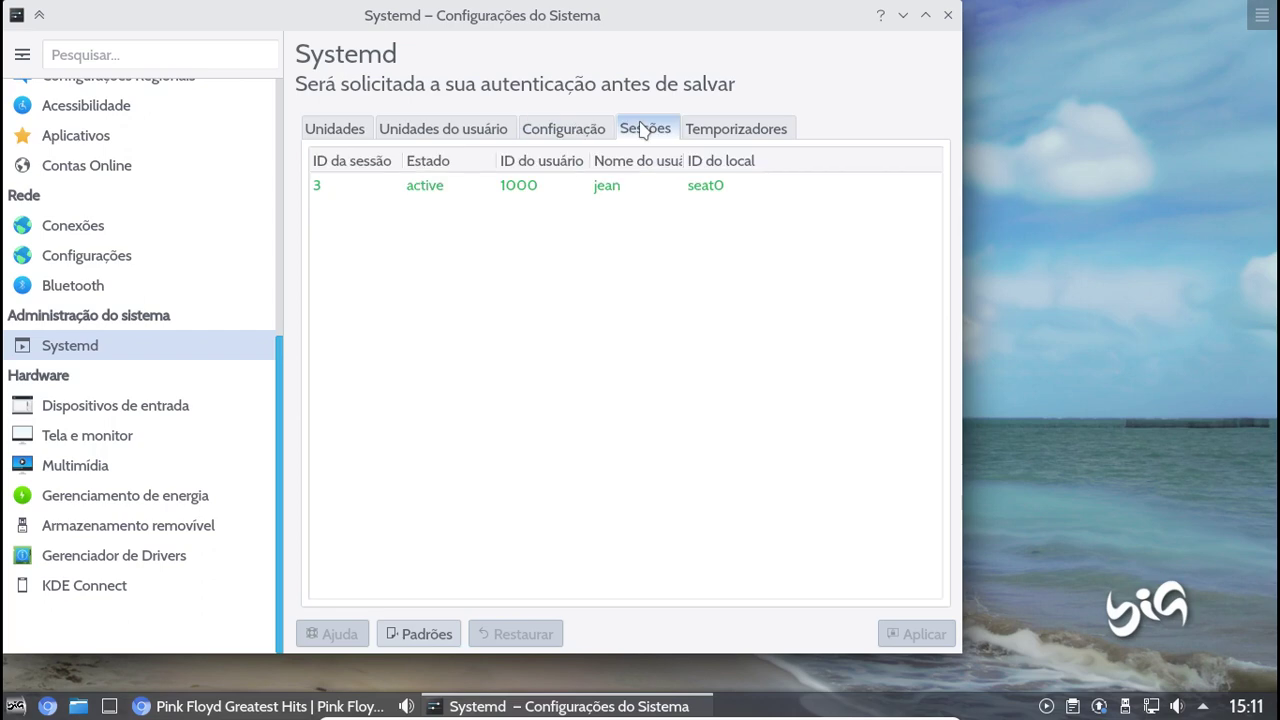
{"action": "left_click", "coordinate": [703, 130]}
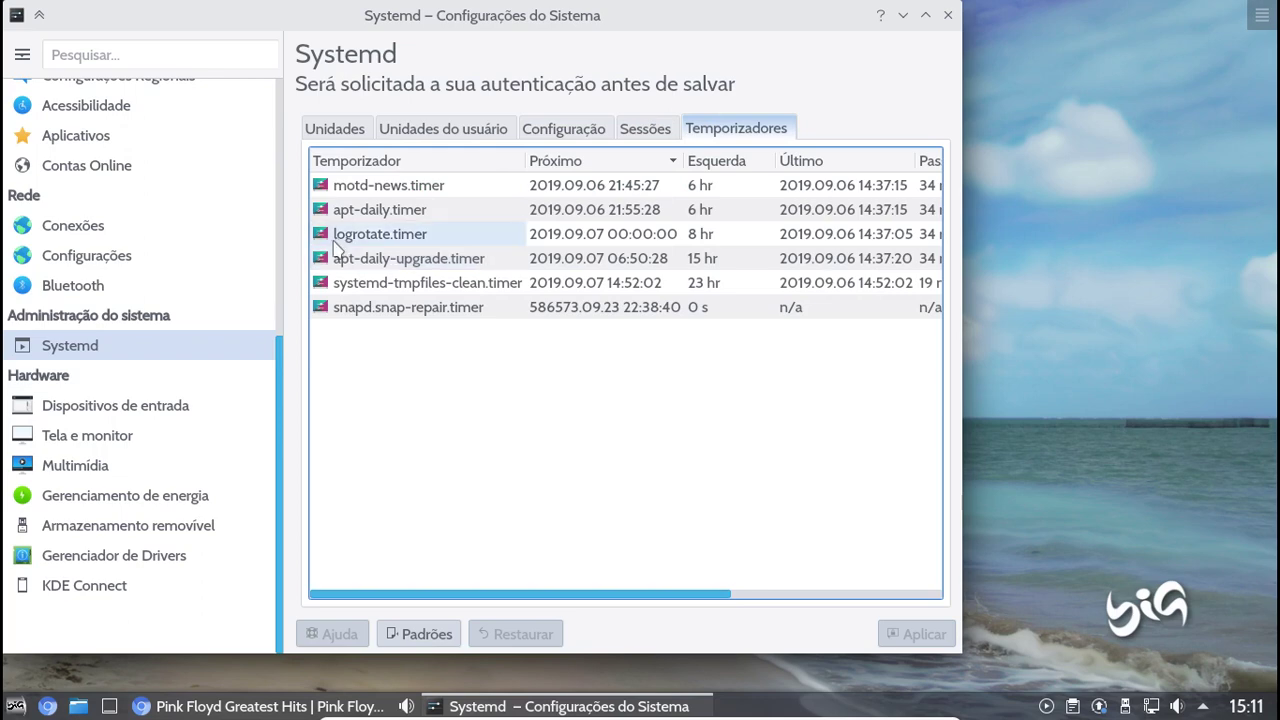
{"action": "mouse_move", "coordinate": [217, 256]}
{"action": "scroll", "coordinate": [214, 251], "scroll_direction": "up", "scroll_amount": 4}
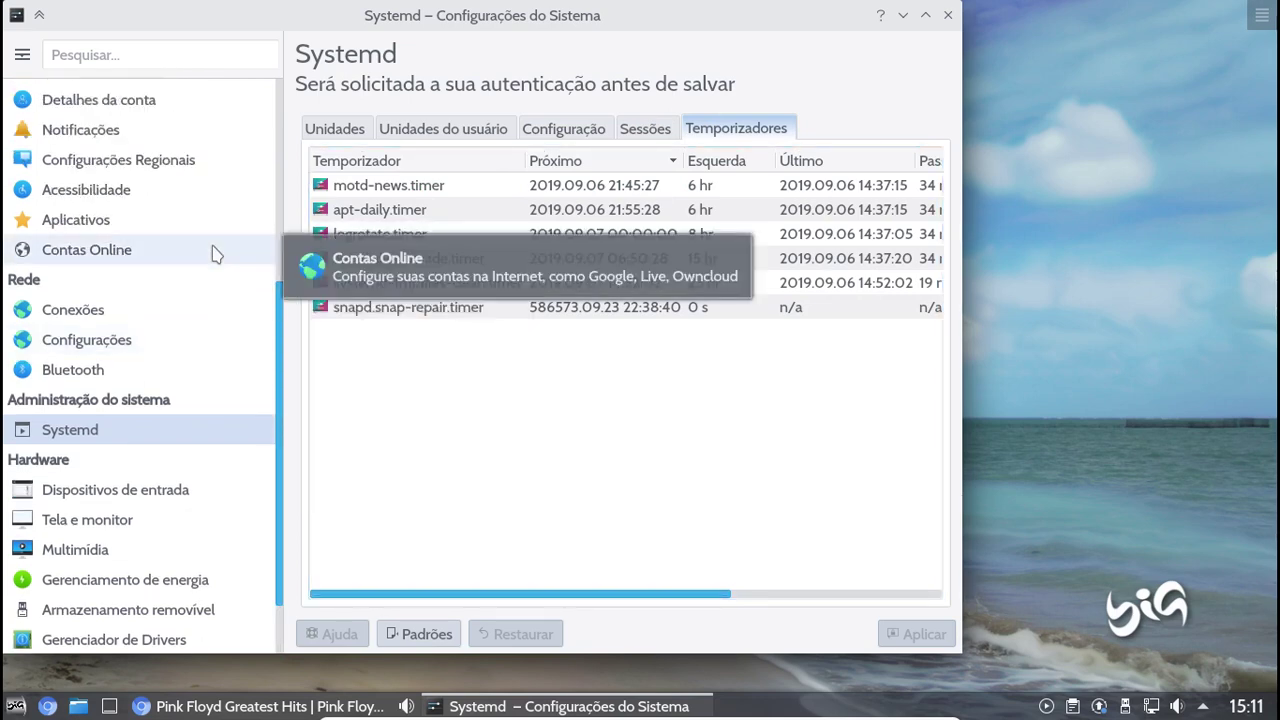
View the Gerenciador de Usuários page and Novo usuário form, then close System Settings
{"action": "left_click", "coordinate": [110, 143]}
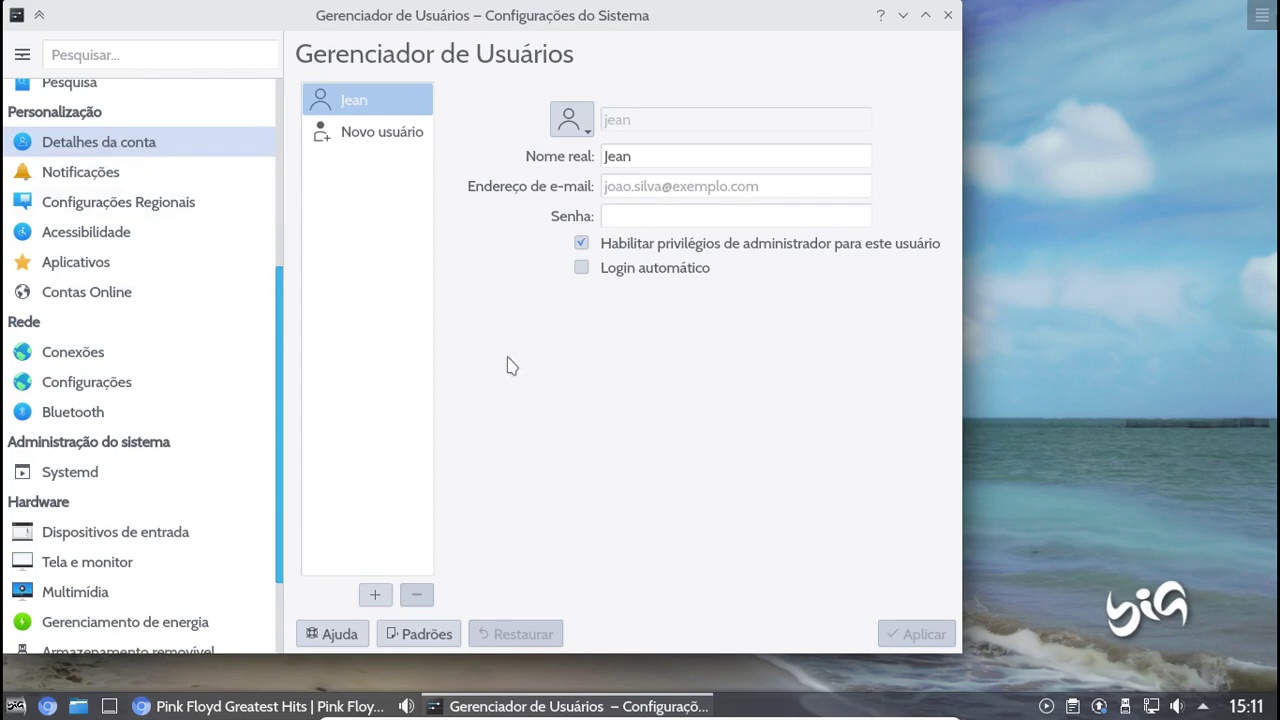
{"action": "left_click", "coordinate": [380, 146]}
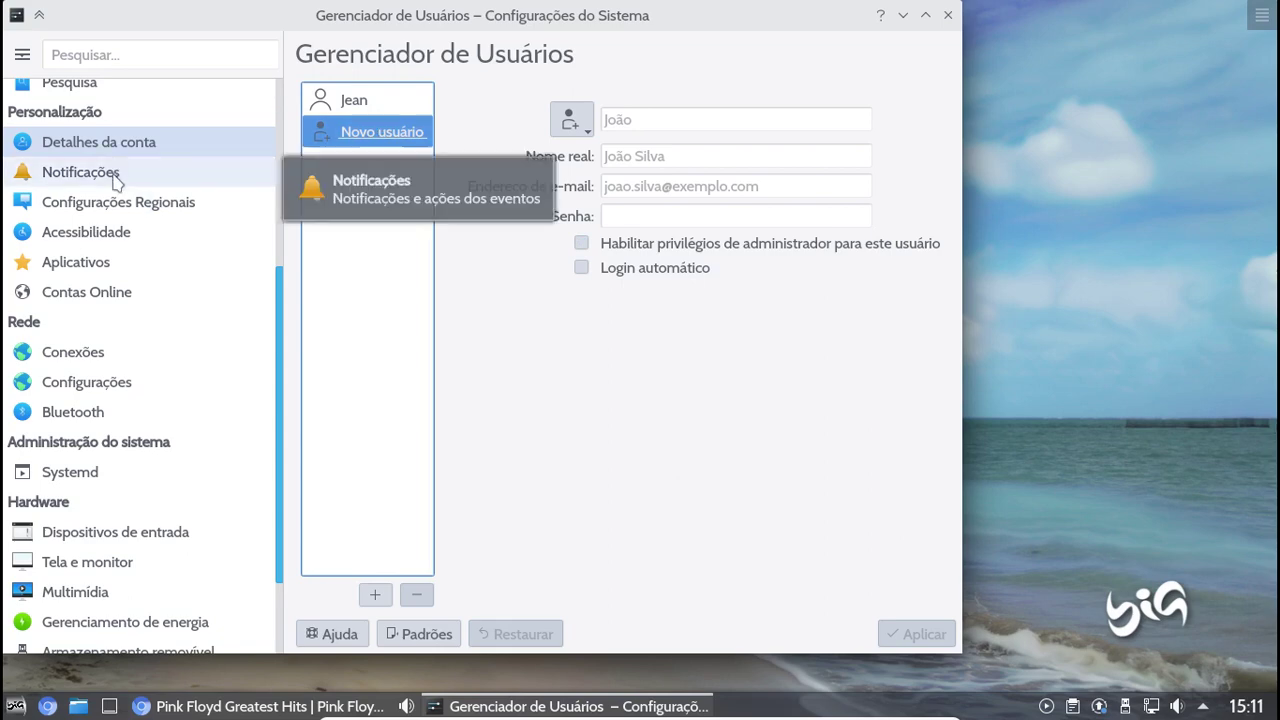
{"action": "scroll", "coordinate": [115, 183], "scroll_direction": "up", "scroll_amount": 1}
{"action": "scroll", "coordinate": [115, 183], "scroll_direction": "up", "scroll_amount": 4}
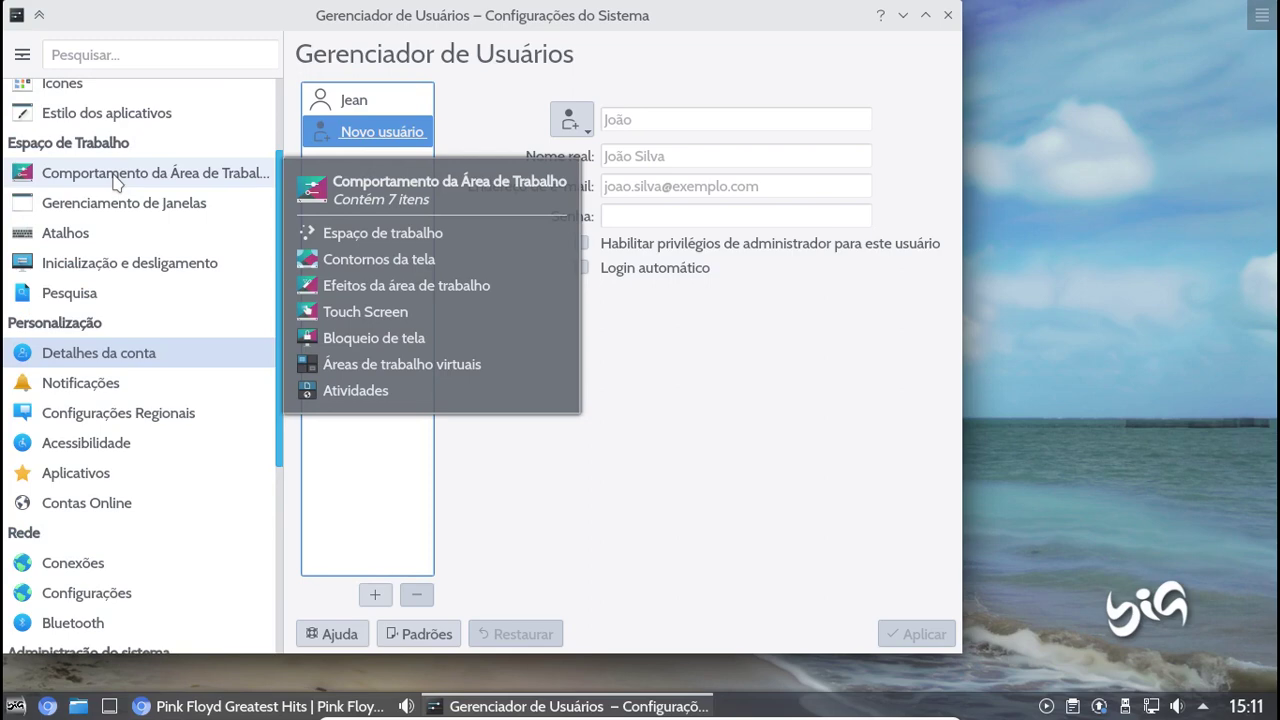
{"action": "scroll", "coordinate": [115, 183], "scroll_direction": "up", "scroll_amount": 3}
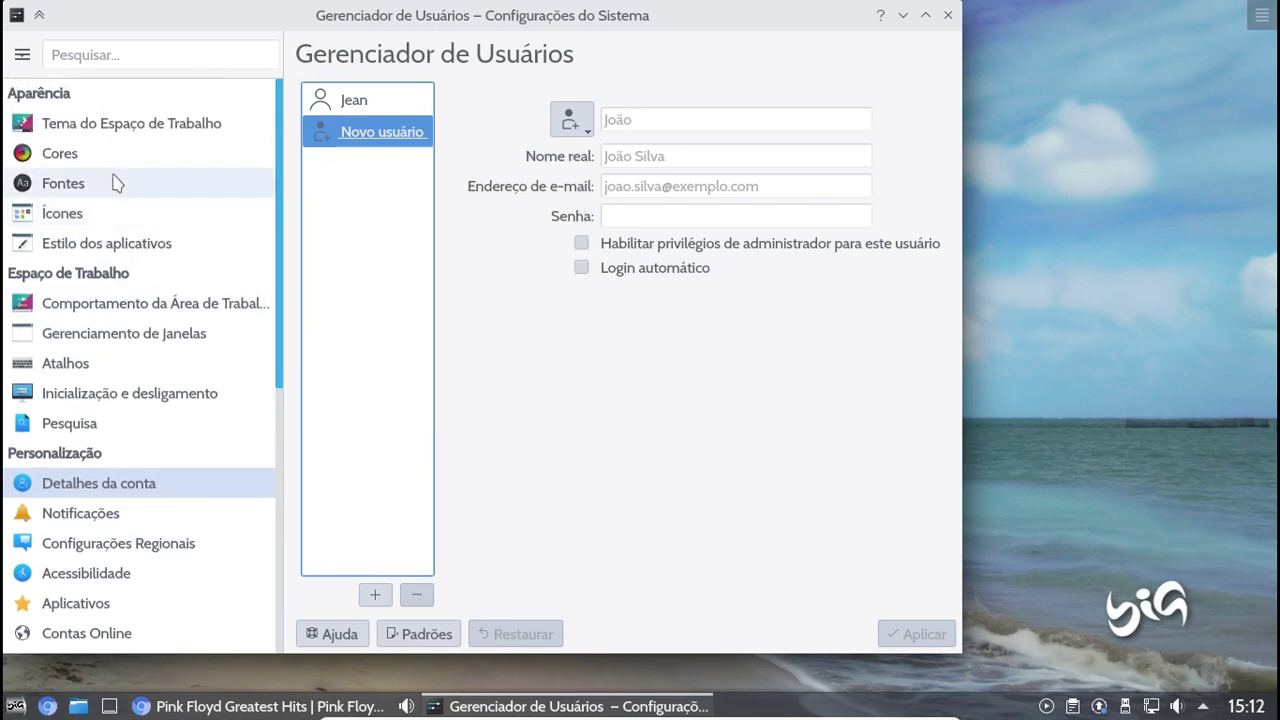
{"action": "left_click", "coordinate": [948, 18]}
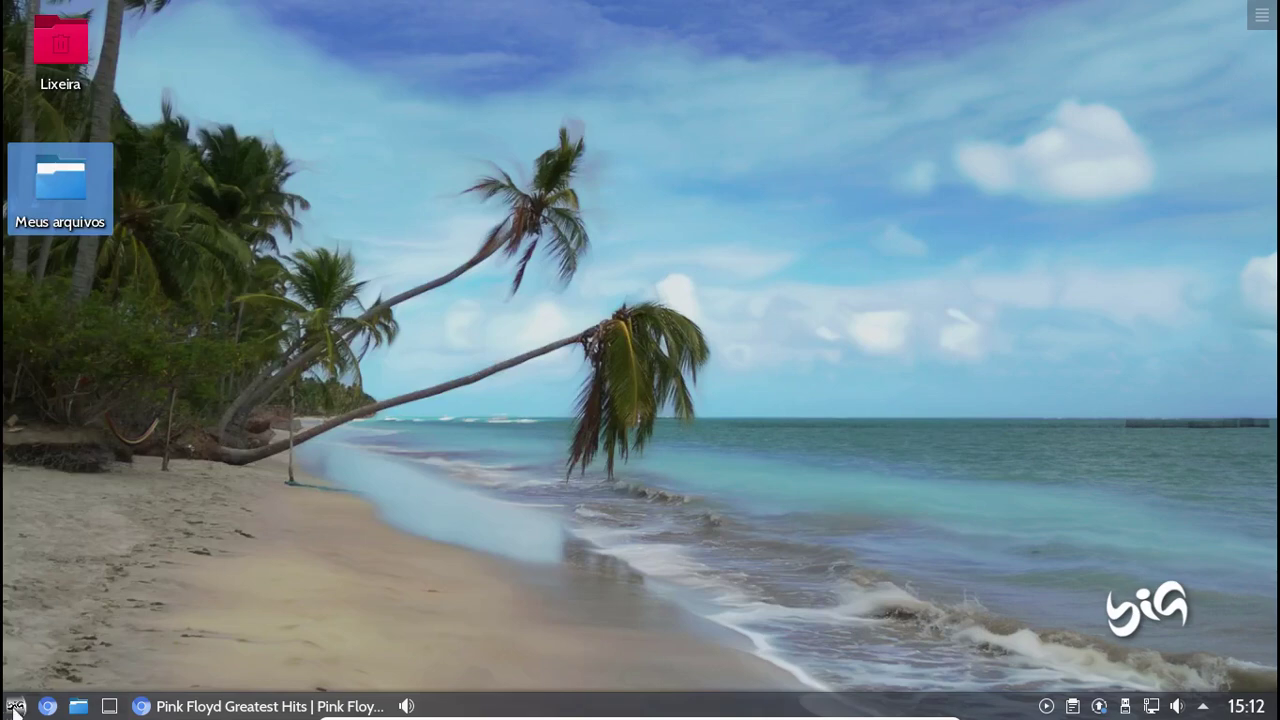
Launch Loja de aplicativos from the Configurações menu and choose the Flatpak app catalogue
{"action": "left_click", "coordinate": [14, 708]}
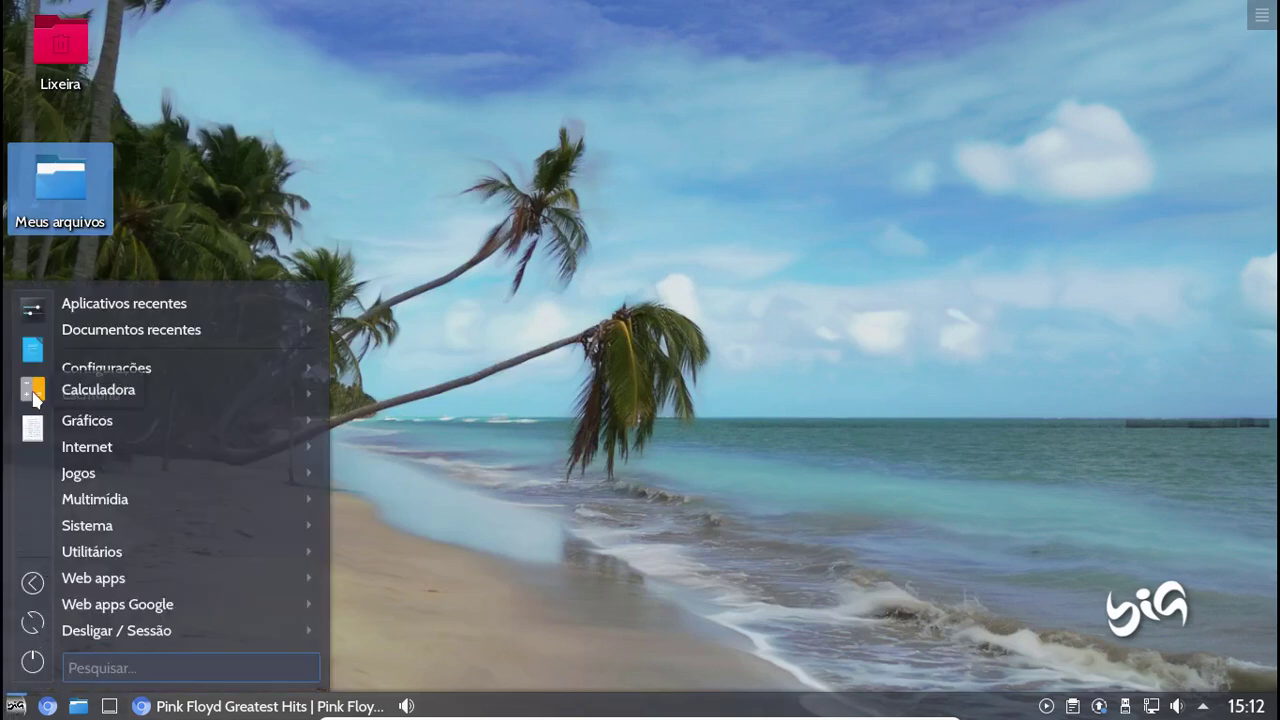
{"action": "mouse_move", "coordinate": [70, 373]}
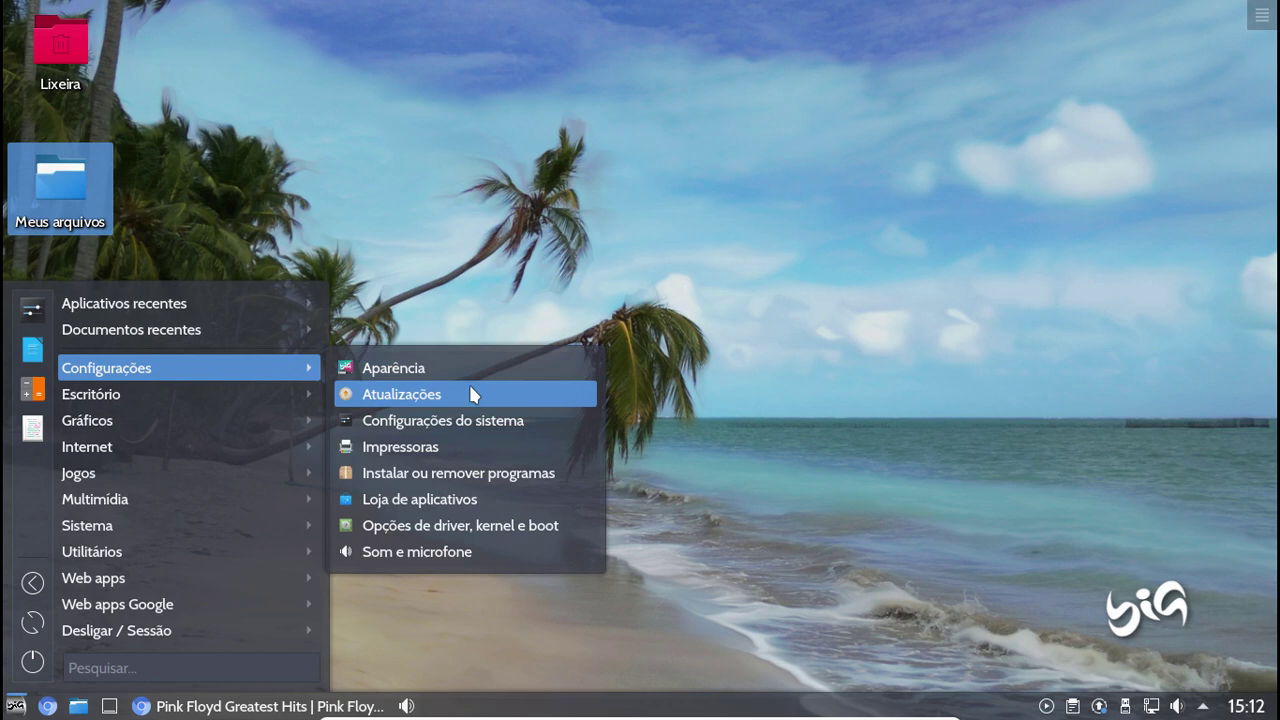
{"action": "left_click", "coordinate": [437, 499]}
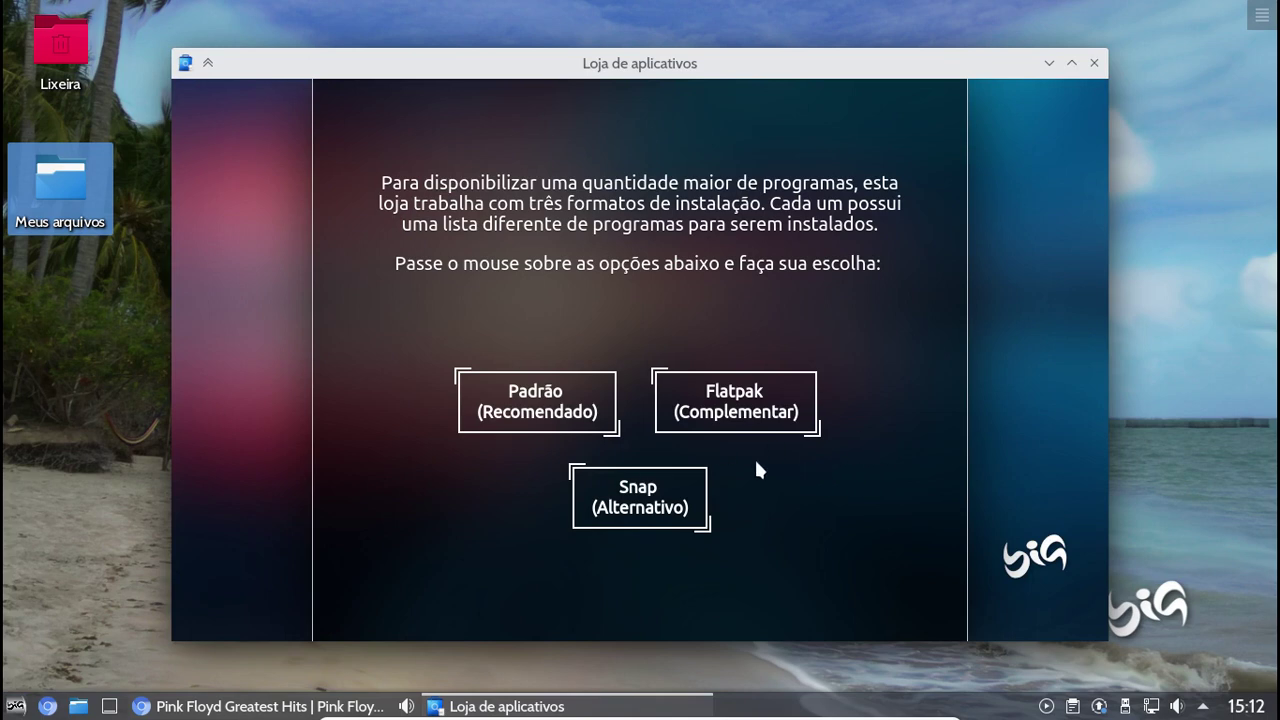
{"action": "left_click", "coordinate": [740, 425]}
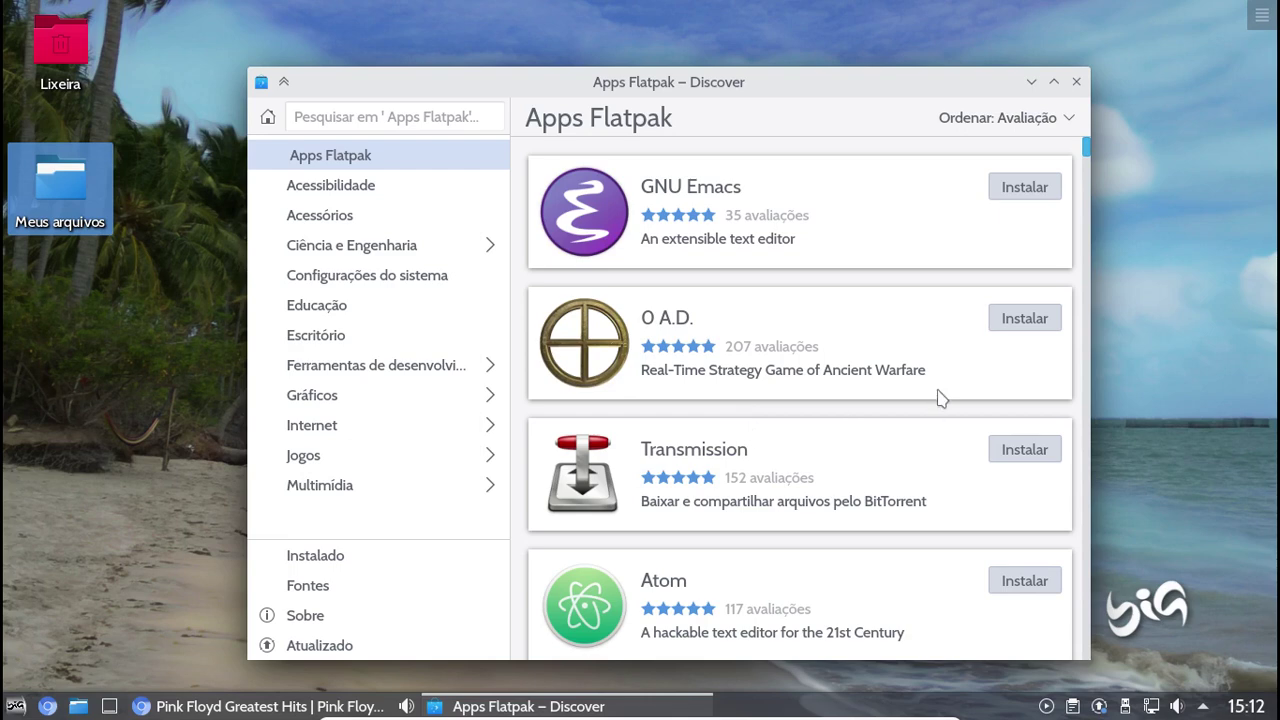
Browse down the Apps Flatpak list, then open Discover's Sobre page showing version 5.16.4
{"action": "scroll", "coordinate": [1092, 344], "scroll_direction": "down", "scroll_amount": 2}
{"action": "scroll", "coordinate": [1092, 344], "scroll_direction": "down", "scroll_amount": 2}
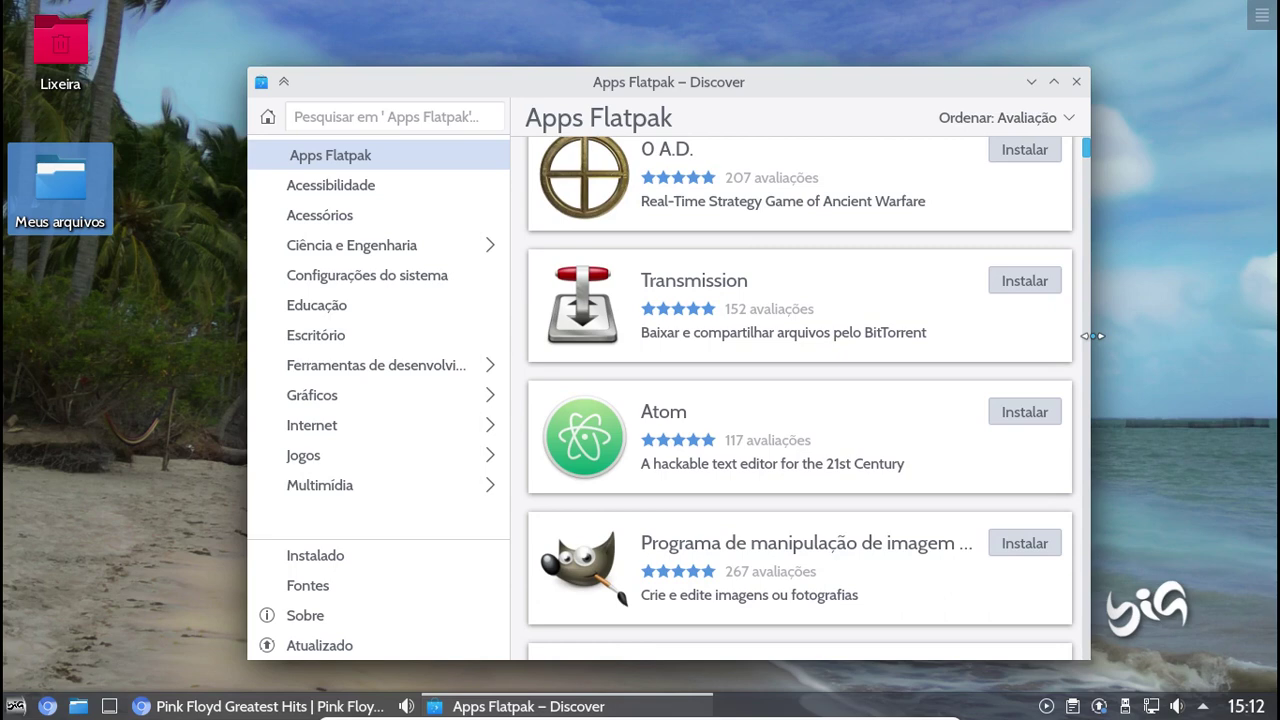
{"action": "scroll", "coordinate": [968, 395], "scroll_direction": "down", "scroll_amount": 5}
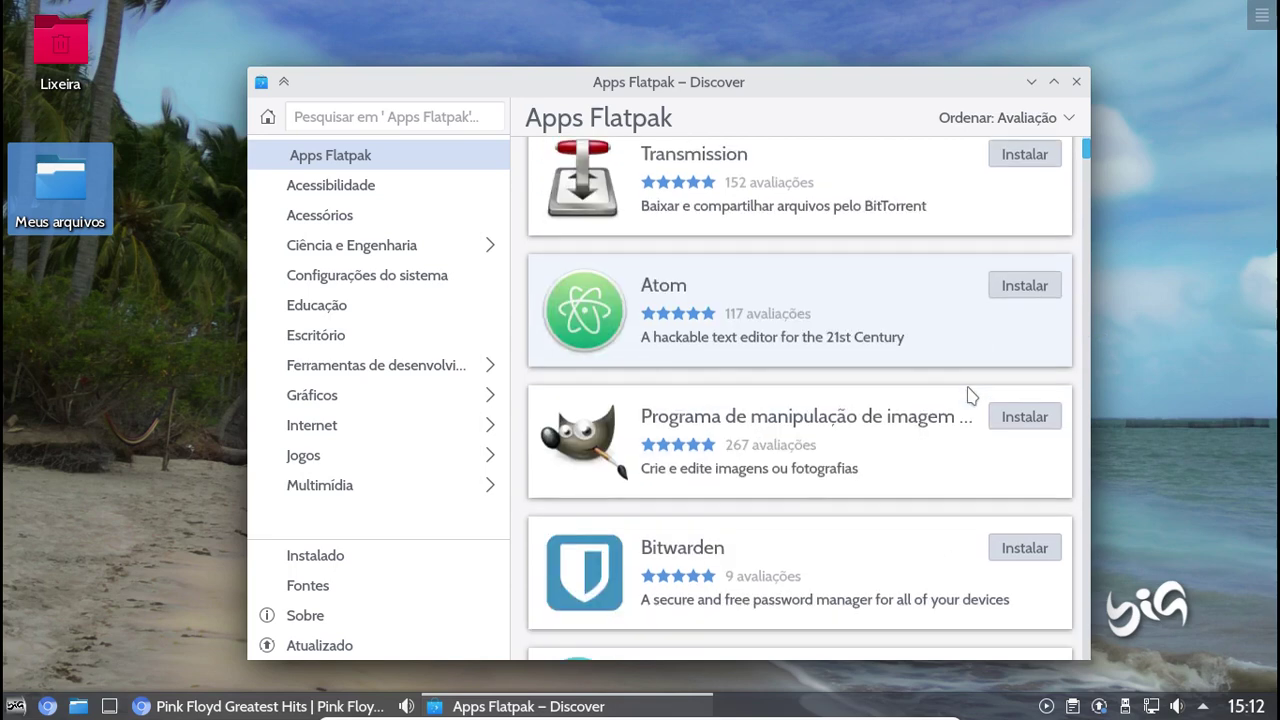
{"action": "scroll", "coordinate": [968, 395], "scroll_direction": "down", "scroll_amount": 6}
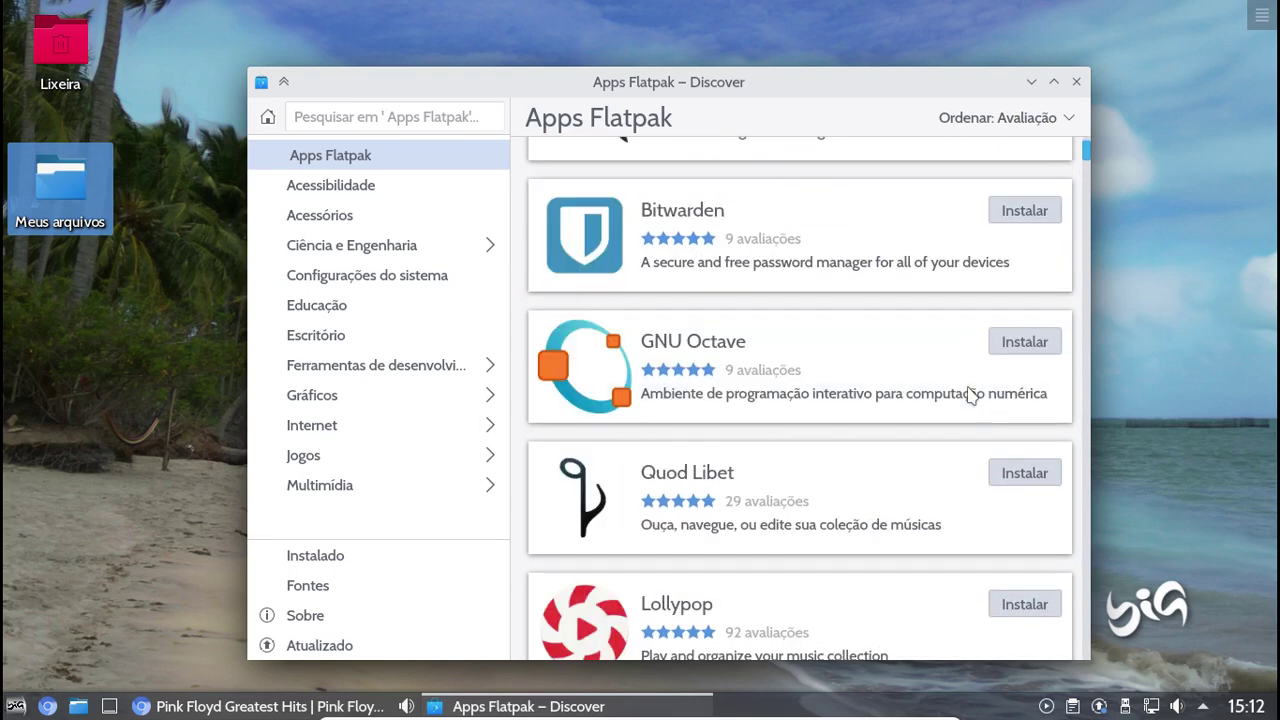
{"action": "scroll", "coordinate": [968, 395], "scroll_direction": "down", "scroll_amount": 7}
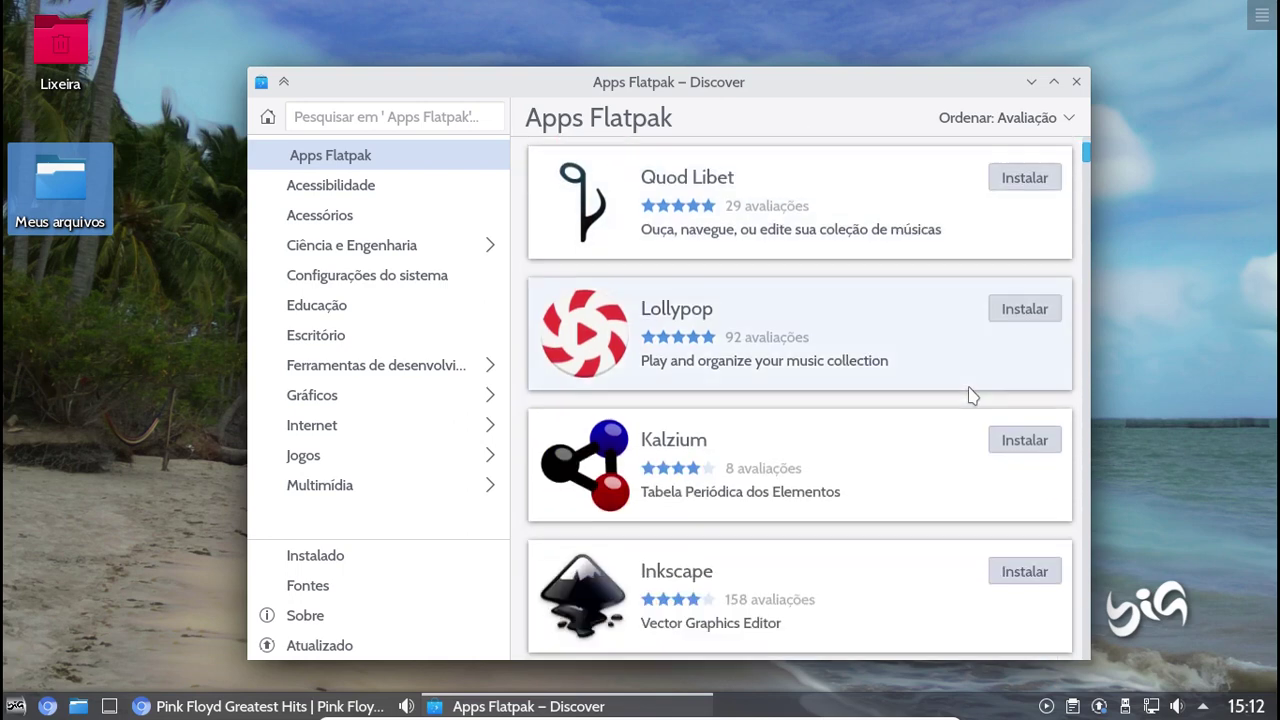
{"action": "scroll", "coordinate": [968, 395], "scroll_direction": "down", "scroll_amount": 6}
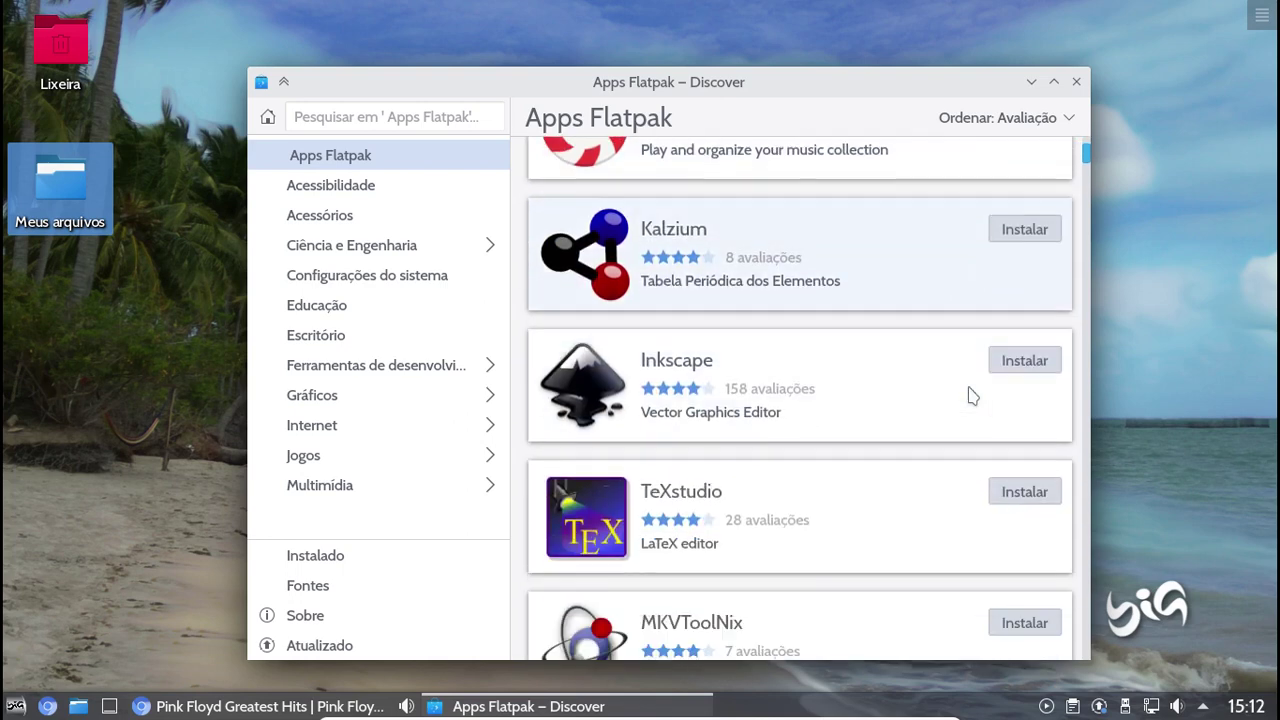
{"action": "scroll", "coordinate": [970, 393], "scroll_direction": "down", "scroll_amount": 4}
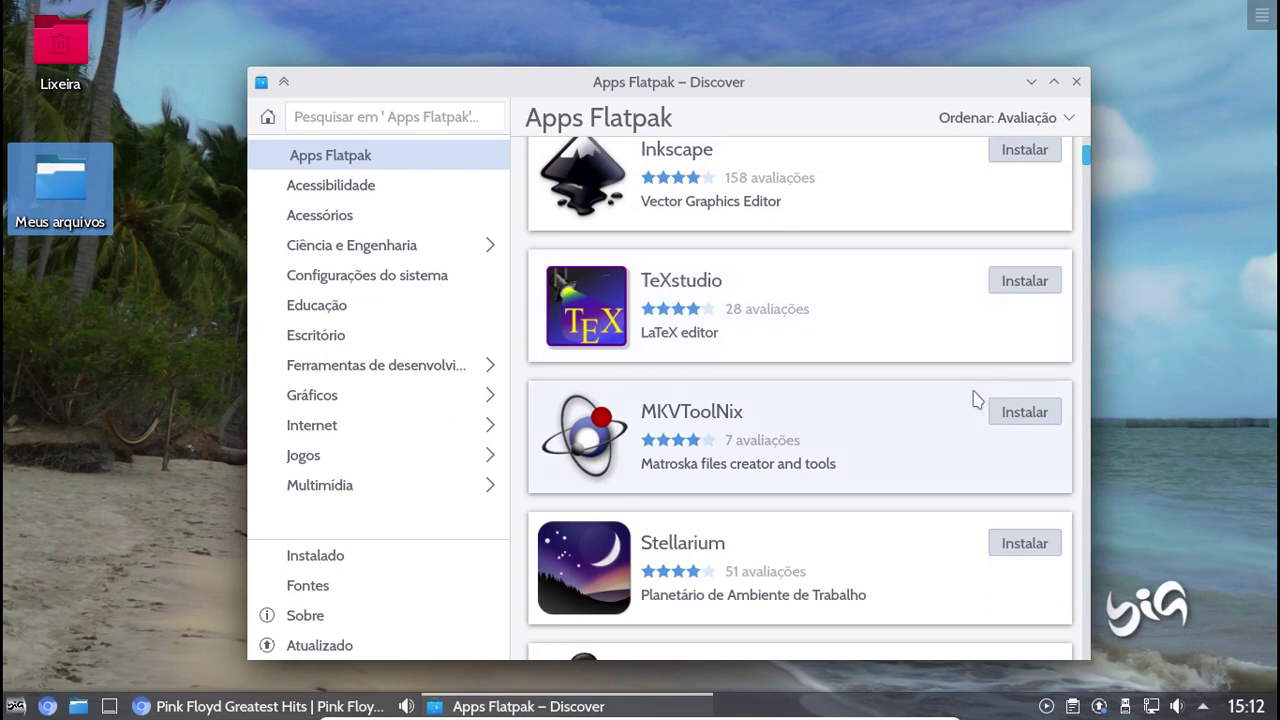
{"action": "scroll", "coordinate": [977, 394], "scroll_direction": "down", "scroll_amount": 2}
{"action": "scroll", "coordinate": [977, 399], "scroll_direction": "down", "scroll_amount": 1}
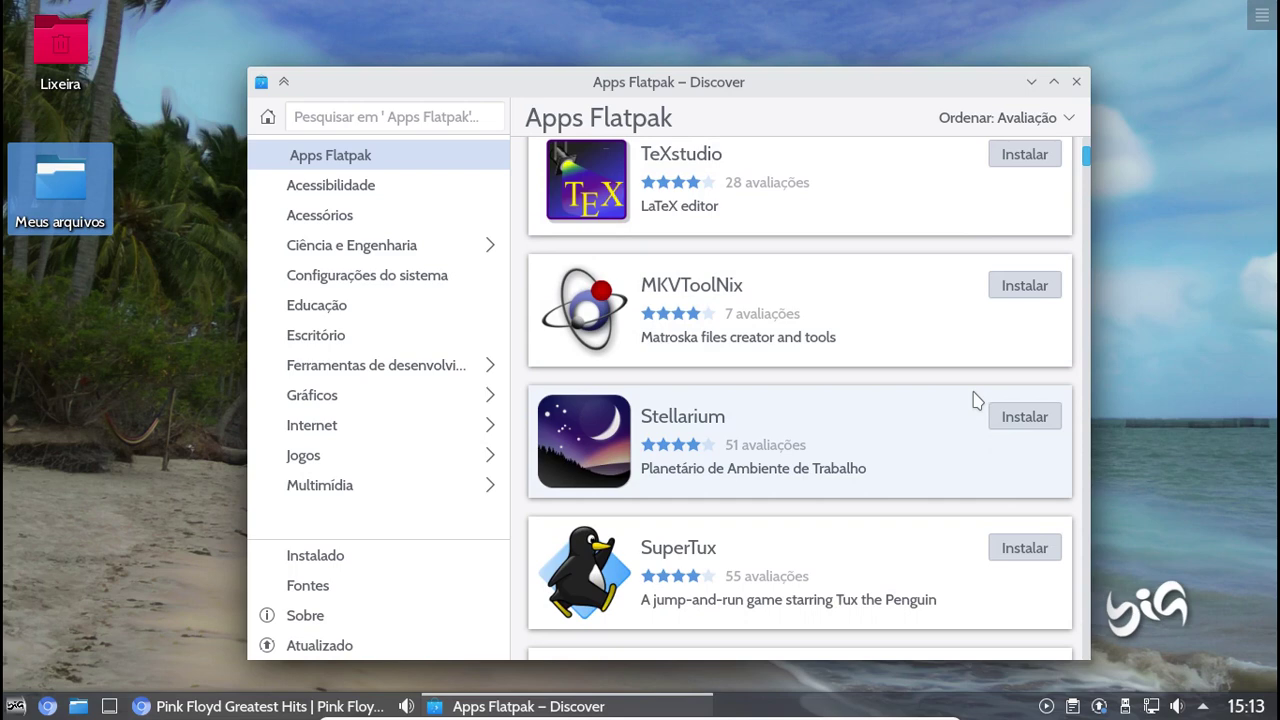
{"action": "left_click", "coordinate": [308, 619]}
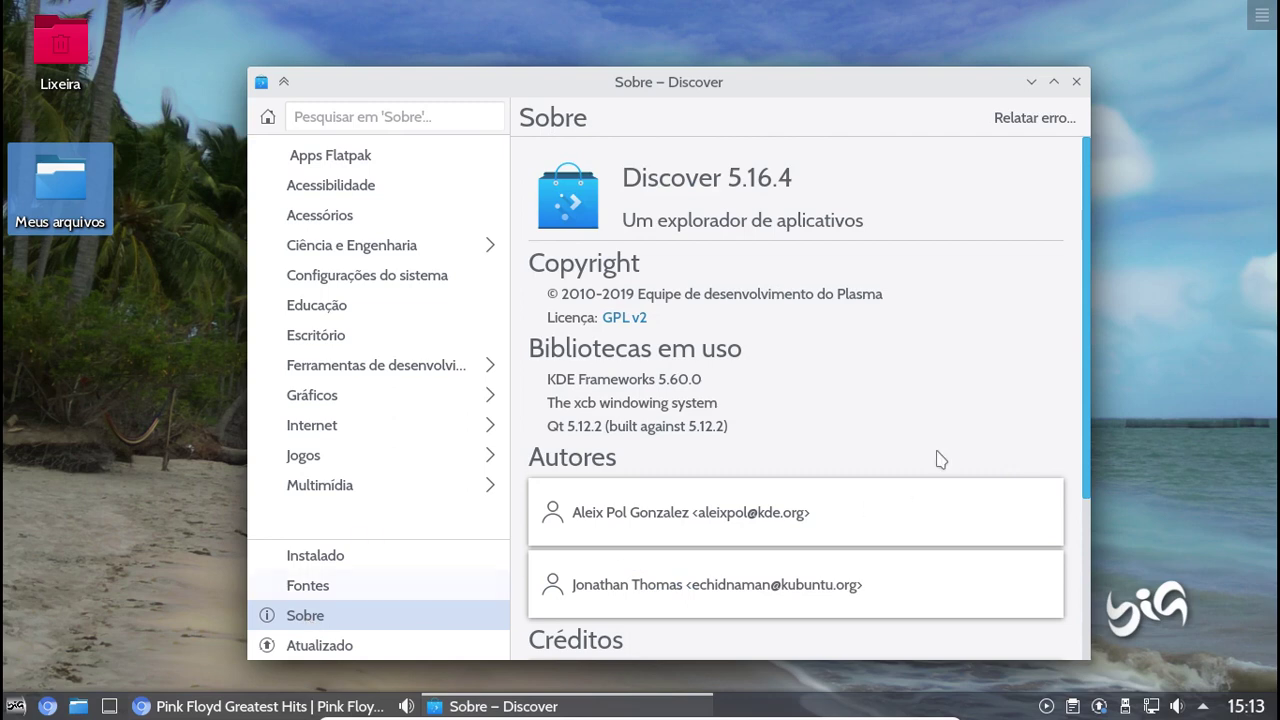
Review the Sobre page, confirm updates show Atualizado, then close Discover
{"action": "scroll", "coordinate": [1034, 380], "scroll_direction": "down", "scroll_amount": 3}
{"action": "scroll", "coordinate": [1042, 380], "scroll_direction": "down", "scroll_amount": 3}
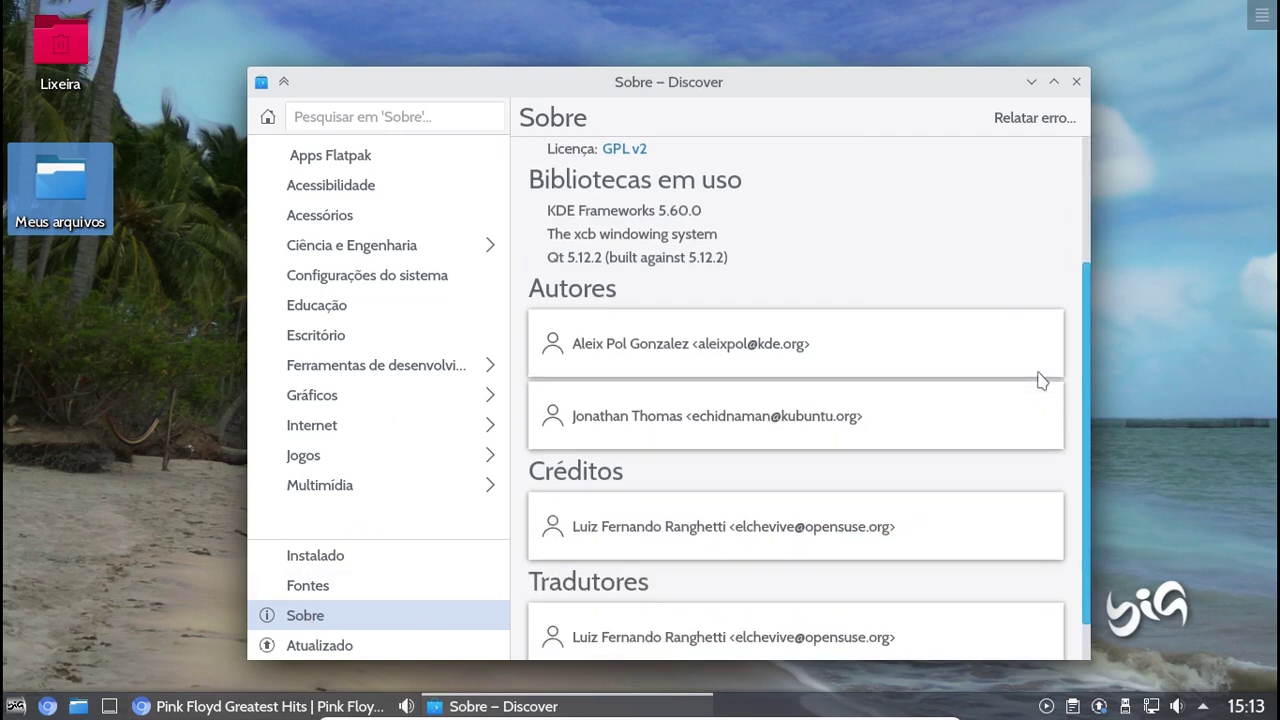
{"action": "scroll", "coordinate": [1034, 380], "scroll_direction": "up", "scroll_amount": 4}
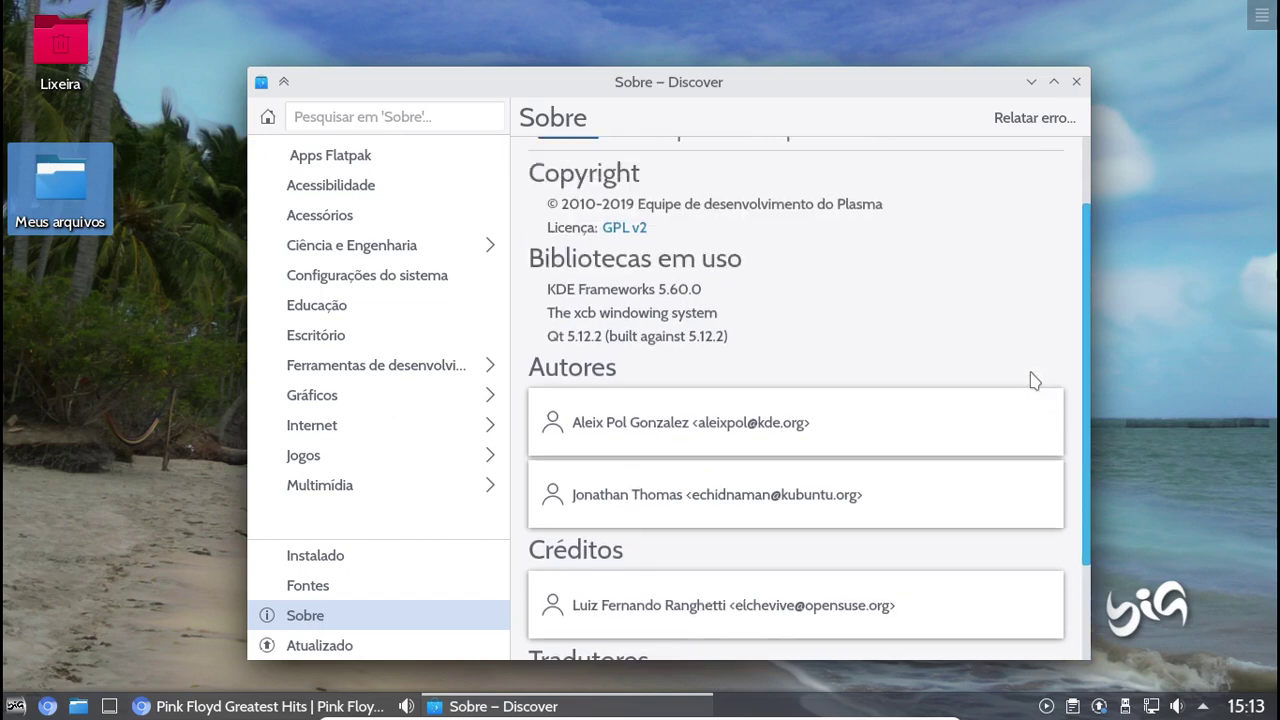
{"action": "left_click", "coordinate": [360, 647]}
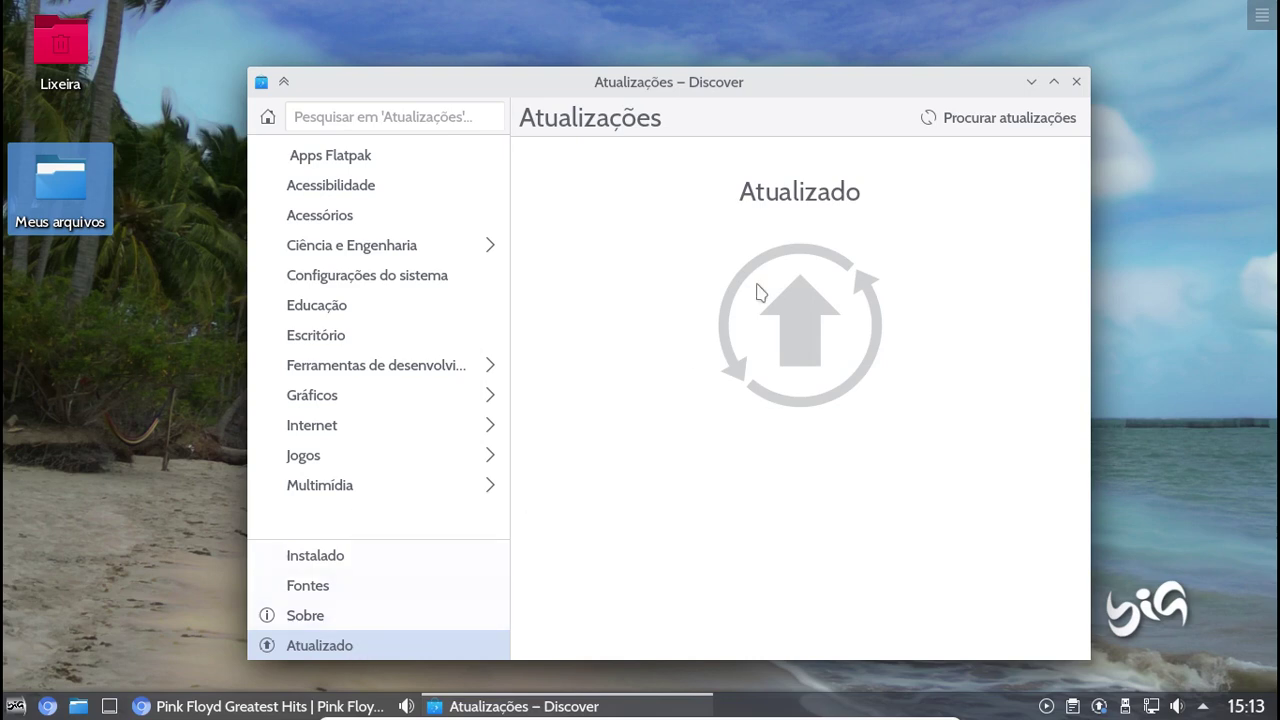
{"action": "left_click", "coordinate": [1077, 82]}
{"action": "left_click", "coordinate": [16, 706]}
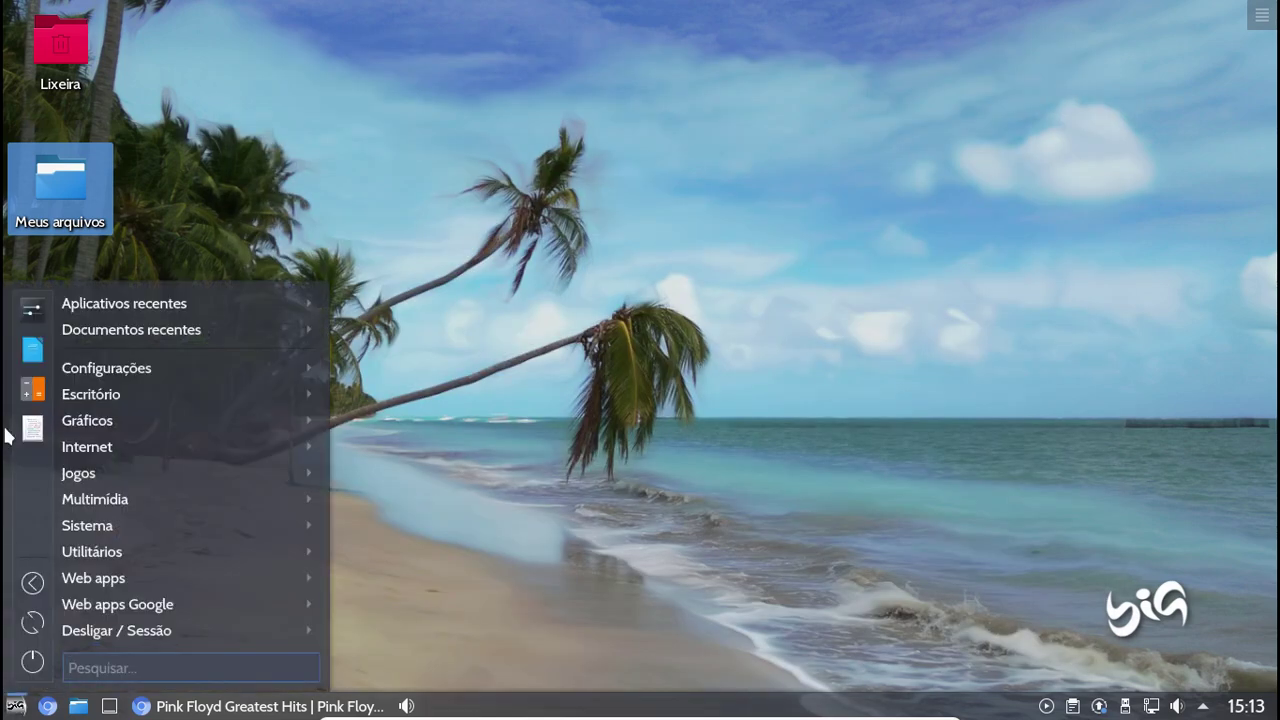
Reopen Loja de aplicativos and pick the Padrão (Recomendado) installation format
{"action": "mouse_move", "coordinate": [120, 372]}
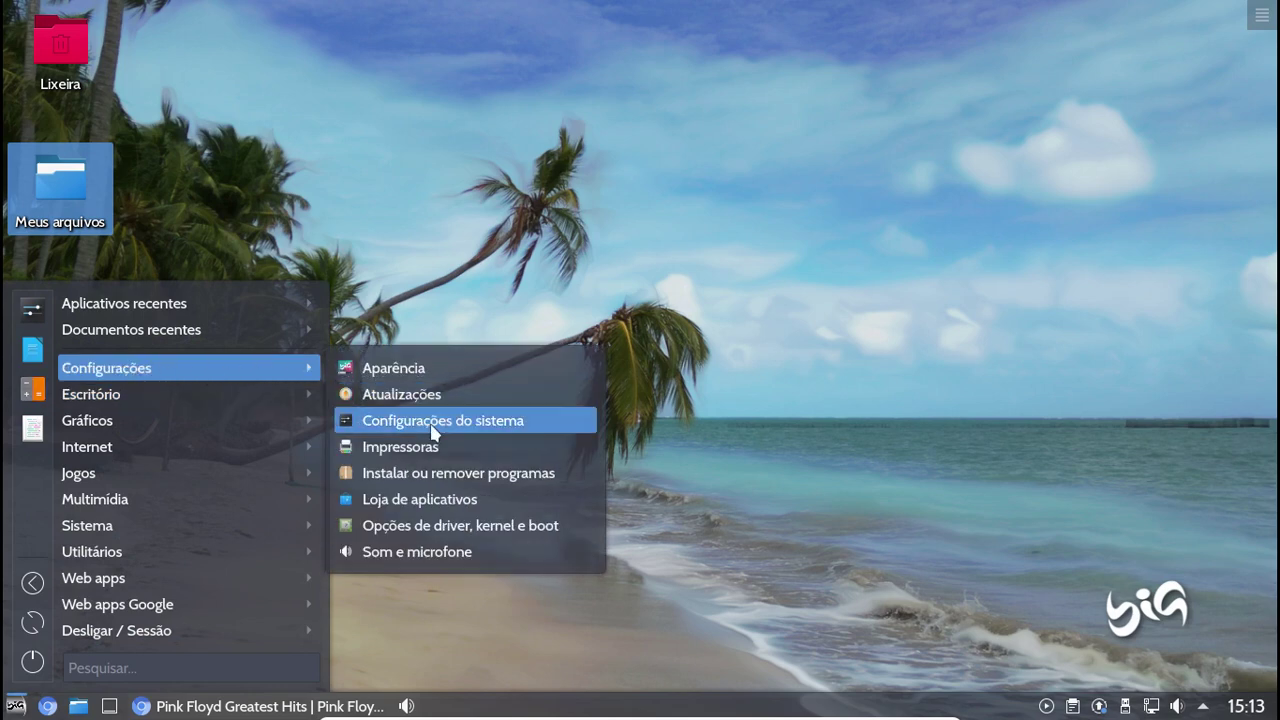
{"action": "left_click", "coordinate": [437, 499]}
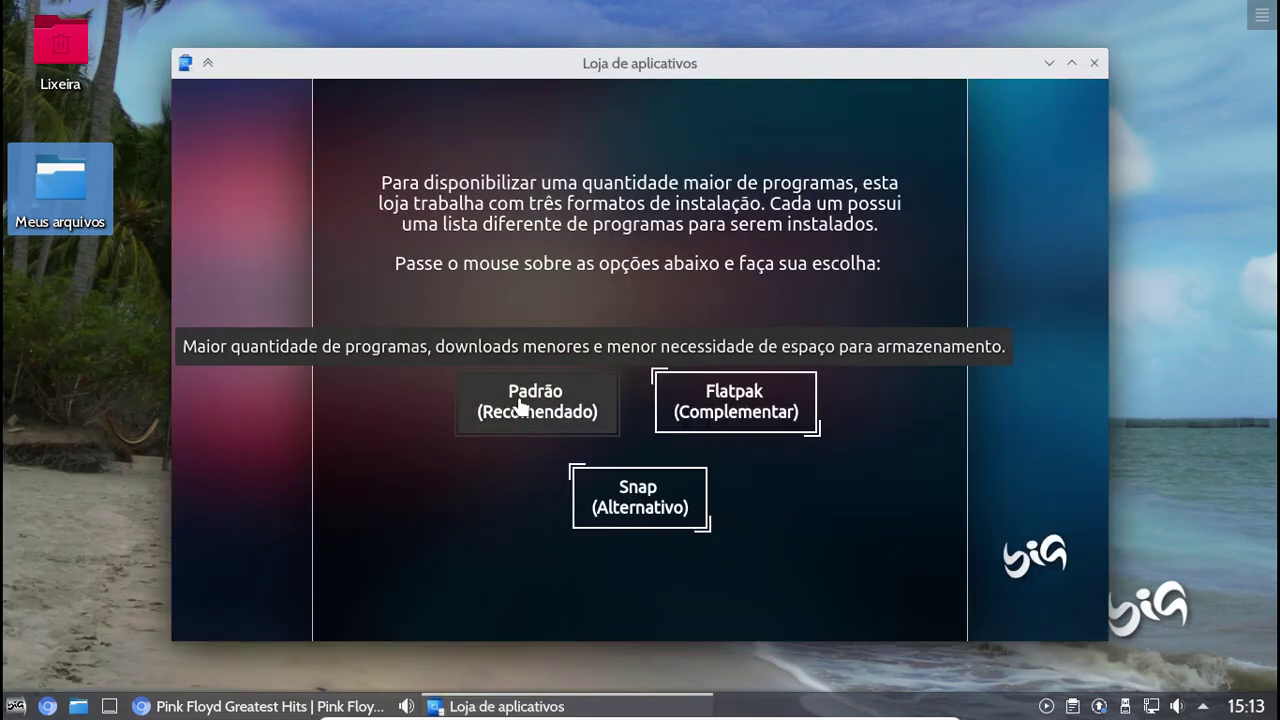
{"action": "left_click", "coordinate": [519, 404]}
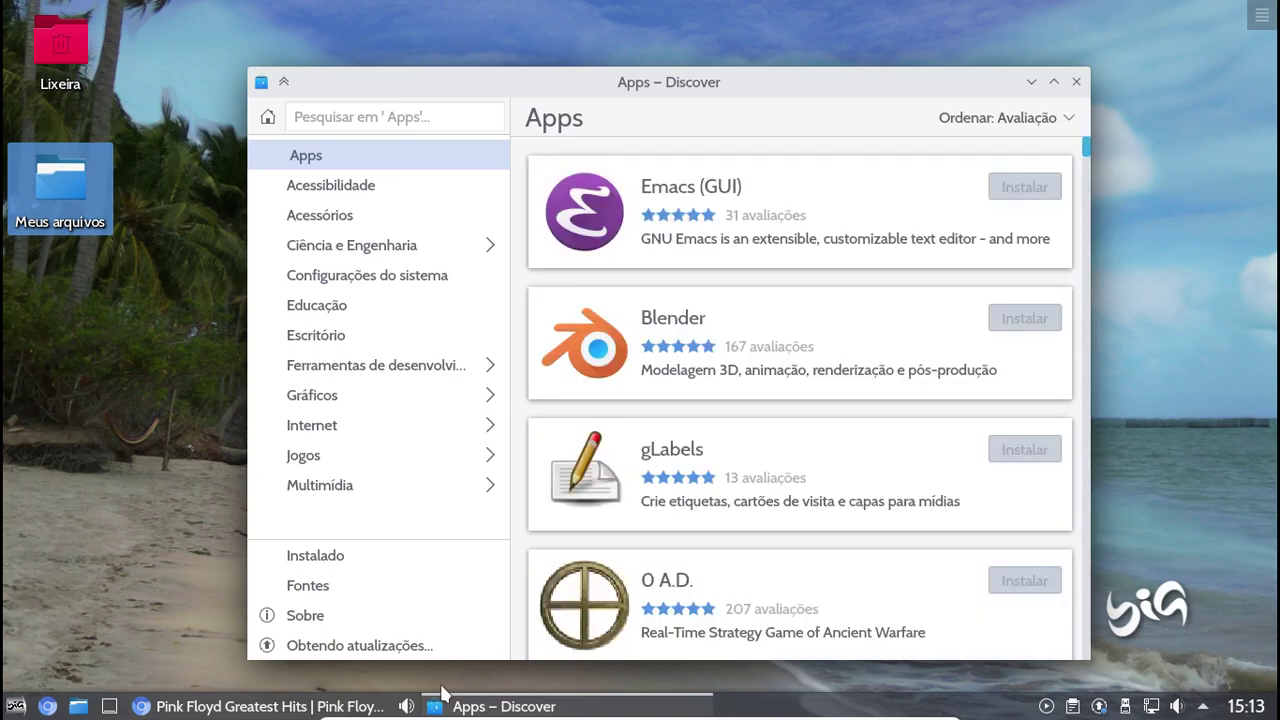
Review all 85 pending updates (188,5 MiB) from linux-tools-generic to uuid-runtime
{"action": "left_click", "coordinate": [384, 648]}
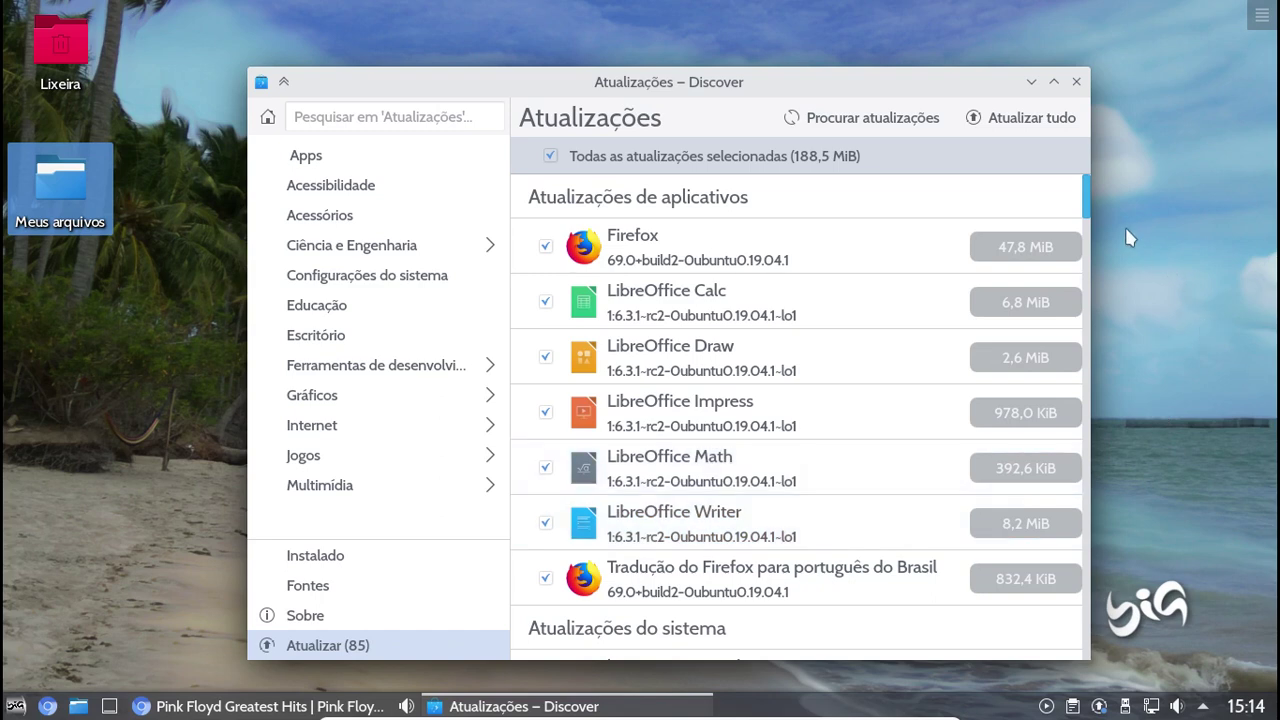
{"action": "scroll", "coordinate": [1090, 222], "scroll_direction": "down", "scroll_amount": 1}
{"action": "scroll", "coordinate": [1090, 224], "scroll_direction": "down", "scroll_amount": 3}
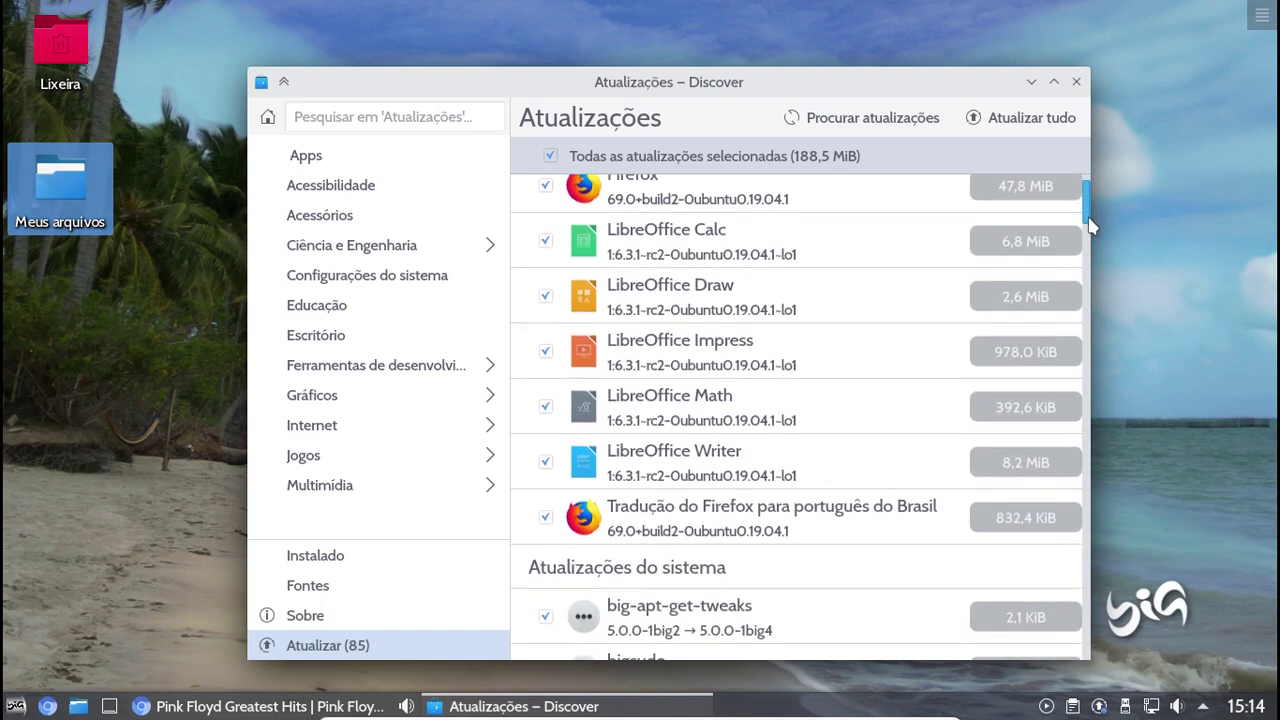
{"action": "scroll", "coordinate": [1090, 236], "scroll_direction": "down", "scroll_amount": 1}
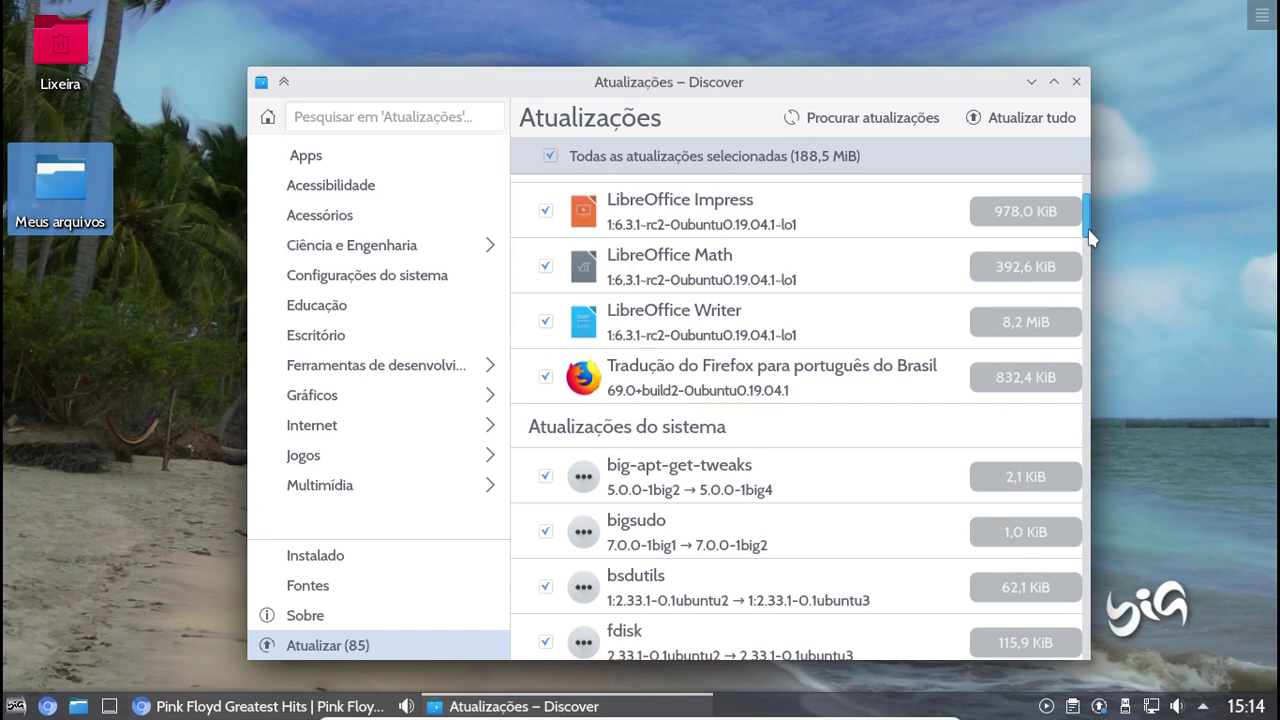
{"action": "scroll", "coordinate": [1090, 237], "scroll_direction": "down", "scroll_amount": 1}
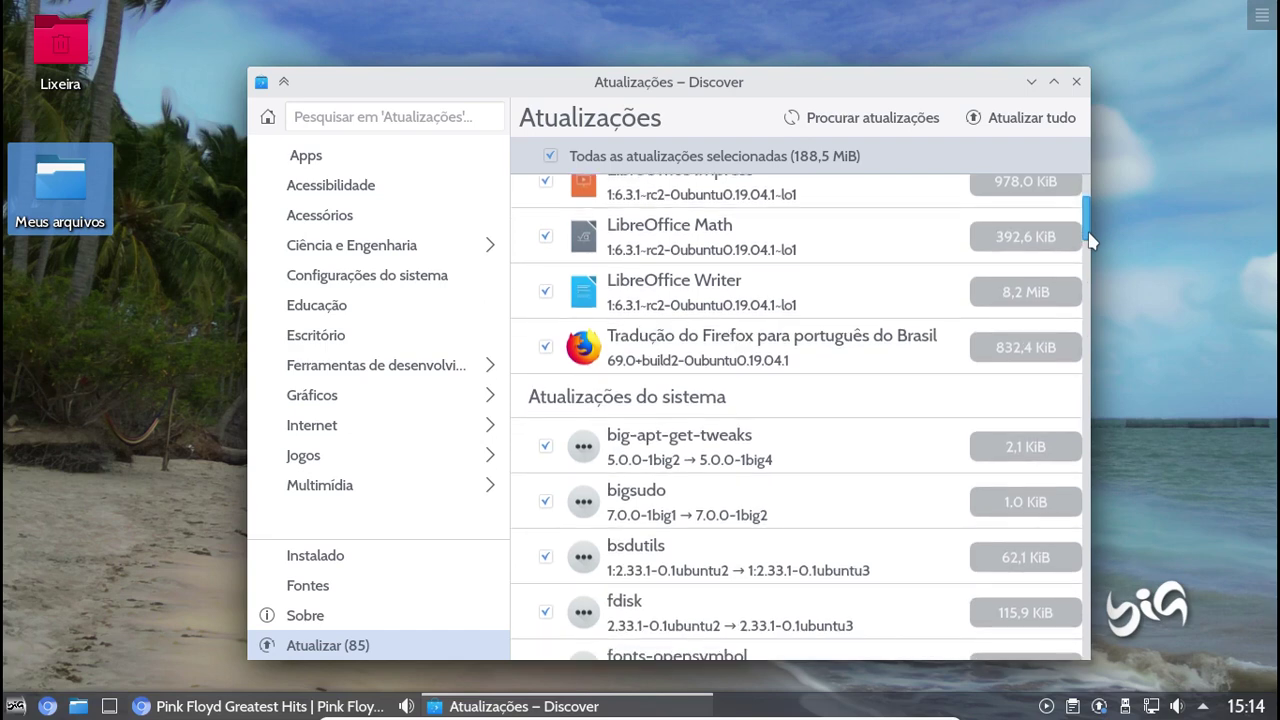
{"action": "scroll", "coordinate": [1090, 240], "scroll_direction": "down", "scroll_amount": 1}
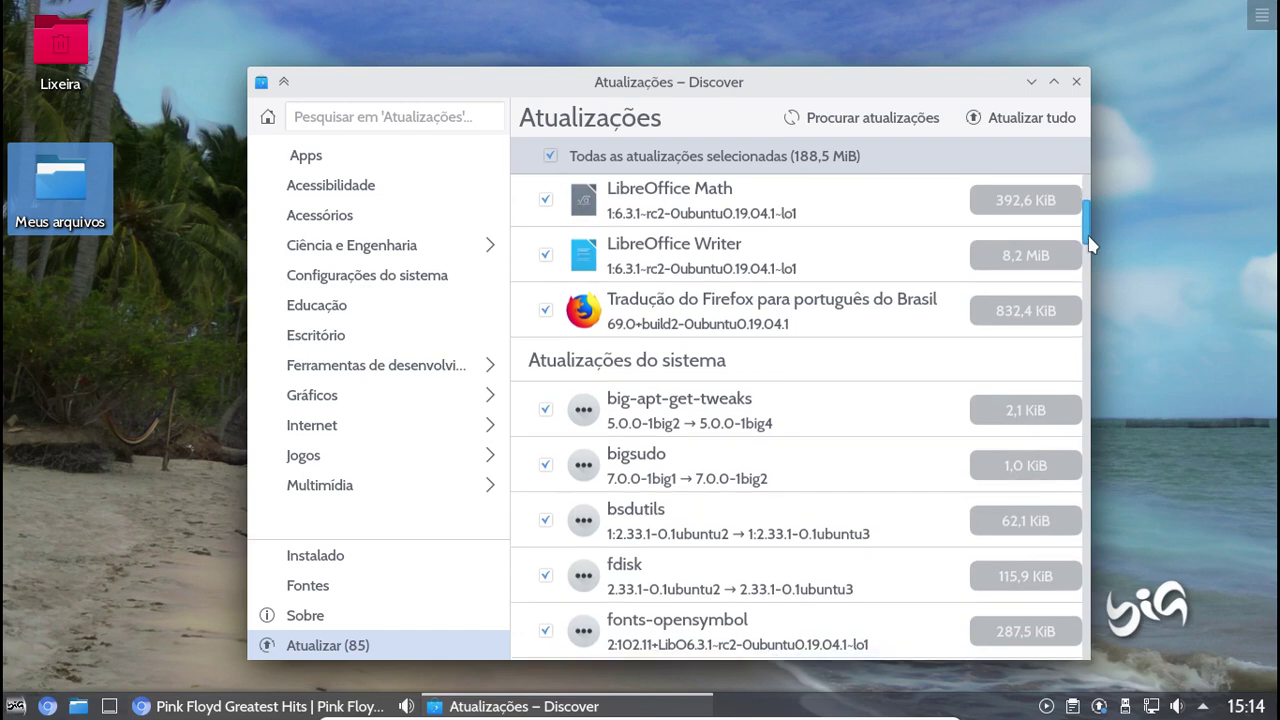
{"action": "left_click_drag", "start_coordinate": [1090, 243], "coordinate": [1092, 258]}
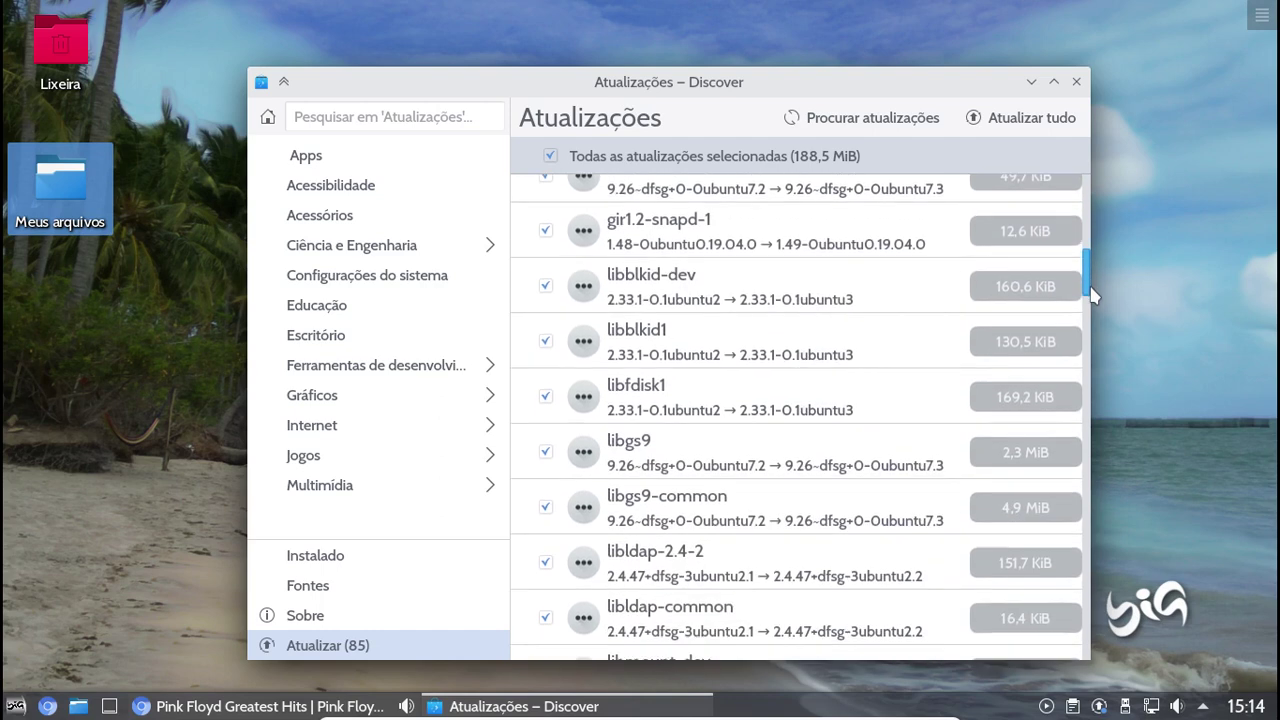
{"action": "left_click_drag", "start_coordinate": [1090, 310], "coordinate": [1082, 362]}
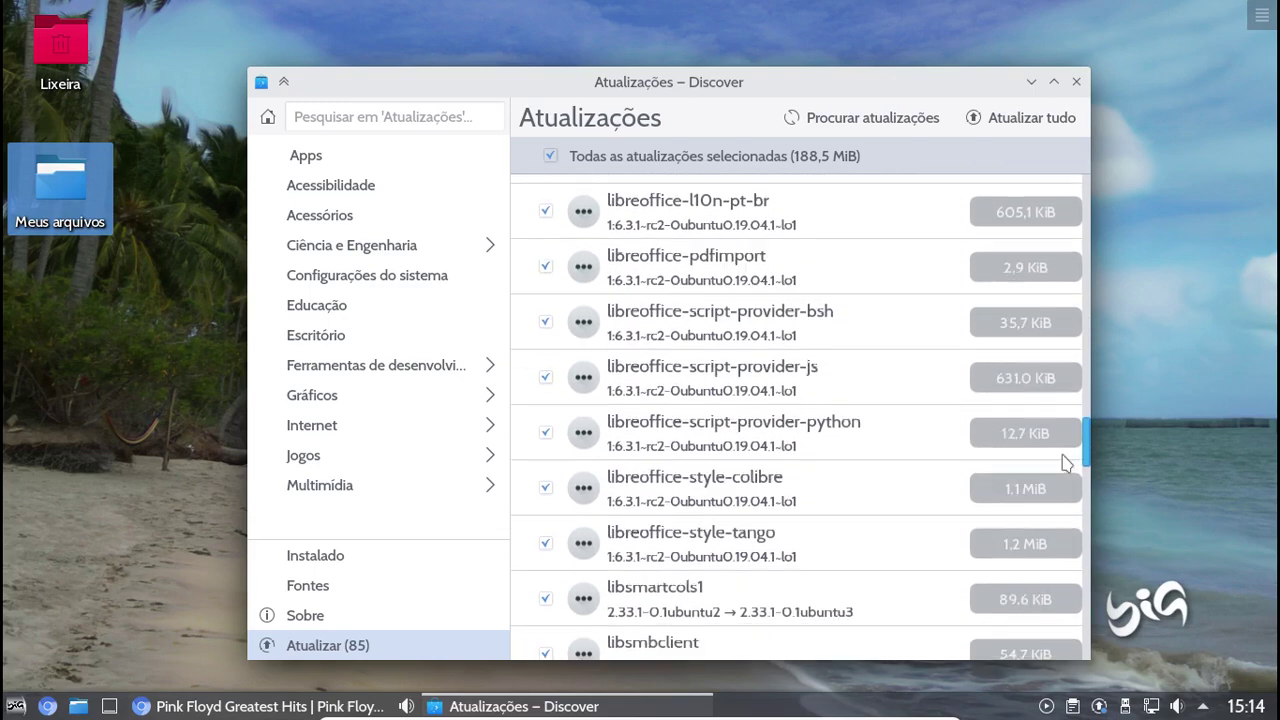
{"action": "left_click_drag", "start_coordinate": [1066, 492], "coordinate": [1066, 507]}
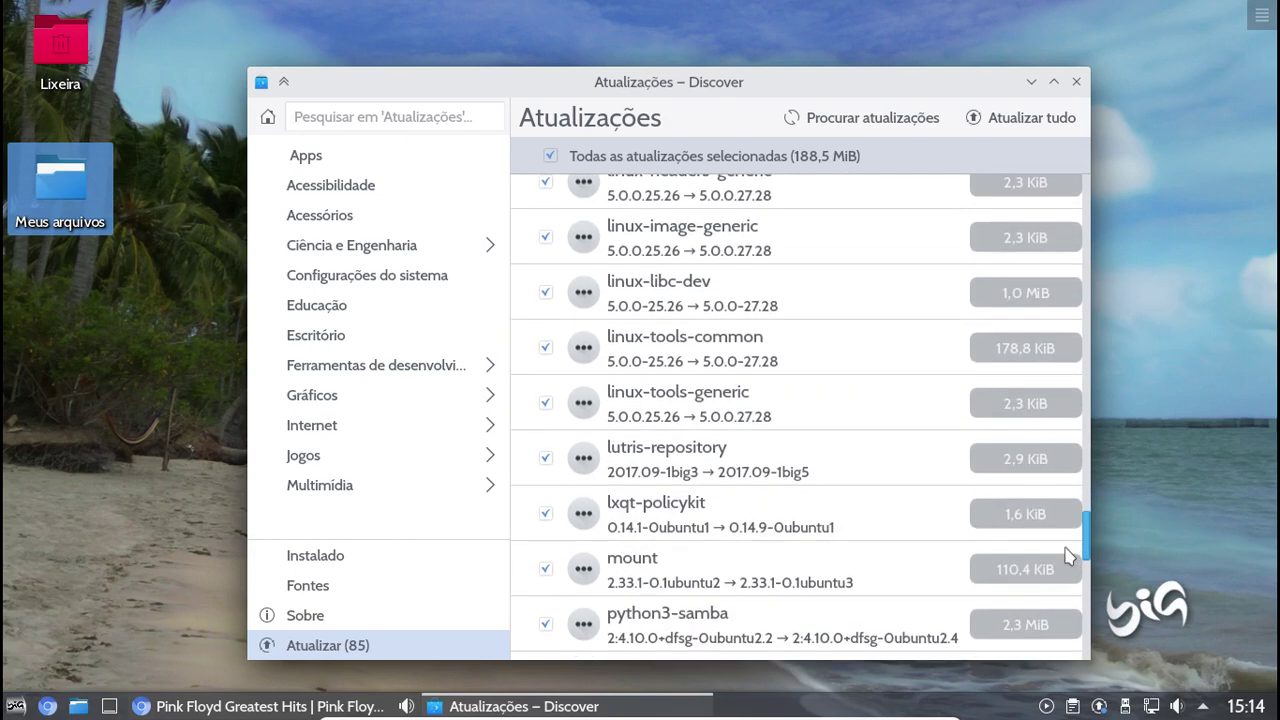
{"action": "left_click_drag", "start_coordinate": [1068, 555], "coordinate": [1070, 576]}
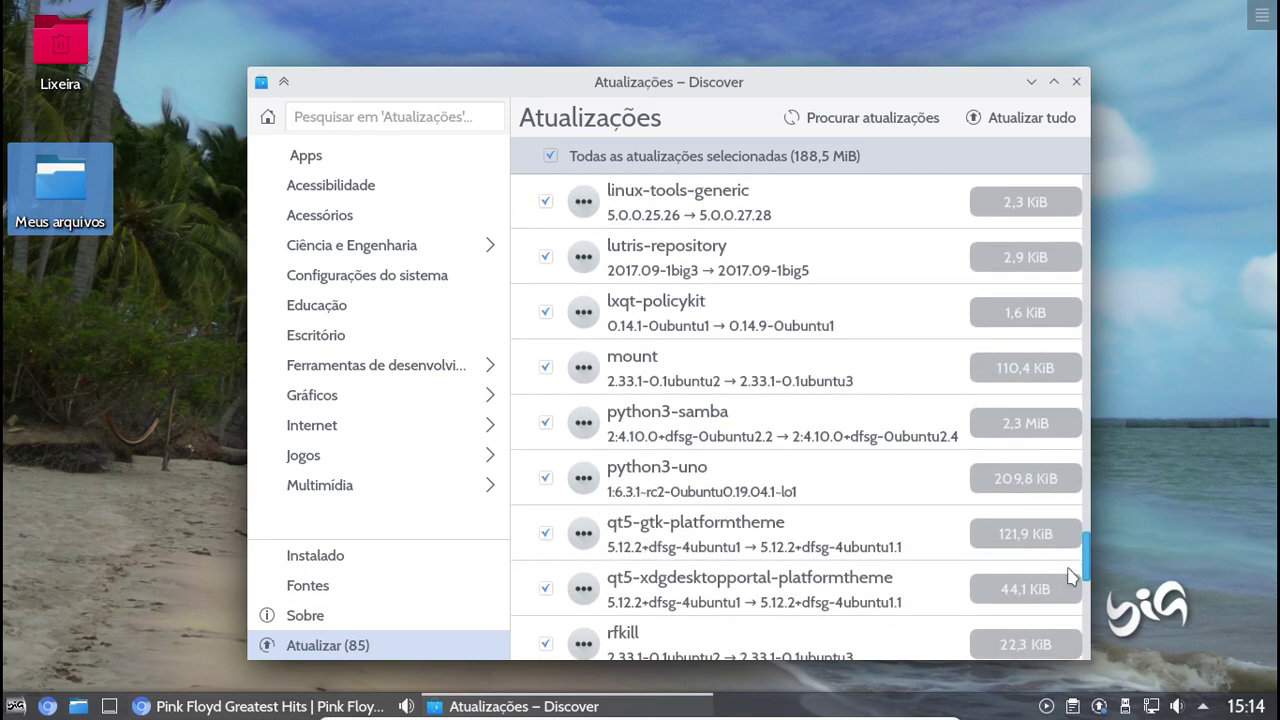
{"action": "left_click_drag", "start_coordinate": [1068, 576], "coordinate": [1072, 660]}
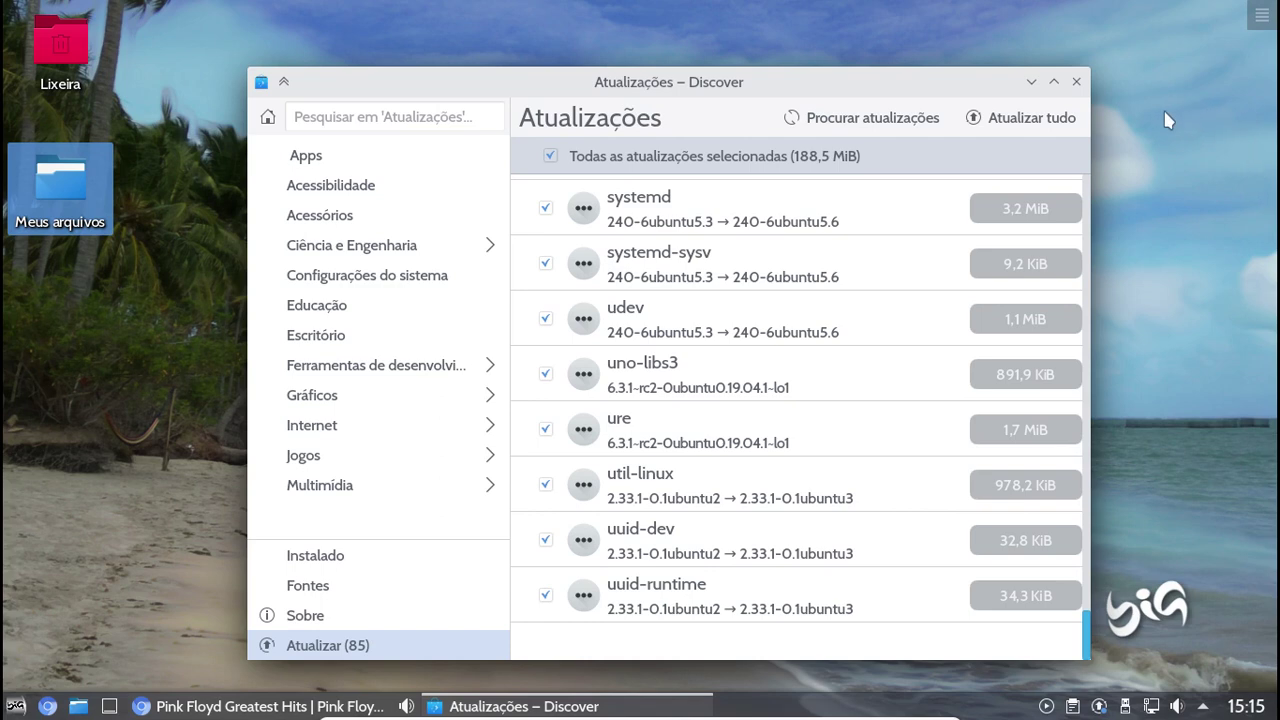
Browse the Jogos games category, then return to the Em destaque featured apps page
{"action": "left_click", "coordinate": [325, 458]}
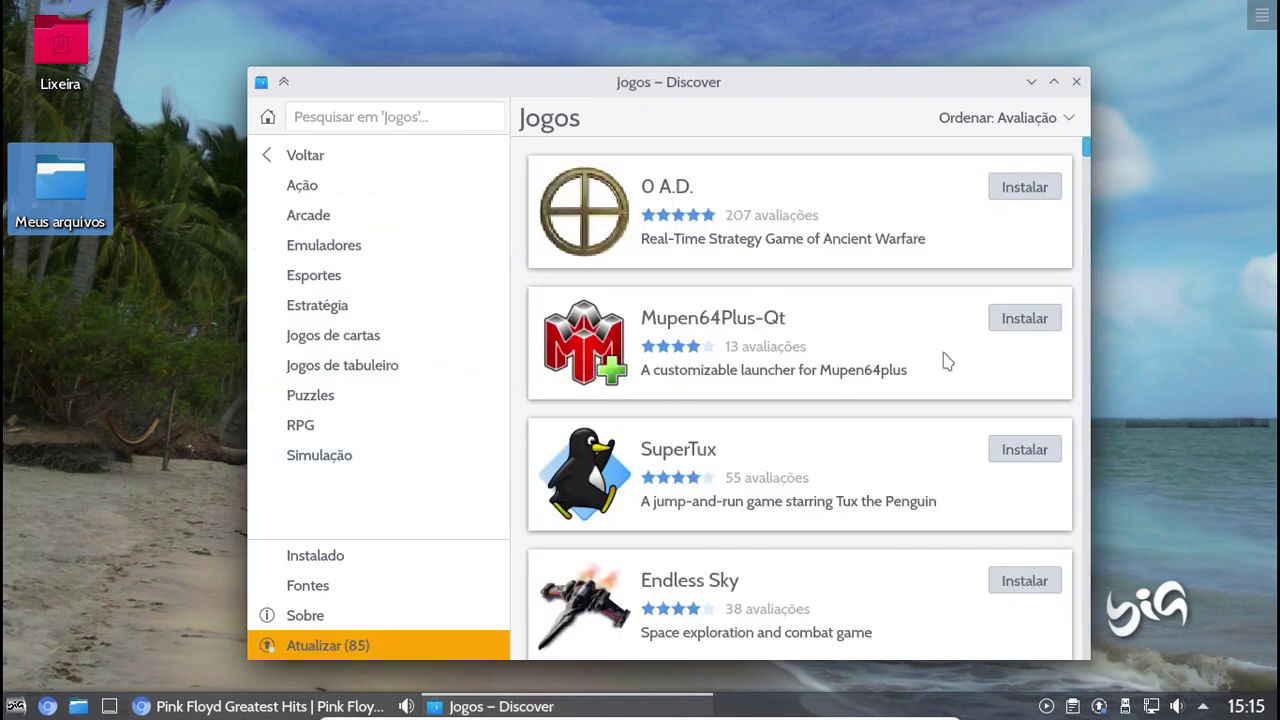
{"action": "scroll", "coordinate": [934, 369], "scroll_direction": "down", "scroll_amount": 1}
{"action": "scroll", "coordinate": [934, 369], "scroll_direction": "down", "scroll_amount": 2}
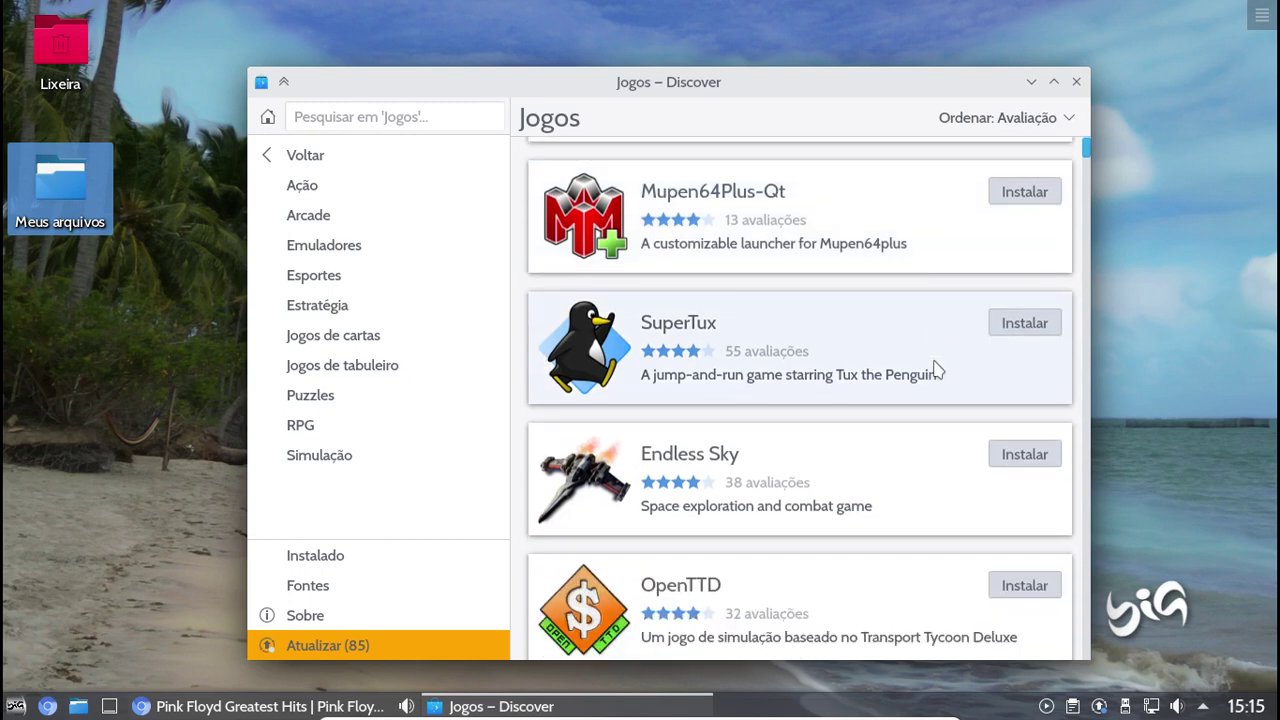
{"action": "scroll", "coordinate": [934, 369], "scroll_direction": "down", "scroll_amount": 1}
{"action": "scroll", "coordinate": [937, 369], "scroll_direction": "down", "scroll_amount": 1}
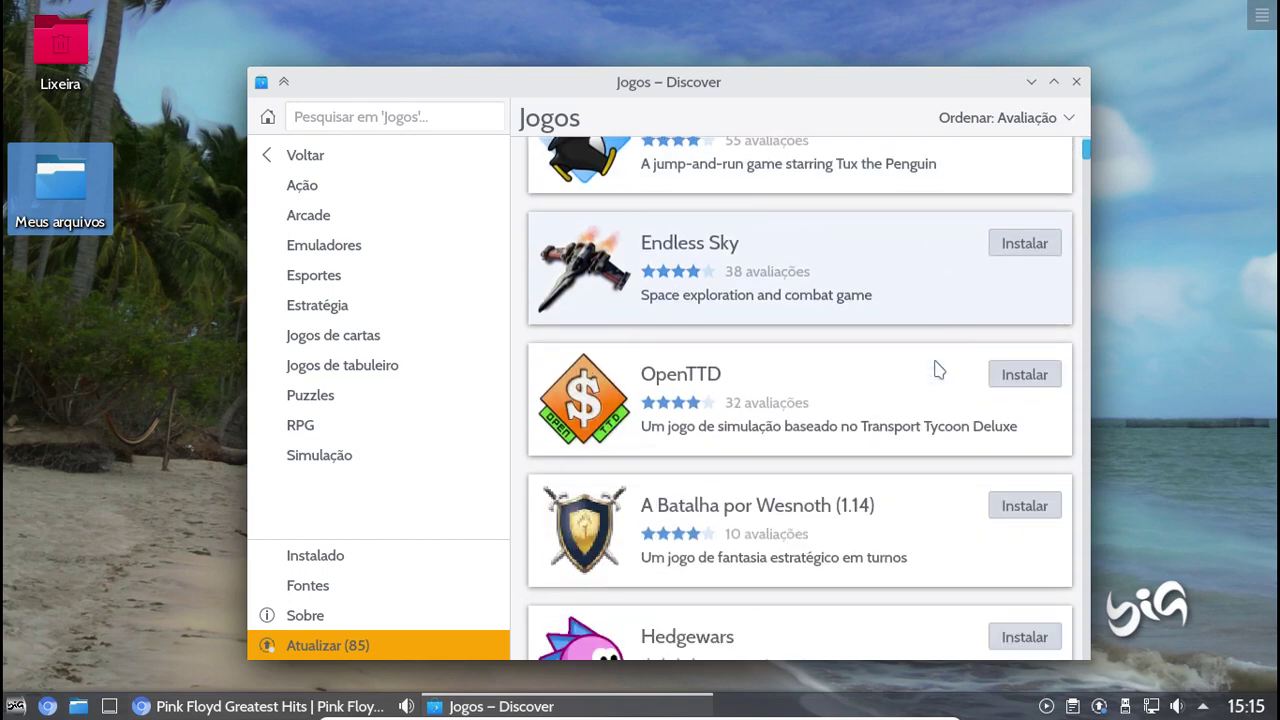
{"action": "scroll", "coordinate": [937, 369], "scroll_direction": "down", "scroll_amount": 1}
{"action": "scroll", "coordinate": [937, 369], "scroll_direction": "down", "scroll_amount": 1}
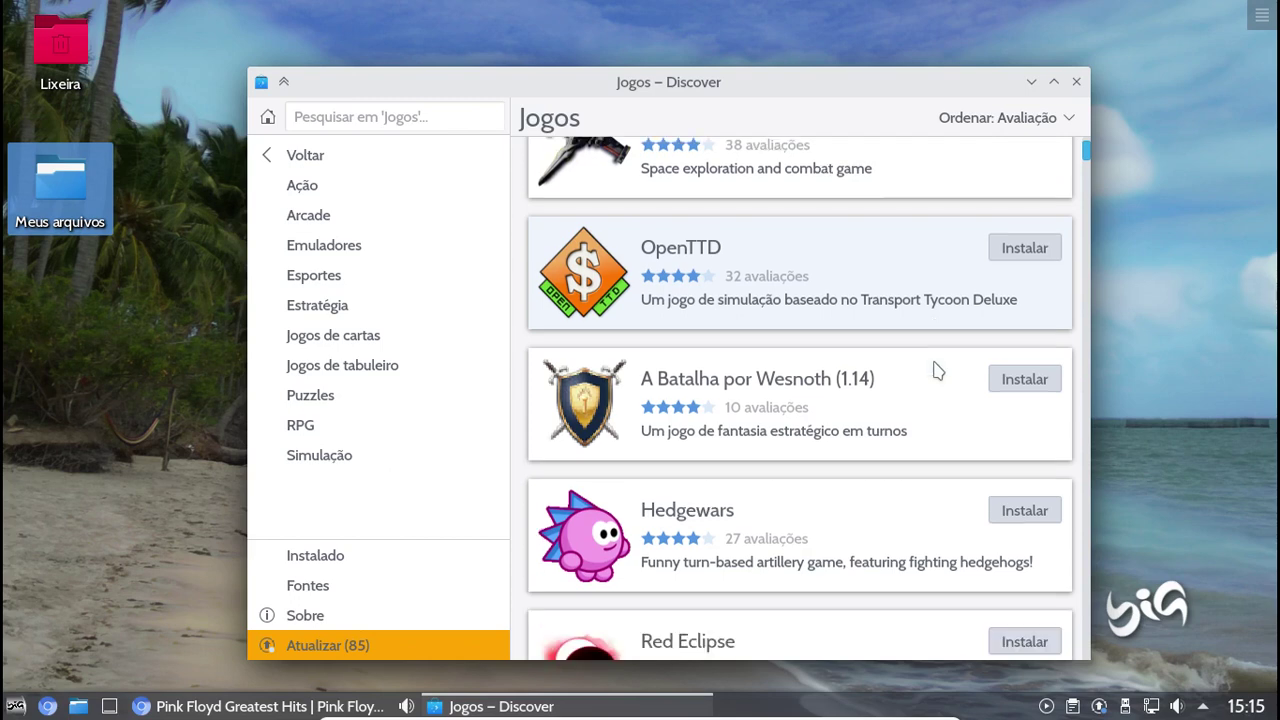
{"action": "scroll", "coordinate": [935, 369], "scroll_direction": "down", "scroll_amount": 1}
{"action": "scroll", "coordinate": [933, 369], "scroll_direction": "down", "scroll_amount": 1}
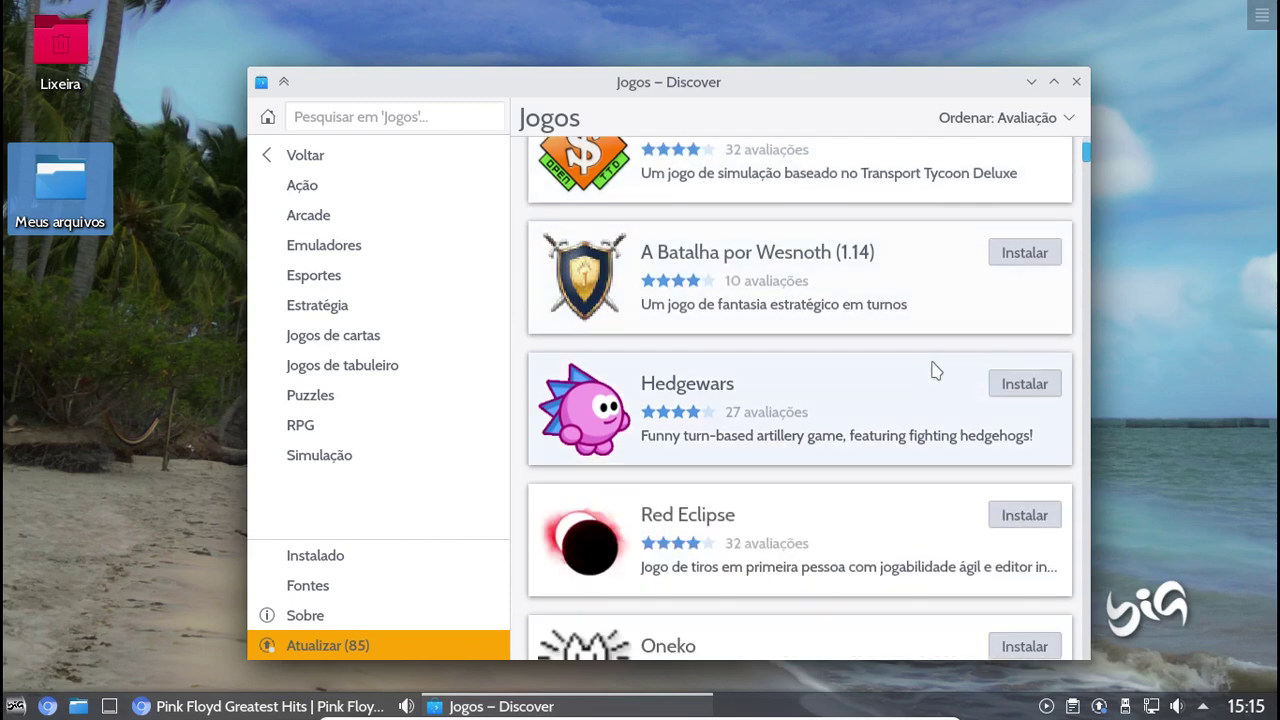
{"action": "scroll", "coordinate": [931, 369], "scroll_direction": "down", "scroll_amount": 1}
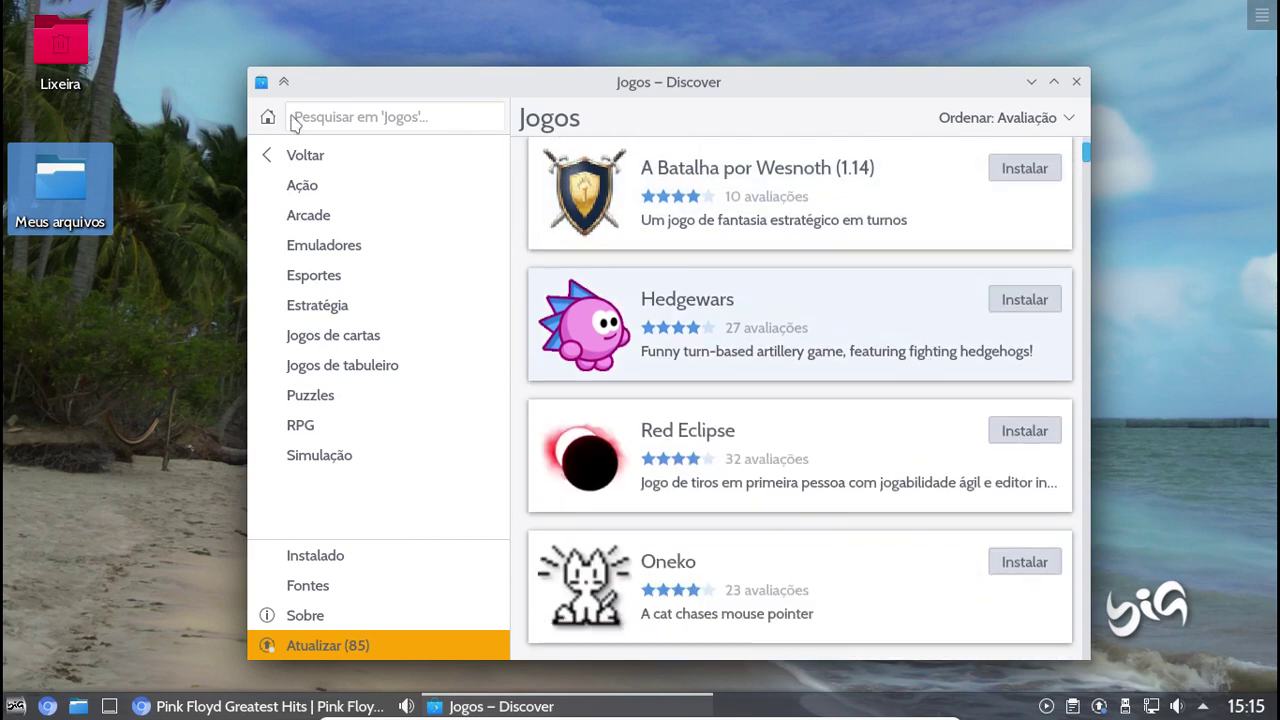
{"action": "left_click", "coordinate": [278, 158]}
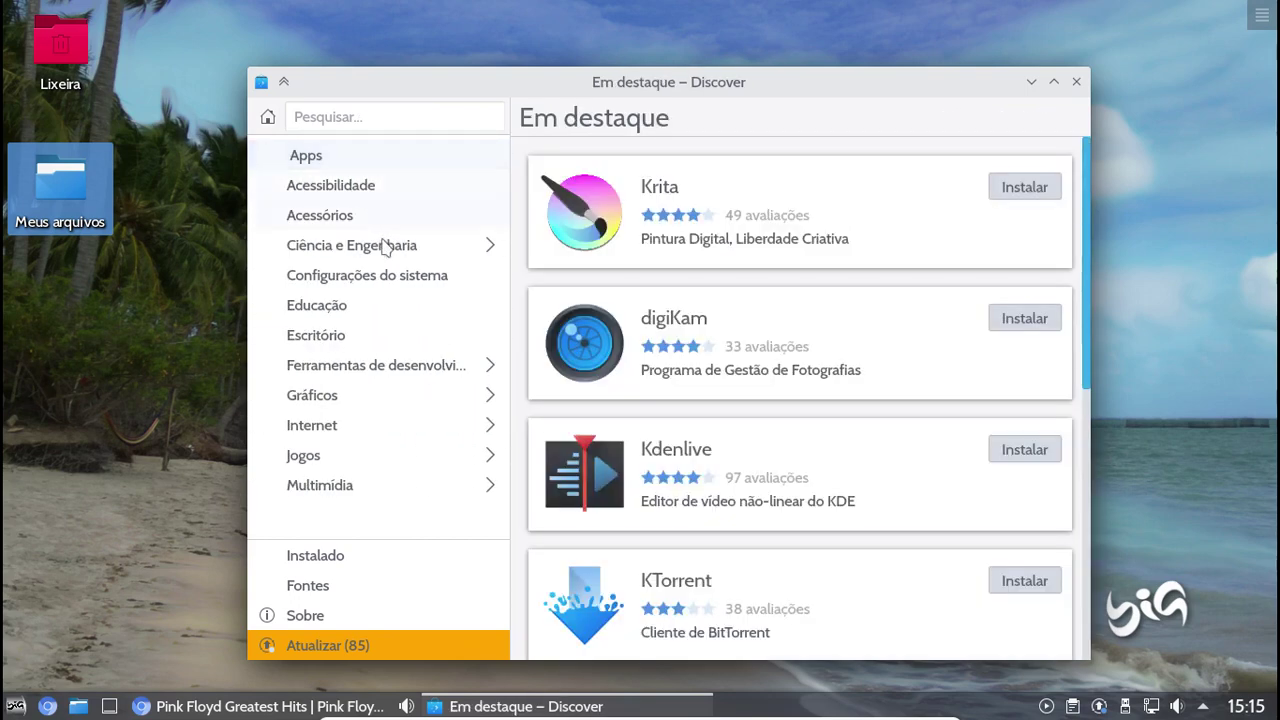
Browse the Configurações do sistema category and view Terminal Deepin's details
{"action": "left_click", "coordinate": [388, 274]}
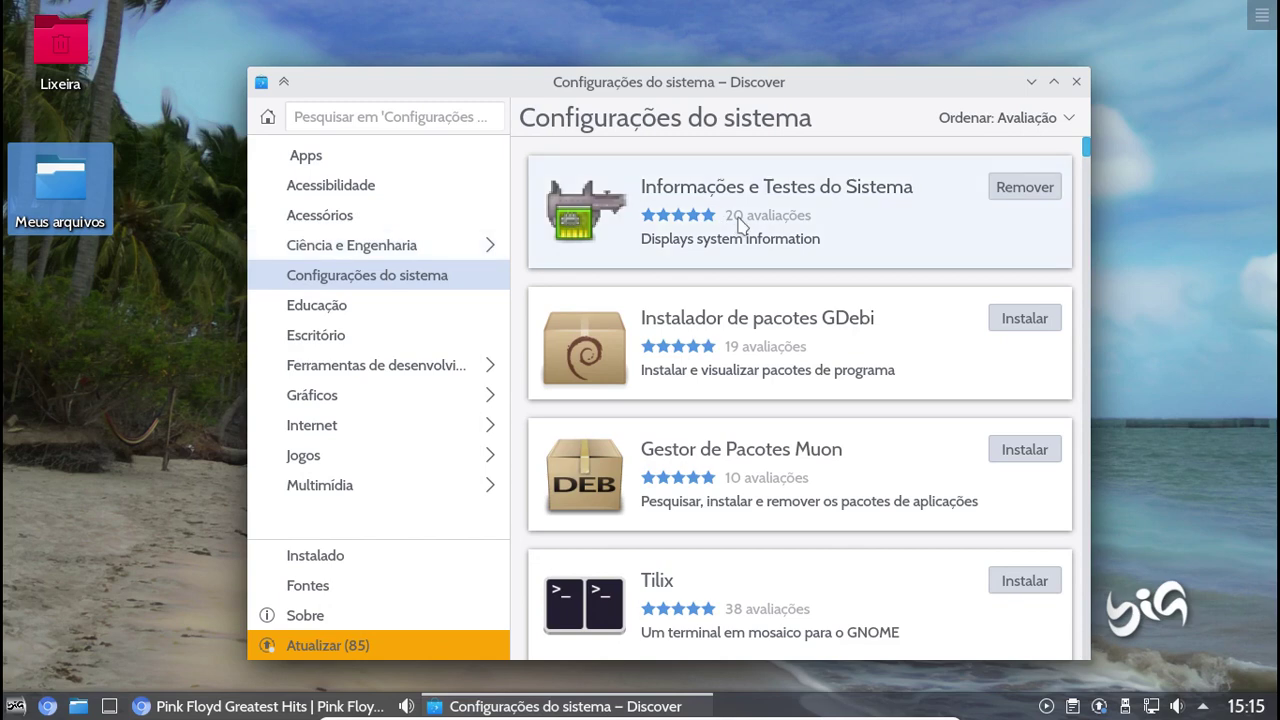
{"action": "scroll", "coordinate": [735, 222], "scroll_direction": "down", "scroll_amount": 2}
{"action": "scroll", "coordinate": [745, 218], "scroll_direction": "down", "scroll_amount": 1}
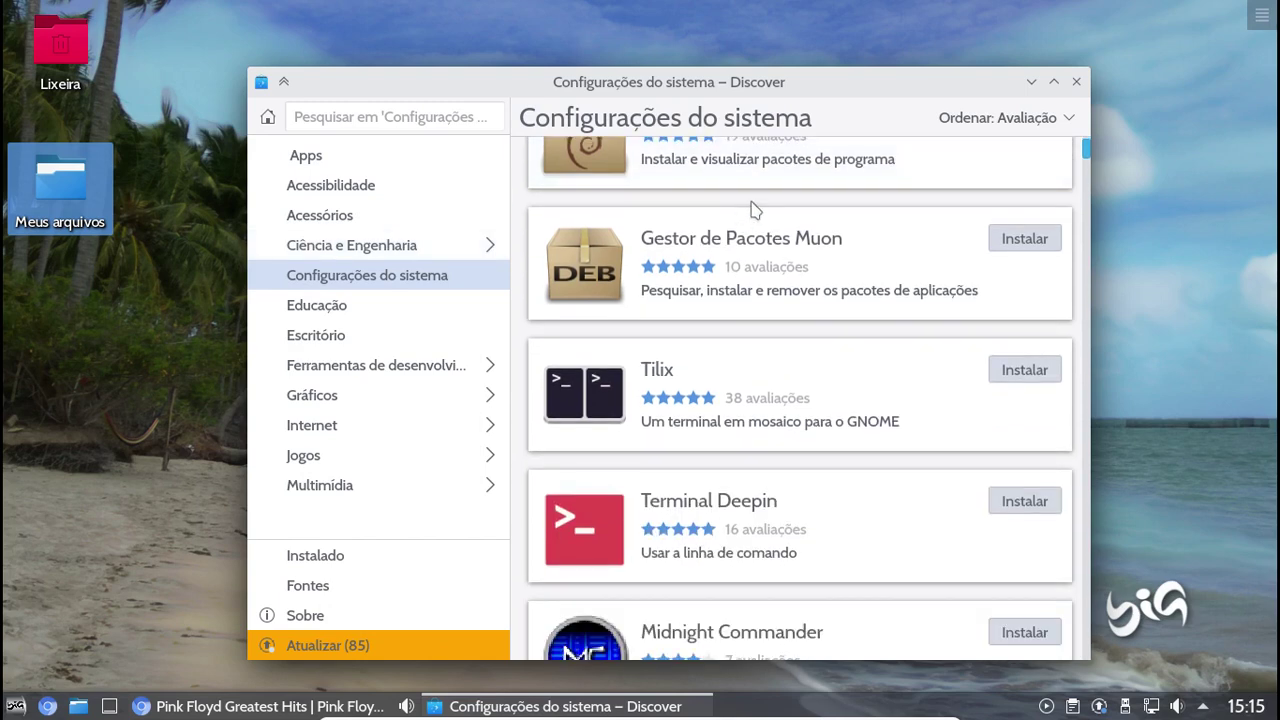
{"action": "scroll", "coordinate": [755, 210], "scroll_direction": "down", "scroll_amount": 1}
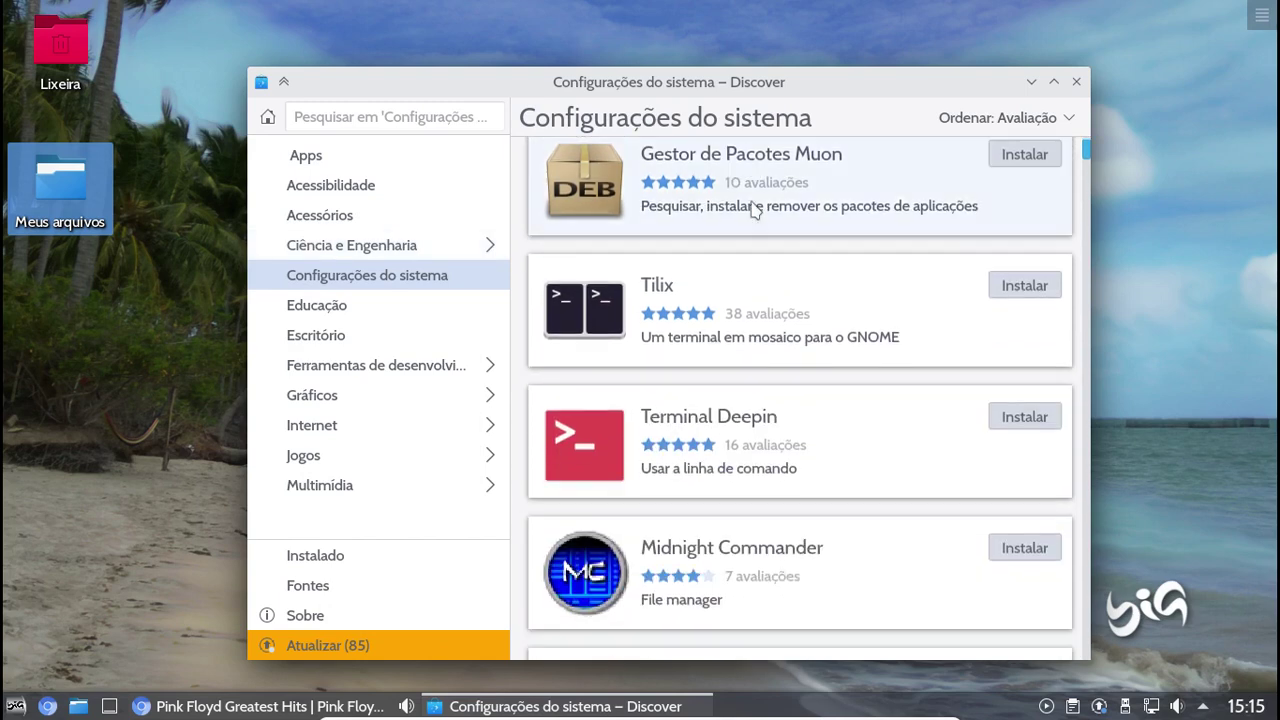
{"action": "left_click", "coordinate": [864, 448]}
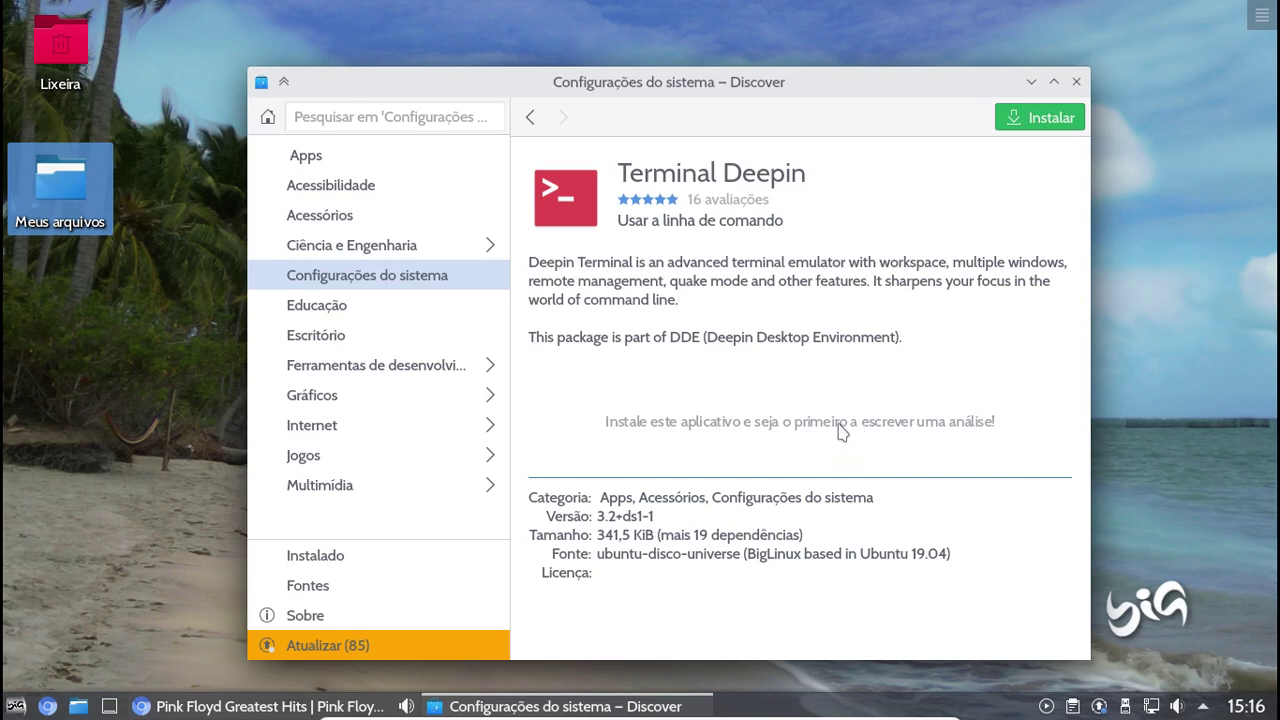
Close Discover and take the BigLinux virtual machine out of fullscreen
{"action": "left_click", "coordinate": [1076, 82]}
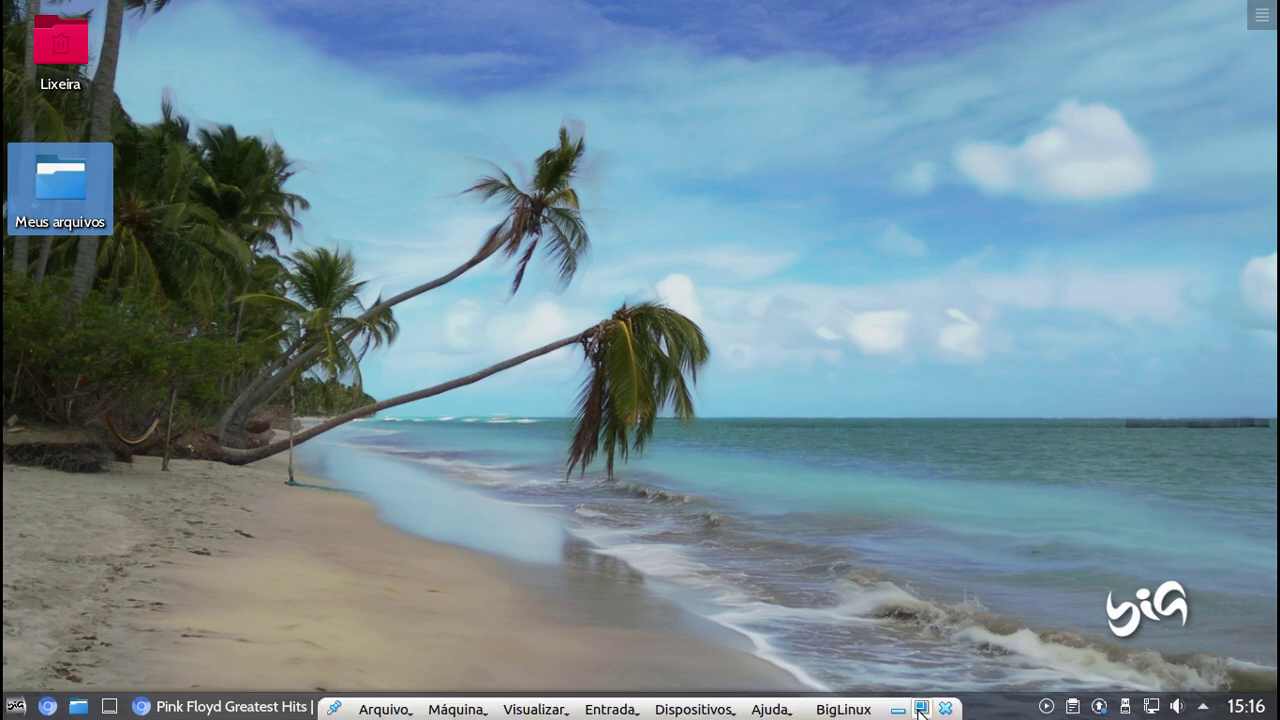
{"action": "left_click", "coordinate": [921, 709]}
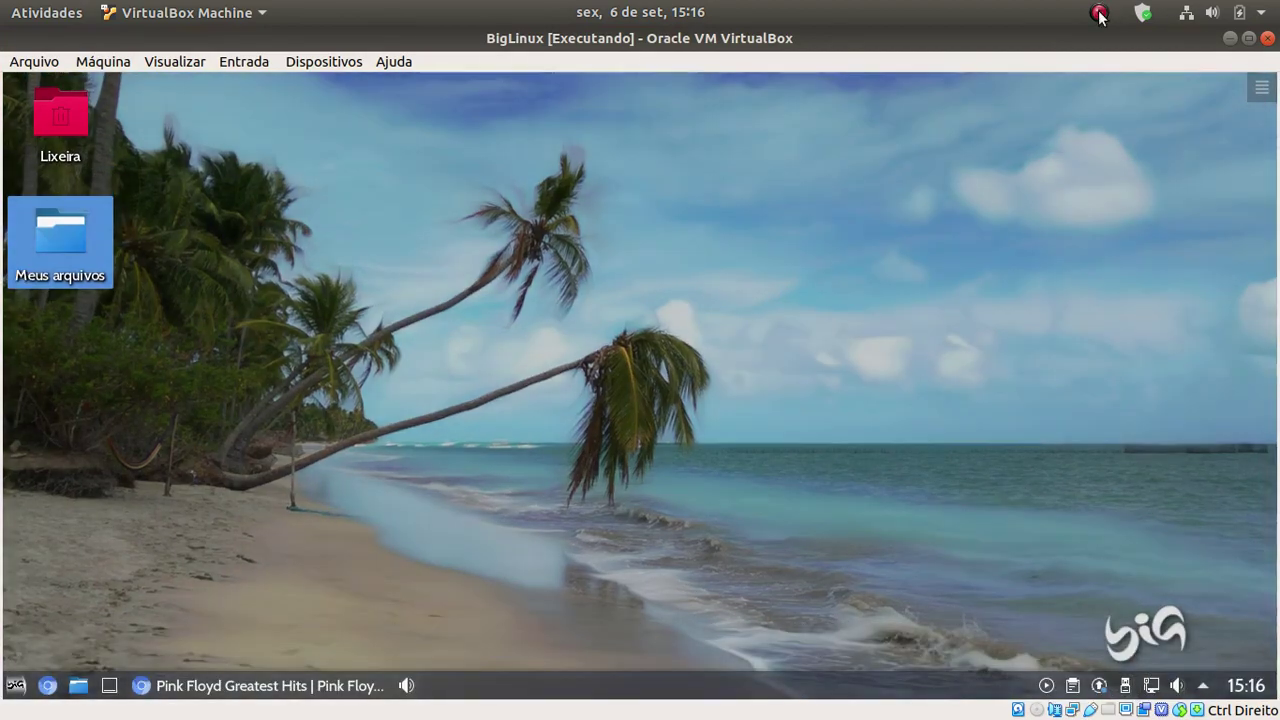
{"action": "left_click", "coordinate": [1099, 12]}
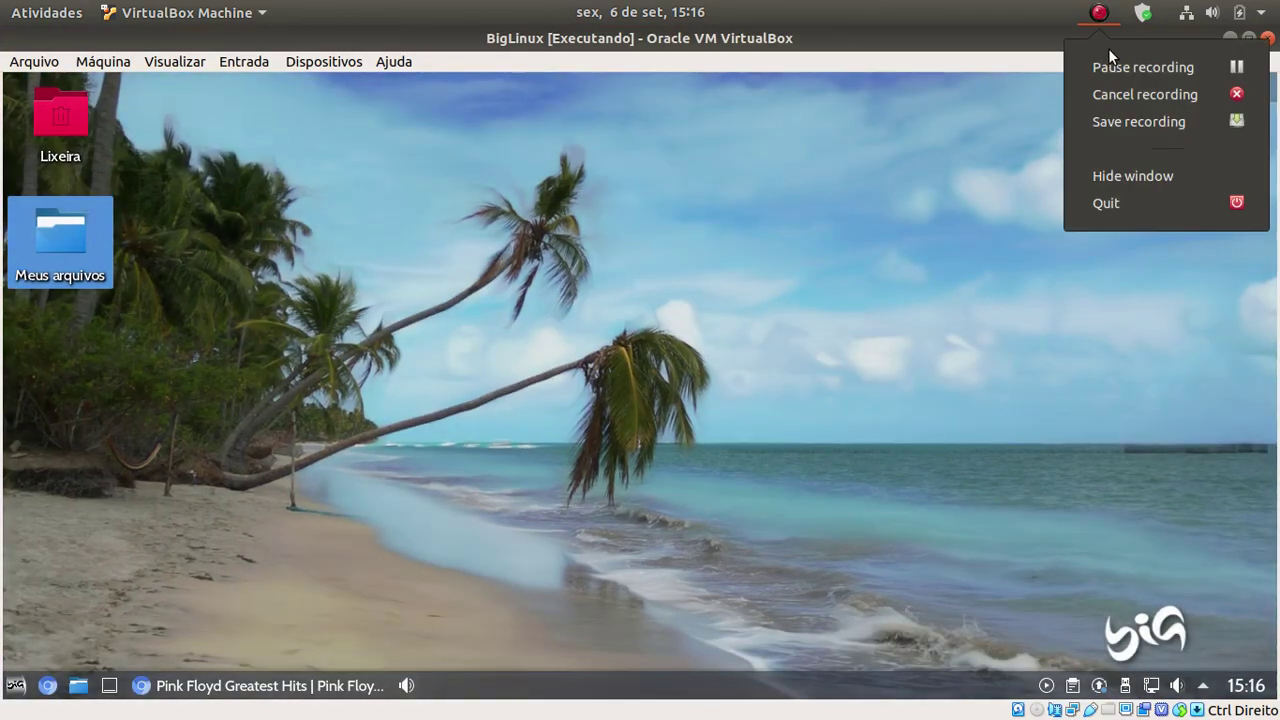